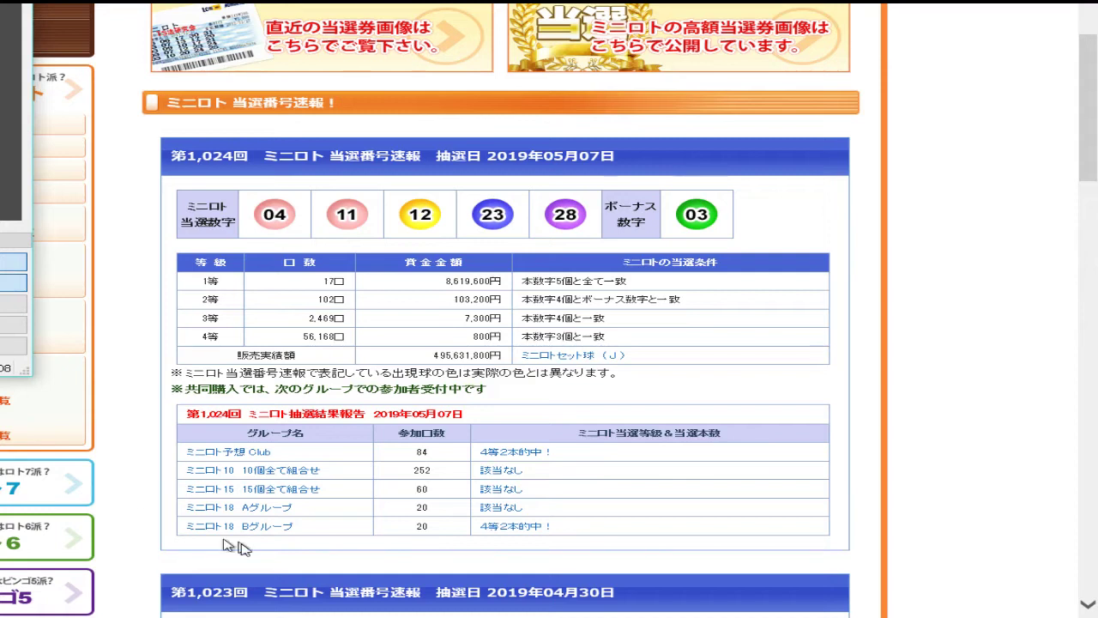
# - Switch to the Excel workbook and copy C2:M10 over the rows starting at C1, replacing the existing contents
pyautogui.hotkey('alt', 'Tab')
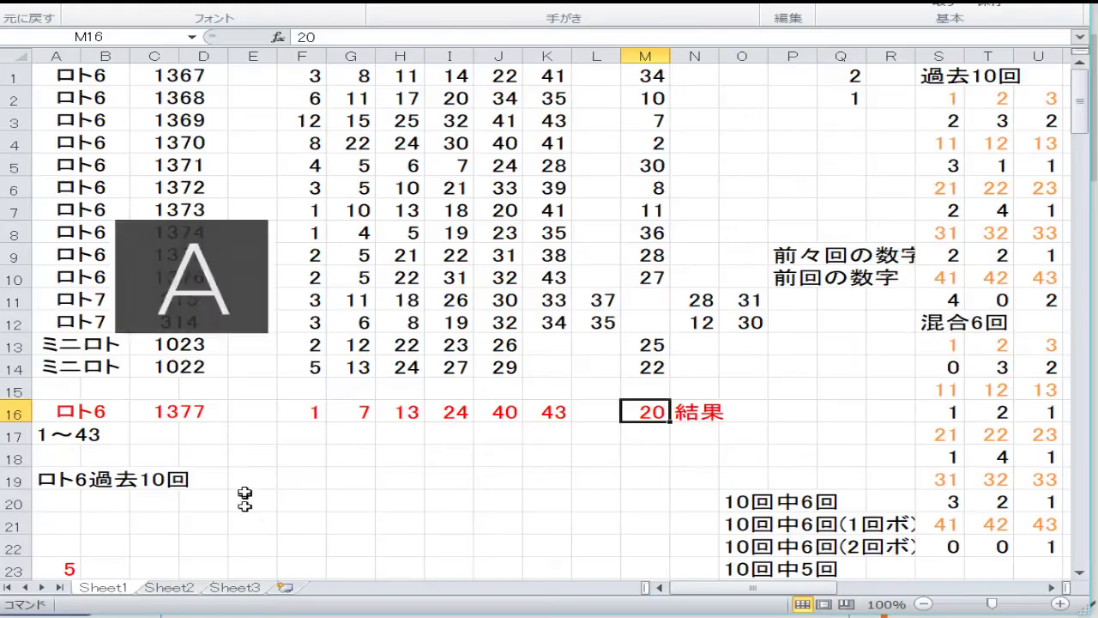
pyautogui.click(343, 455)
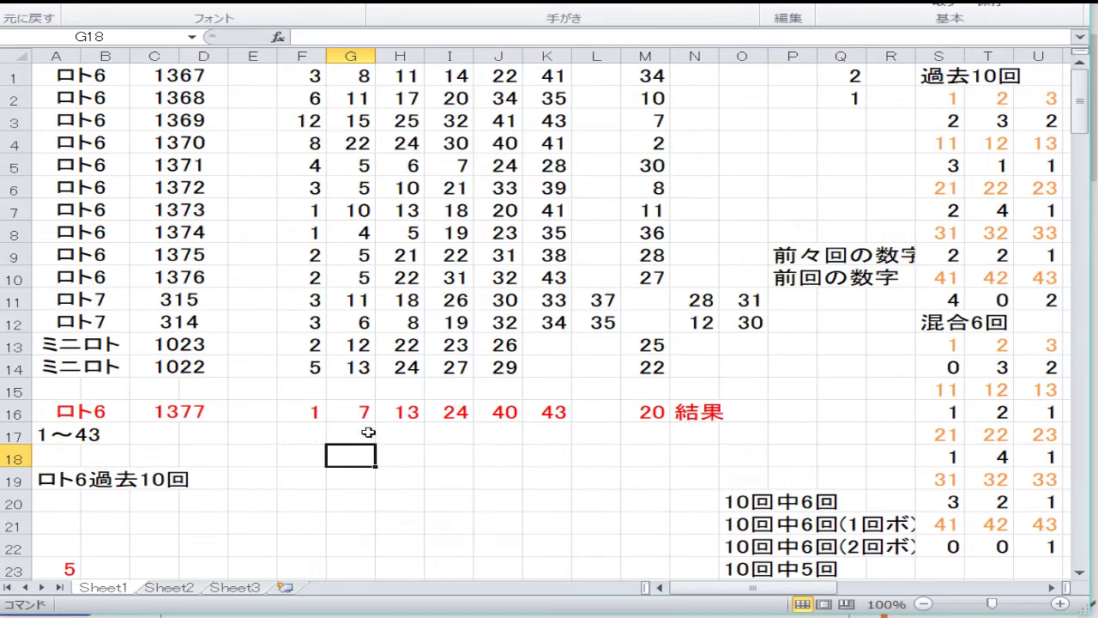
pyautogui.moveTo(642, 283); pyautogui.dragTo(187, 97)
pyautogui.rightClick(187, 97)
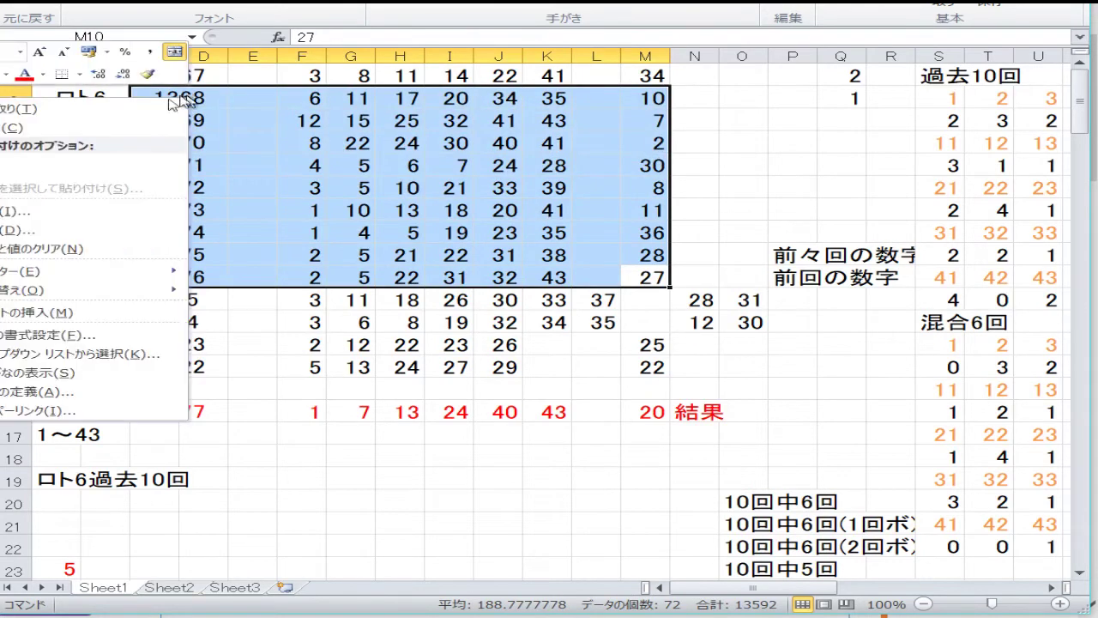
pyautogui.click(142, 130)
pyautogui.click(172, 75)
pyautogui.rightClick(171, 75)
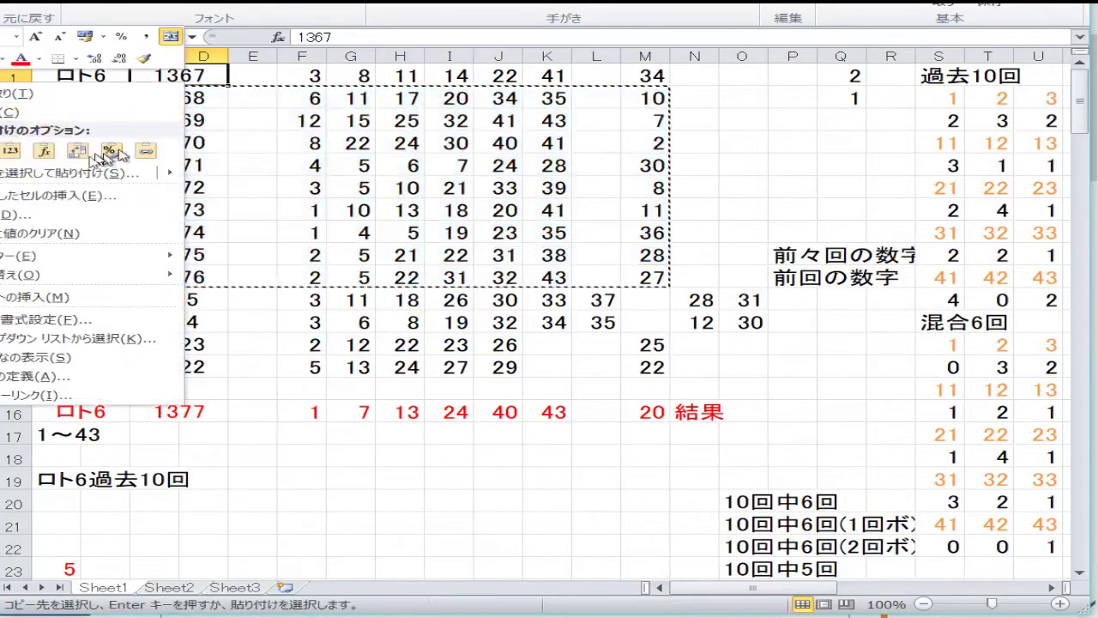
pyautogui.click(10, 150)
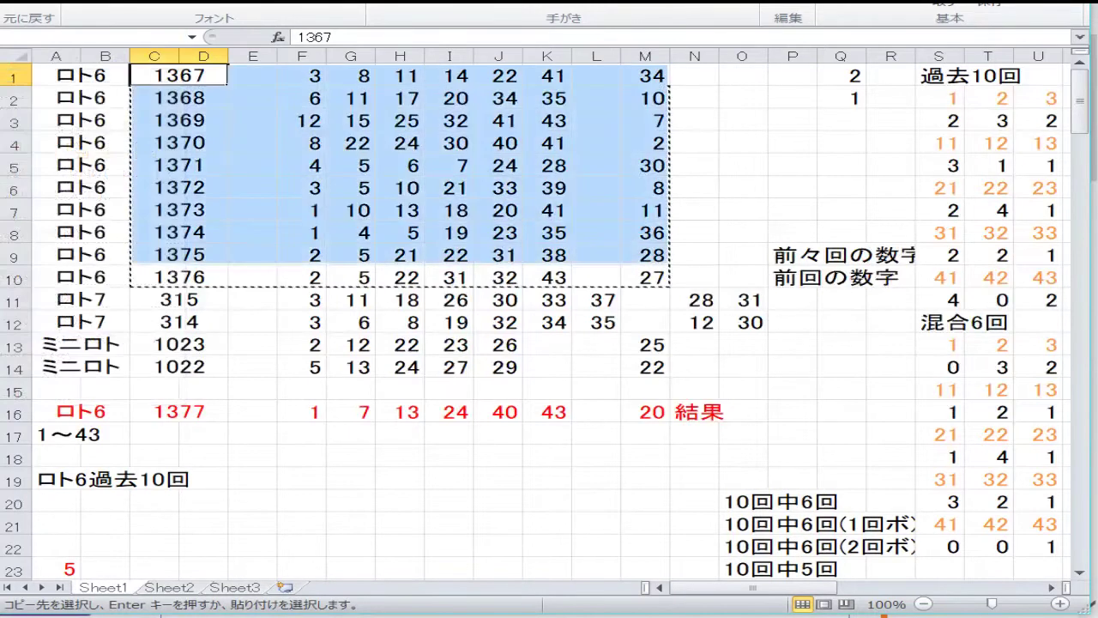
pyautogui.click(142, 311)
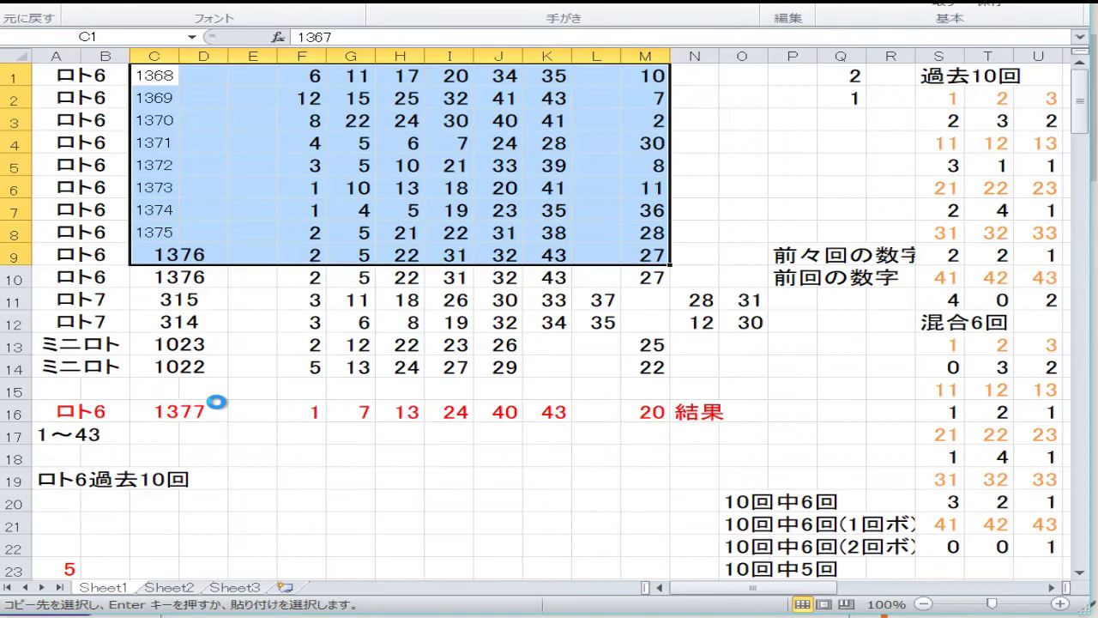
# - Copy the draw 1377 results from C16:M16 into row 10 and set their font colour to black
pyautogui.moveTo(206, 407); pyautogui.dragTo(640, 412)
pyautogui.rightClick(640, 413)
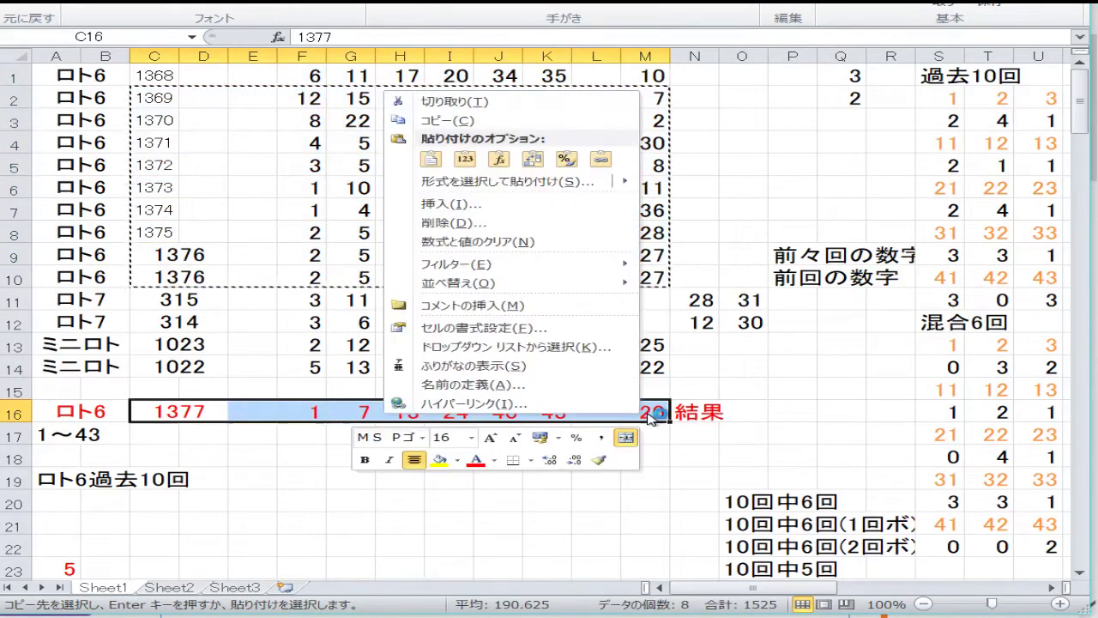
pyautogui.click(539, 129)
pyautogui.rightClick(163, 277)
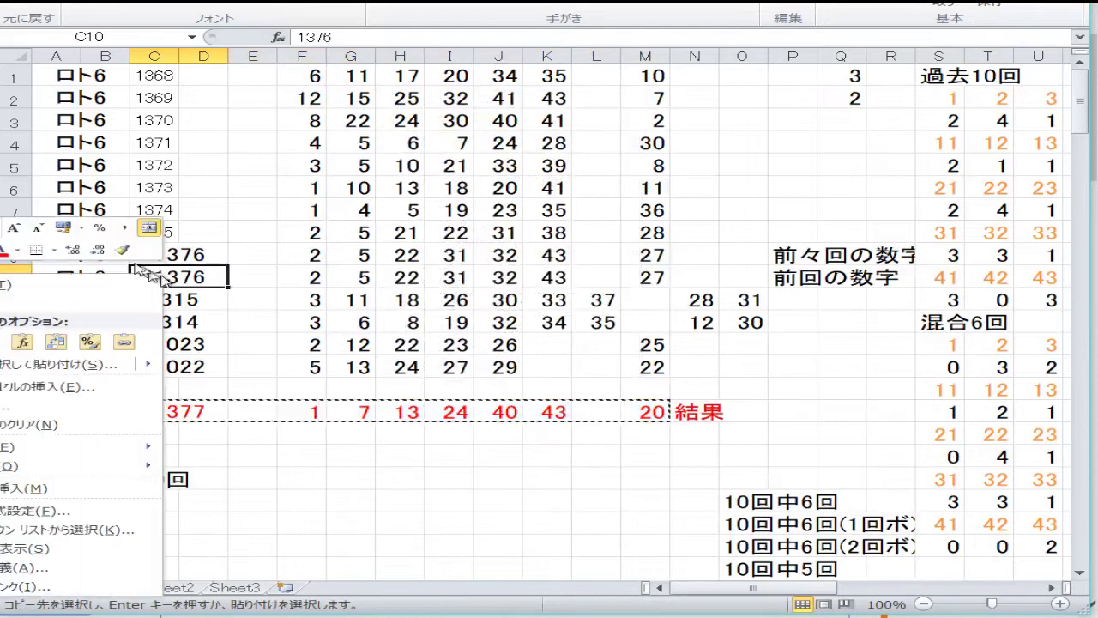
pyautogui.click(7, 342)
pyautogui.click(147, 312)
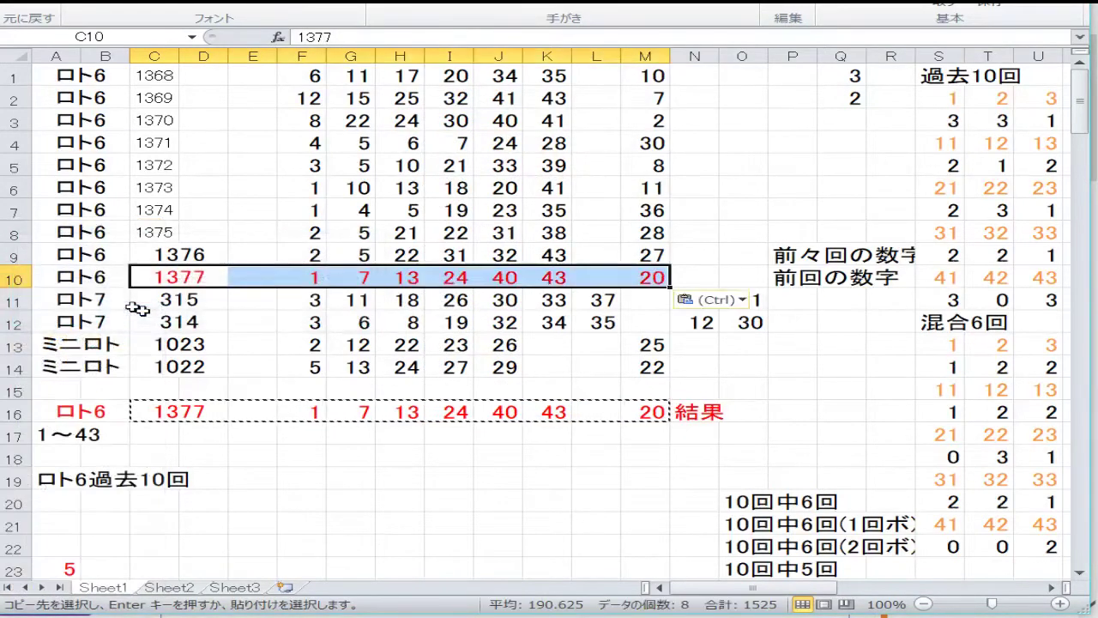
pyautogui.click(335, 10)
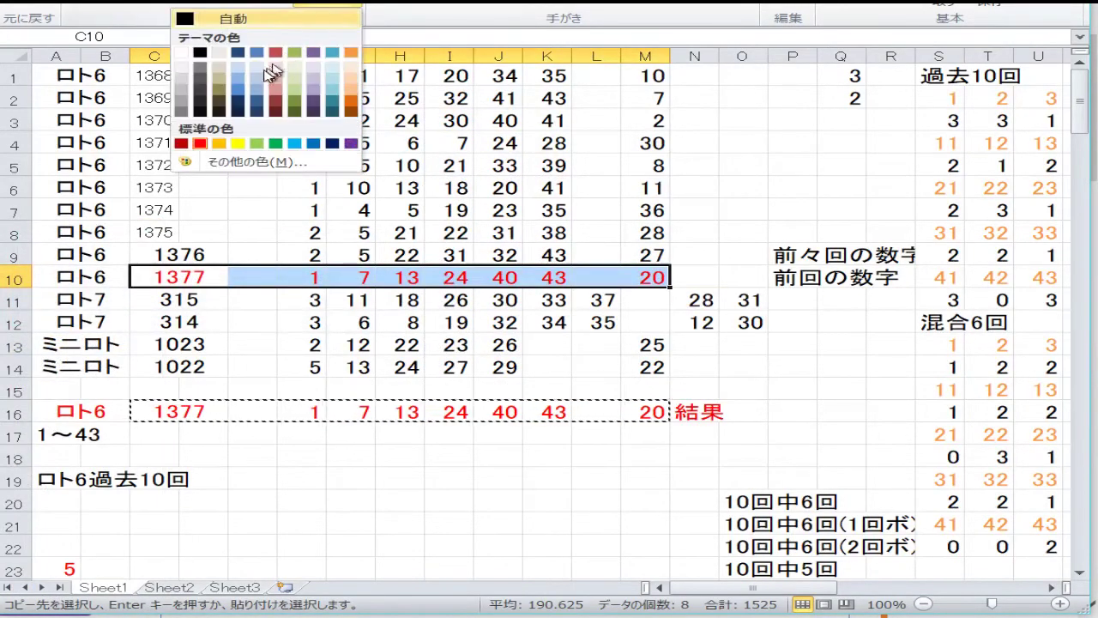
pyautogui.click(200, 52)
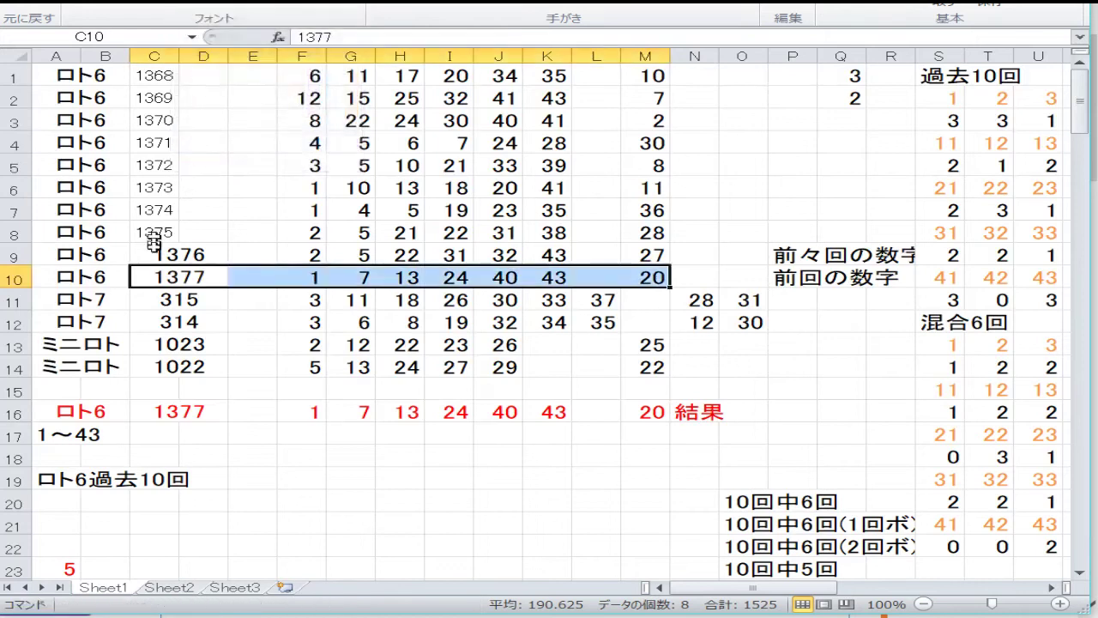
# - Apply the cell formatting of C9 to the draw numbers in C1:C8
pyautogui.rightClick(183, 250)
pyautogui.click(81, 283)
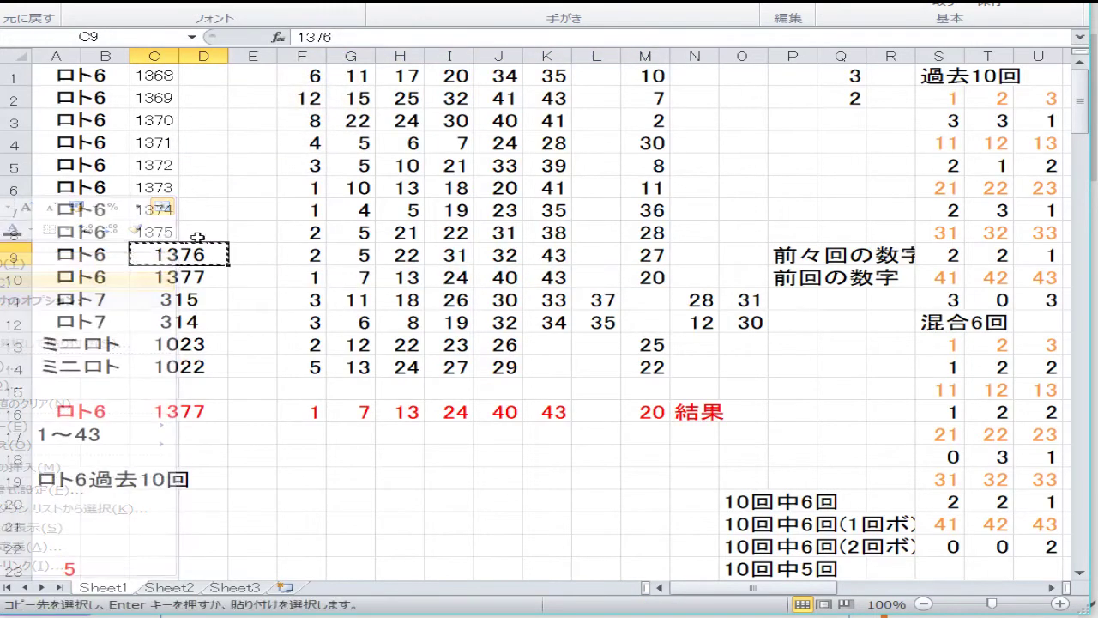
pyautogui.moveTo(192, 228); pyautogui.dragTo(152, 75)
pyautogui.rightClick(152, 75)
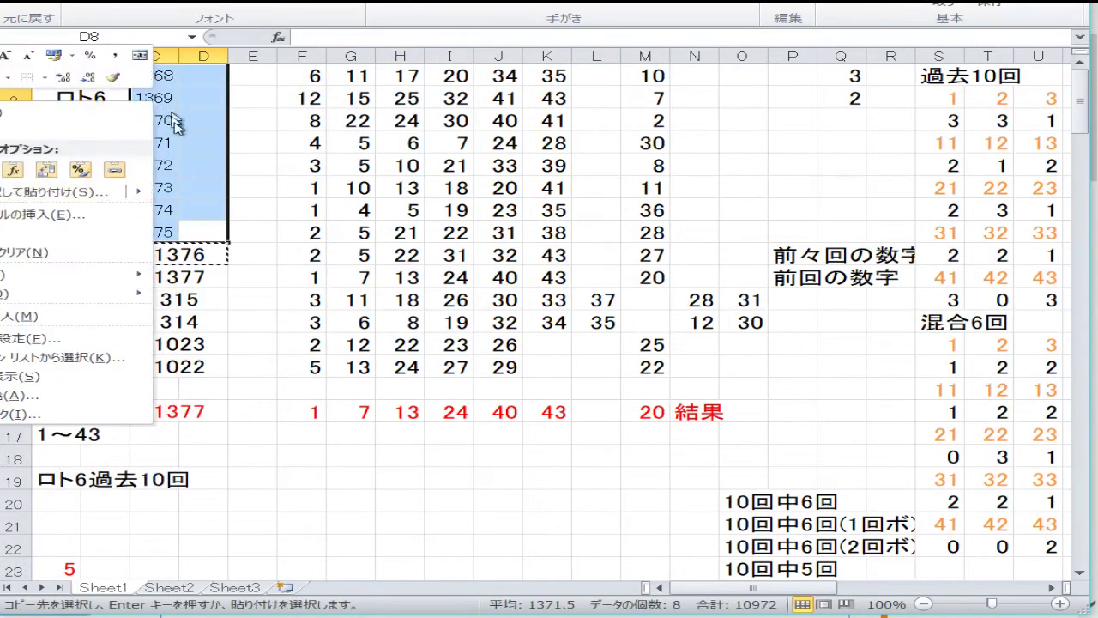
pyautogui.click(96, 184)
pyautogui.click(350, 322)
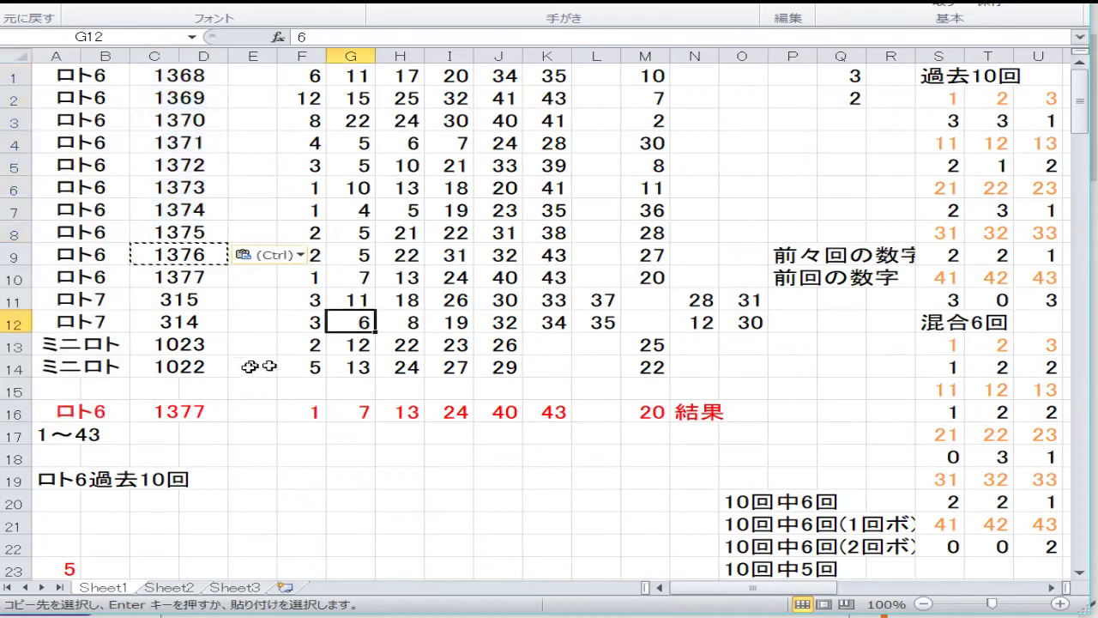
# - Copy the ミニロト draw 1023 results from C13:M13 into row 14, replacing the existing contents
pyautogui.click(244, 344)
pyautogui.moveTo(154, 344); pyautogui.dragTo(667, 347)
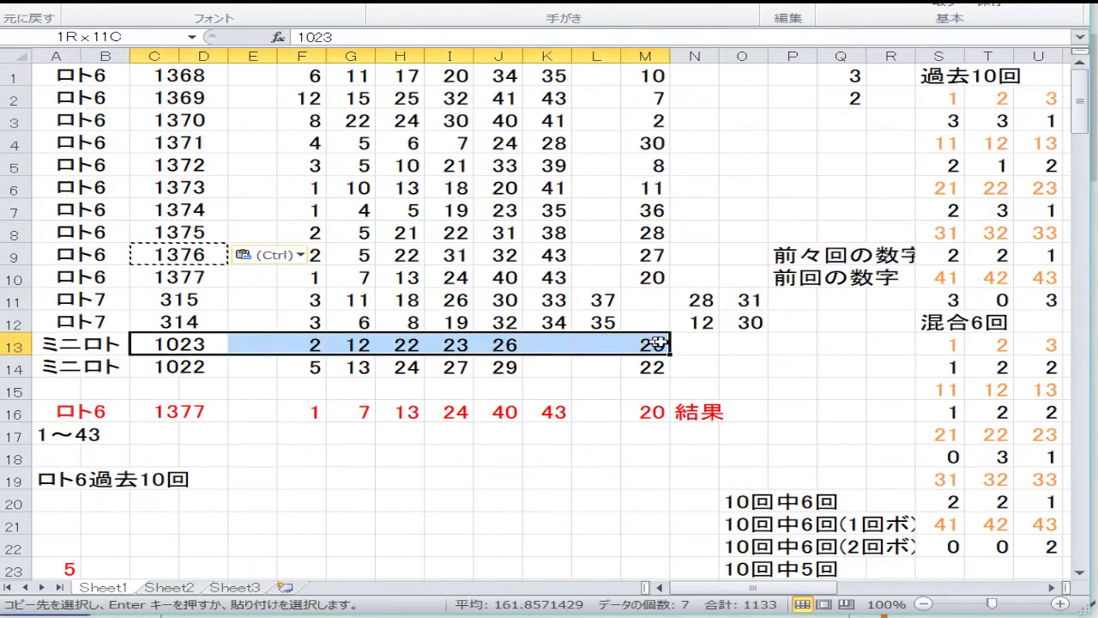
pyautogui.rightClick(668, 339)
pyautogui.click(601, 49)
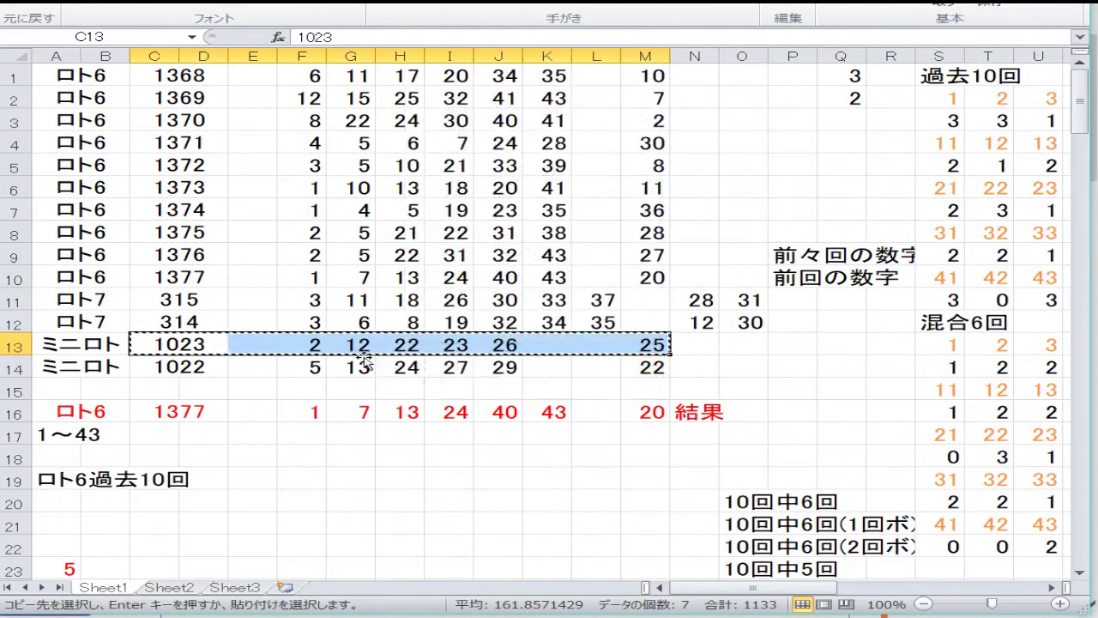
pyautogui.rightClick(216, 367)
pyautogui.click(7, 111)
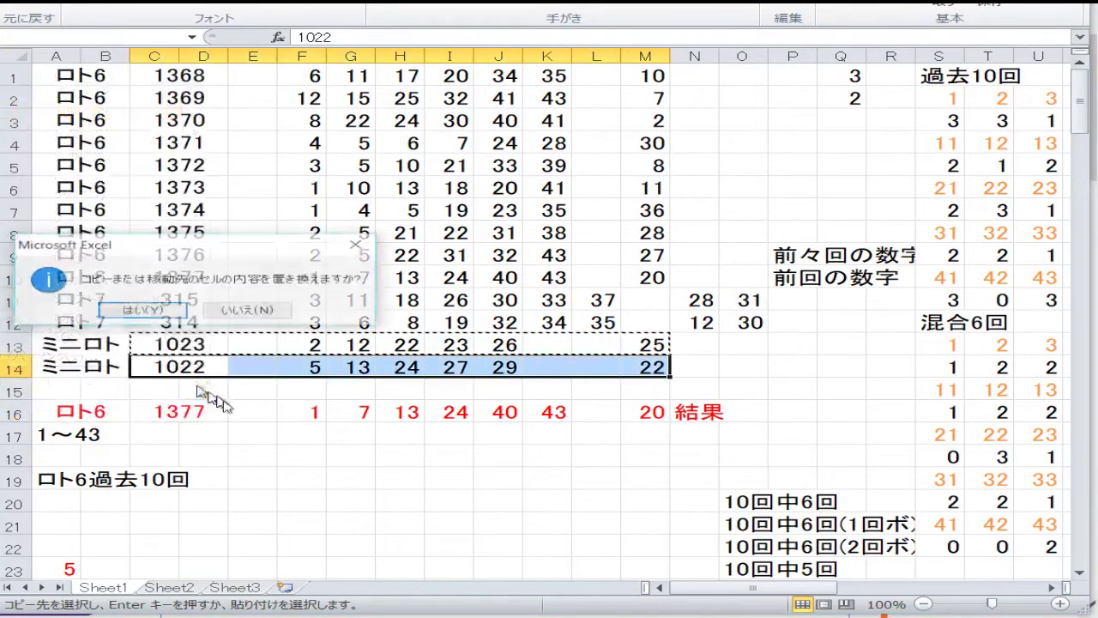
pyautogui.click(158, 316)
# - Set the ミニロト draw number in C13 to 1024 and enter 4 in F13 and 11 in G13
pyautogui.click(182, 346)
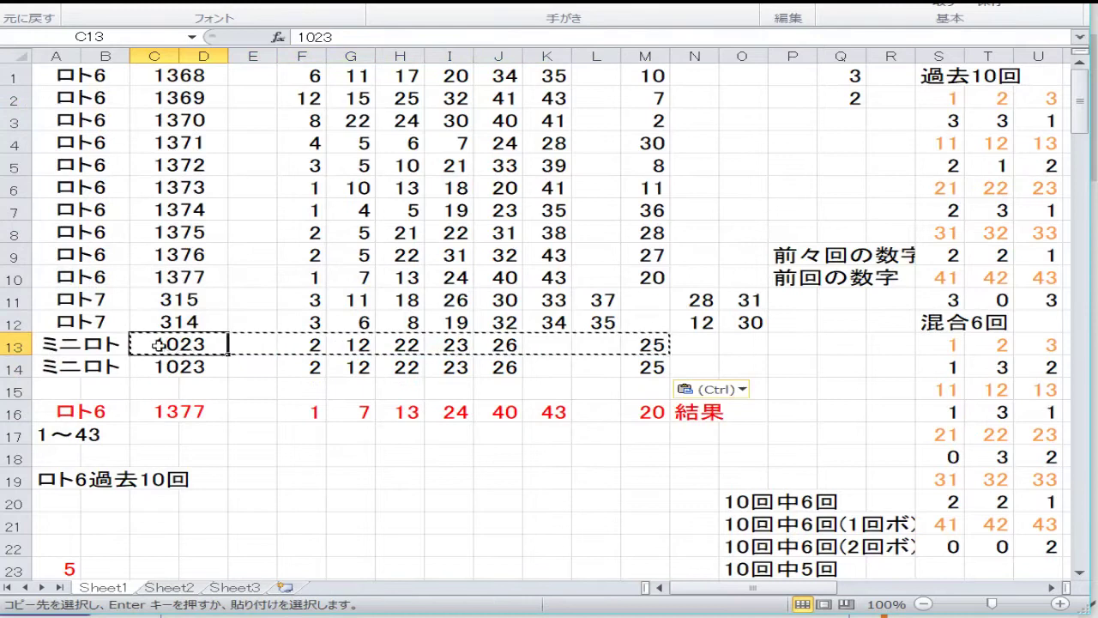
pyautogui.write('1024')
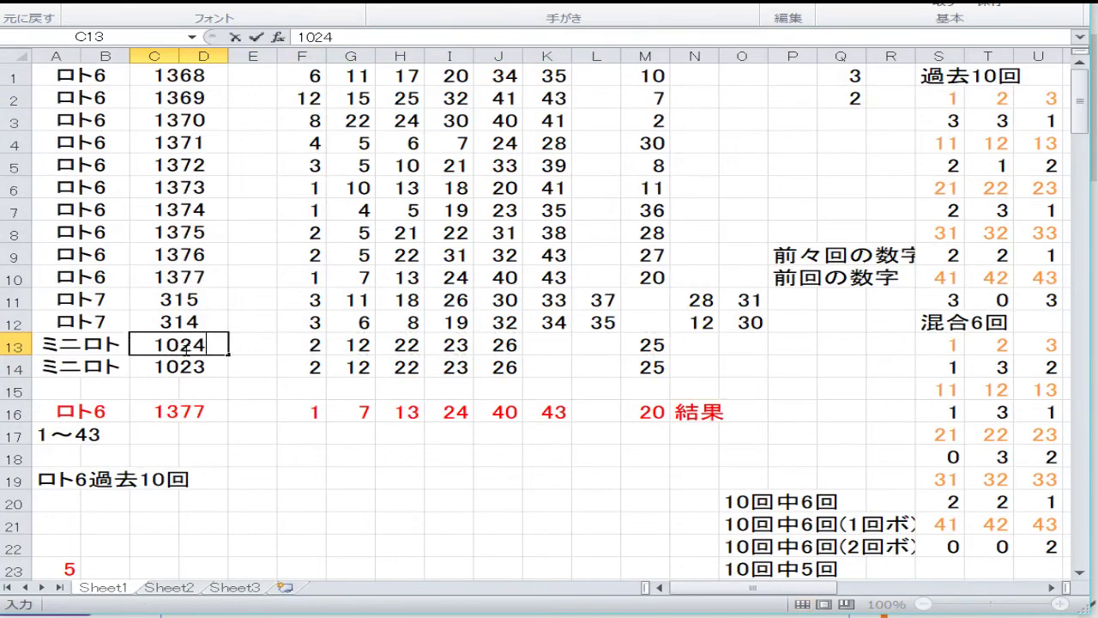
pyautogui.press('Return')
pyautogui.press('Up')
pyautogui.press('Right')
pyautogui.press('Right')
pyautogui.press('Right')
pyautogui.write('4')
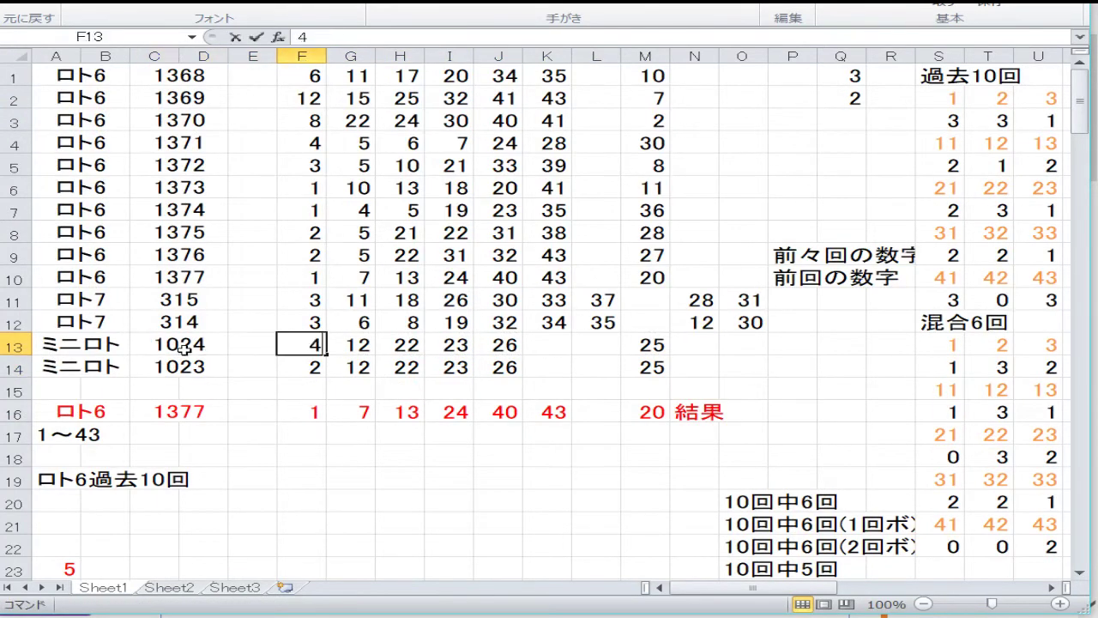
pyautogui.press('Right')
pyautogui.write('11')
pyautogui.press('Right')
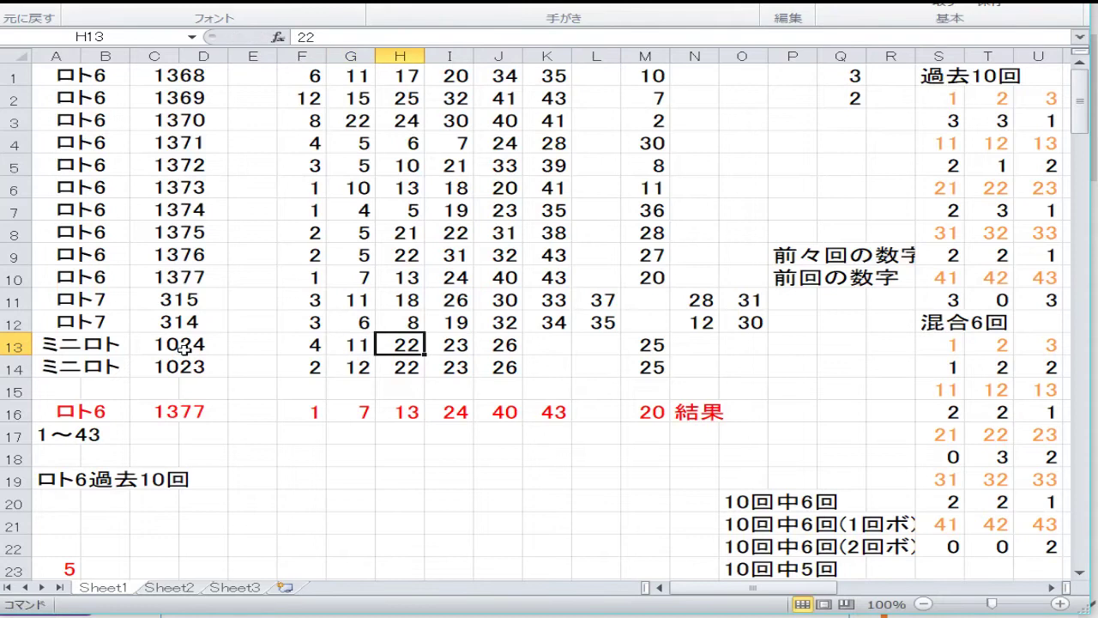
# - Complete the draw 1024 numbers with 12 in H13, 28 in J13 and 3 as the bonus number in M13
pyautogui.write('12')
pyautogui.press('Right')
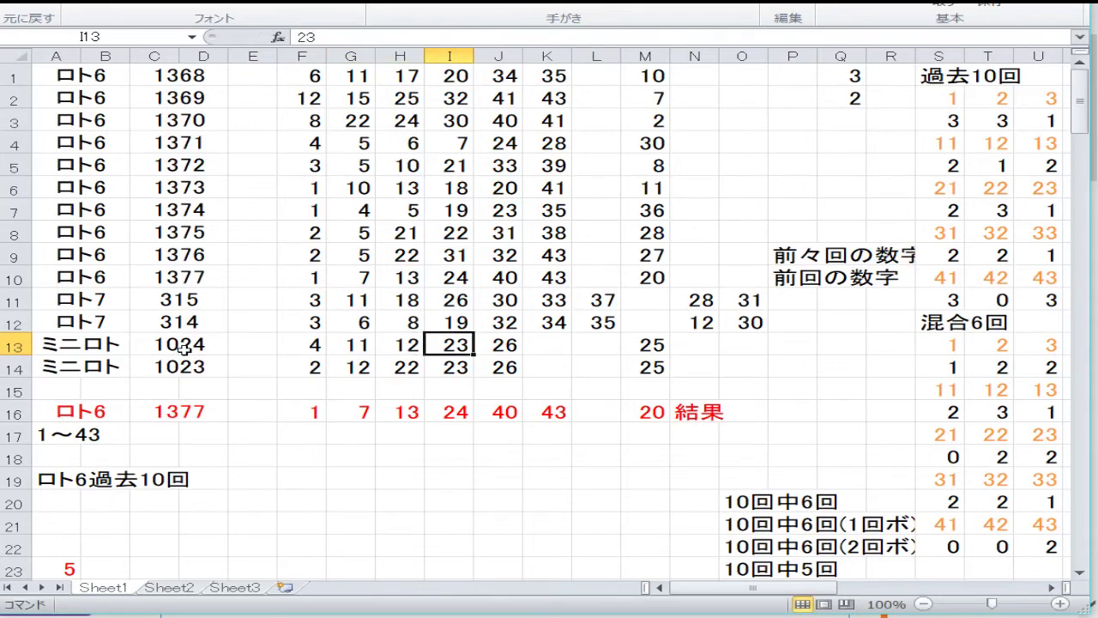
pyautogui.press('Right')
pyautogui.write('28')
pyautogui.press('Right')
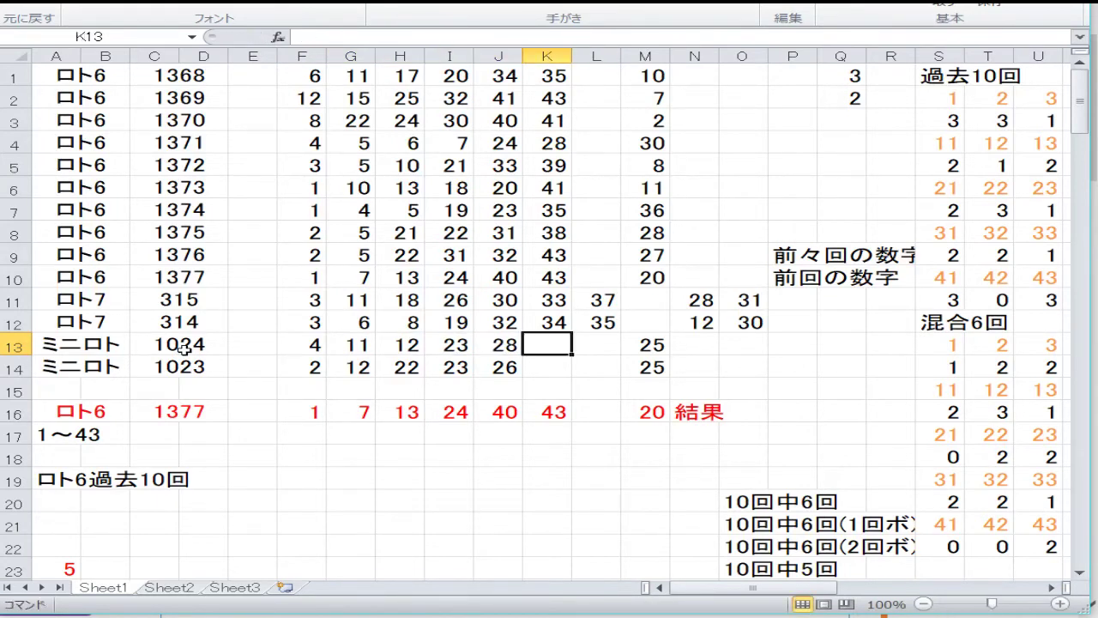
pyautogui.press('Right')
pyautogui.press('Right')
pyautogui.write('3')
pyautogui.press('Return')
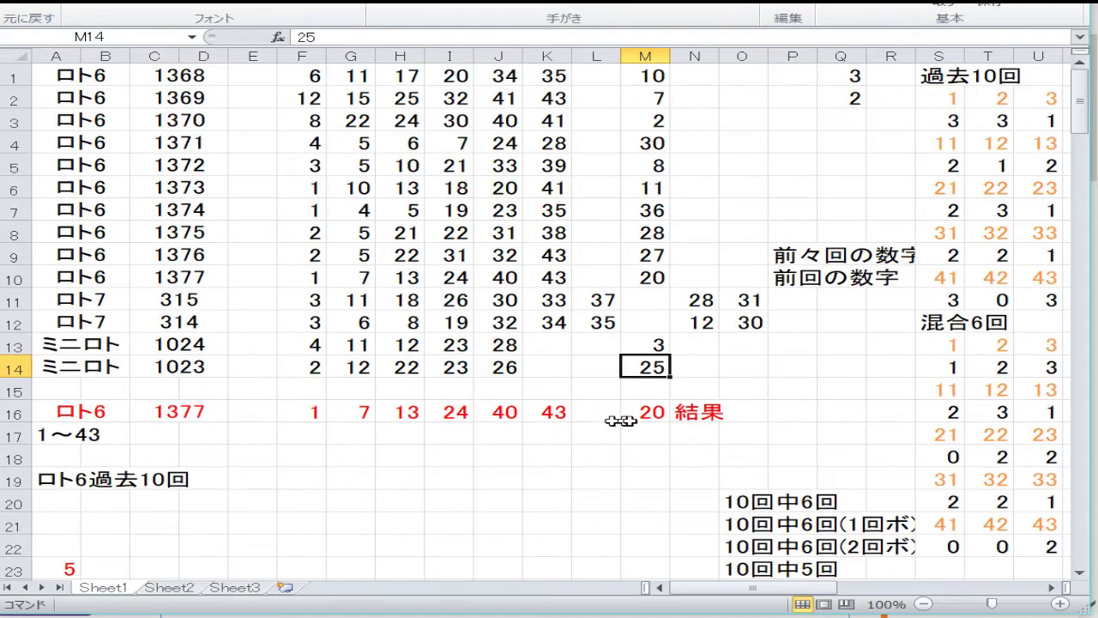
# - Clear the result numbers in F16:M16 and set the ロト6 draw number in C16 to 1378
pyautogui.moveTo(625, 416); pyautogui.dragTo(319, 412)
pyautogui.rightClick(318, 413)
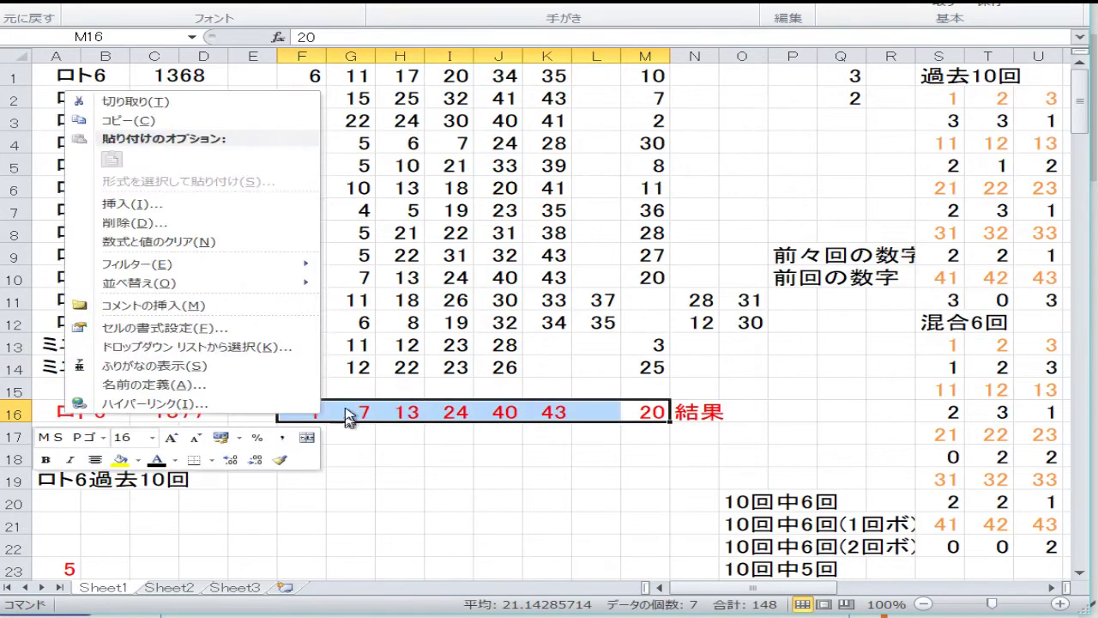
pyautogui.click(228, 242)
pyautogui.click(206, 419)
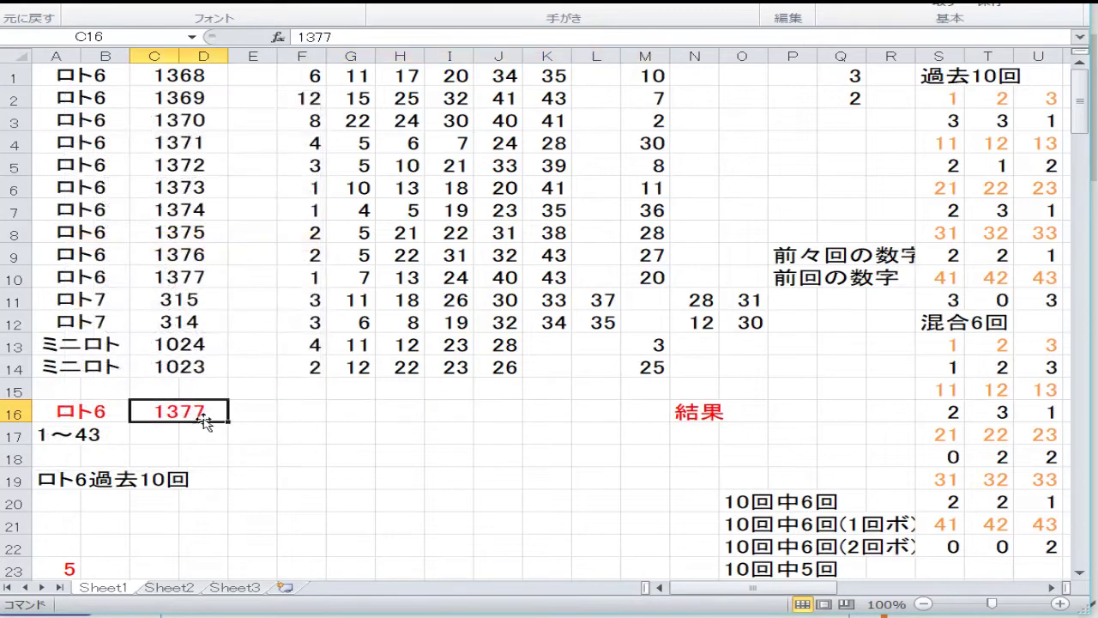
pyautogui.write('1378')
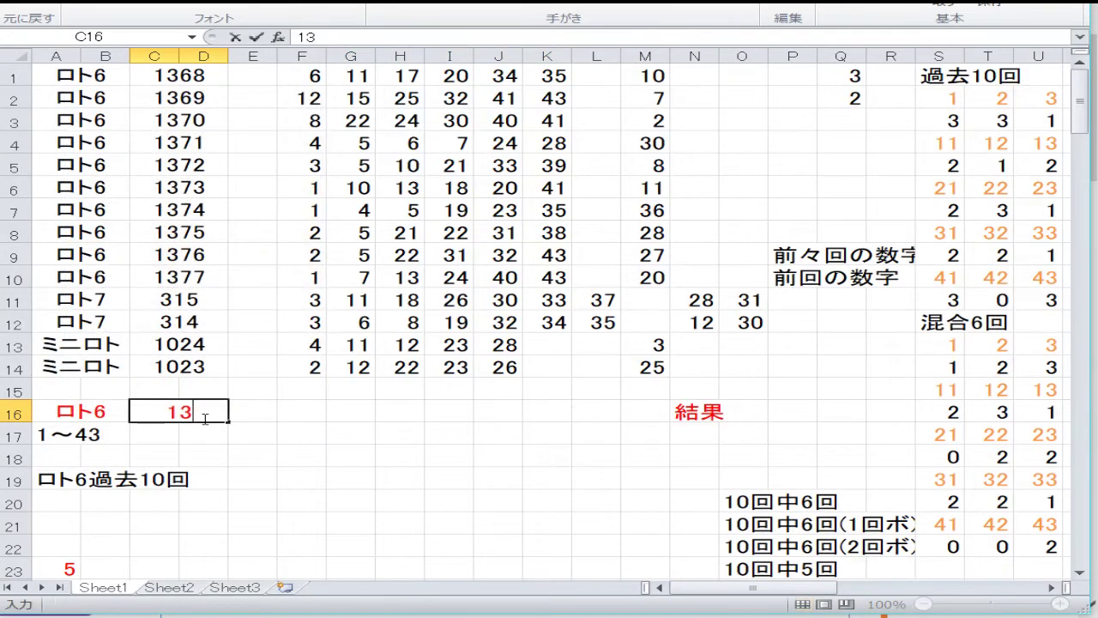
pyautogui.press('Return')
pyautogui.click(203, 417)
pyautogui.press('Right')
pyautogui.press('Right')
pyautogui.press('Right')
pyautogui.press('Right')
pyautogui.press('Right')
pyautogui.press('Right')
pyautogui.press('Right')
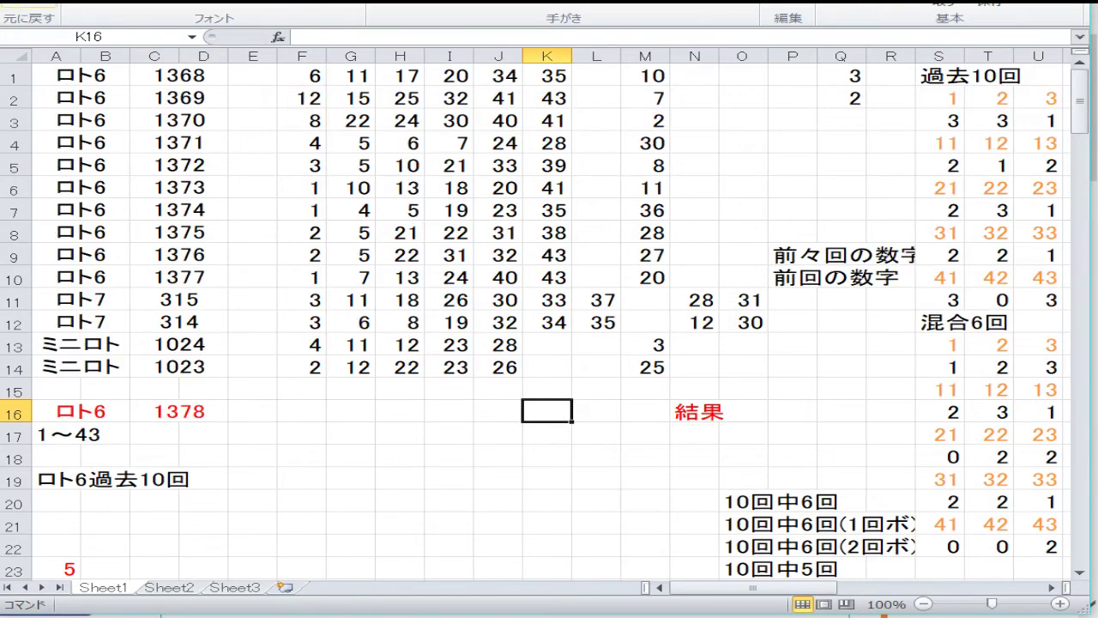
# - Examine the COUNTIF formulas in S3 and T3 of the 過去10回 table and the cell range they count
pyautogui.click(705, 76)
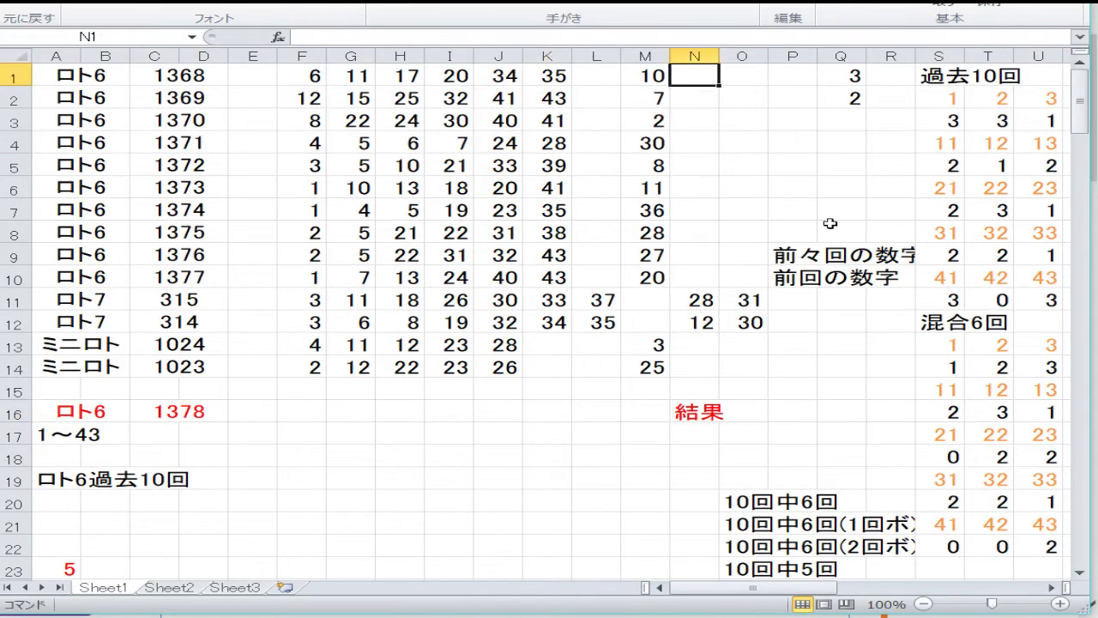
pyautogui.press('Right')
pyautogui.press('Right')
pyautogui.press('Right')
pyautogui.press('Right')
pyautogui.press('Down')
pyautogui.press('Down')
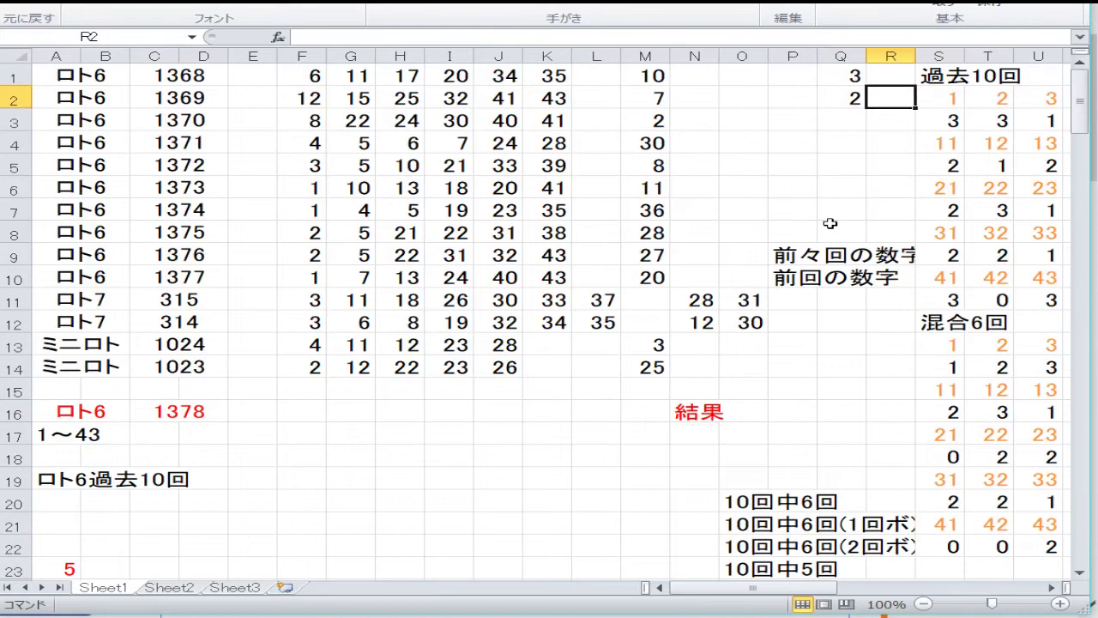
pyautogui.press('Left')
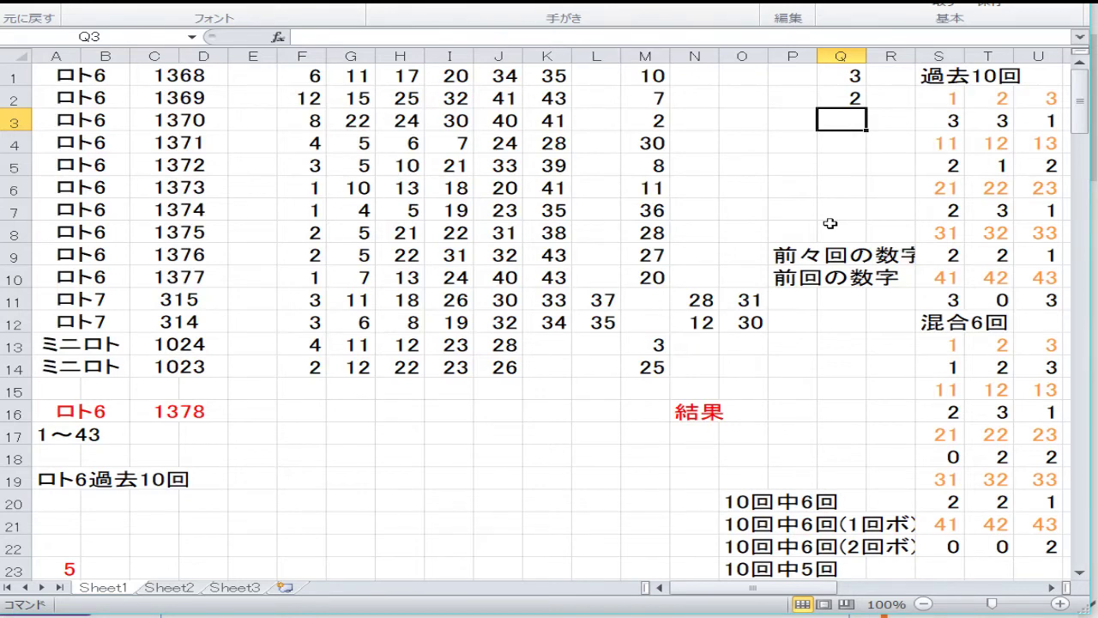
pyautogui.press('Right')
pyautogui.press('Right')
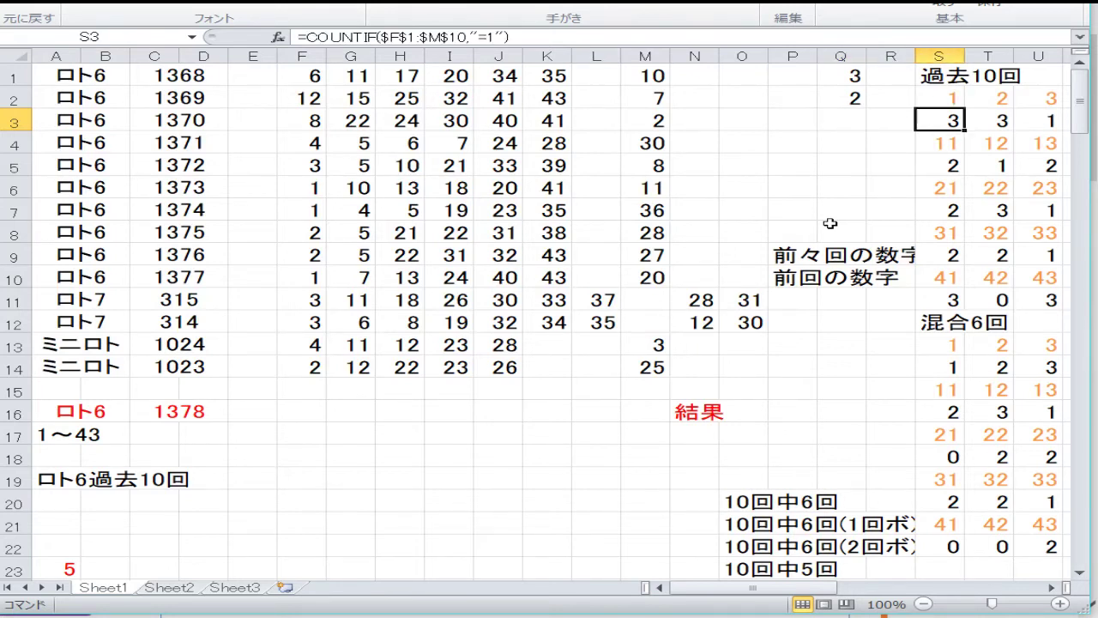
pyautogui.press('F2')
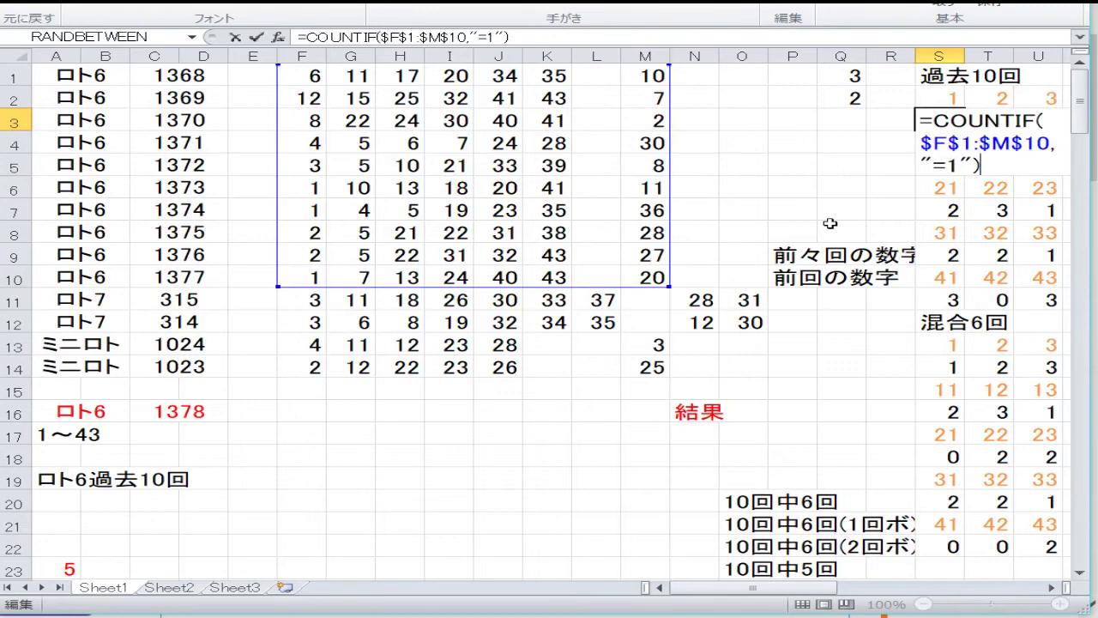
pyautogui.press('Return')
pyautogui.press('Up')
pyautogui.press('Right')
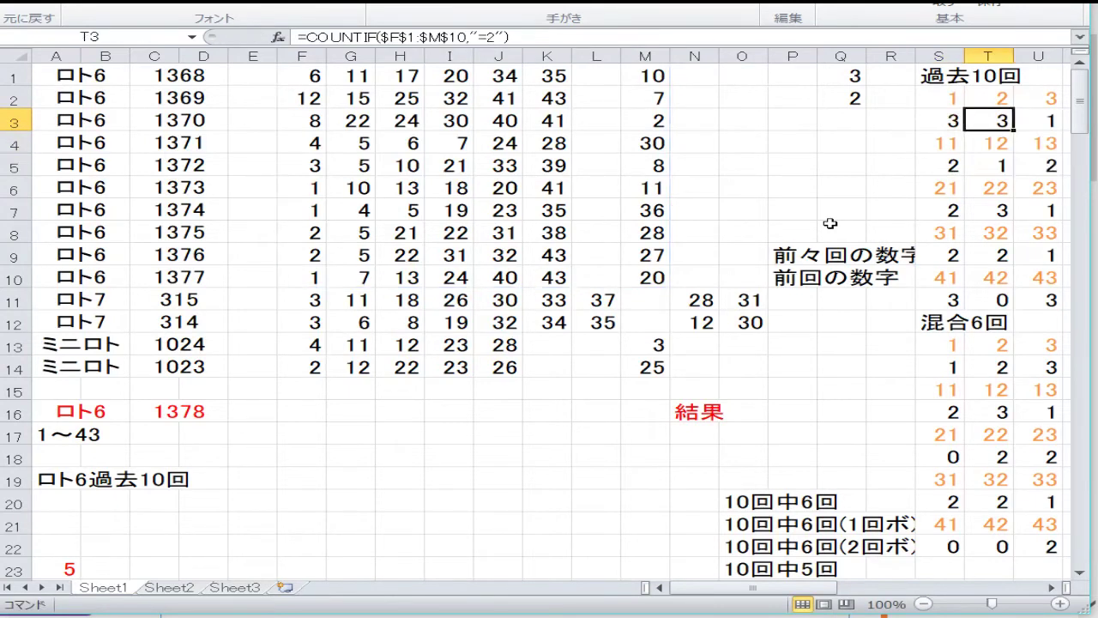
# - Review the 混合6回 table and the ロト6, ロト7 and ミニロト draws in rows 9 to 14 that it covers
pyautogui.press('Right')
pyautogui.press('Right')
pyautogui.press('Right')
pyautogui.press('Down')
pyautogui.press('Down')
pyautogui.press('Down')
pyautogui.press('Down')
pyautogui.press('Down')
pyautogui.press('Down')
pyautogui.press('Down')
pyautogui.press('Down')
pyautogui.press('Down')
pyautogui.press('Down')
pyautogui.press('Down')
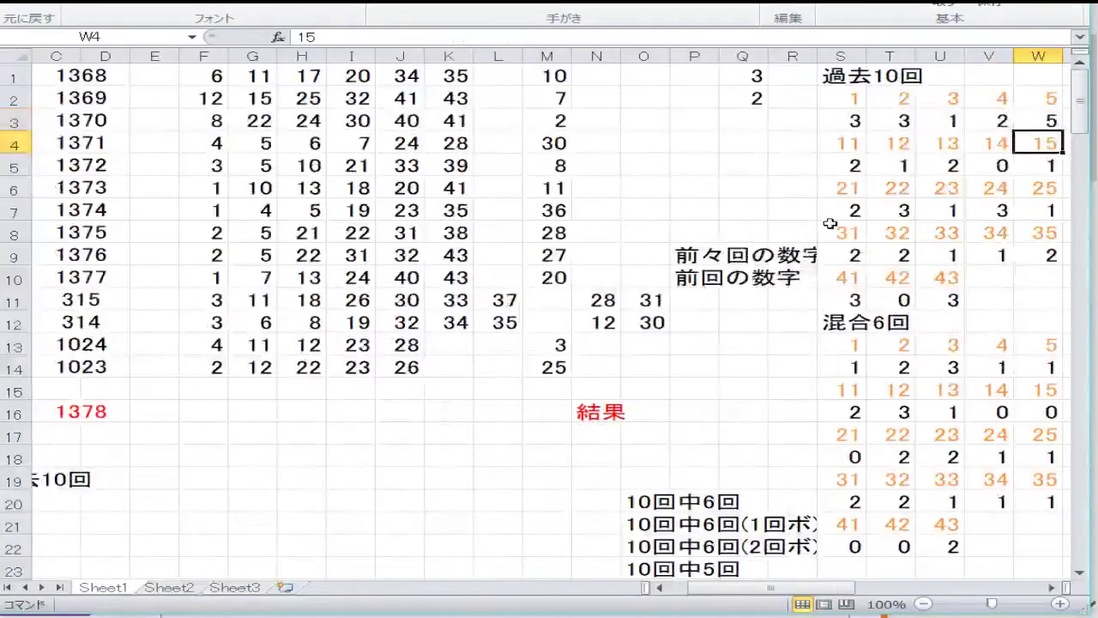
pyautogui.press('Left')
pyautogui.press('Left')
pyautogui.press('Left')
pyautogui.press('Left')
pyautogui.press('Left')
pyautogui.press('Left')
pyautogui.press('Left')
pyautogui.press('Left')
pyautogui.press('Left')
pyautogui.press('Left')
pyautogui.press('Left')
pyautogui.press('Left')
pyautogui.press('Left')
pyautogui.press('Left')
pyautogui.press('Left')
pyautogui.press('Left')
pyautogui.press('Left')
pyautogui.press('Left')
pyautogui.press('Left')
pyautogui.press('Left')
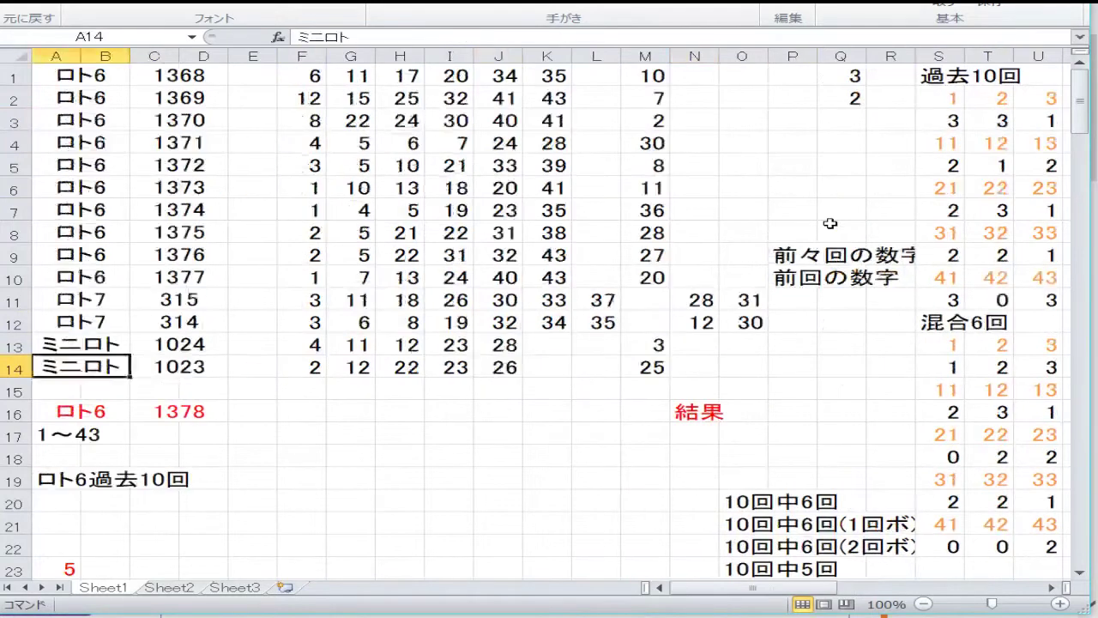
# - Examine the COUNTIF formulas in S14 and T14 of the 混合6回 table and the cell range they count
pyautogui.press('Right')
pyautogui.press('Right')
pyautogui.press('Right')
pyautogui.press('Right')
pyautogui.press('Right')
pyautogui.press('Right')
pyautogui.press('Right')
pyautogui.press('Right')
pyautogui.press('Right')
pyautogui.press('Right')
pyautogui.press('Right')
pyautogui.press('Right')
pyautogui.press('Right')
pyautogui.press('Right')
pyautogui.press('Right')
pyautogui.press('Right')
pyautogui.press('Right')
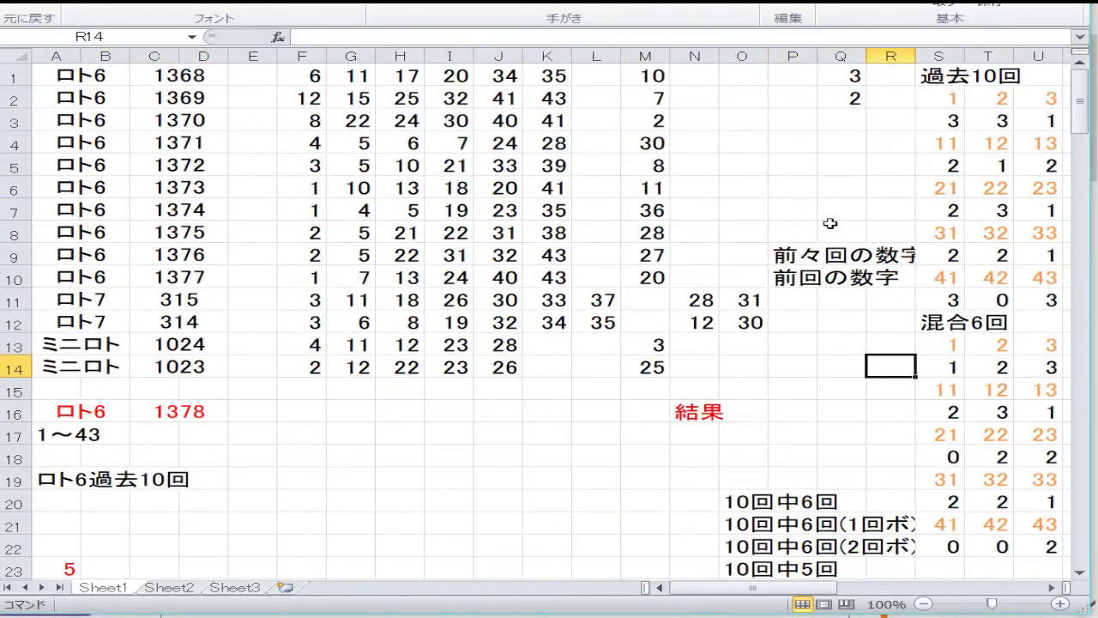
pyautogui.press('F2')
pyautogui.press('Return')
pyautogui.press('Up')
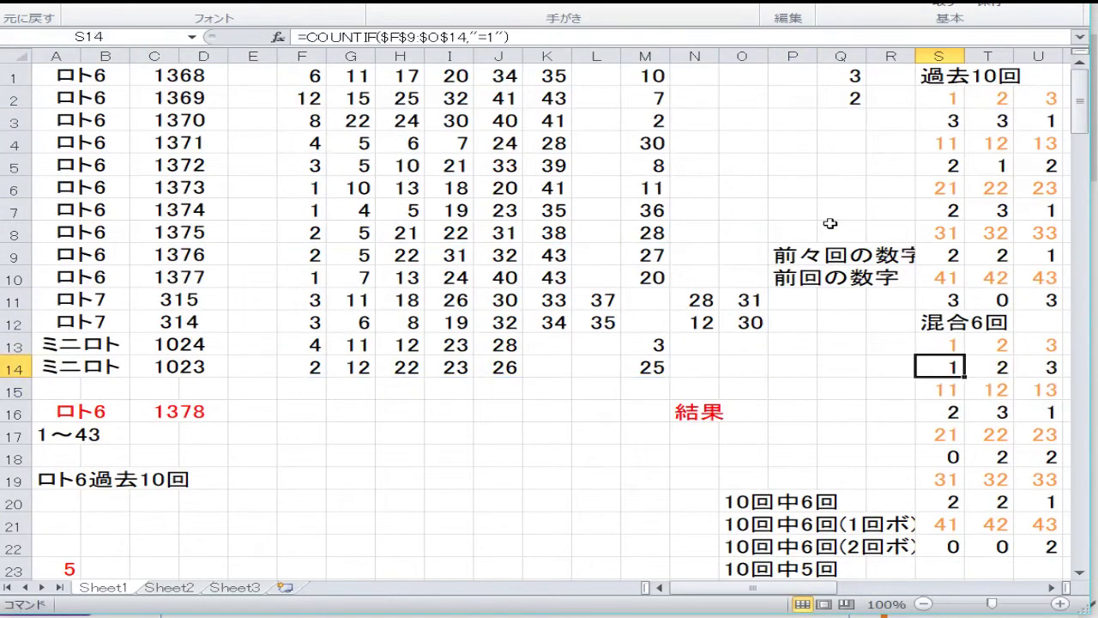
pyautogui.press('Right')
pyautogui.press('F2')
pyautogui.press('Return')
pyautogui.press('Up')
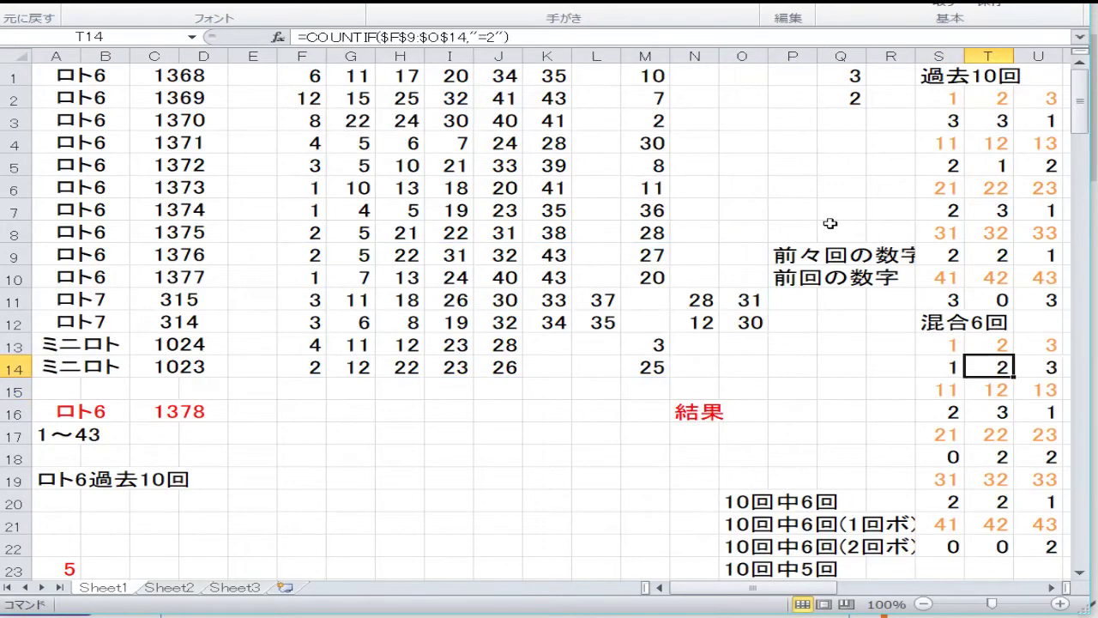
# - Look over the 過去10回ボーナス数字 and 混合6回ボーナス数字 tables in columns AD to AM
pyautogui.press('Up')
pyautogui.press('Up')
pyautogui.press('Up')
pyautogui.press('Up')
pyautogui.press('Up')
pyautogui.press('Up')
pyautogui.press('Up')
pyautogui.press('Up')
pyautogui.press('Up')
pyautogui.press('Up')
pyautogui.press('Up')
pyautogui.press('Up')
pyautogui.press('Right')
pyautogui.press('Right')
pyautogui.press('Right')
pyautogui.press('Right')
pyautogui.press('Right')
pyautogui.press('Right')
pyautogui.press('Right')
pyautogui.press('Right')
pyautogui.press('Right')
pyautogui.press('Right')
pyautogui.press('Right')
pyautogui.press('Right')
pyautogui.press('Right')
pyautogui.press('Right')
pyautogui.press('Right')
pyautogui.press('Right')
pyautogui.press('Right')
pyautogui.press('Right')
pyautogui.press('Right')
pyautogui.press('Right')
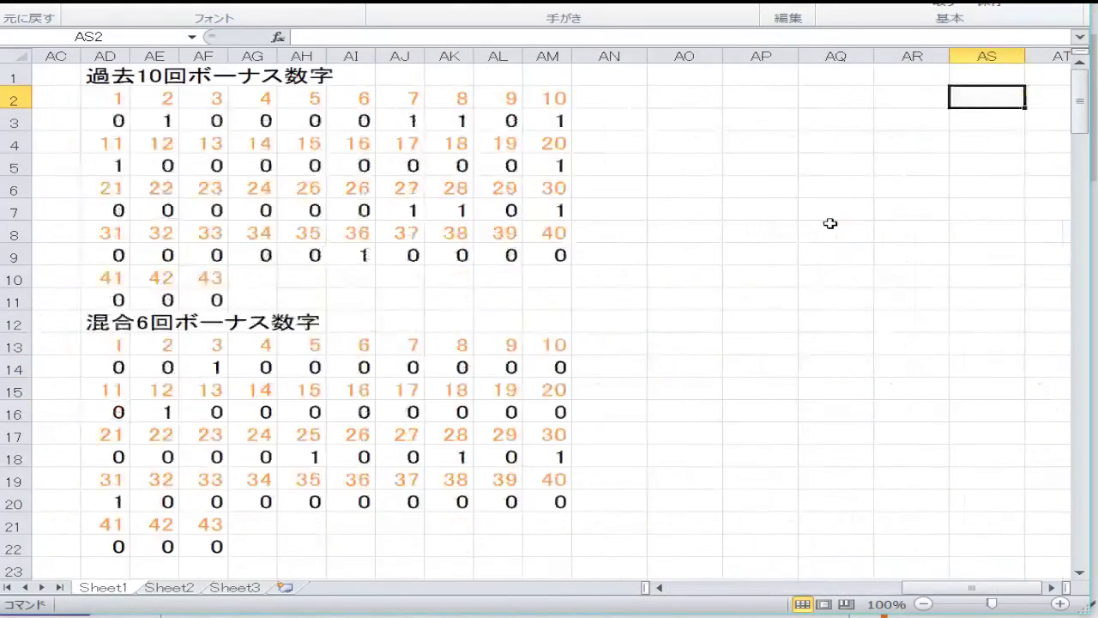
# - Examine the number frequencies in the 過去10回 and 混合6回 tables in columns S to AB
pyautogui.press('Left')
pyautogui.press('Left')
pyautogui.press('Left')
pyautogui.press('Left')
pyautogui.press('Left')
pyautogui.press('Left')
pyautogui.press('Left')
pyautogui.press('Left')
pyautogui.press('Left')
pyautogui.press('Left')
pyautogui.press('Left')
pyautogui.press('Left')
pyautogui.press('Left')
pyautogui.press('Left')
pyautogui.press('Left')
pyautogui.press('Left')
pyautogui.press('Left')
pyautogui.press('Left')
pyautogui.press('Left')
pyautogui.press('Left')
pyautogui.press('Left')
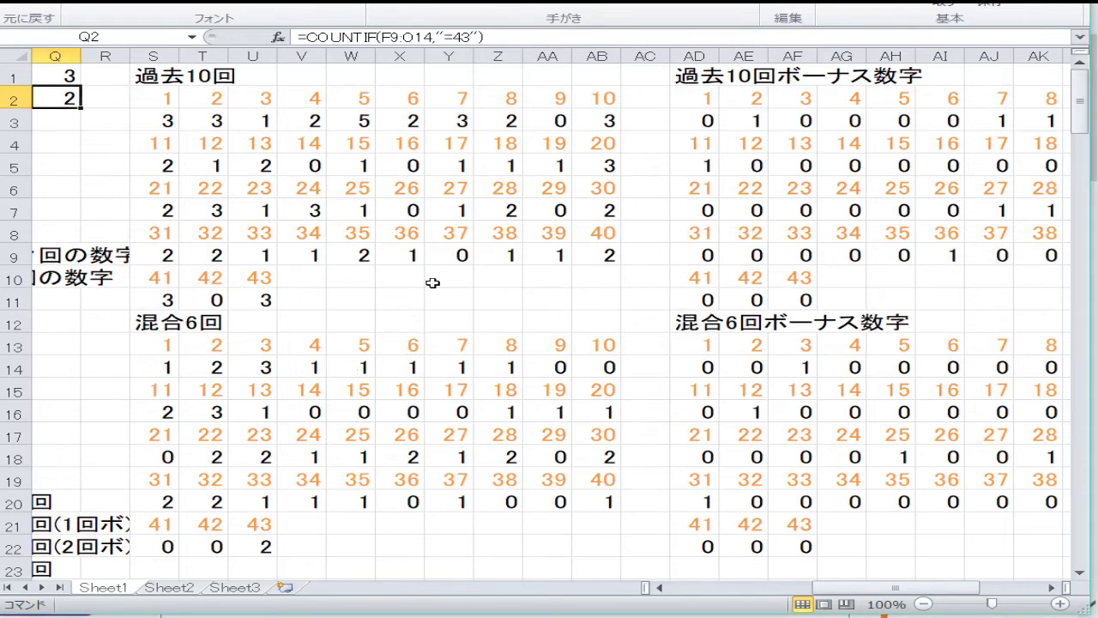
# - Check how often each number from 1 to 43 came up as a bonus in the 過去10回 and 混合6回 bonus tables
pyautogui.press('Right')
pyautogui.press('Right')
pyautogui.press('Right')
pyautogui.press('Right')
pyautogui.press('Right')
pyautogui.press('Right')
pyautogui.press('Right')
pyautogui.press('Right')
pyautogui.press('Right')
pyautogui.press('Right')
pyautogui.press('Right')
pyautogui.press('Right')
pyautogui.press('Right')
pyautogui.press('Right')
pyautogui.press('Right')
pyautogui.press('Right')
pyautogui.press('Right')
pyautogui.press('Right')
pyautogui.press('Right')
pyautogui.press('Right')
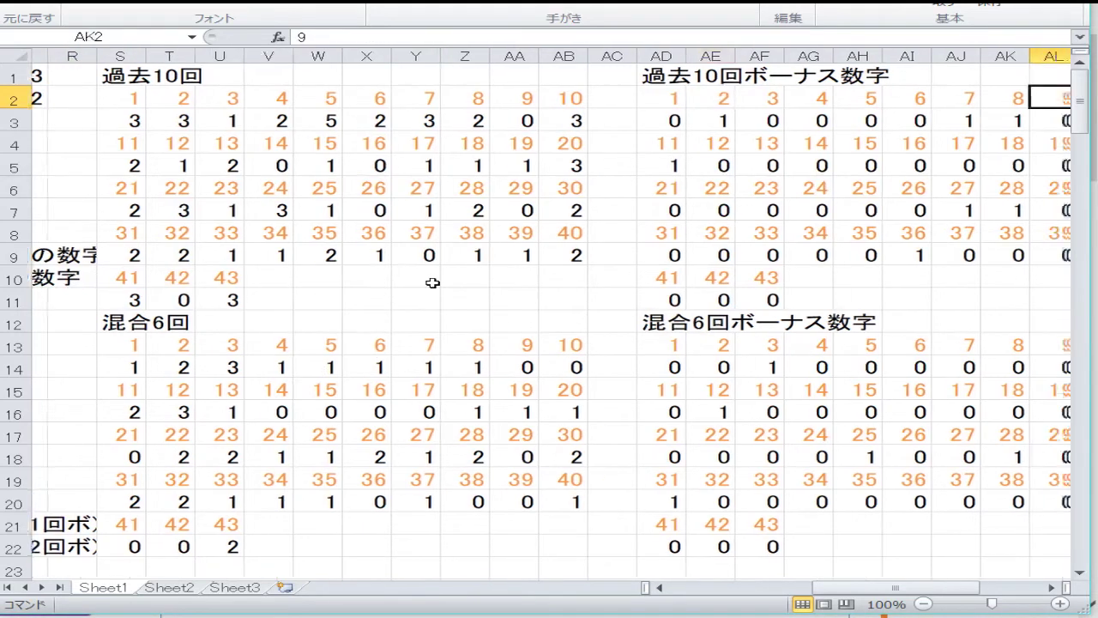
pyautogui.press('Right')
pyautogui.press('Left')
pyautogui.press('Left')
pyautogui.press('Left')
pyautogui.press('Left')
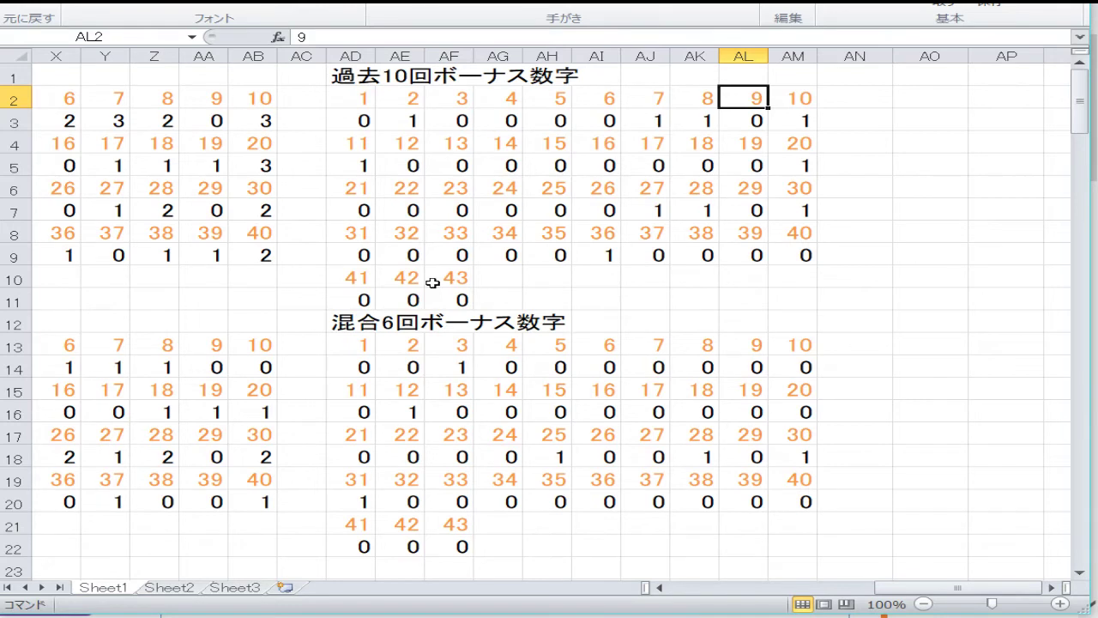
# - Return to the 過去10回 and 混合6回 tables and compare their number frequencies with the adjacent bonus tables
pyautogui.press('Left')
pyautogui.press('Left')
pyautogui.press('Left')
pyautogui.press('Left')
pyautogui.press('Left')
pyautogui.press('Left')
pyautogui.press('Left')
pyautogui.press('Left')
pyautogui.press('Left')
pyautogui.press('Left')
pyautogui.press('Left')
pyautogui.press('Left')
pyautogui.press('Left')
pyautogui.press('Left')
pyautogui.press('Left')
pyautogui.press('Left')
pyautogui.press('Left')
pyautogui.press('Left')
pyautogui.press('Left')
pyautogui.press('Left')
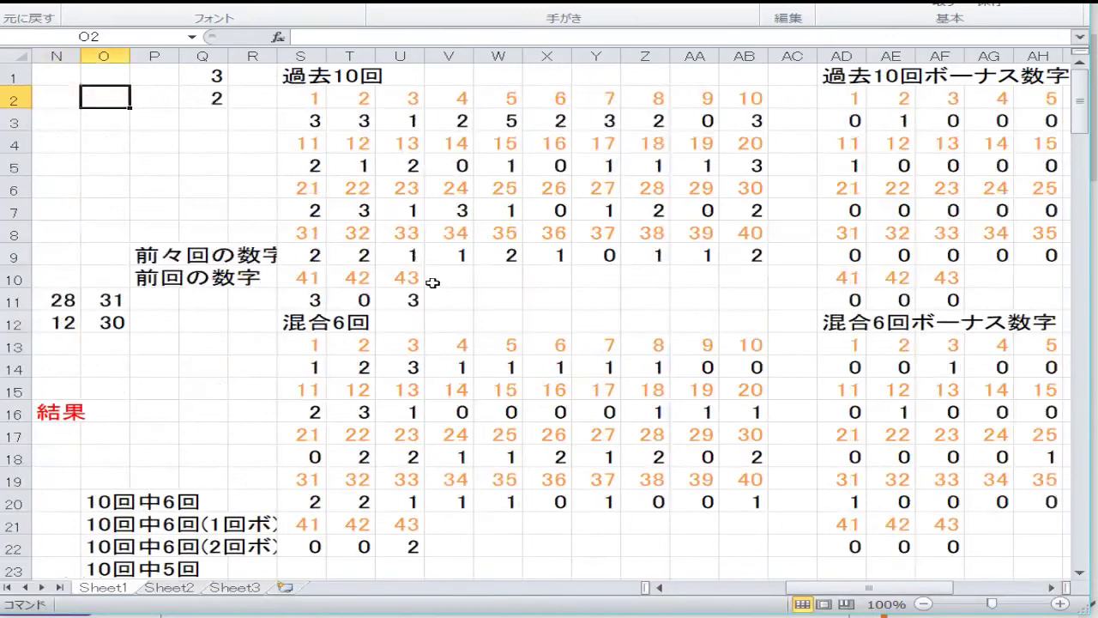
pyautogui.press('Right')
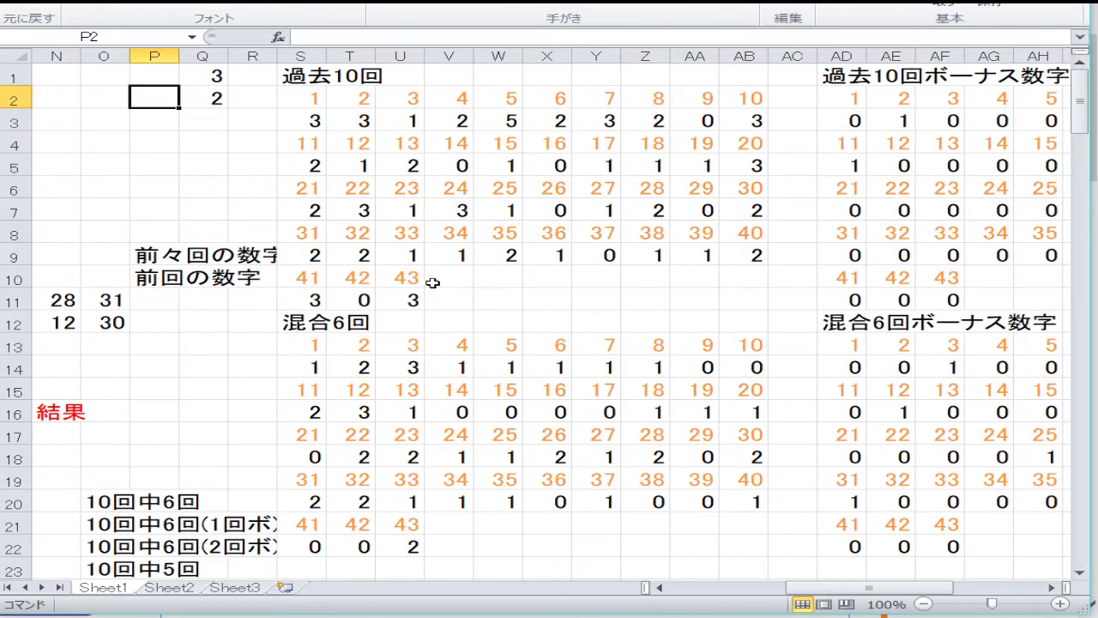
pyautogui.press('Down')
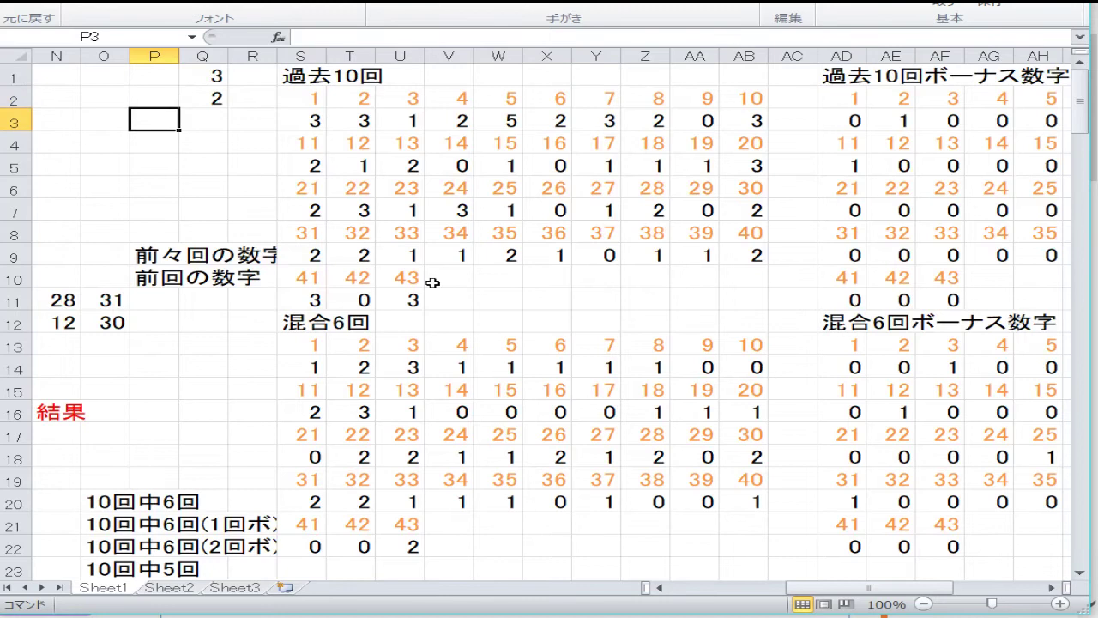
# - Clear the old numbers from A22:K33 in the ロト6過去10回 section
pyautogui.press('Down')
pyautogui.press('Down')
pyautogui.press('Down')
pyautogui.press('Down')
pyautogui.press('Down')
pyautogui.press('Down')
pyautogui.press('Down')
pyautogui.press('Down')
pyautogui.press('Down')
pyautogui.press('Down')
pyautogui.press('Down')
pyautogui.press('Down')
pyautogui.press('Down')
pyautogui.press('Down')
pyautogui.press('Down')
pyautogui.press('Left')
pyautogui.press('Down')
pyautogui.press('Down')
pyautogui.press('Down')
pyautogui.press('Down')
pyautogui.press('Down')
pyautogui.press('Down')
pyautogui.press('Down')
pyautogui.press('Down')
pyautogui.press('Down')
pyautogui.press('Left')
pyautogui.press('Left')
pyautogui.press('Left')
pyautogui.press('Left')
pyautogui.press('Left')
pyautogui.press('Left')
pyautogui.press('Left')
pyautogui.press('Left')
pyautogui.press('Left')
pyautogui.press('Left')
pyautogui.press('Left')
pyautogui.press('Left')
pyautogui.press('Left')
pyautogui.press('Left')
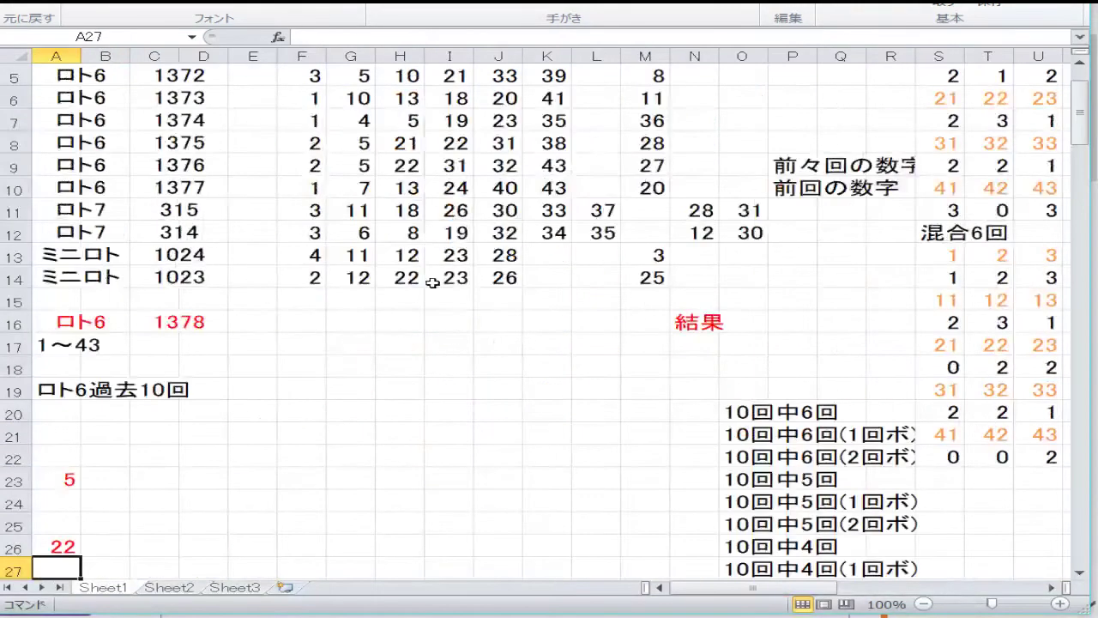
pyautogui.scroll(-5, 429, 275)
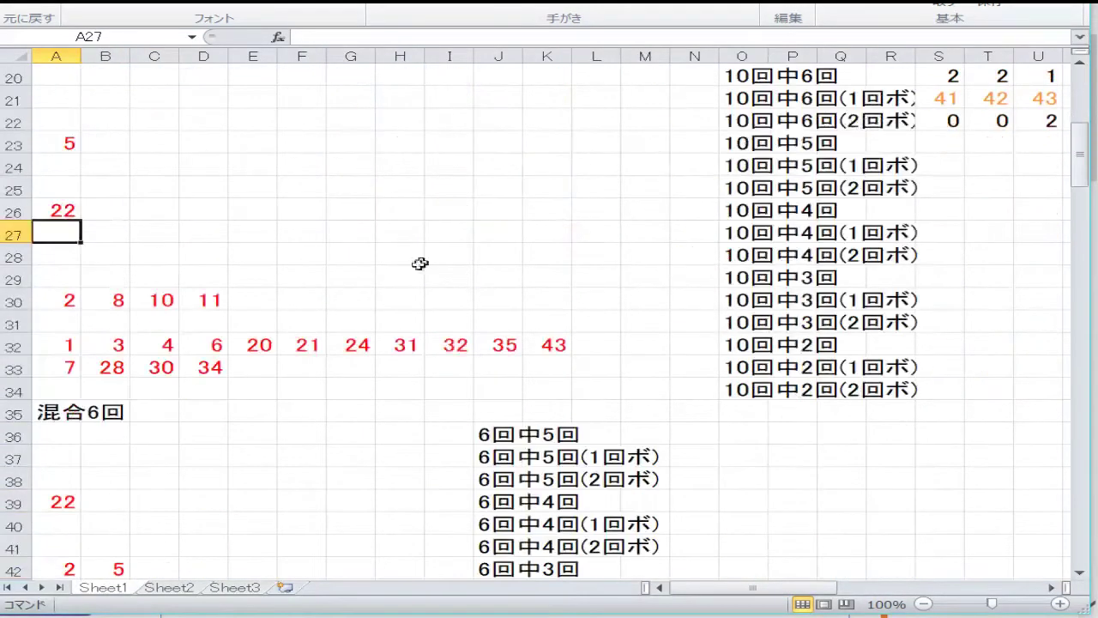
pyautogui.click(541, 373)
pyautogui.moveTo(542, 372); pyautogui.dragTo(54, 111)
pyautogui.rightClick(215, 228)
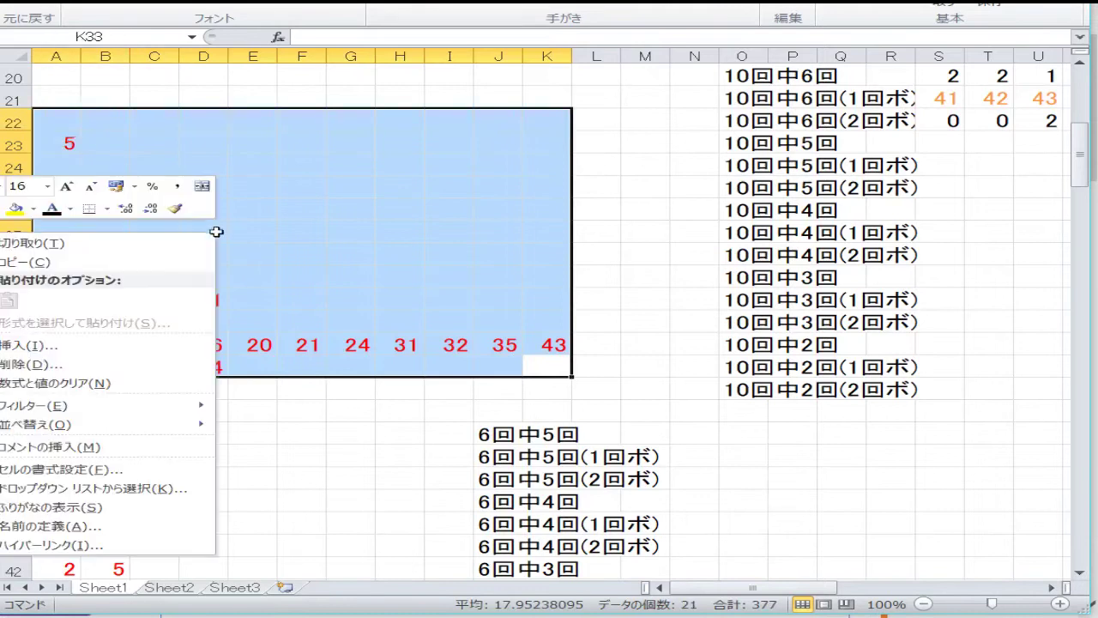
# - Clear the old numbers from A38:F46 in the 混合6回 section
pyautogui.scroll(-4, 290, 267)
pyautogui.moveTo(321, 382); pyautogui.dragTo(71, 215)
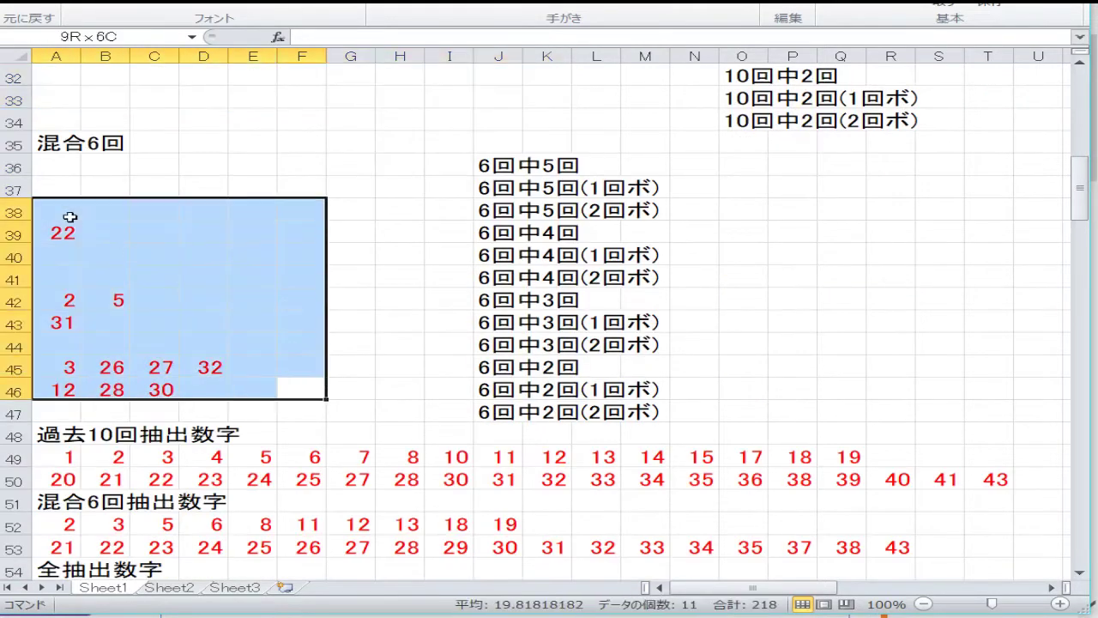
pyautogui.rightClick(89, 243)
# - Enter 5 in A23, on the 10回中5回 row of the ロト6過去10回 section
pyautogui.scroll(5, 153, 267)
pyautogui.moveTo(253, 276); pyautogui.dragTo(277, 303)
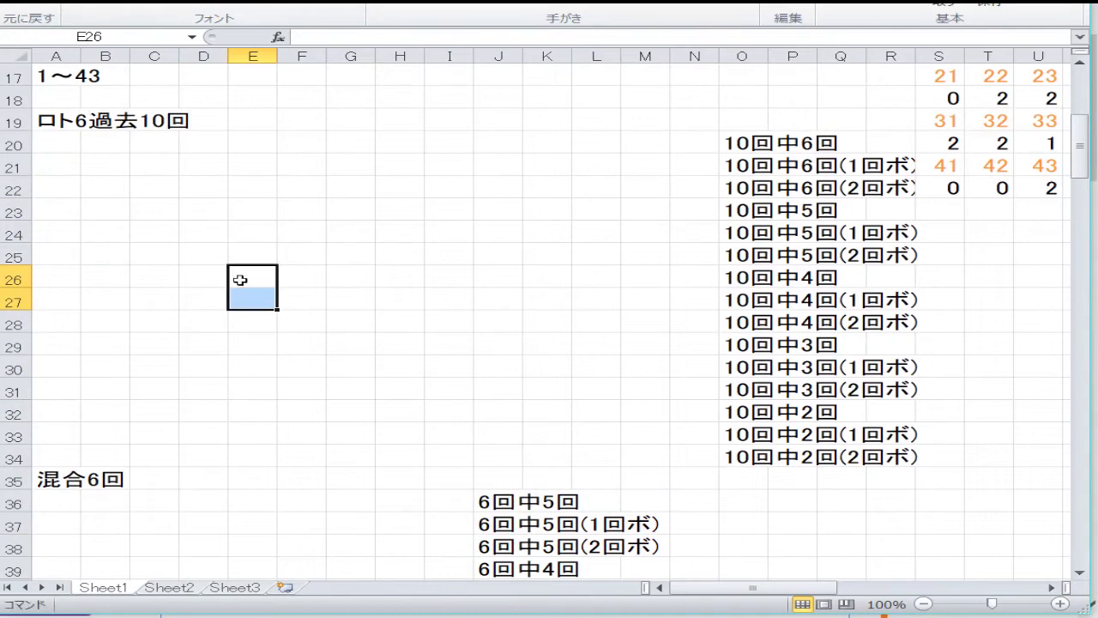
pyautogui.press('Up')
pyautogui.press('Up')
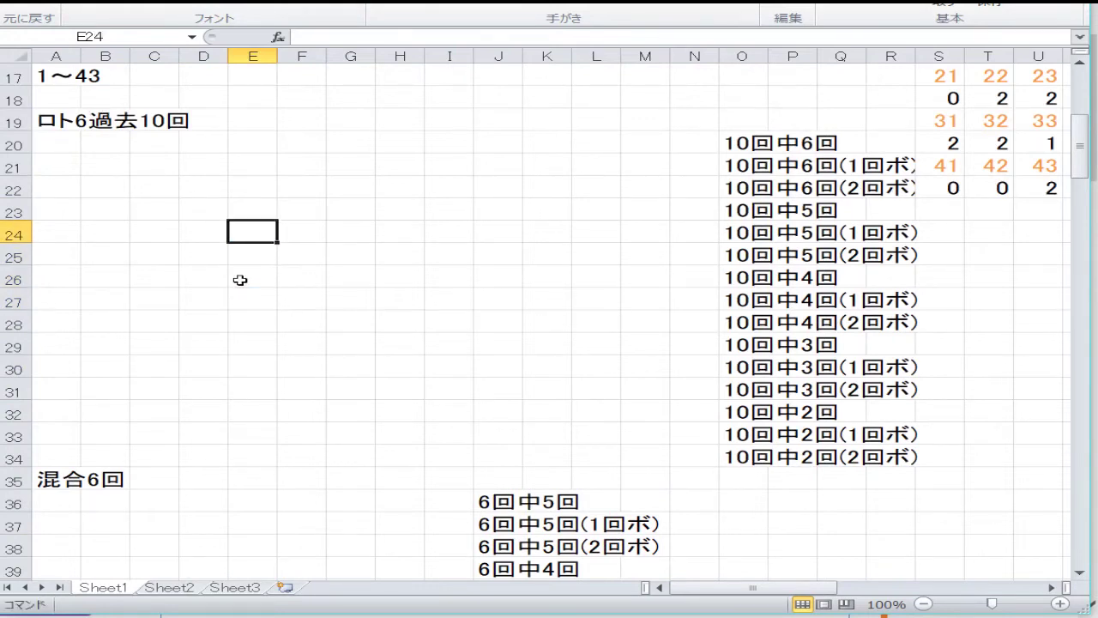
pyautogui.press('Up')
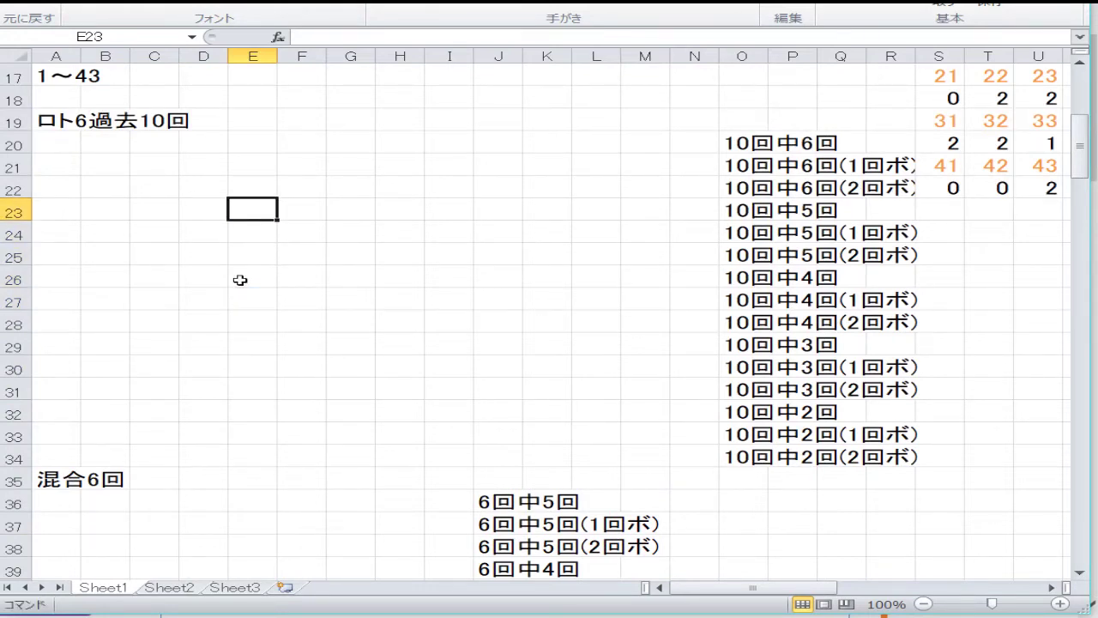
pyautogui.press('Right')
pyautogui.press('Right')
pyautogui.press('Right')
pyautogui.press('Right')
pyautogui.press('Right')
pyautogui.press('Right')
pyautogui.press('Right')
pyautogui.press('Right')
pyautogui.press('Right')
pyautogui.press('Right')
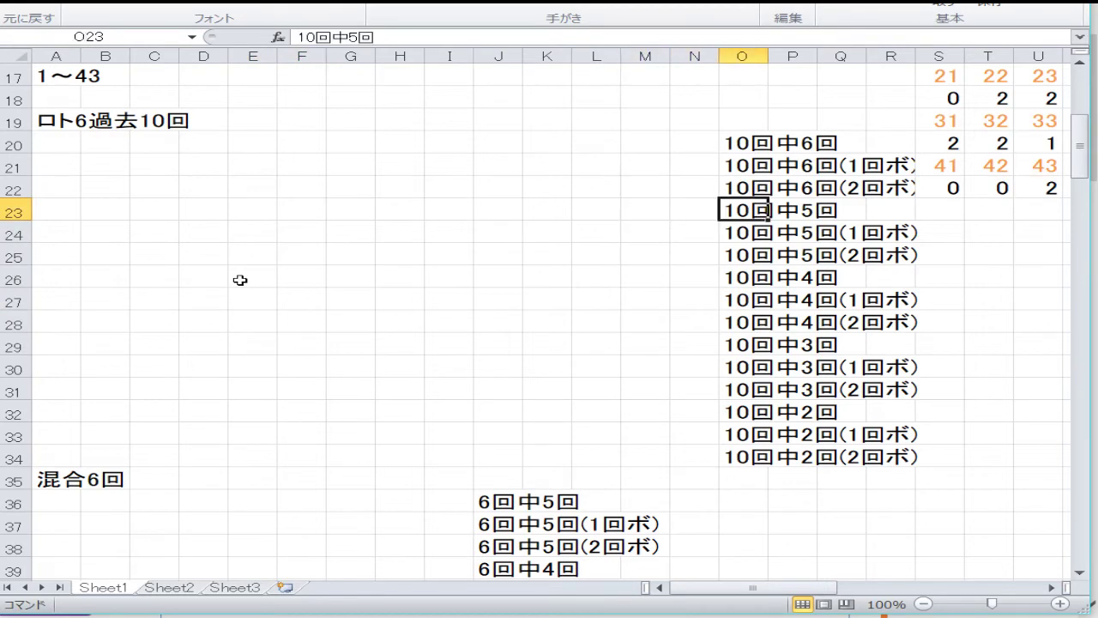
pyautogui.press('Left')
pyautogui.press('Left')
pyautogui.press('Left')
pyautogui.press('Left')
pyautogui.press('Left')
pyautogui.press('Left')
pyautogui.press('Left')
pyautogui.press('Left')
pyautogui.press('Left')
pyautogui.press('Left')
pyautogui.press('Left')
pyautogui.press('Left')
pyautogui.press('Left')
pyautogui.press('Left')
pyautogui.write('5')
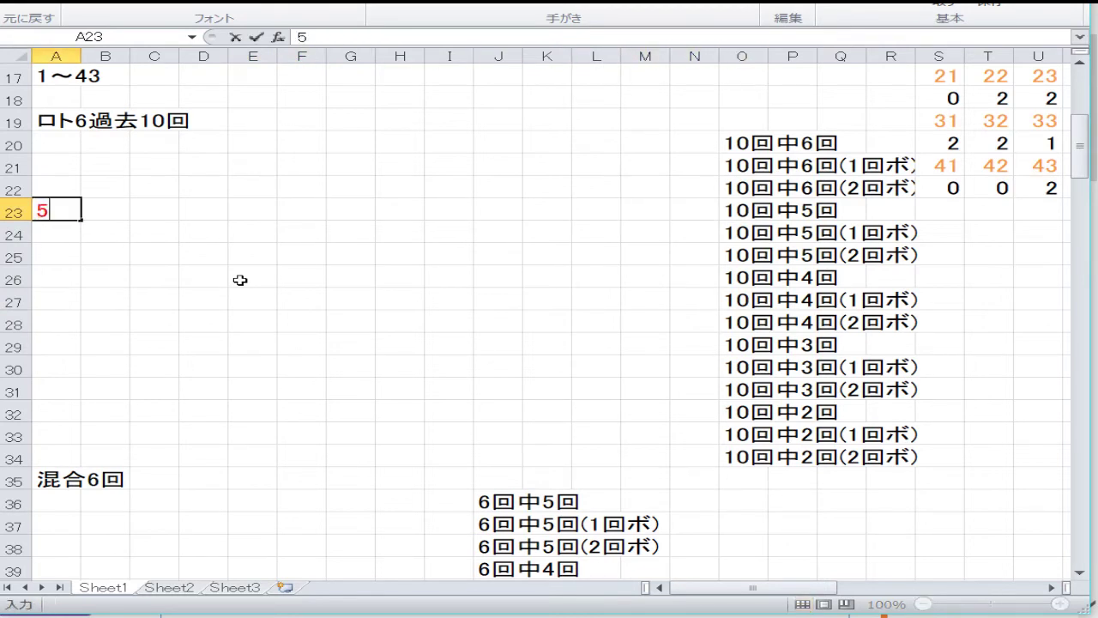
pyautogui.press('Return')
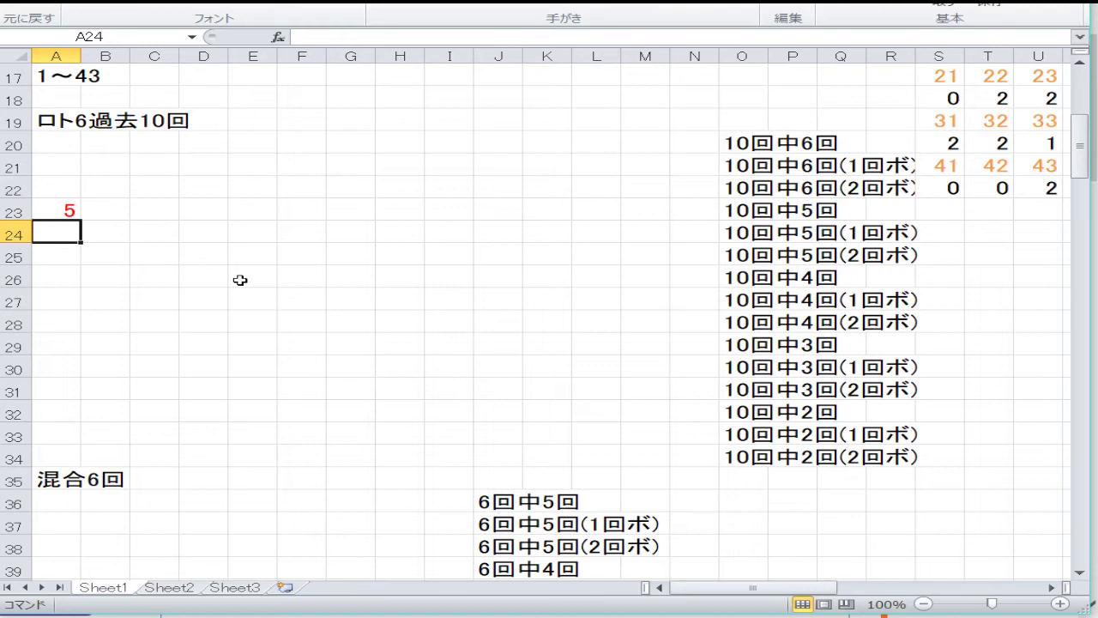
# - Enter 1, 22, 24, 41 and 43 across row 29 from column A, on the 10回中3回 row
pyautogui.press('Down')
pyautogui.press('Down')
pyautogui.press('Down')
pyautogui.press('Down')
pyautogui.press('Down')
pyautogui.press('Right')
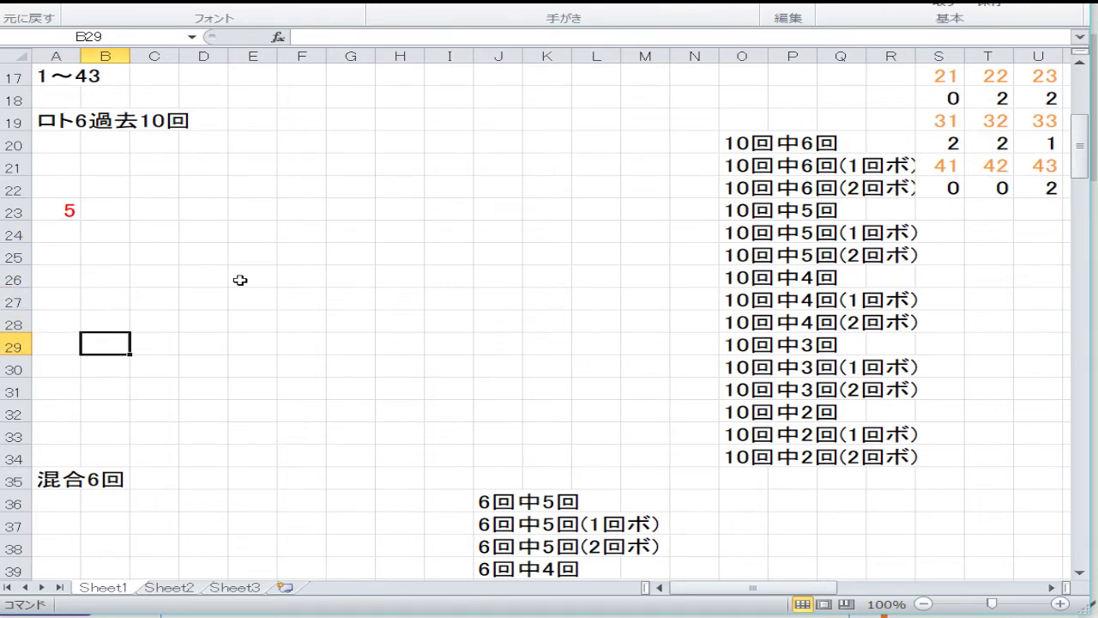
pyautogui.press('Left')
pyautogui.write('1')
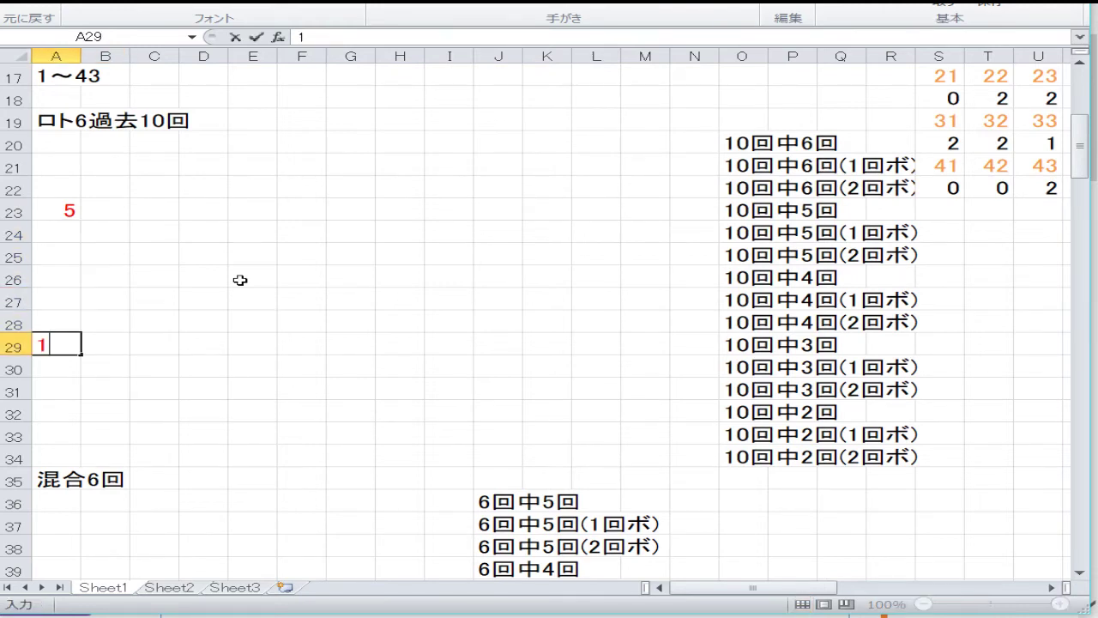
pyautogui.press('Tab')
pyautogui.write('22')
pyautogui.press('Tab')
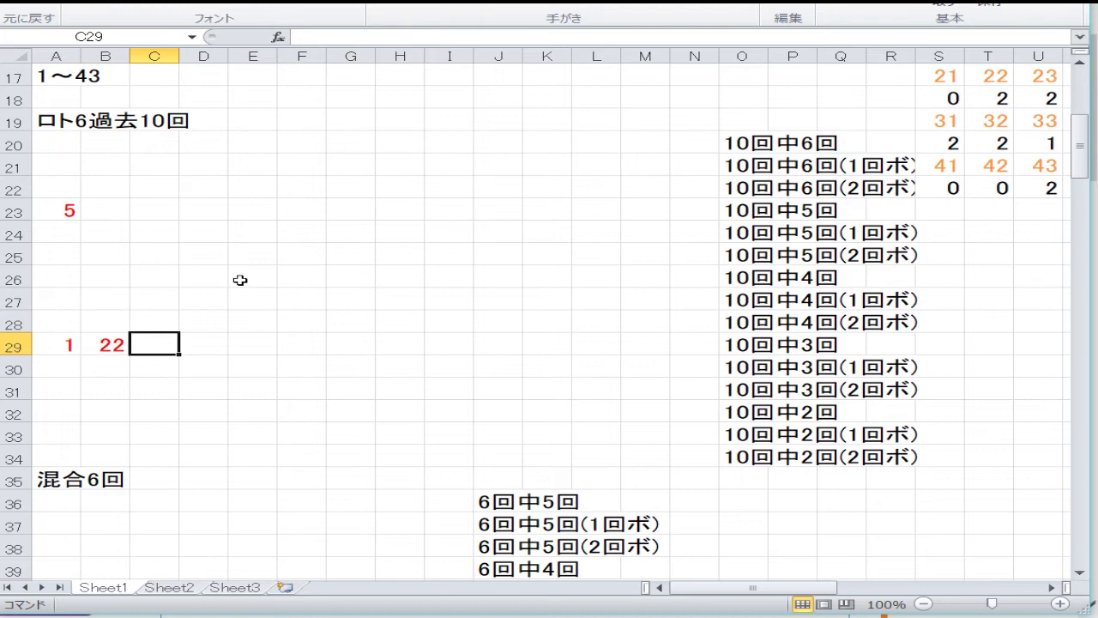
pyautogui.write('24')
pyautogui.press('Tab')
pyautogui.write('41')
pyautogui.press('Tab')
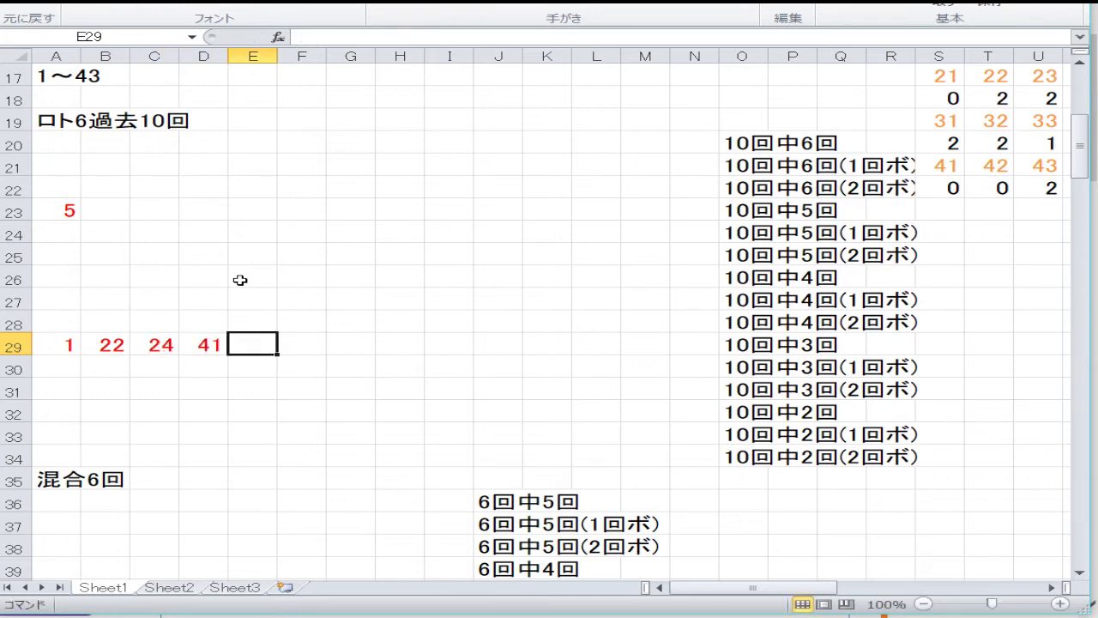
pyautogui.write('43')
pyautogui.press('Return')
# - Enter 2, 7, 10 and 20 across row 30 from column A, on the 10回中3回(1回ボ) row
pyautogui.press('Left')
pyautogui.press('Left')
pyautogui.press('Left')
pyautogui.press('Left')
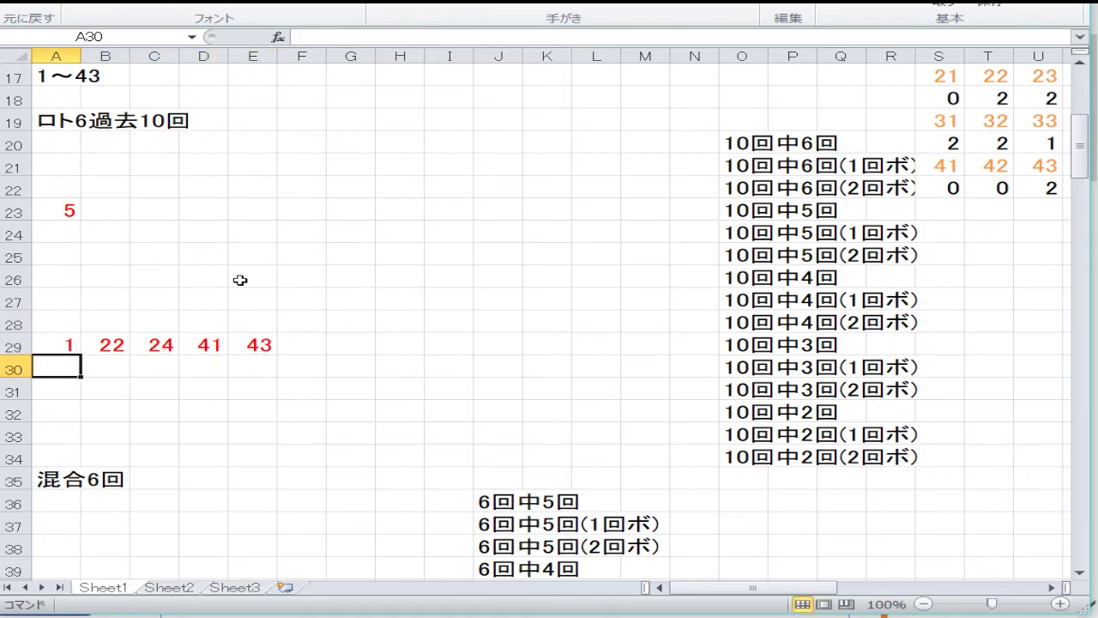
pyautogui.write('2')
pyautogui.press('Tab')
pyautogui.write('7')
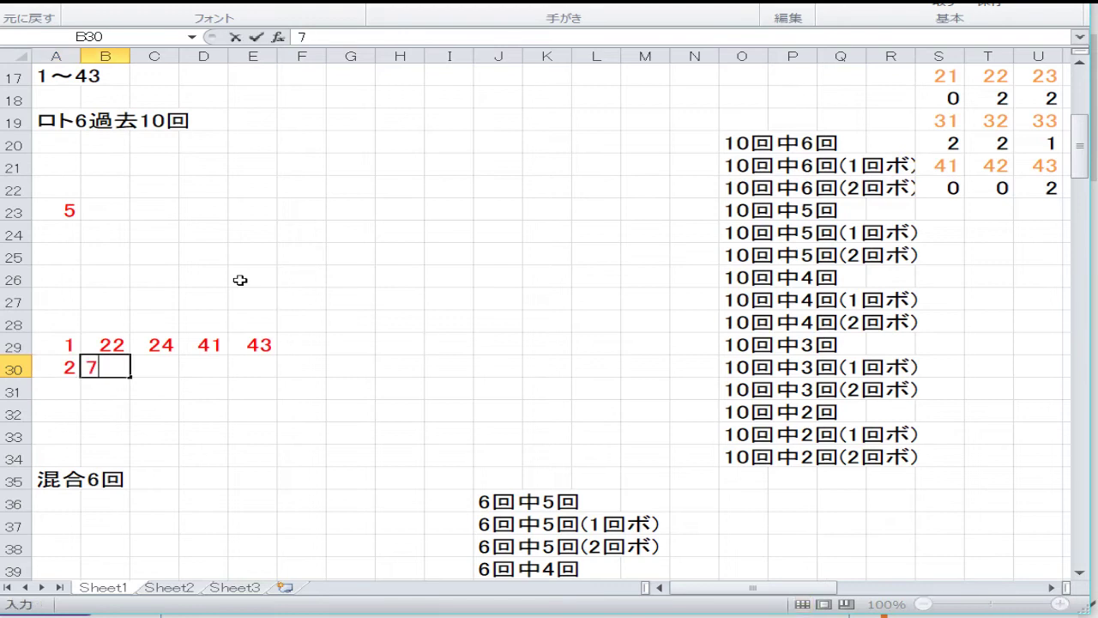
pyautogui.press('Tab')
pyautogui.write('10')
pyautogui.press('Tab')
pyautogui.write('20')
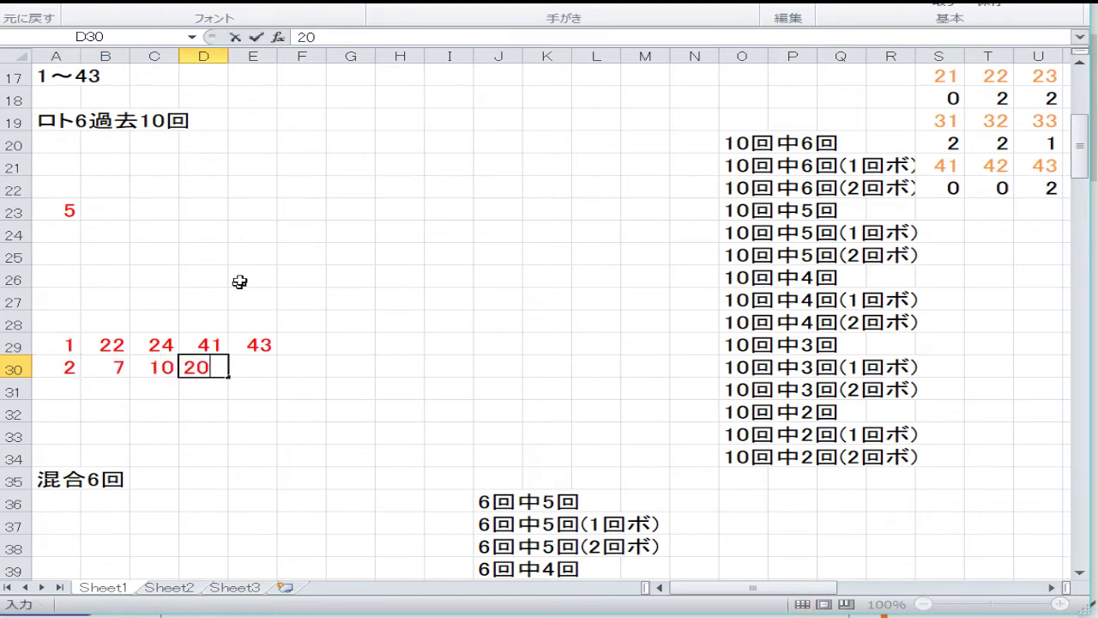
pyautogui.press('Return')
# - Enter 4, 6, 13, 21, 31, 32, 35 and 40 across row 31, starting in column A
pyautogui.press('Left')
pyautogui.press('Left')
pyautogui.press('Left')
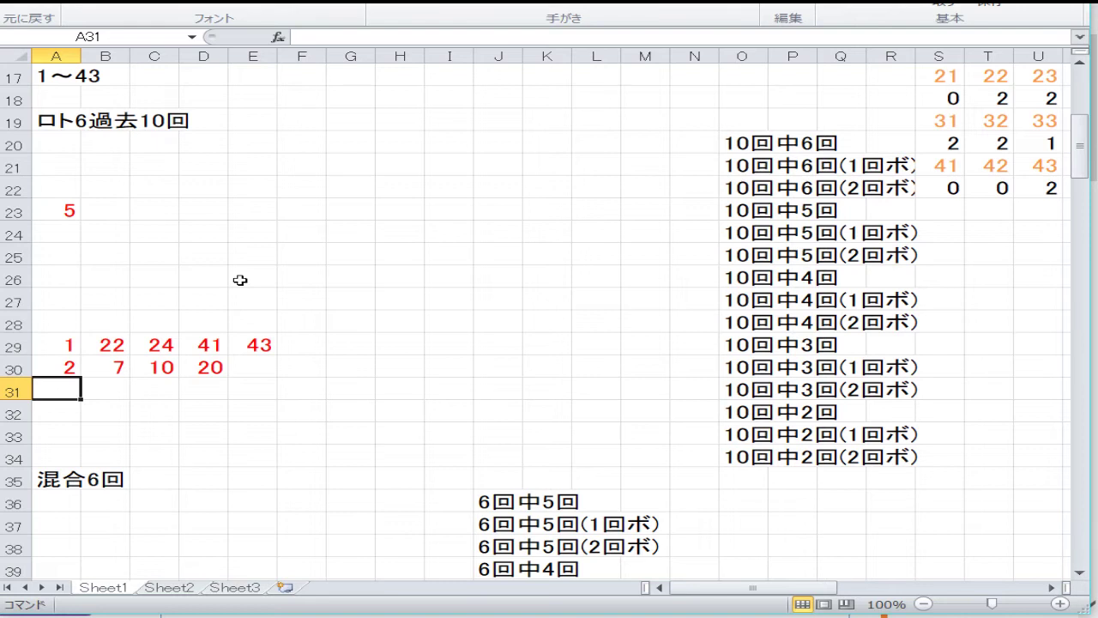
pyautogui.write('4')
pyautogui.press('Tab')
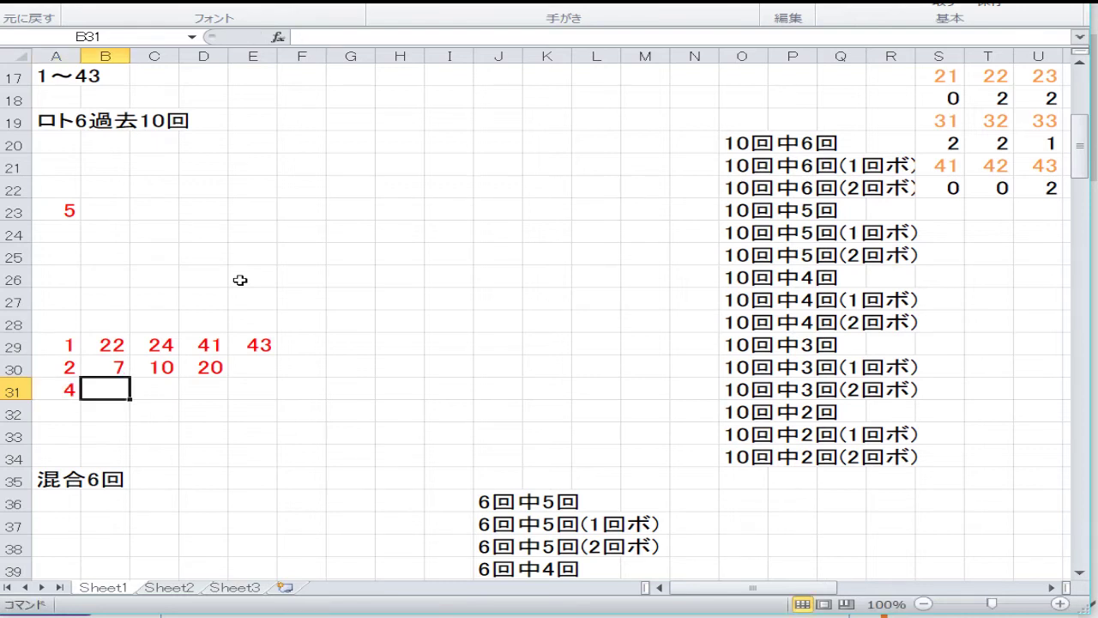
pyautogui.press('Tab')
pyautogui.press('Left')
pyautogui.write('6')
pyautogui.press('Tab')
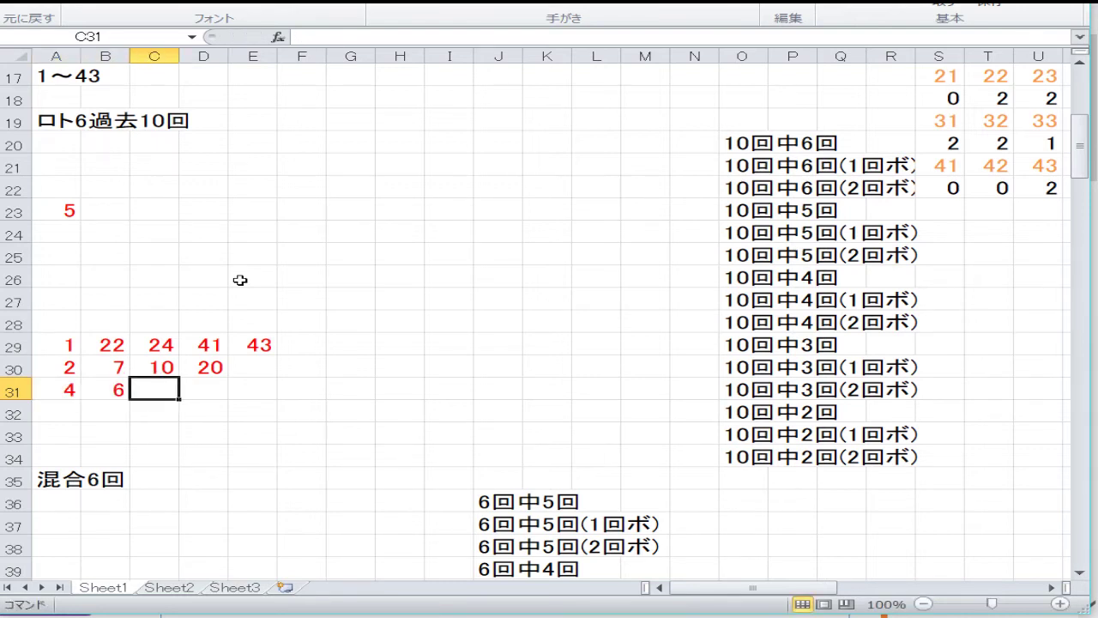
pyautogui.write('13')
pyautogui.press('Tab')
pyautogui.write('21')
pyautogui.press('Tab')
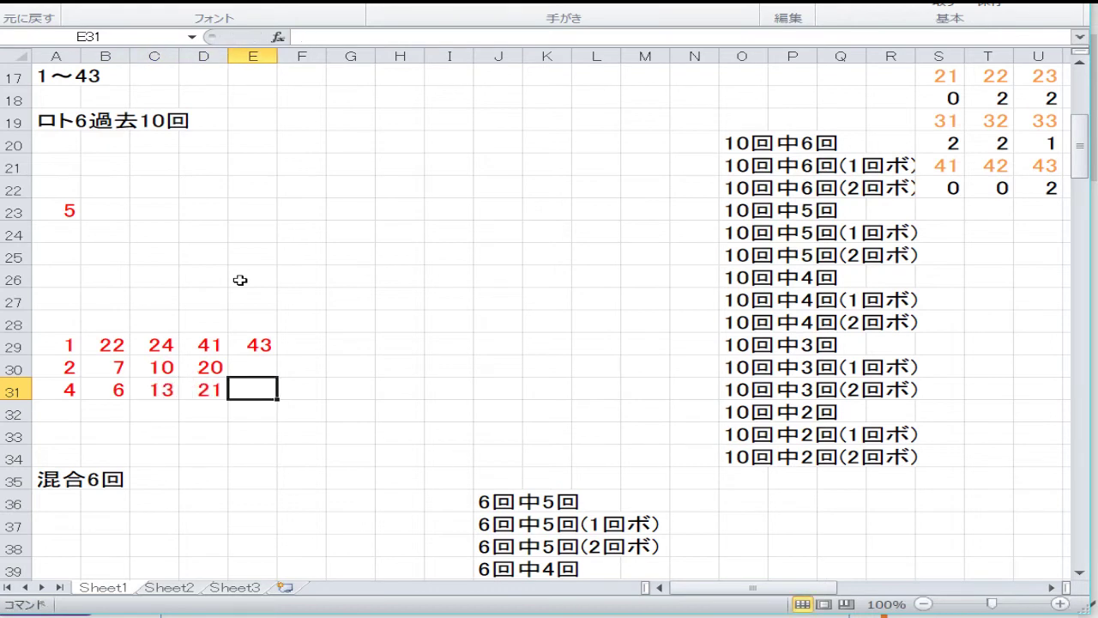
pyautogui.write('31')
pyautogui.press('Tab')
pyautogui.write('32')
pyautogui.press('Tab')
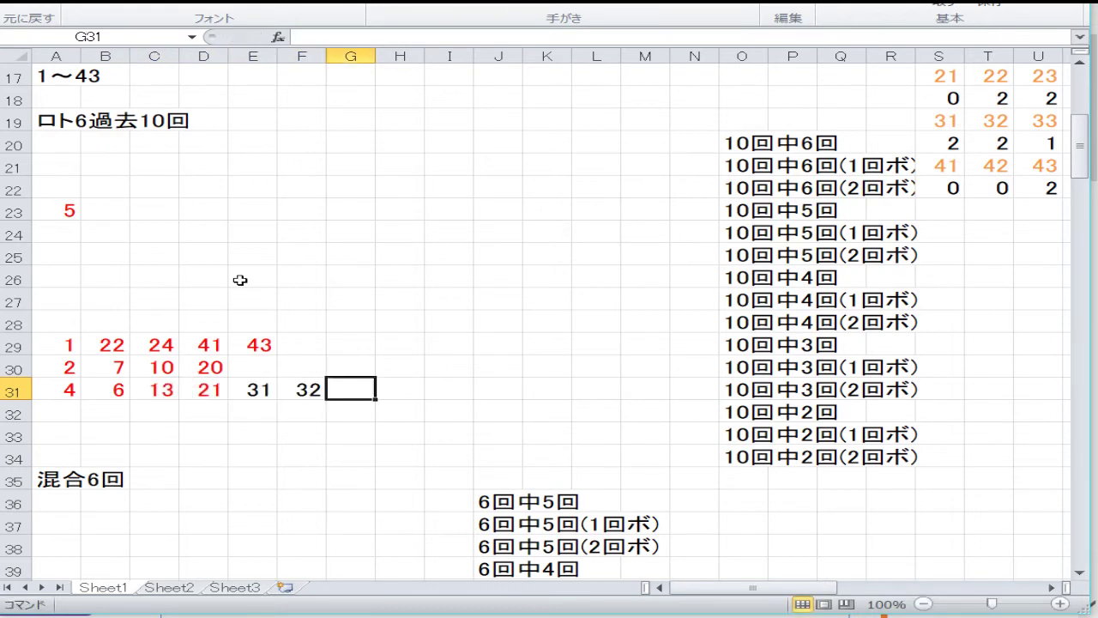
pyautogui.write('35')
pyautogui.press('Tab')
pyautogui.write('400')
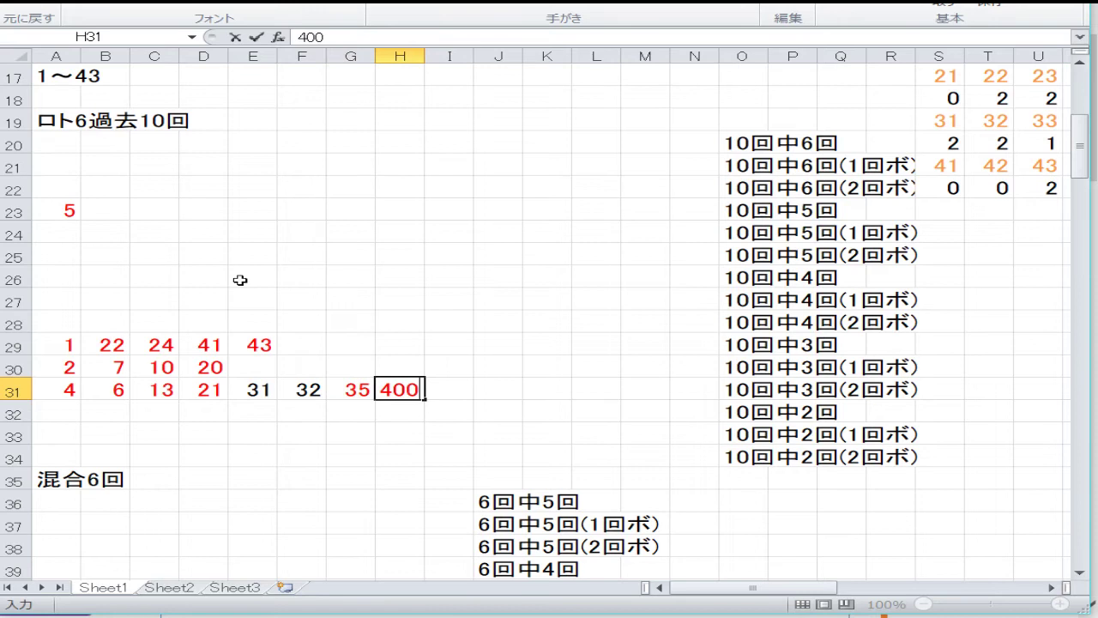
pyautogui.press('BackSpace')
pyautogui.press('Return')
# - Enter 8, 1, 28 and 30 across row 32, starting in column A
pyautogui.press('Left')
pyautogui.press('Home')
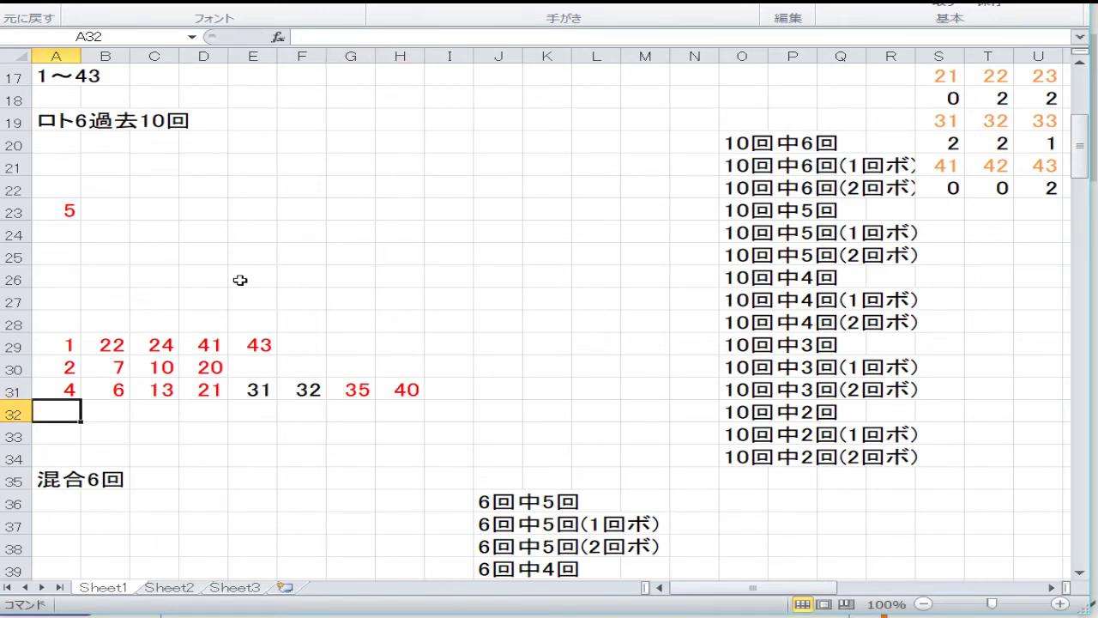
pyautogui.write('8')
pyautogui.press('Tab')
pyautogui.write('1')
pyautogui.press('Tab')
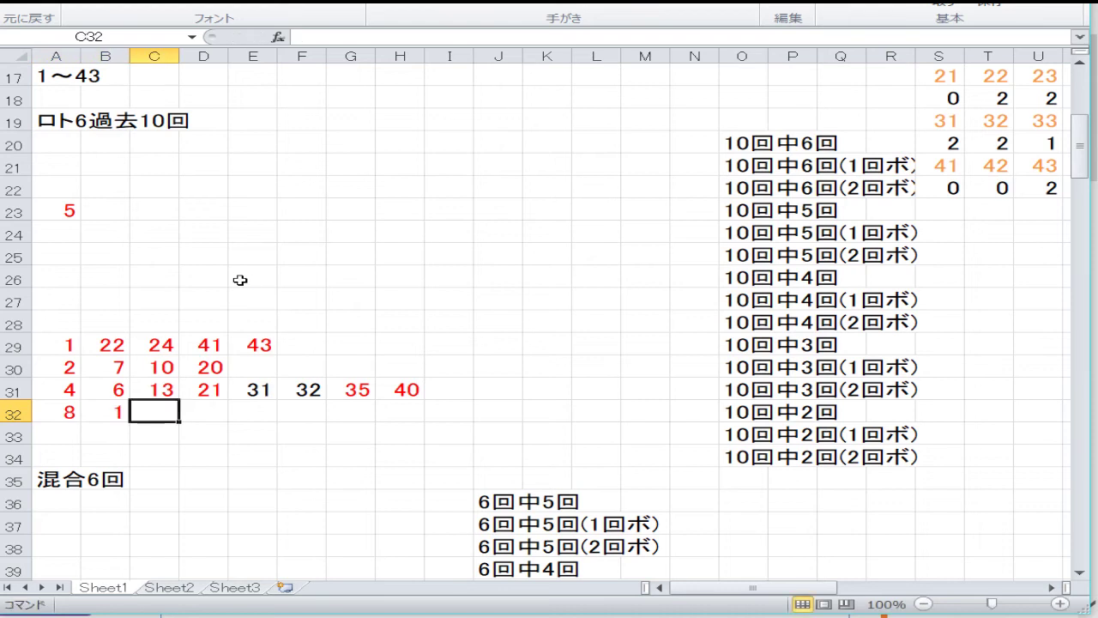
pyautogui.write('28')
pyautogui.press('Tab')
pyautogui.write('30')
pyautogui.press('Down')
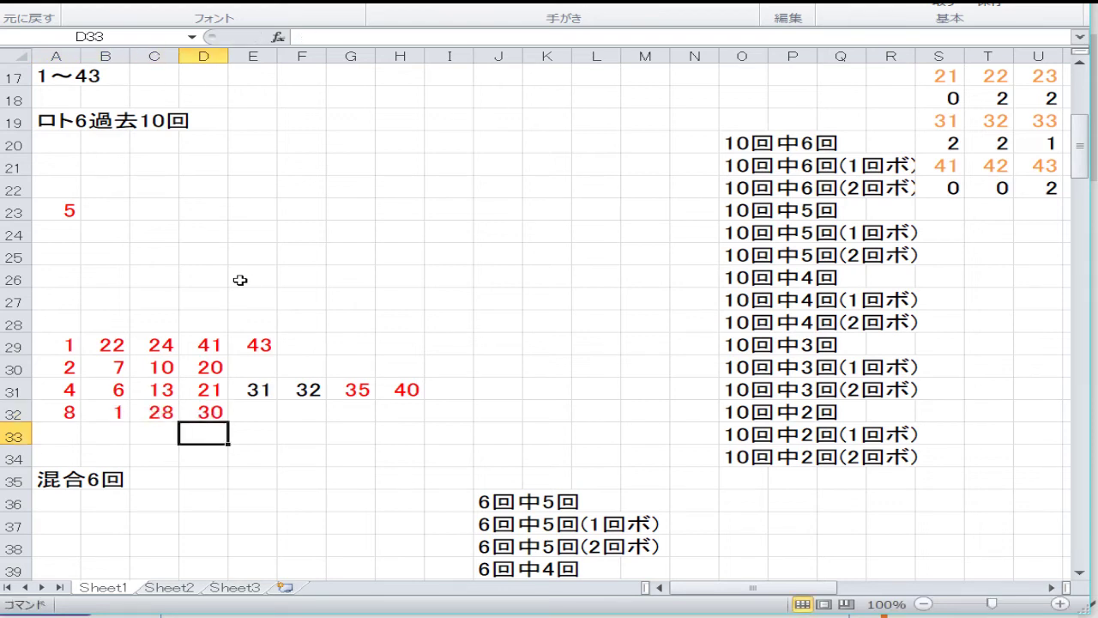
# - Set the font color of D31:F31 to standard red
pyautogui.moveTo(294, 388); pyautogui.dragTo(223, 393)
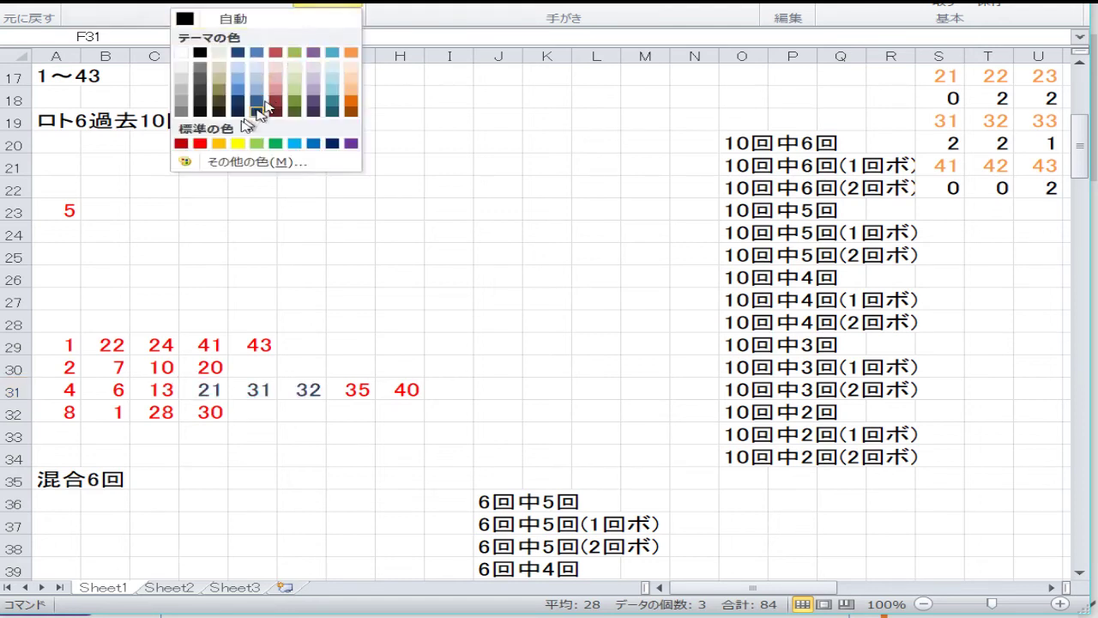
pyautogui.click(200, 143)
pyautogui.click(246, 387)
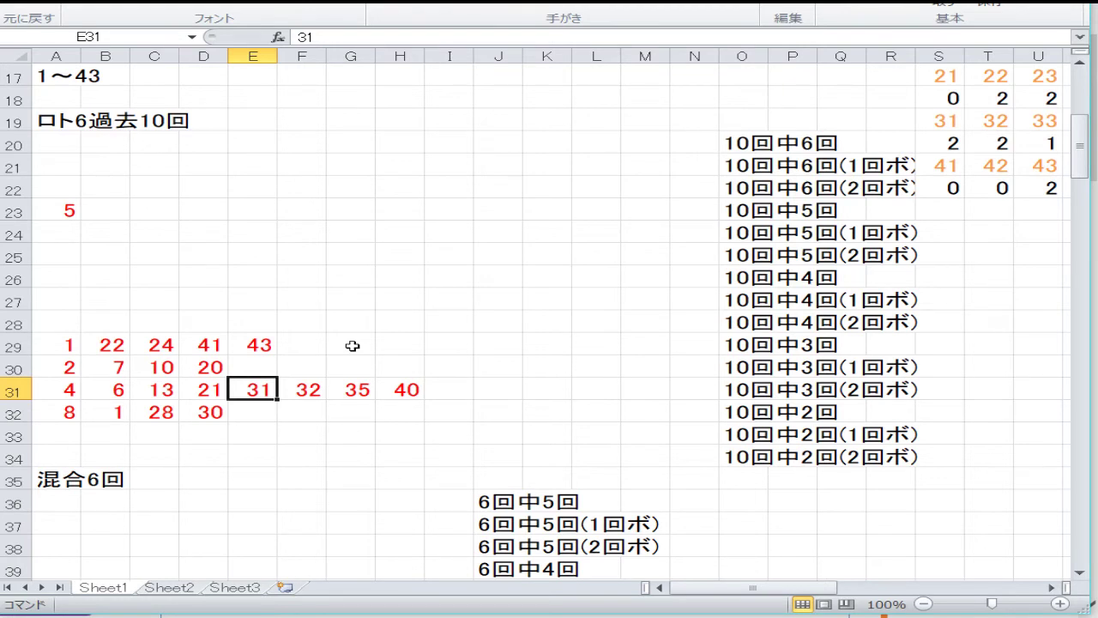
# - Enter 3 and 12 in A43:B43, on the 6回中3回(1回ボ) row of the 混合6回 section
pyautogui.press('Down')
pyautogui.press('Down')
pyautogui.press('Down')
pyautogui.press('Down')
pyautogui.press('Down')
pyautogui.press('Down')
pyautogui.press('Down')
pyautogui.press('Down')
pyautogui.press('Down')
pyautogui.press('Down')
pyautogui.press('Down')
pyautogui.press('Down')
pyautogui.press('Down')
pyautogui.press('Down')
pyautogui.press('Down')
pyautogui.press('Down')
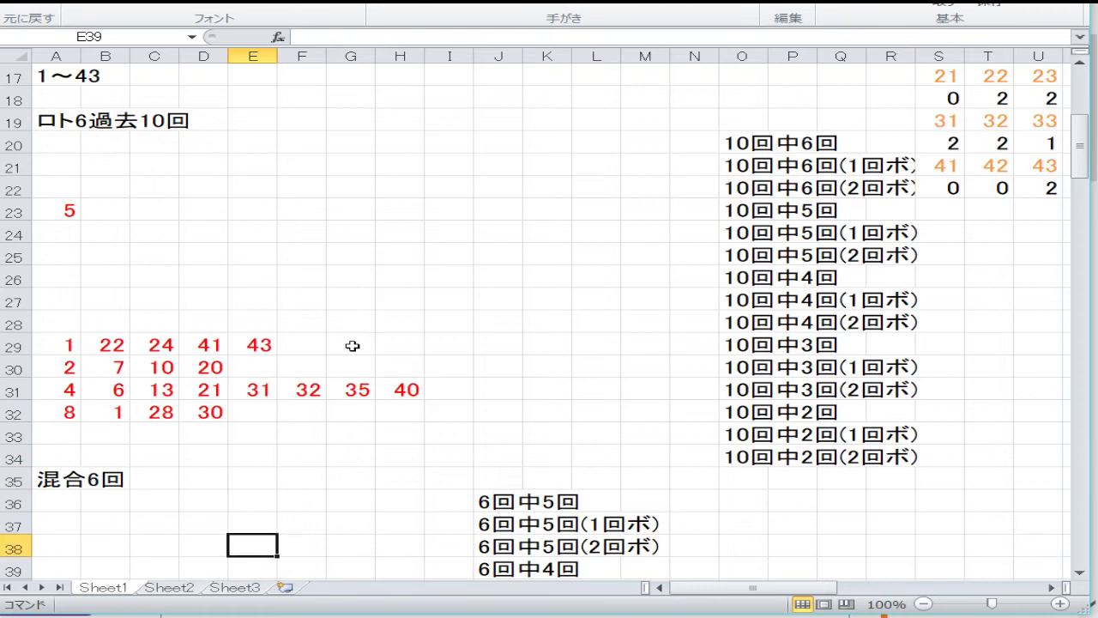
pyautogui.press('Up')
pyautogui.press('Up')
pyautogui.press('Up')
pyautogui.press('Up')
pyautogui.press('Up')
pyautogui.press('Up')
pyautogui.press('Up')
pyautogui.press('Up')
pyautogui.press('Left')
pyautogui.press('Left')
pyautogui.press('Left')
pyautogui.press('Left')
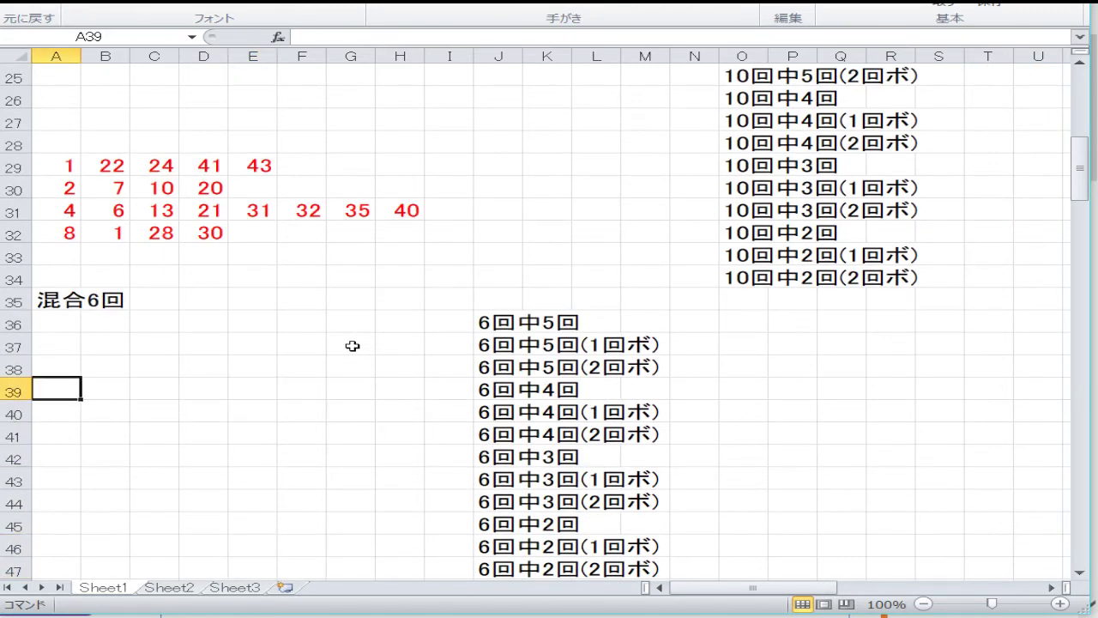
pyautogui.press('Down')
pyautogui.press('Down')
pyautogui.press('Down')
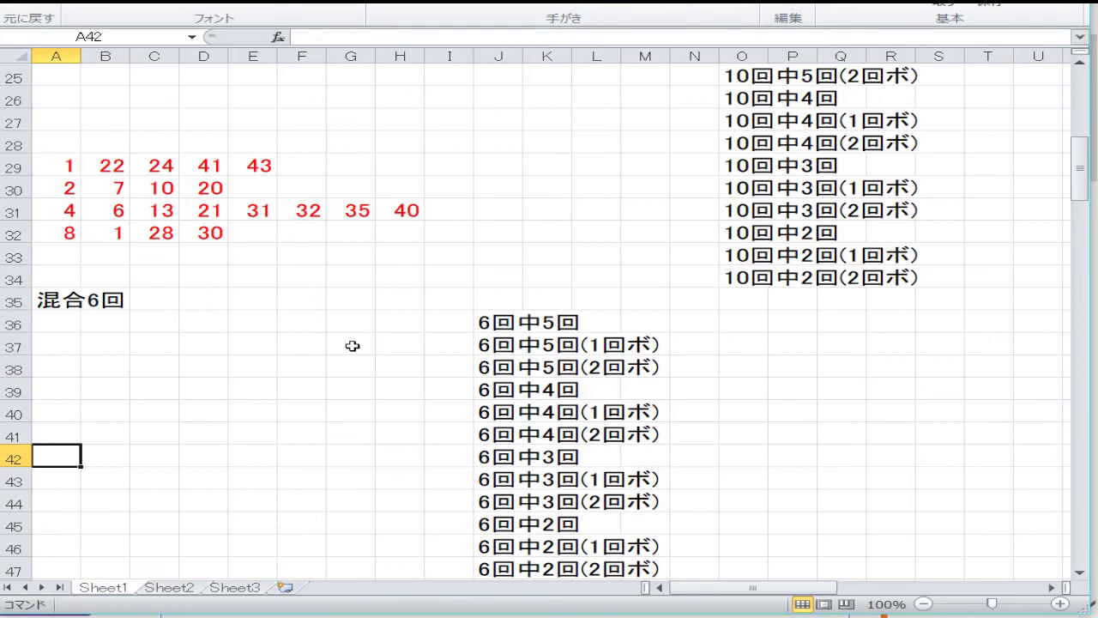
pyautogui.press('Down')
pyautogui.write('3')
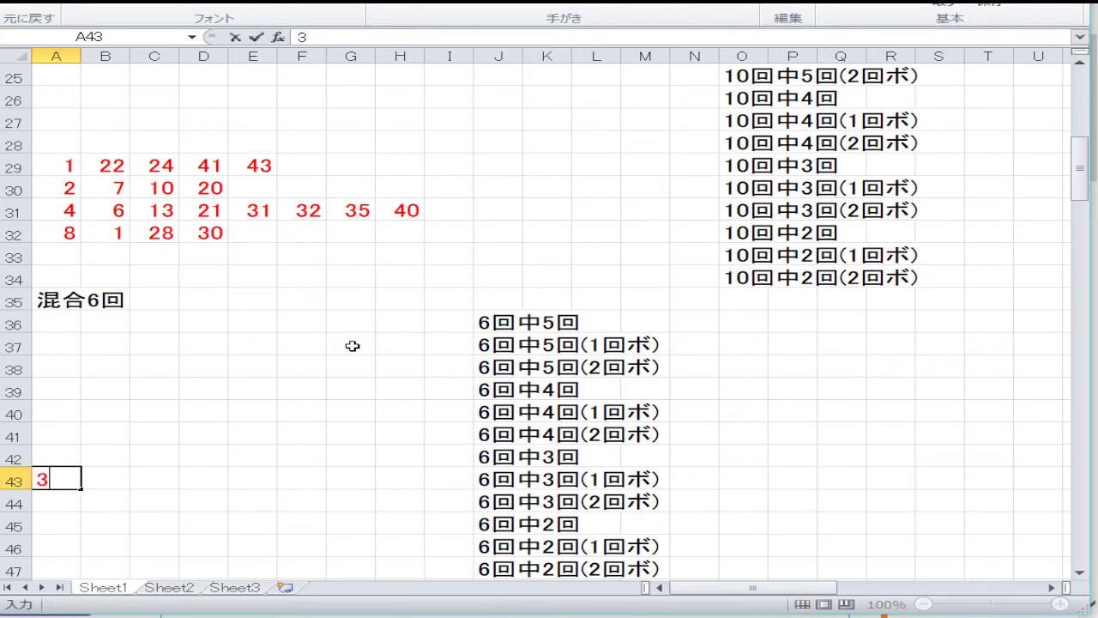
pyautogui.press('Right')
pyautogui.write('12')
pyautogui.press('Down')
pyautogui.press('Left')
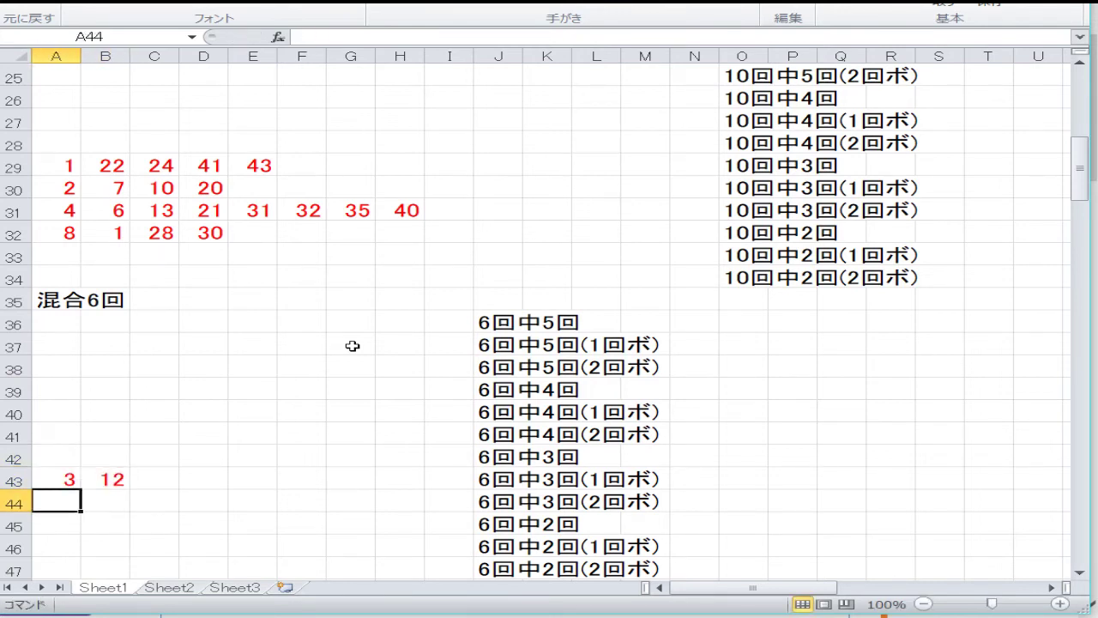
# - Enter 2, 11, 22, 23, 26, 32 and 43 across row 45 from column A, on the 6回中2回 row
pyautogui.press('Down')
pyautogui.press('Down')
pyautogui.press('Down')
pyautogui.press('Down')
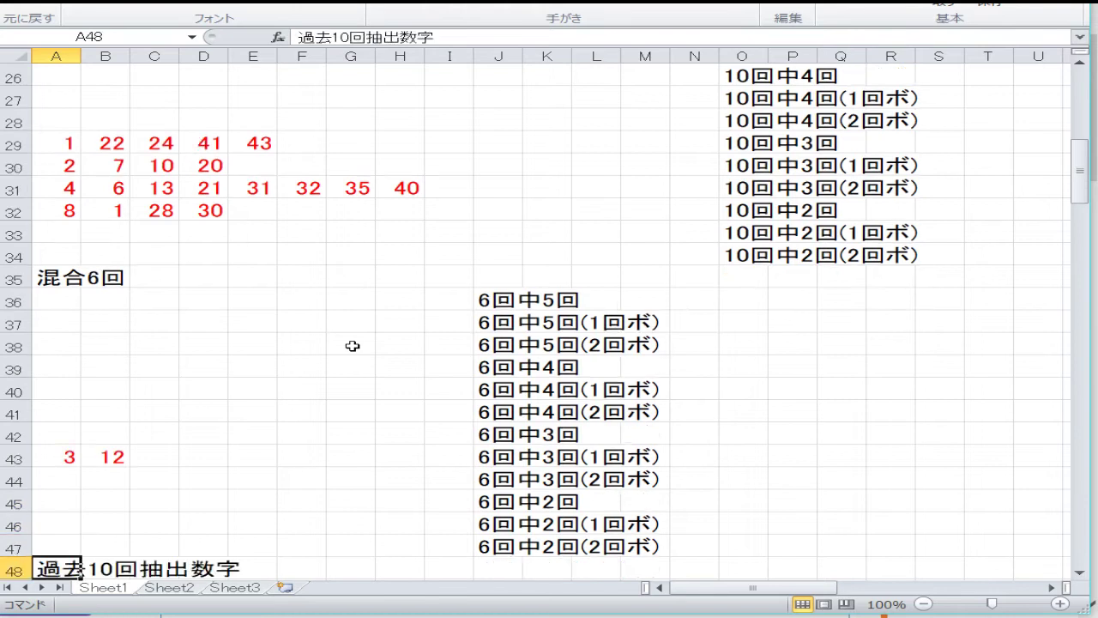
pyautogui.press('Up')
pyautogui.press('Up')
pyautogui.press('Up')
pyautogui.write('2')
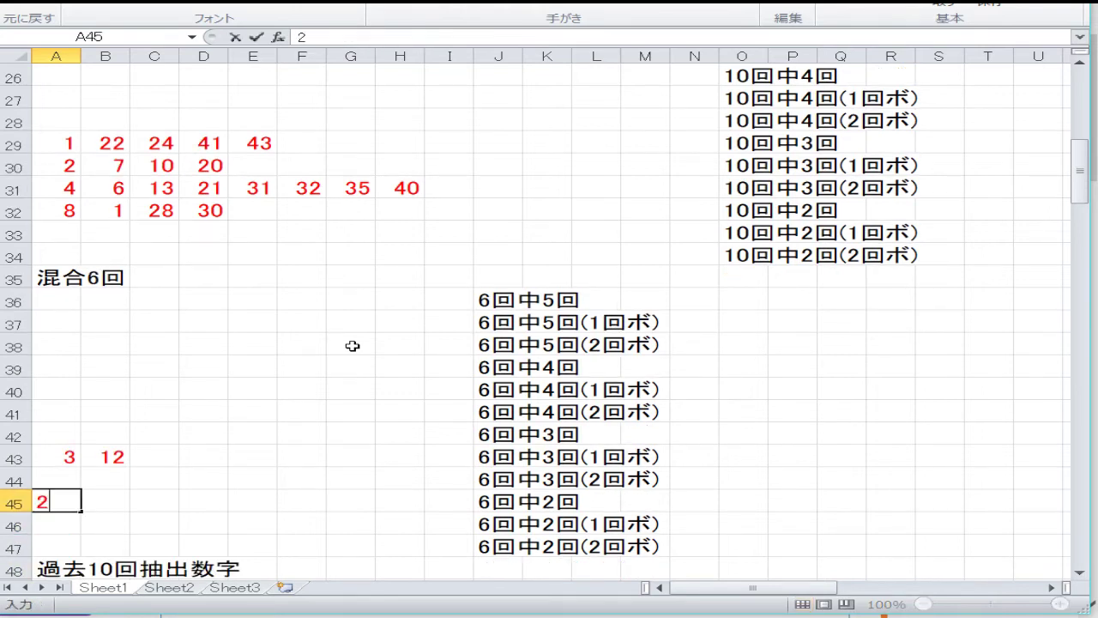
pyautogui.press('Right')
pyautogui.write('11')
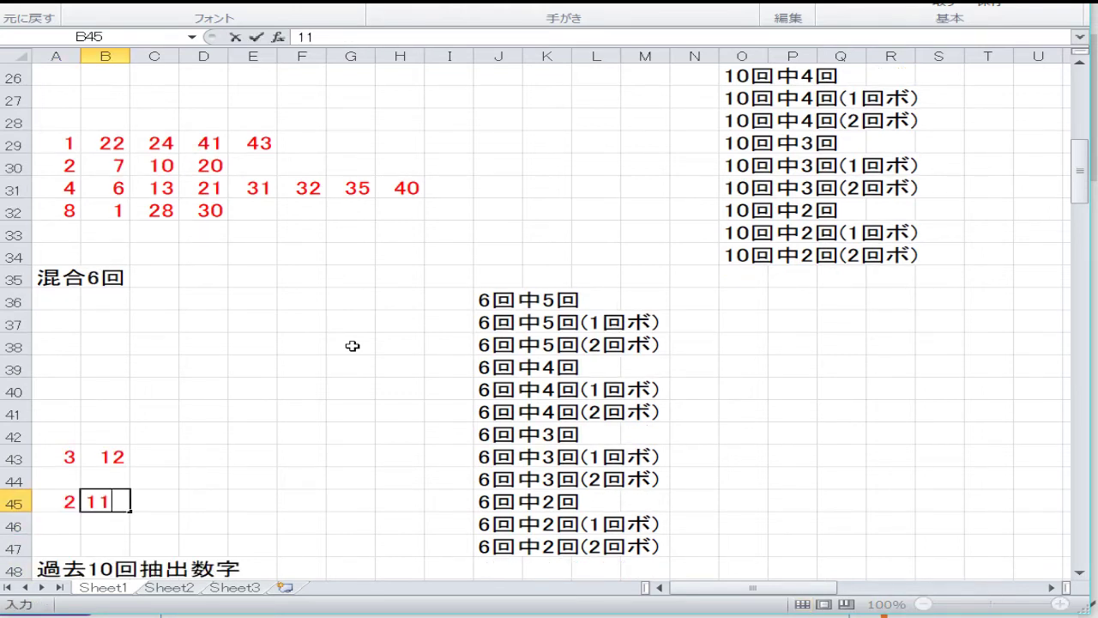
pyautogui.press('Right')
pyautogui.write('22')
pyautogui.press('Right')
pyautogui.write('23')
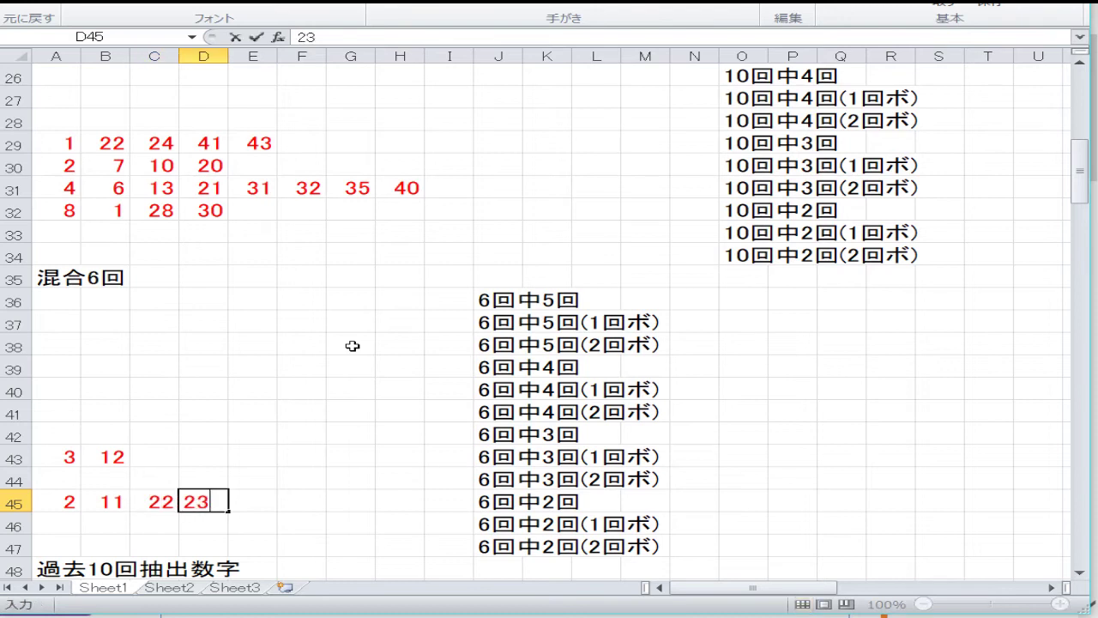
pyautogui.press('Right')
pyautogui.write('26')
pyautogui.press('Right')
pyautogui.write('32')
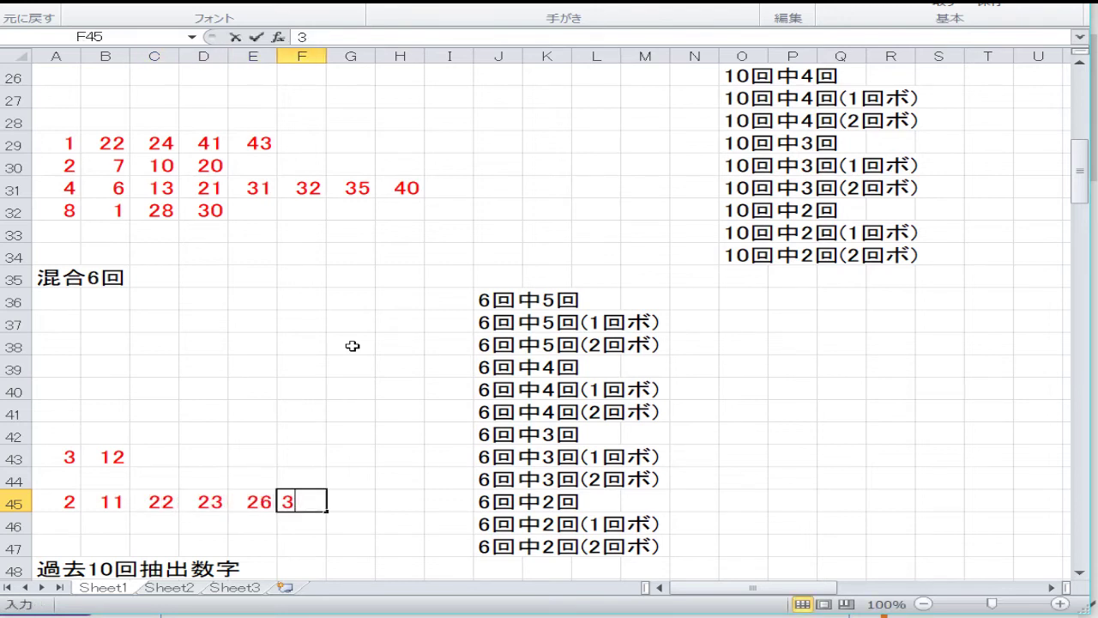
pyautogui.press('Right')
pyautogui.write('43')
pyautogui.press('Return')
# - Enter 28, 30 and 31 in A46:C46, on the 6回中2回(1回ボ) row
pyautogui.press('Left')
pyautogui.press('Left')
pyautogui.press('Left')
pyautogui.press('Left')
pyautogui.press('Left')
pyautogui.press('Left')
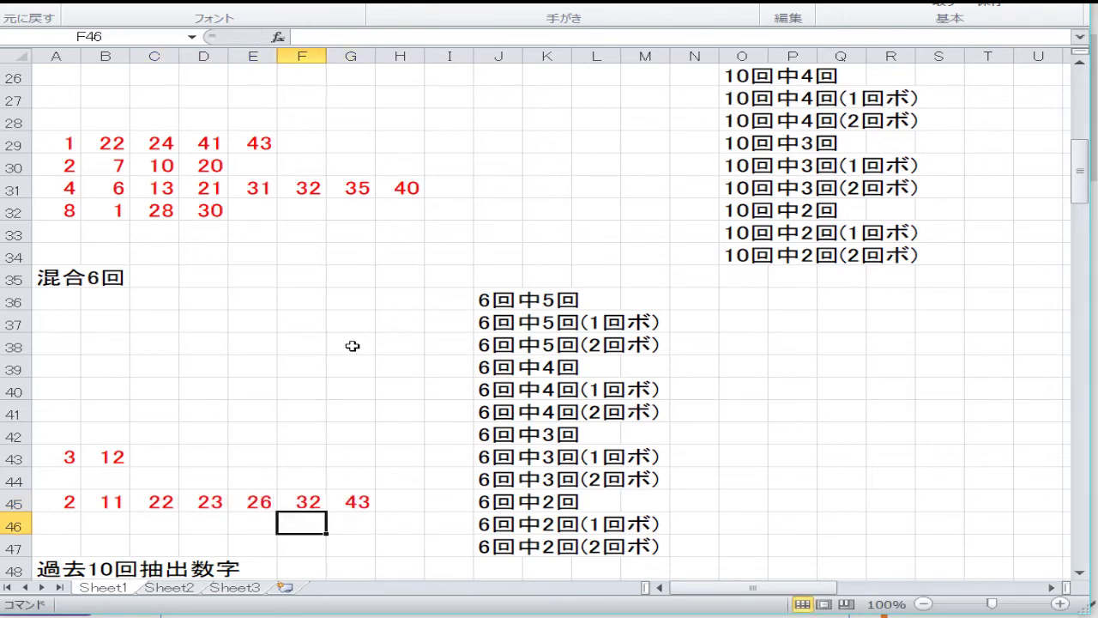
pyautogui.write('28')
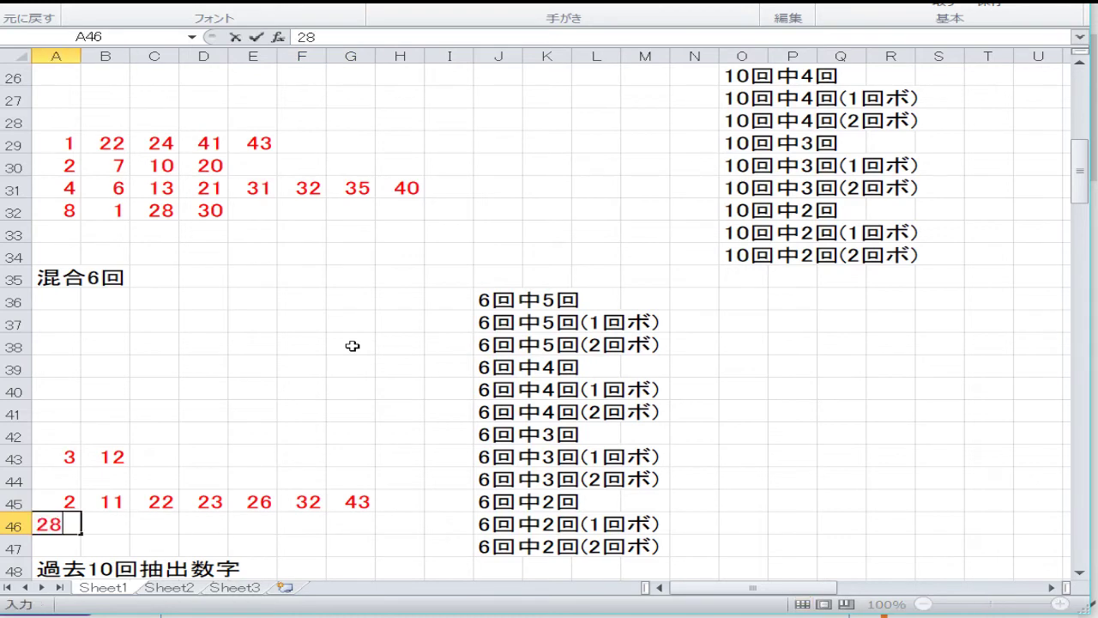
pyautogui.press('Right')
pyautogui.write('30')
pyautogui.press('Right')
pyautogui.write('31')
pyautogui.press('Return')
# - Remove 14 from the 過去10回抽出数字 list in row 49 by setting M49:P49 to 15, 17, 18 and 19 and clearing Q49
pyautogui.press('Return')
pyautogui.press('Return')
pyautogui.press('Return')
pyautogui.press('Return')
pyautogui.press('Return')
pyautogui.press('Return')
pyautogui.press('Return')
pyautogui.press('Return')
pyautogui.press('Return')
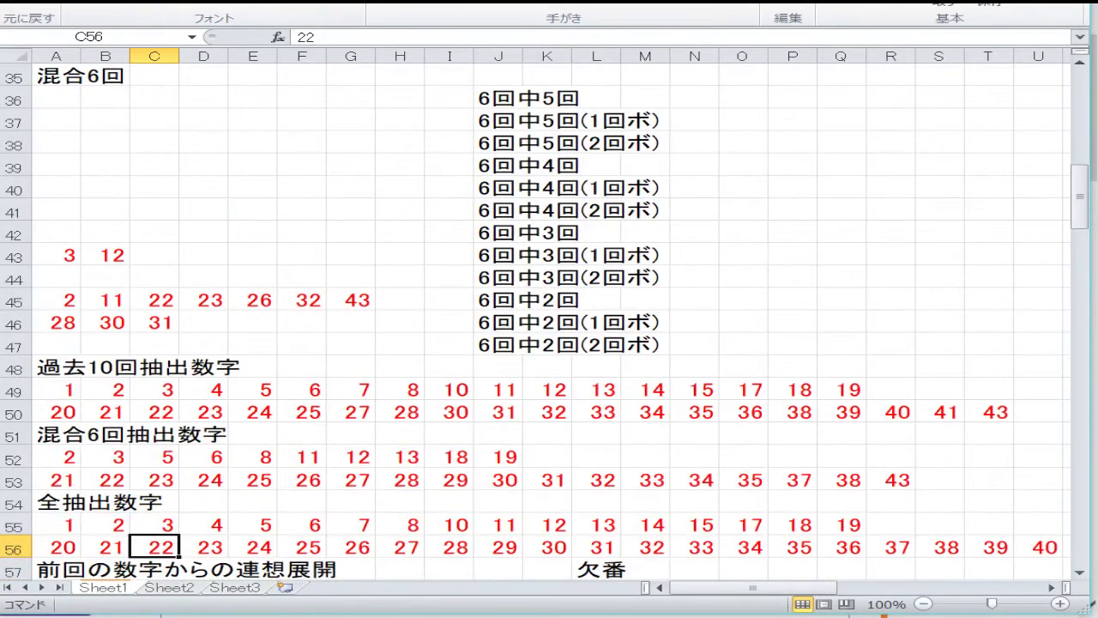
pyautogui.click(150, 388)
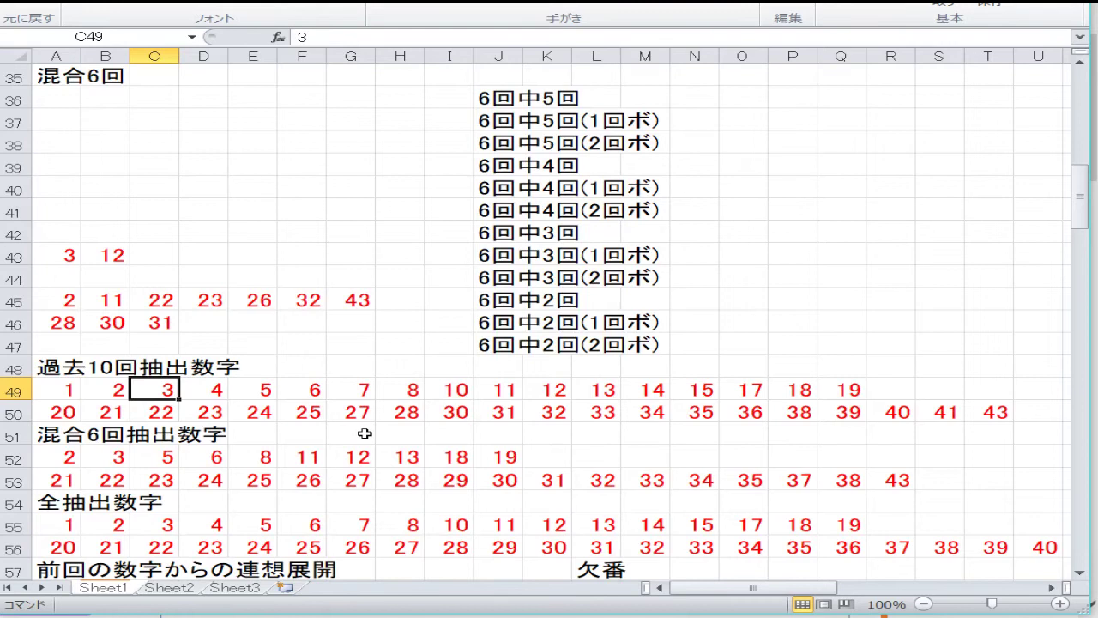
pyautogui.press('Left')
pyautogui.press('Left')
pyautogui.press('Right')
pyautogui.press('Right')
pyautogui.press('Right')
pyautogui.press('Right')
pyautogui.press('Right')
pyautogui.press('Right')
pyautogui.press('Right')
pyautogui.press('Right')
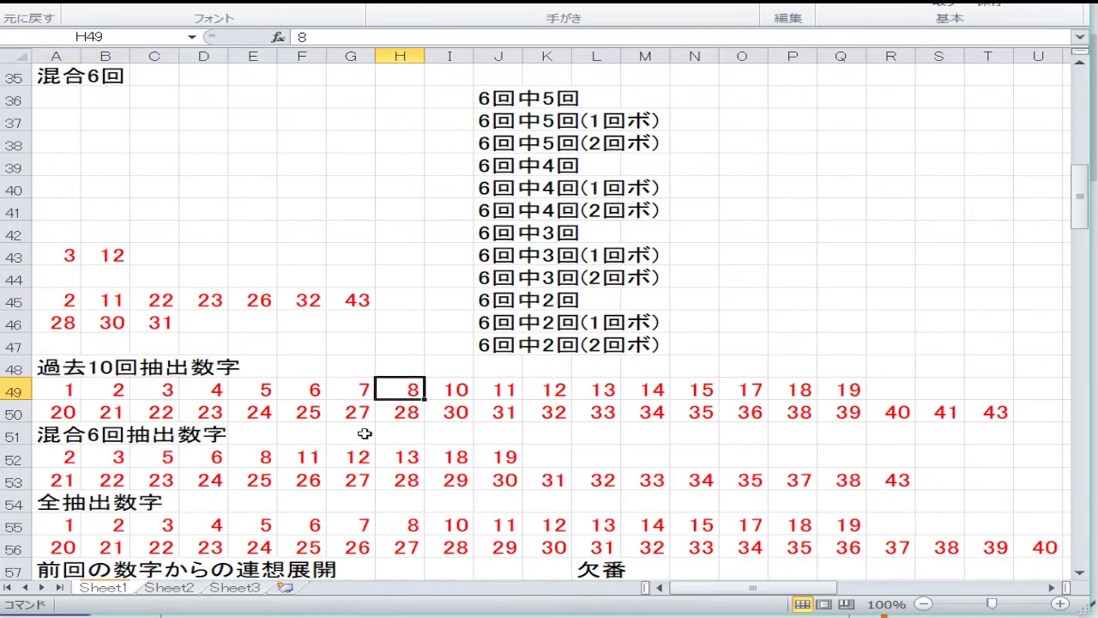
pyautogui.press('Right')
pyautogui.press('Right')
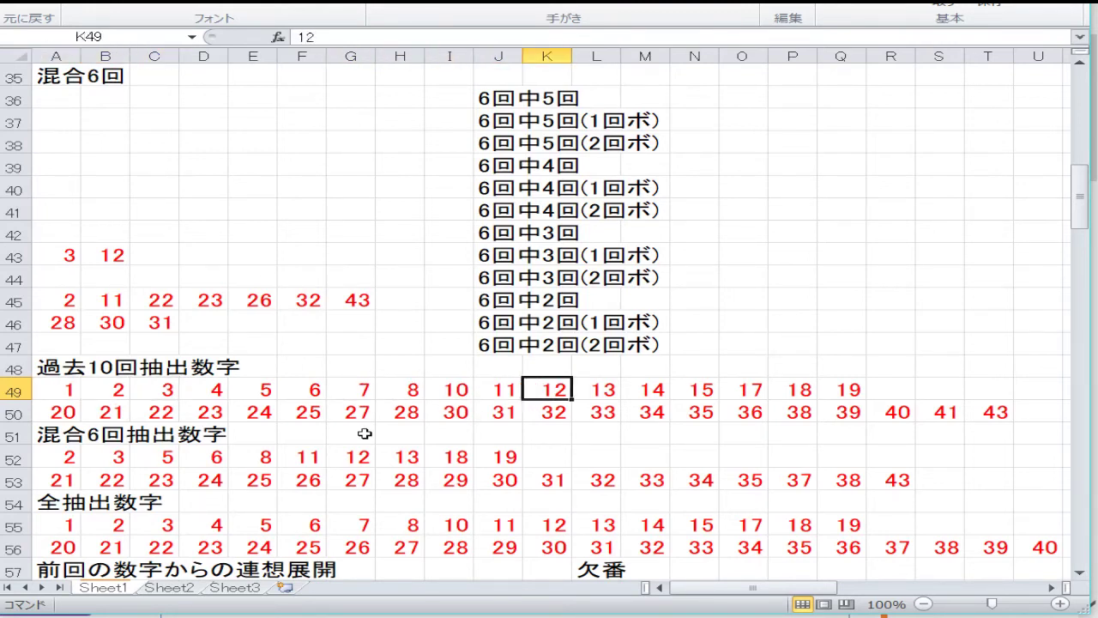
pyautogui.press('Right')
pyautogui.press('Right')
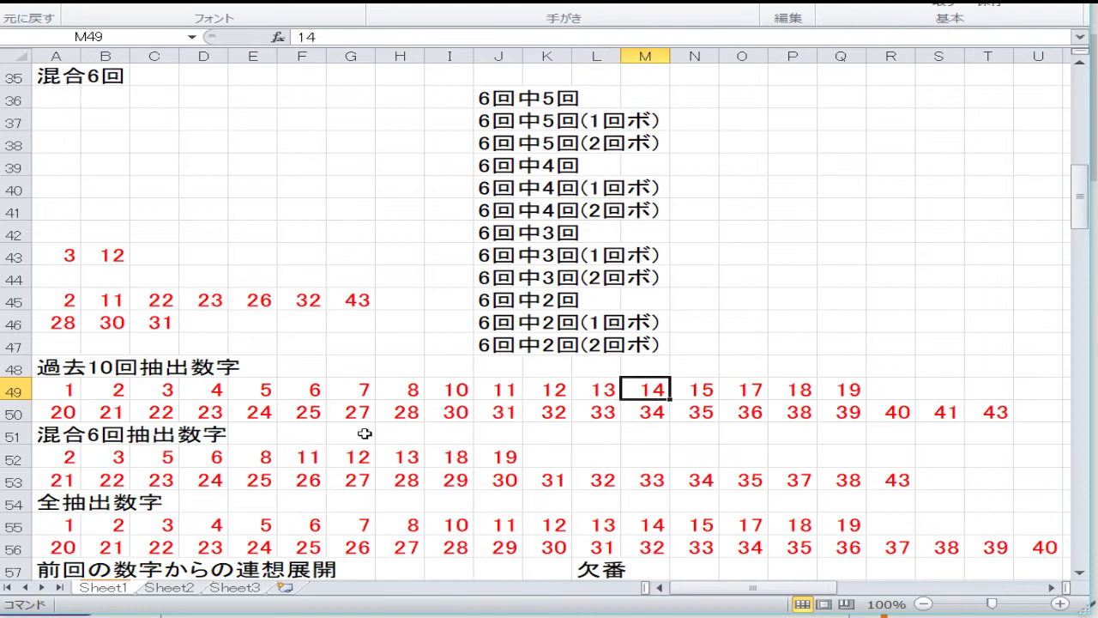
pyautogui.write('15')
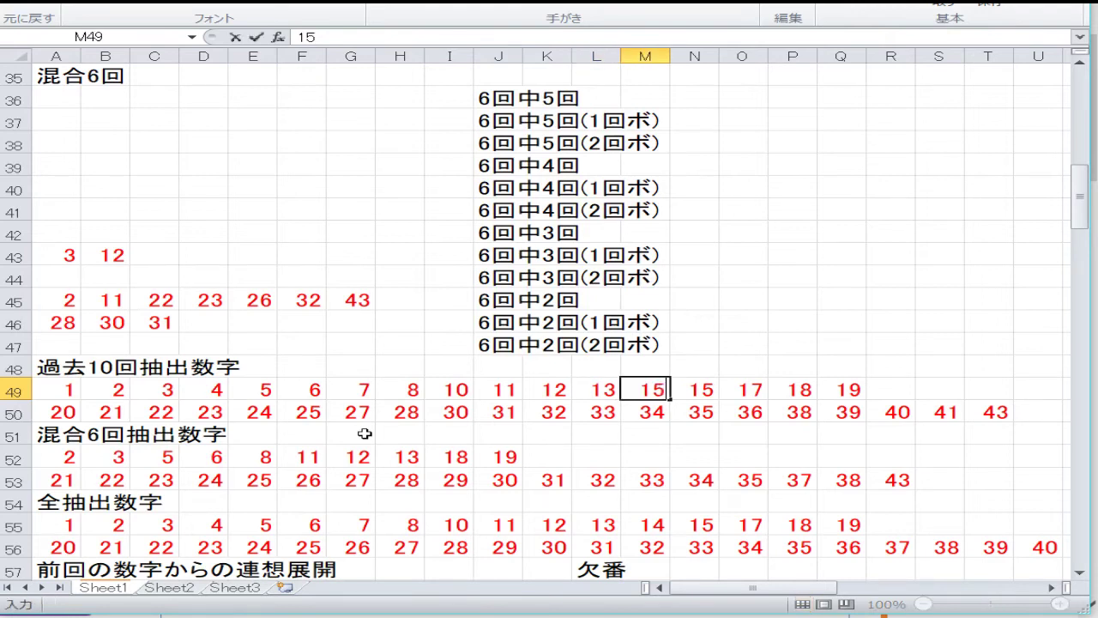
pyautogui.press('Right')
pyautogui.write('17')
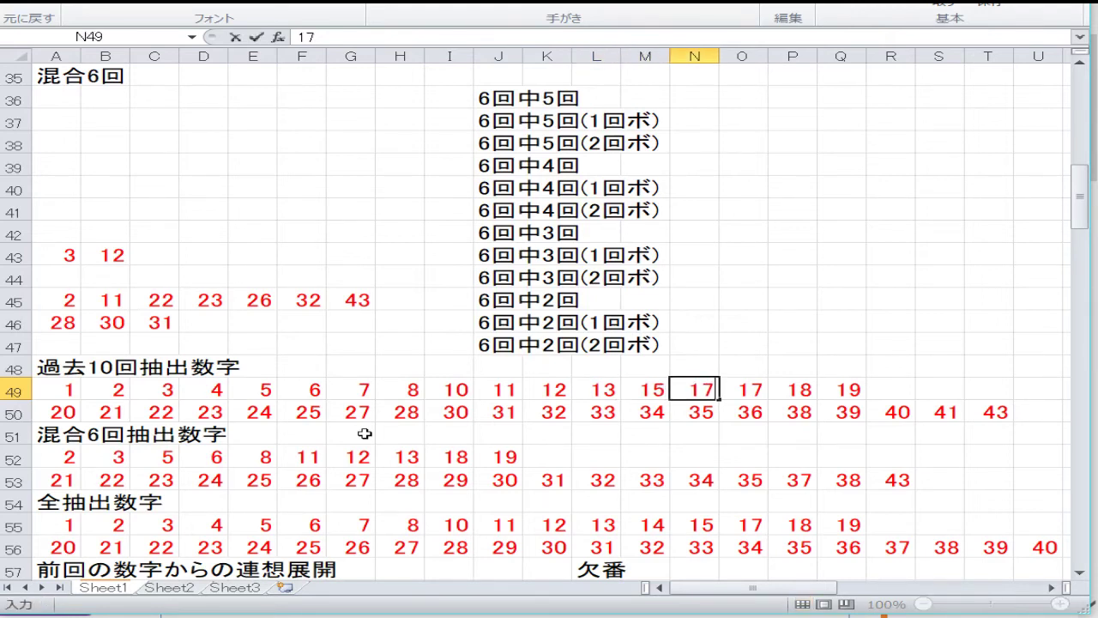
pyautogui.press('Right')
pyautogui.write('18')
pyautogui.press('Right')
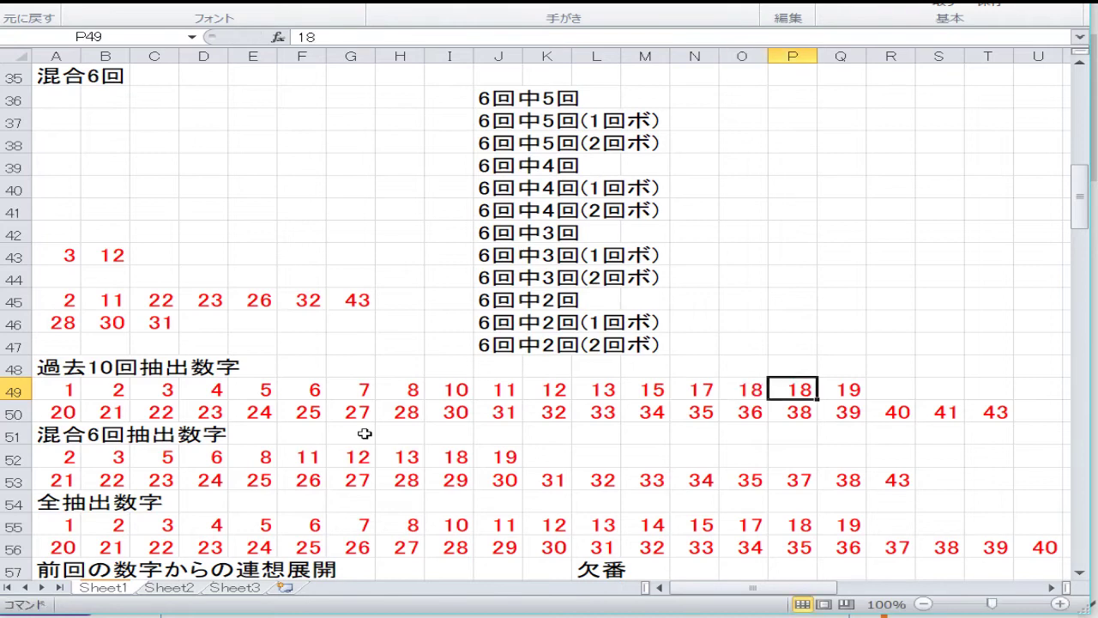
pyautogui.write('19')
pyautogui.press('Right')
pyautogui.press('Delete')
pyautogui.press('Down')
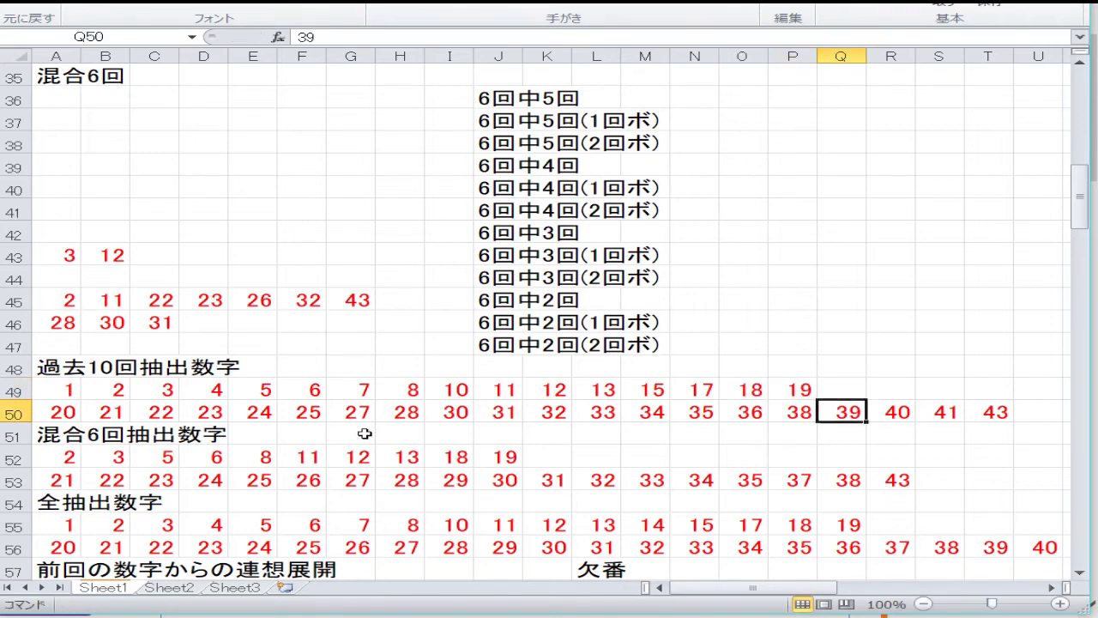
# - Check the second line of the 過去10回抽出数字 list in row 50, number by number
pyautogui.press('Left')
pyautogui.press('Home')
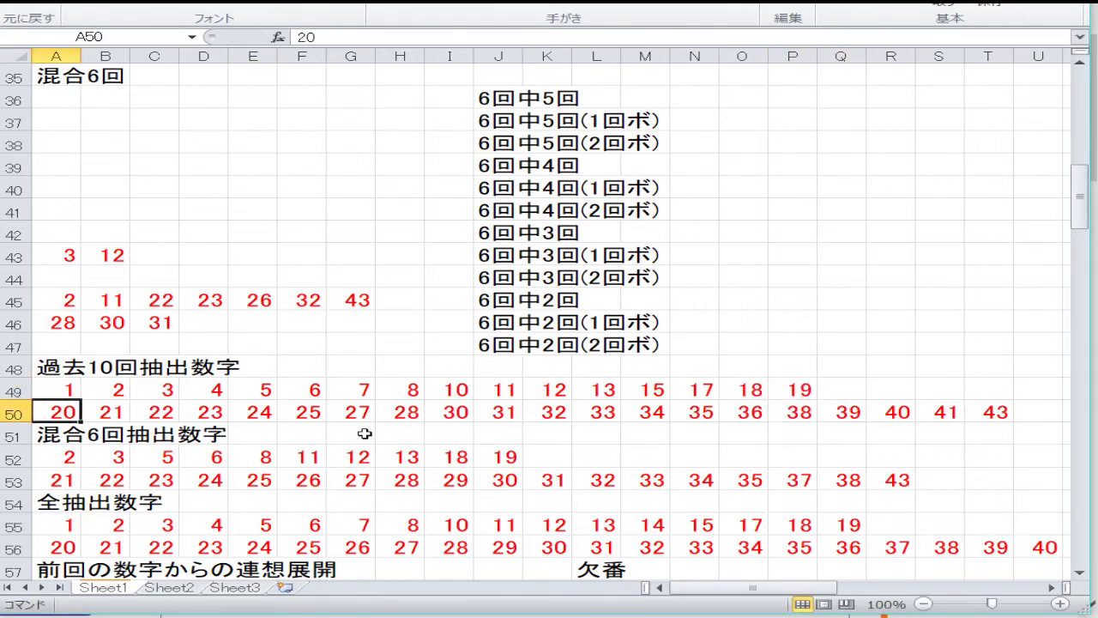
pyautogui.press('Right')
pyautogui.press('Right')
pyautogui.press('Right')
pyautogui.press('Right')
pyautogui.press('Right')
pyautogui.press('Right')
pyautogui.press('Right')
pyautogui.press('Left')
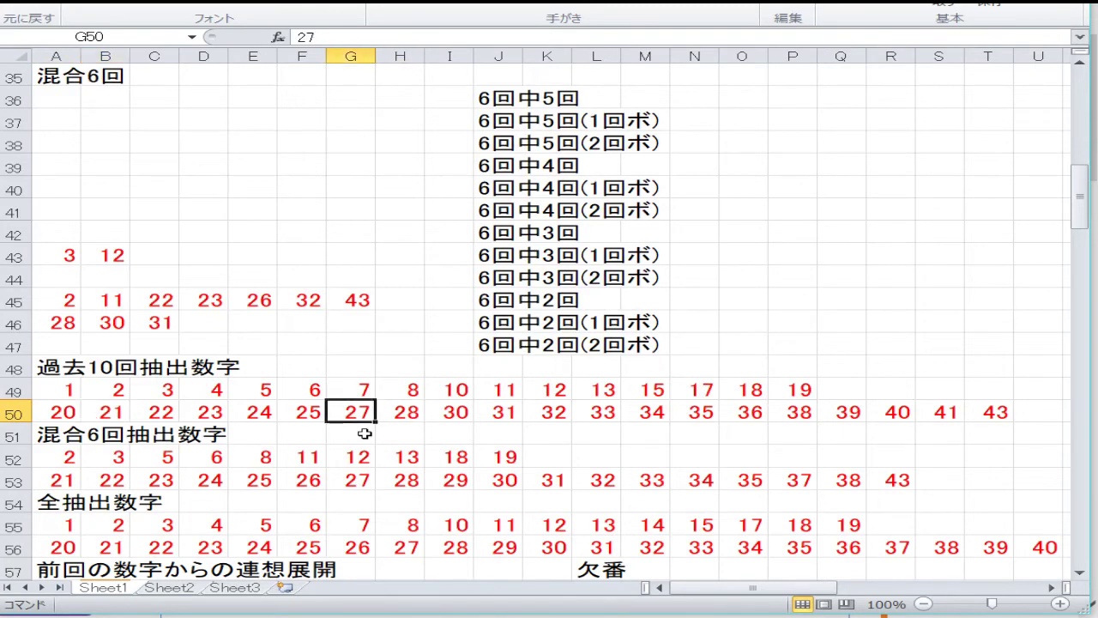
pyautogui.press('Right')
pyautogui.press('Right')
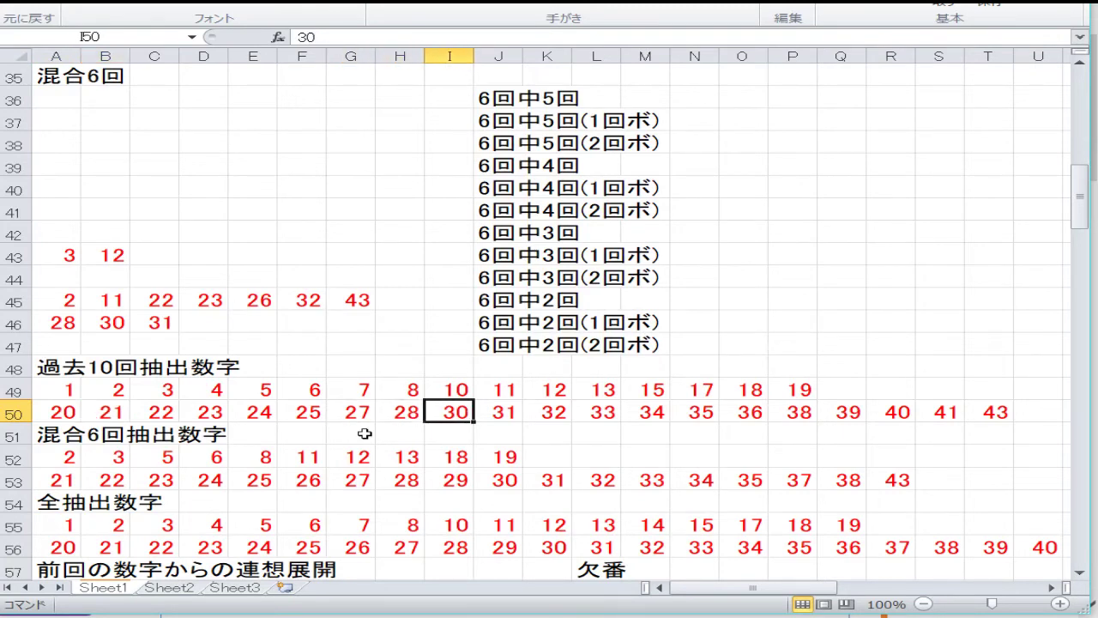
pyautogui.press('Right')
pyautogui.press('Right')
pyautogui.press('Right')
pyautogui.press('Right')
pyautogui.press('Right')
pyautogui.press('Right')
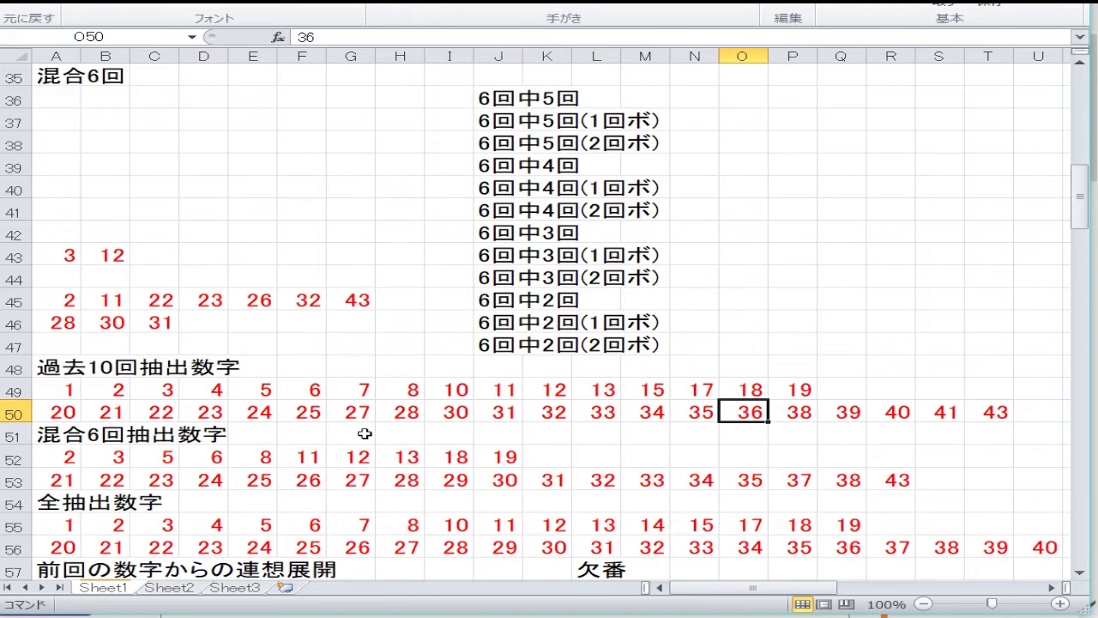
pyautogui.press('Right')
pyautogui.press('Right')
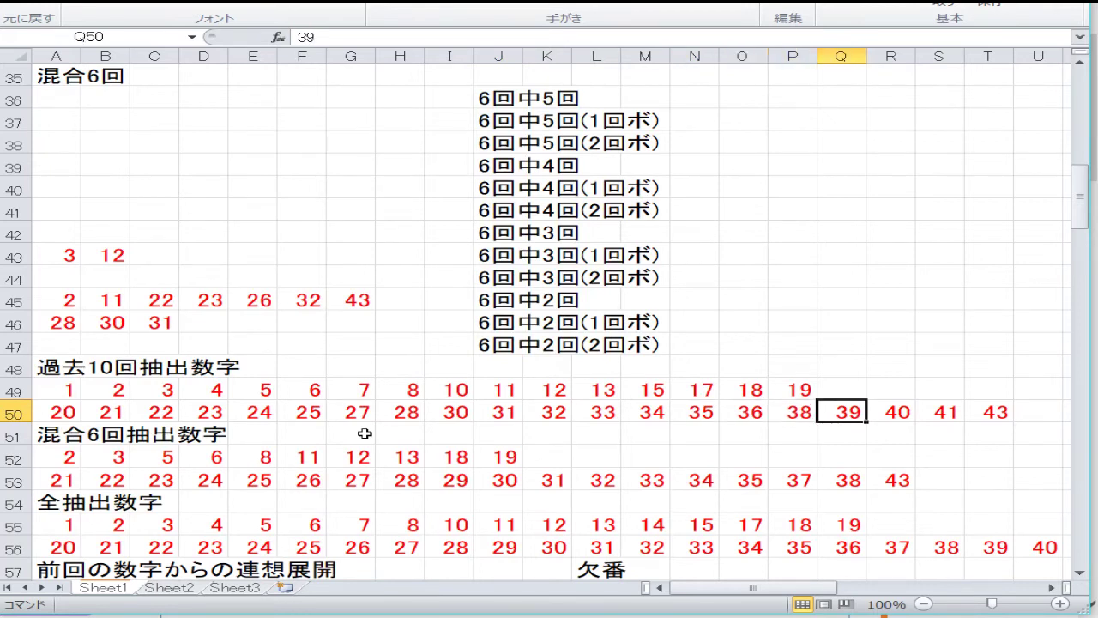
pyautogui.press('Right')
pyautogui.press('Right')
pyautogui.press('Right')
pyautogui.press('Left')
pyautogui.press('Left')
pyautogui.press('Left')
pyautogui.press('Left')
pyautogui.press('Left')
pyautogui.press('Left')
pyautogui.press('Left')
pyautogui.press('Left')
pyautogui.press('Left')
pyautogui.press('Left')
pyautogui.press('Left')
pyautogui.press('Left')
pyautogui.press('Left')
pyautogui.press('Left')
pyautogui.press('Left')
pyautogui.press('Left')
pyautogui.press('Left')
pyautogui.press('Left')
pyautogui.press('Left')
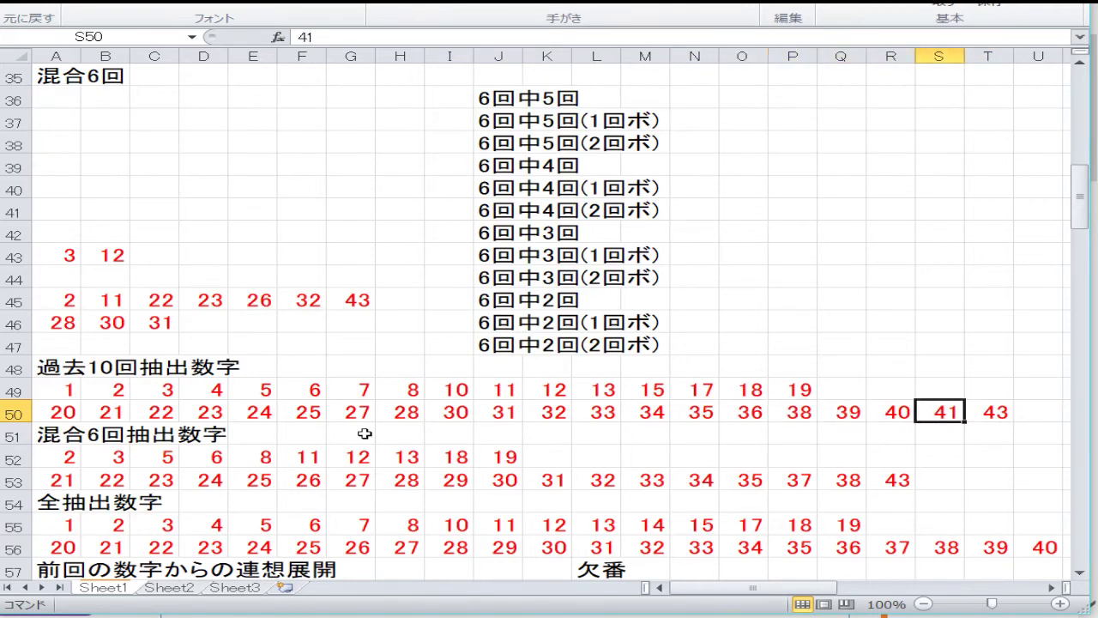
# - Enter 1 through 8 across A52:H52 at the start of the 混合6回抽出数字 list
pyautogui.press('Down')
pyautogui.press('Down')
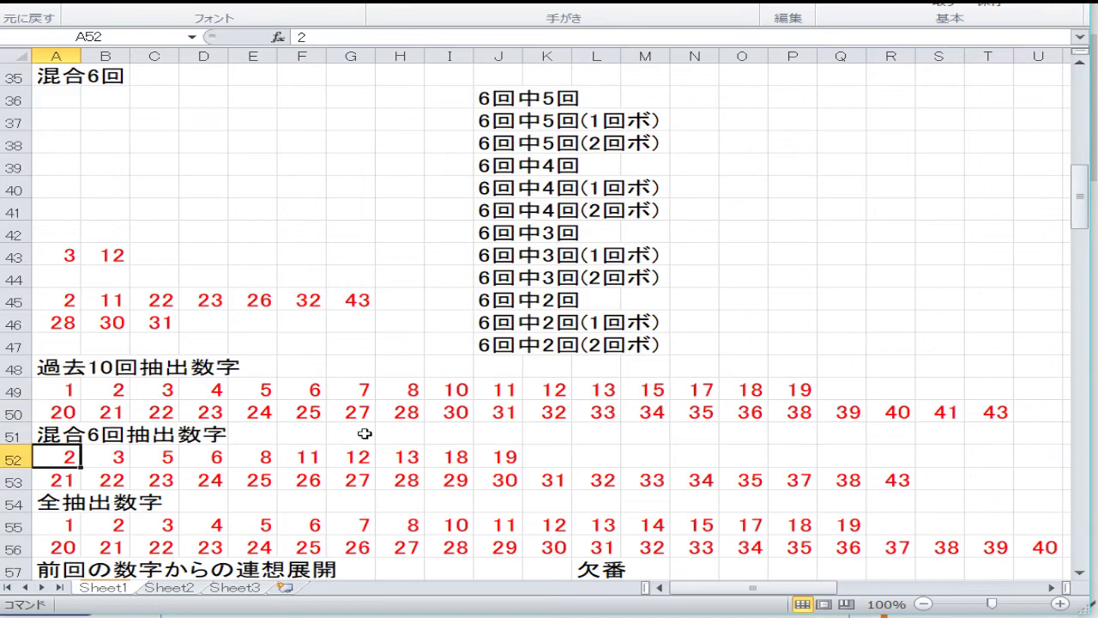
pyautogui.write('1')
pyautogui.press('Right')
pyautogui.write('2')
pyautogui.press('Right')
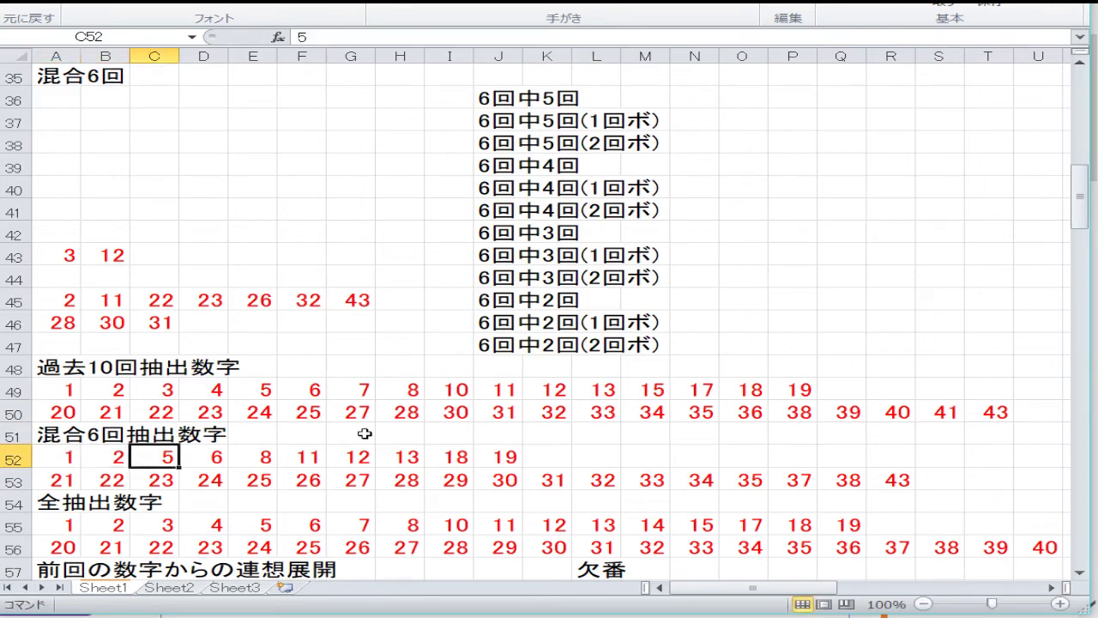
pyautogui.write('3')
pyautogui.press('Right')
pyautogui.write('4')
pyautogui.press('Right')
pyautogui.write('5')
pyautogui.press('Right')
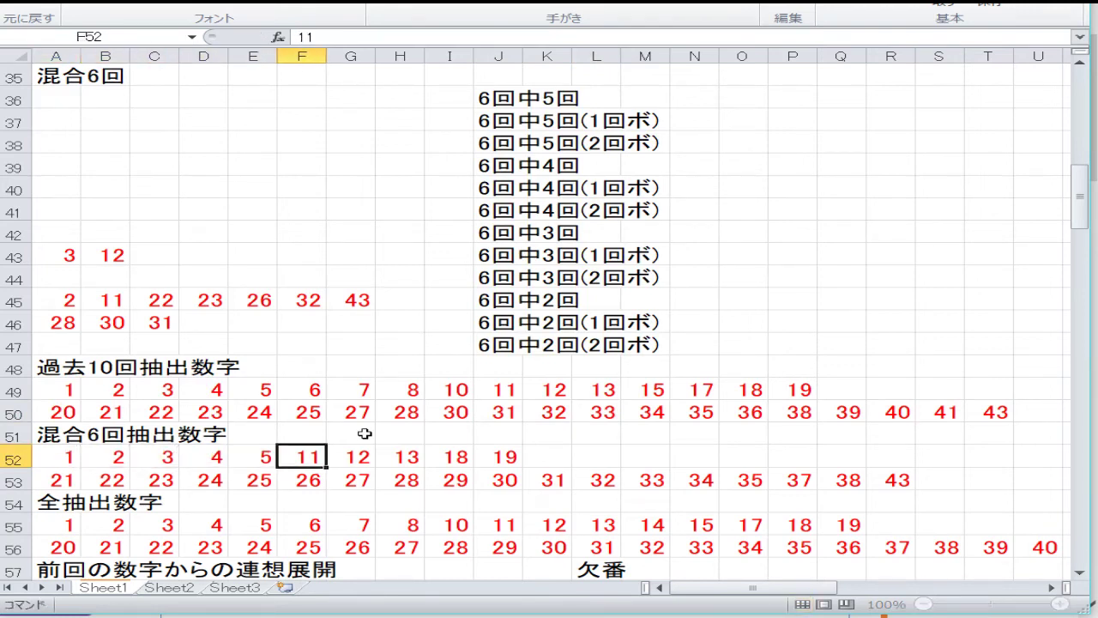
pyautogui.write('6')
pyautogui.press('Right')
pyautogui.write('7')
pyautogui.press('Right')
pyautogui.write('8')
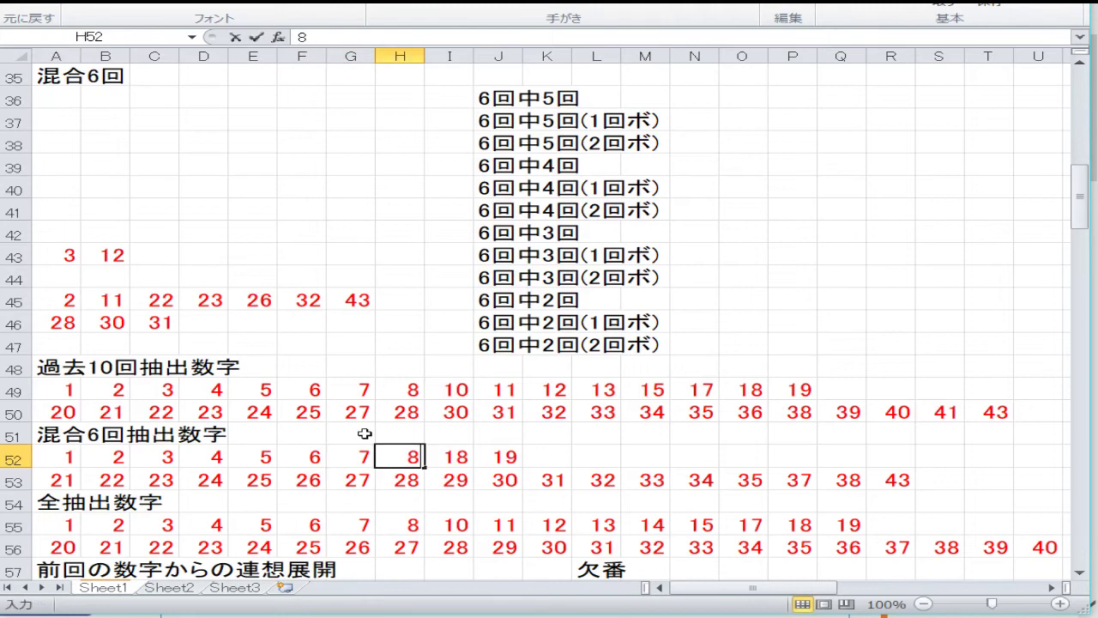
pyautogui.press('Right')
# - Continue the 混合6回抽出数字 list with 10, 11 and 12 in I52:K52
pyautogui.write('10')
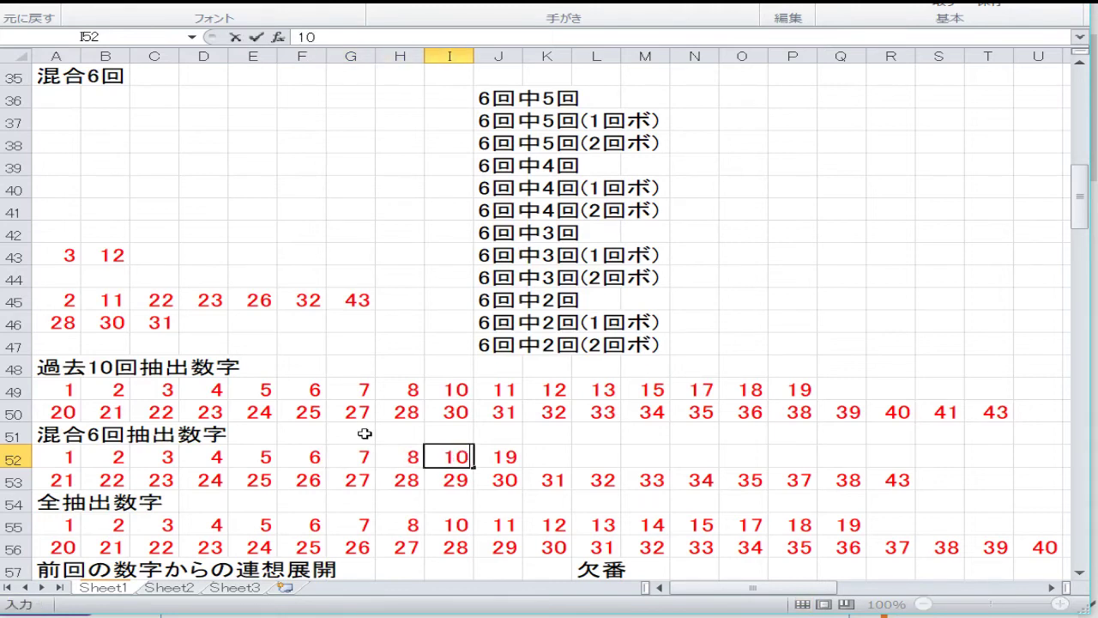
pyautogui.press('Right')
pyautogui.write('11')
pyautogui.press('Right')
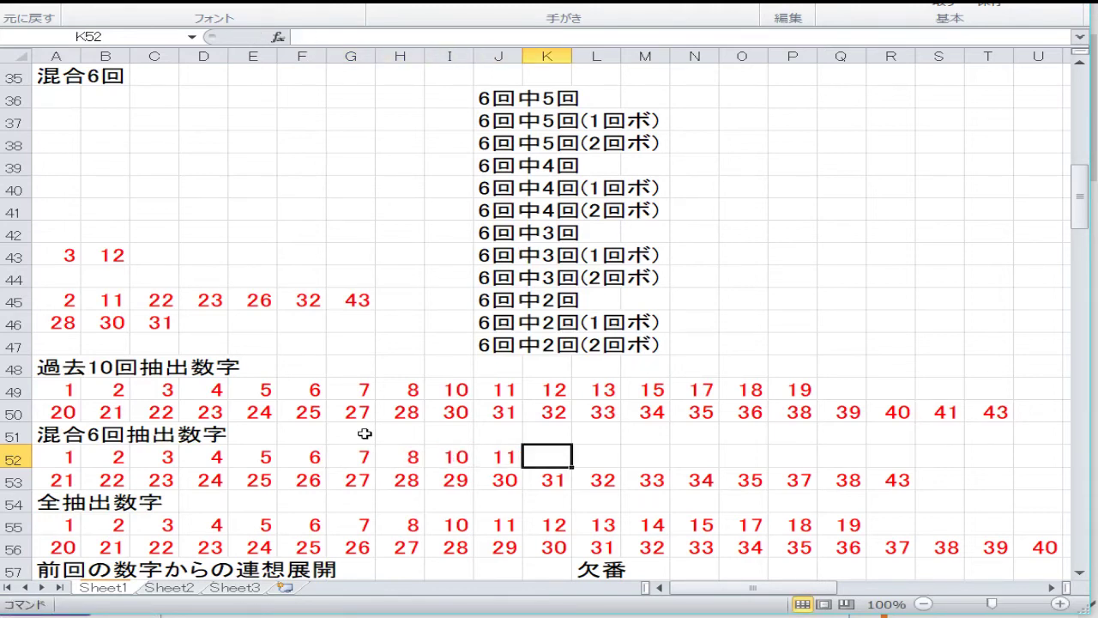
pyautogui.write('12')
pyautogui.press('Right')
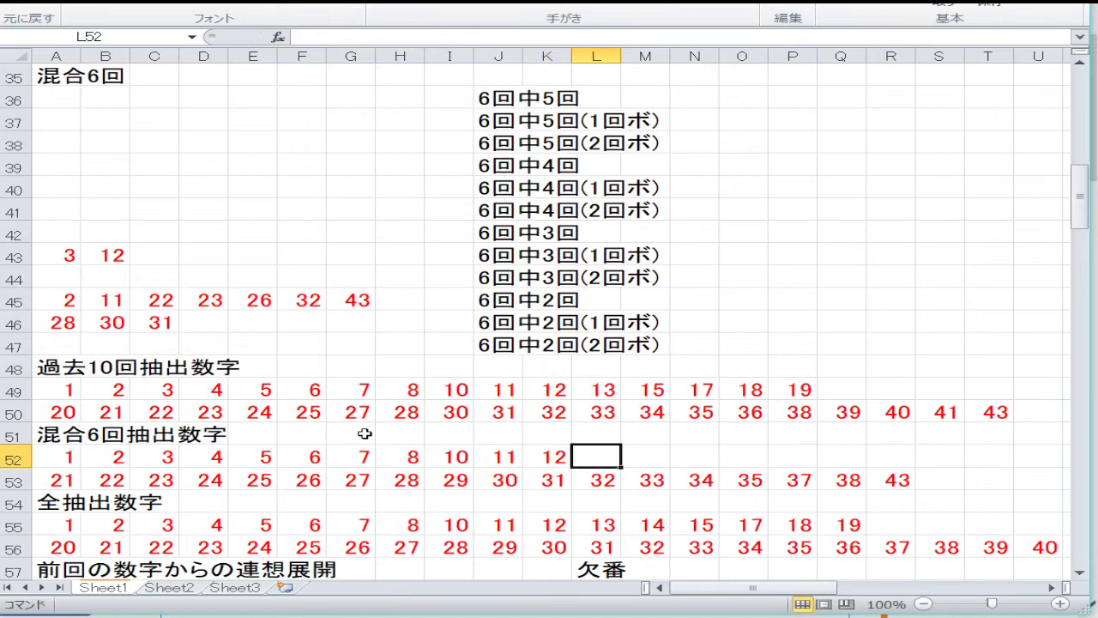
# - Set I52:K52 to 11, 12 and 13, leaving 10 out of the 混合6回抽出数字 list
pyautogui.press('Left')
pyautogui.press('Left')
pyautogui.press('Left')
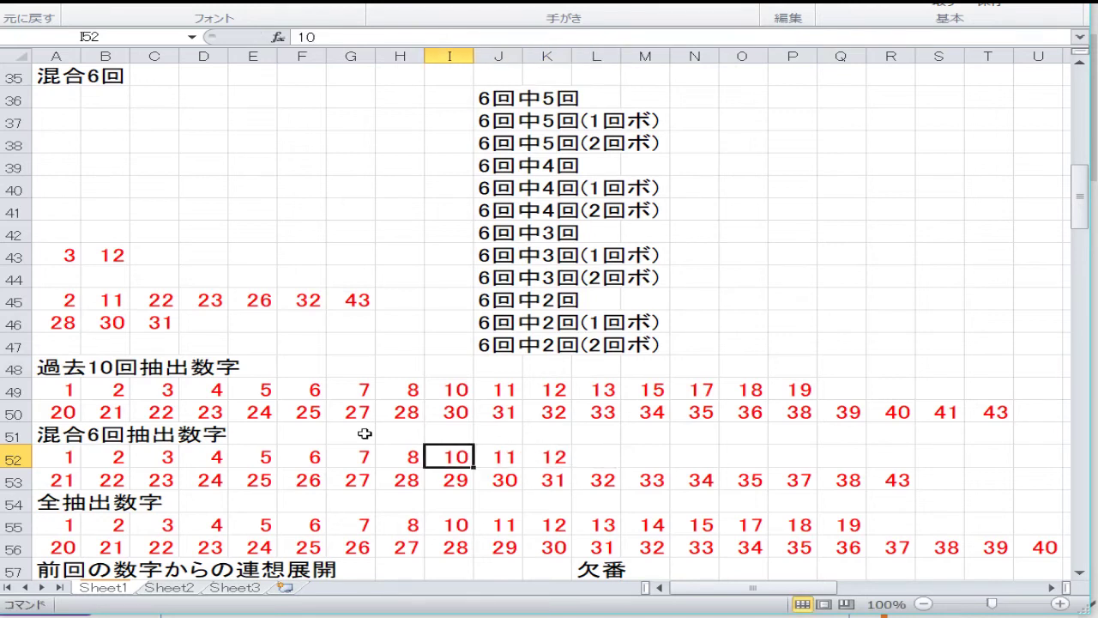
pyautogui.write('11')
pyautogui.press('Right')
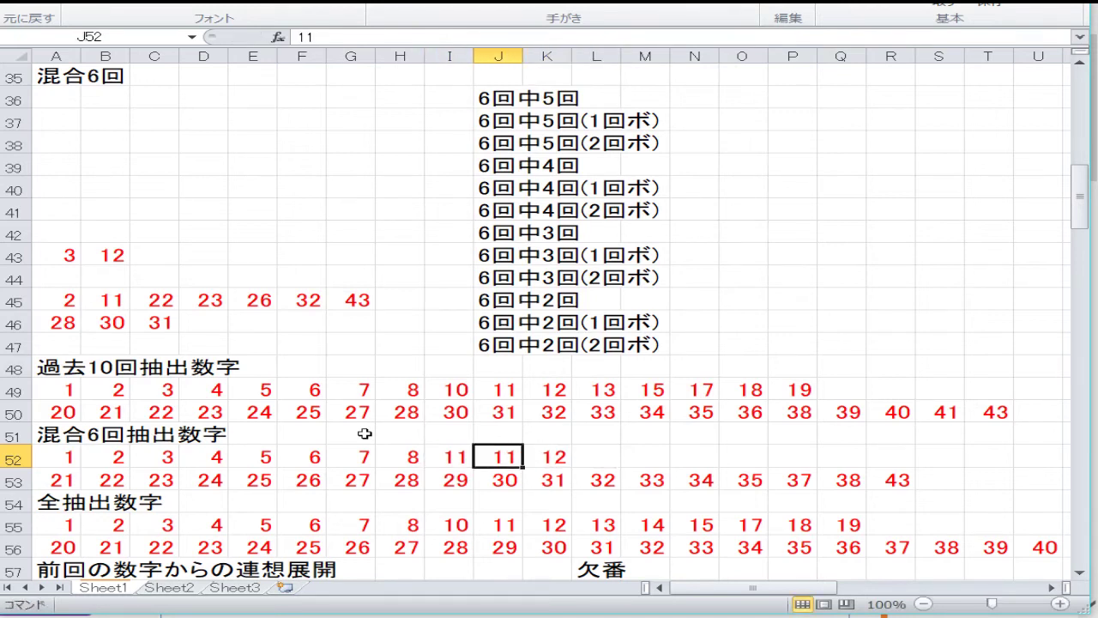
pyautogui.write('12')
pyautogui.press('Right')
pyautogui.write('13')
pyautogui.press('Right')
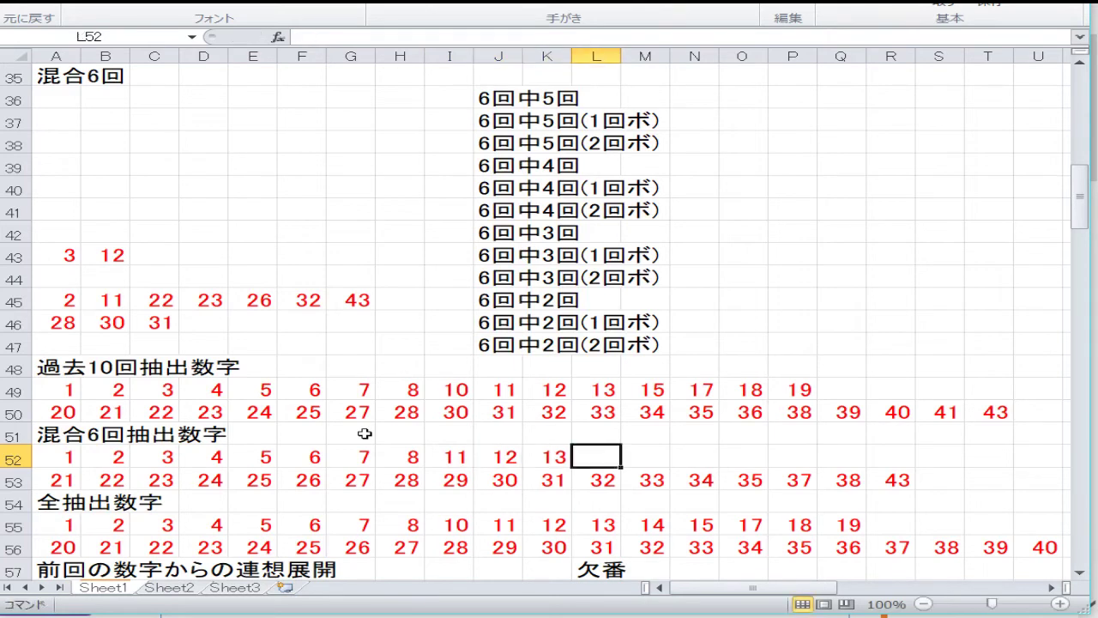
# - Enter 14 and 15 in L52:M52 of the 混合6回抽出数字 list
pyautogui.write('14')
pyautogui.press('Right')
pyautogui.write('15')
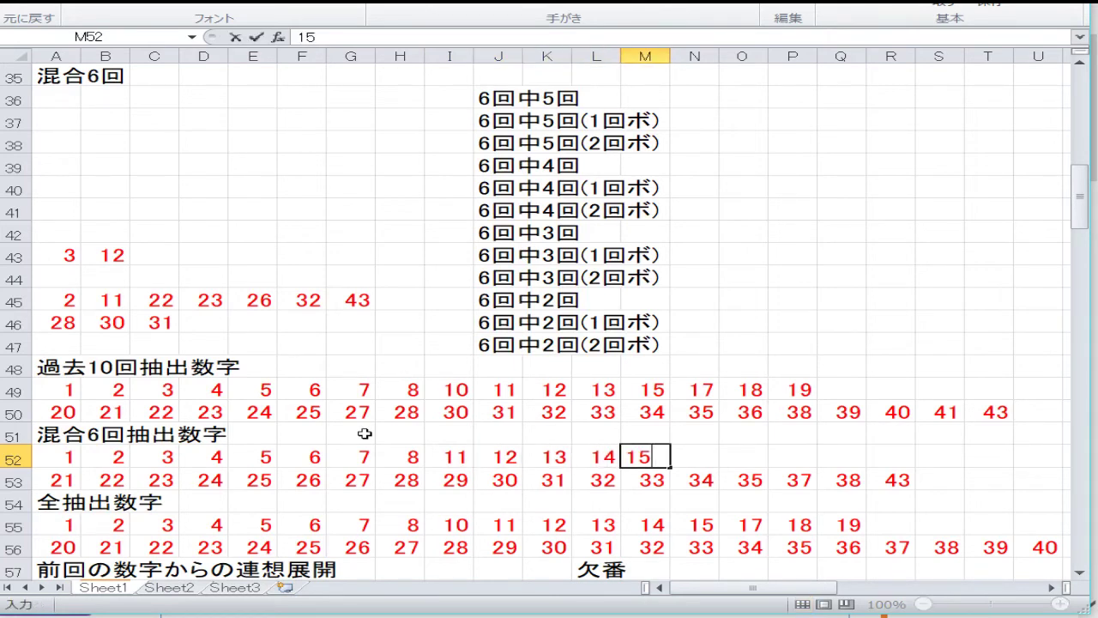
pyautogui.press('Right')
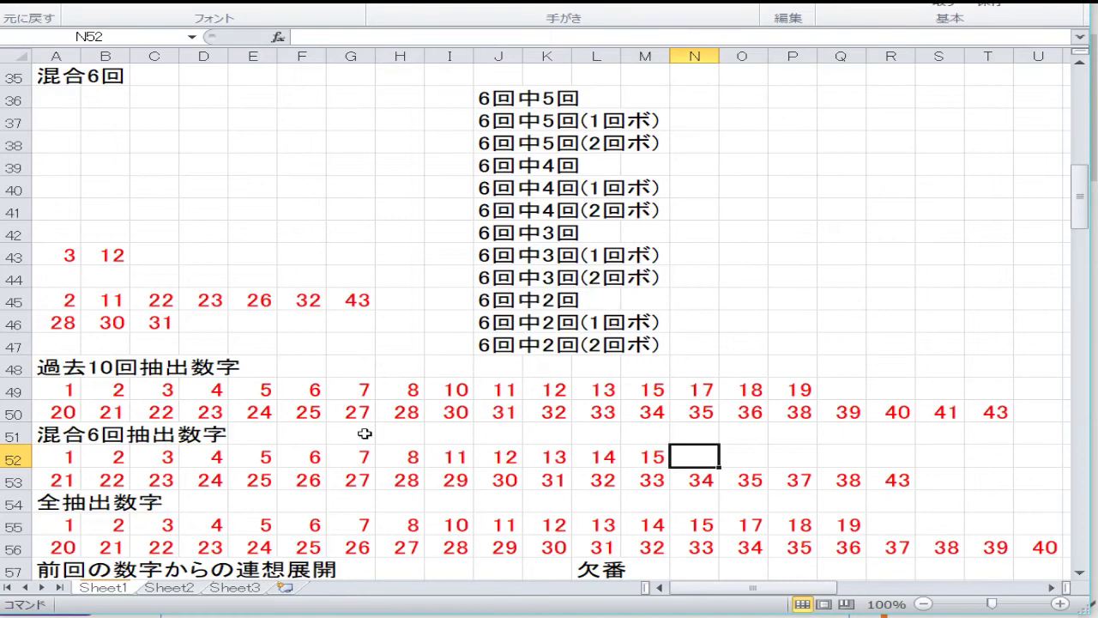
# - Set L52:M52 to 18 and 19 to finish the first line of the 混合6回抽出数字 list
pyautogui.press('Left')
pyautogui.press('Left')
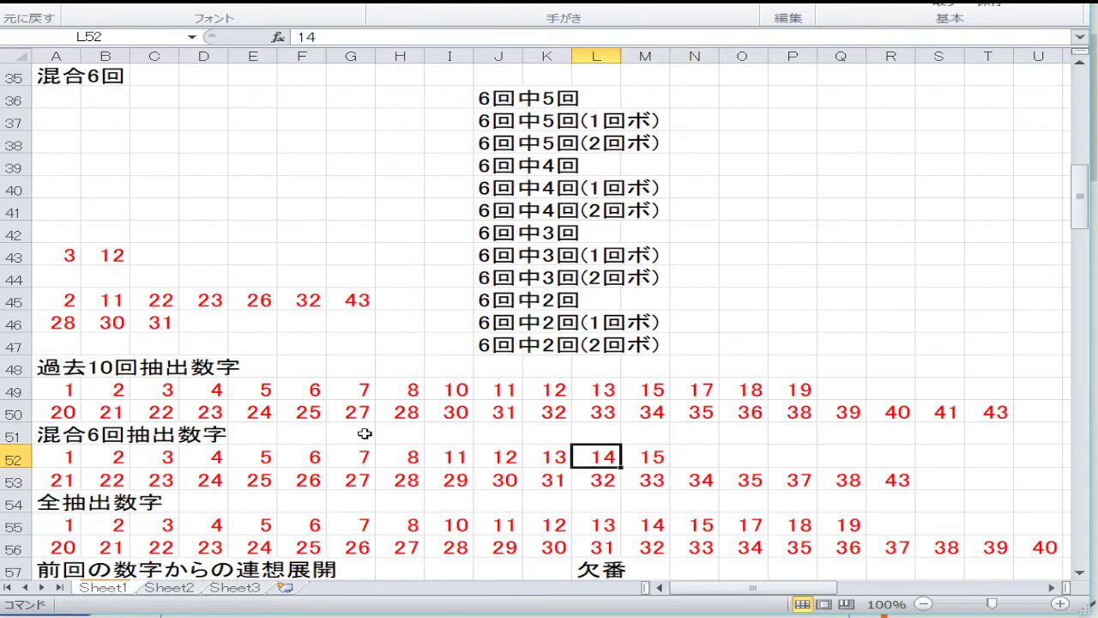
pyautogui.write('18')
pyautogui.press('Right')
pyautogui.write('19')
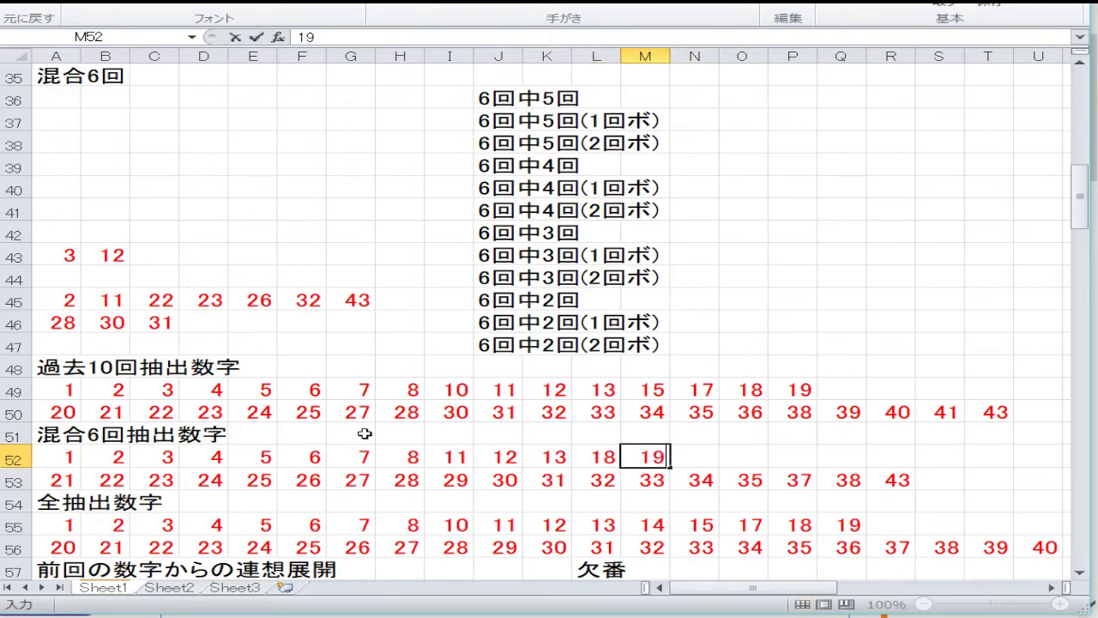
pyautogui.press('Right')
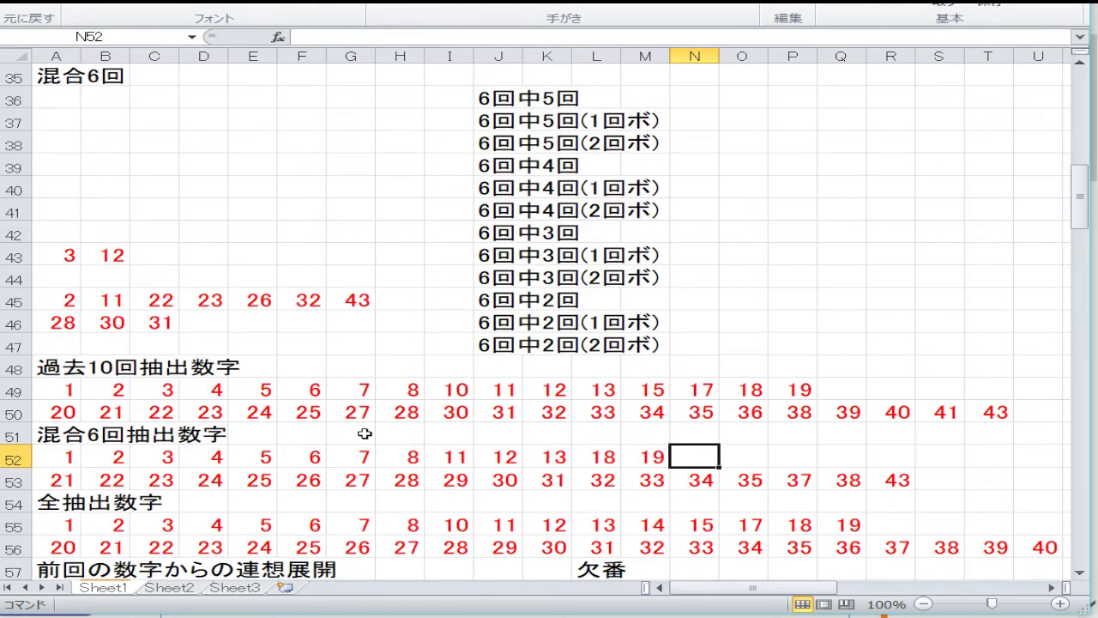
# - Set A53, the first number on the second line of the 混合6回抽出数字 list, to 20
pyautogui.press('Left')
pyautogui.press('Left')
pyautogui.press('Left')
pyautogui.press('Left')
pyautogui.press('Left')
pyautogui.press('Left')
pyautogui.press('Left')
pyautogui.press('Left')
pyautogui.press('Left')
pyautogui.press('Left')
pyautogui.press('Left')
pyautogui.press('Left')
pyautogui.press('Left')
pyautogui.press('Down')
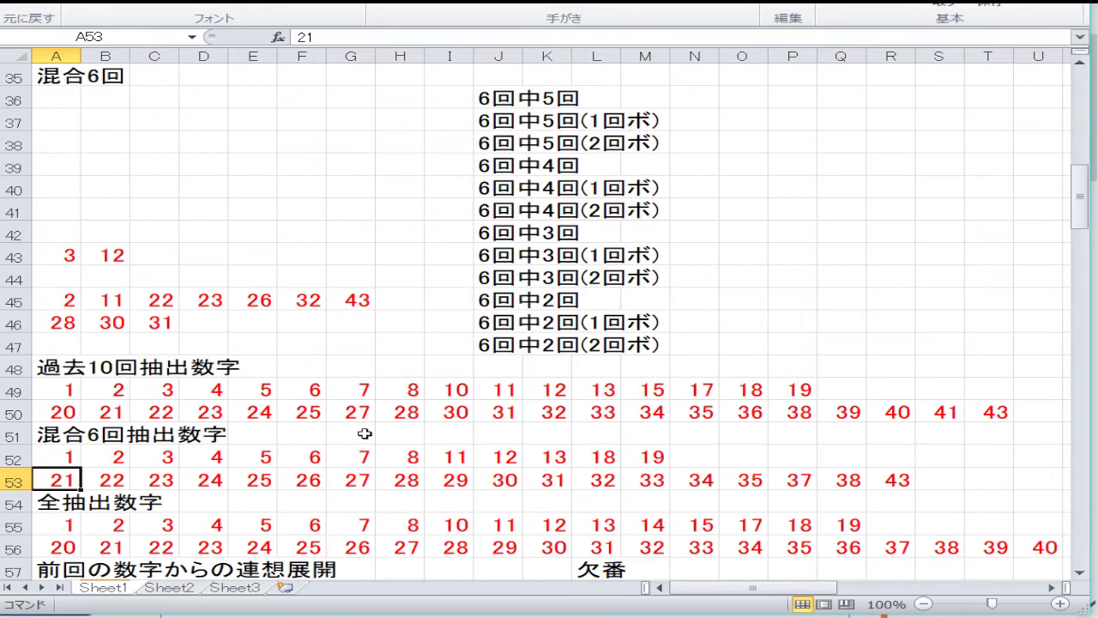
pyautogui.write('20')
pyautogui.press('Right')
# - Remove 29 from the second 混合6回抽出数字 line by setting I53:N53 to 30, 31, 32, 33, 34 and 35
pyautogui.press('Right')
pyautogui.press('Right')
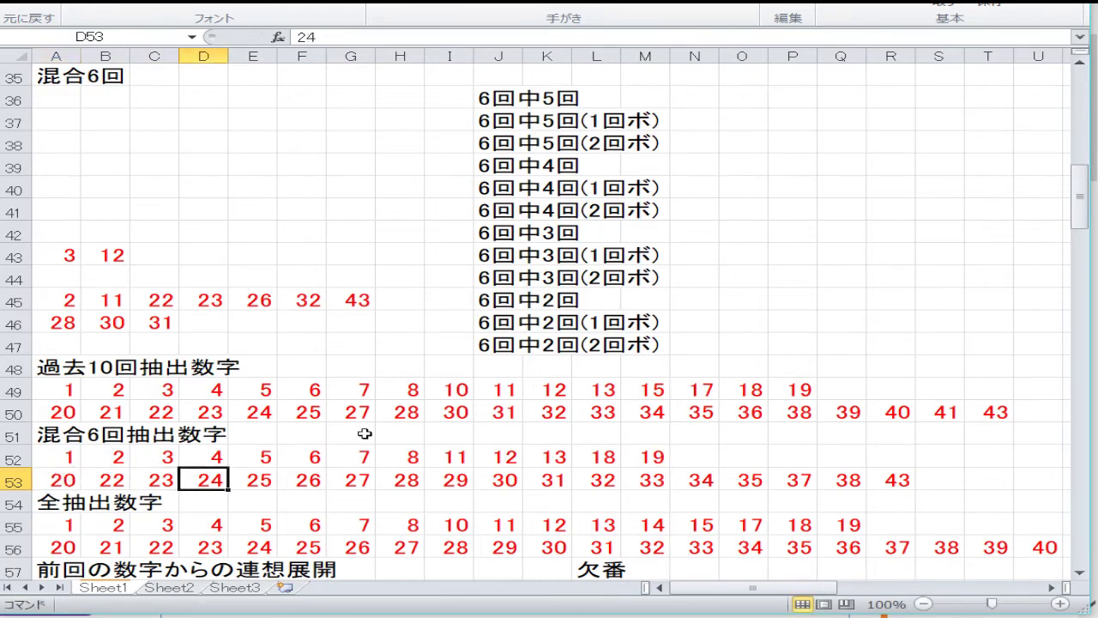
pyautogui.press('Right')
pyautogui.press('Right')
pyautogui.press('Right')
pyautogui.press('Right')
pyautogui.press('Right')
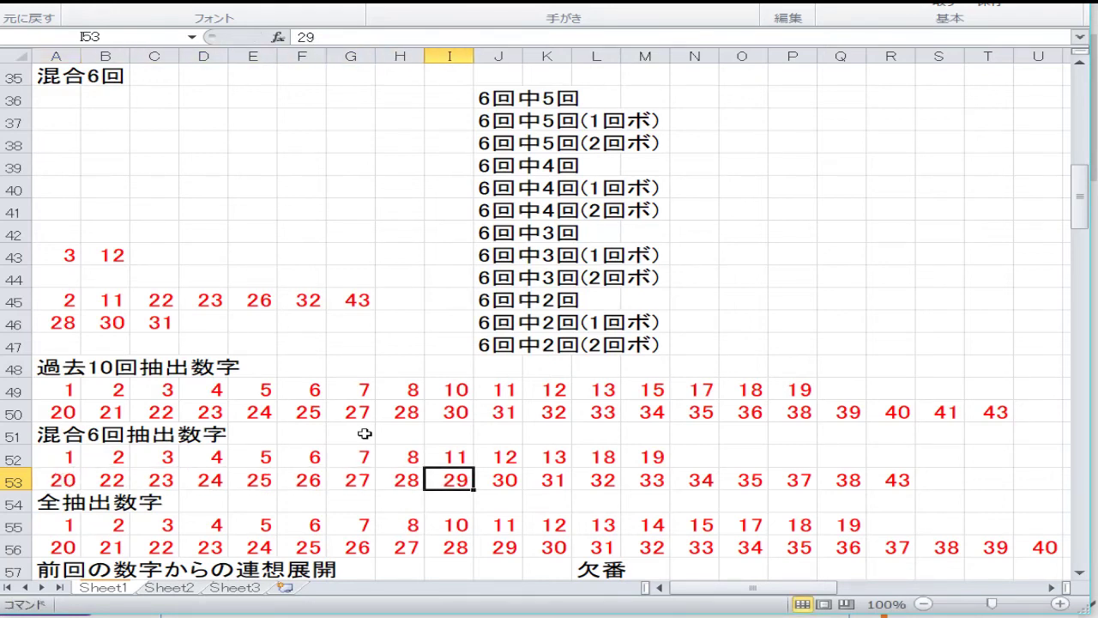
pyautogui.write('30')
pyautogui.press('Right')
pyautogui.write('31')
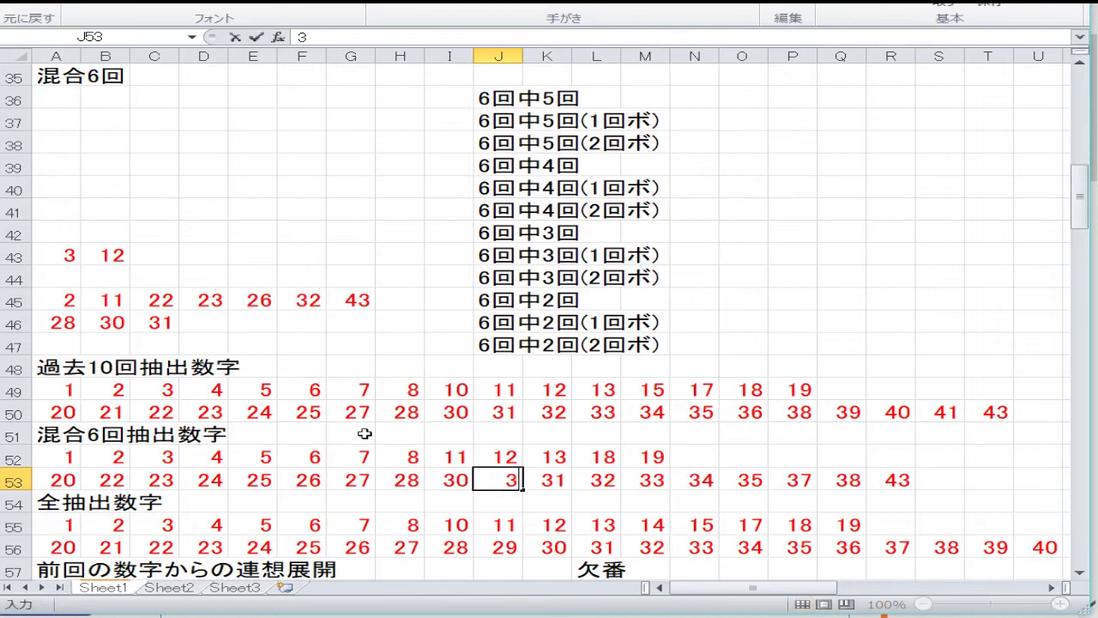
pyautogui.press('Right')
pyautogui.write('32')
pyautogui.press('Right')
pyautogui.write('33')
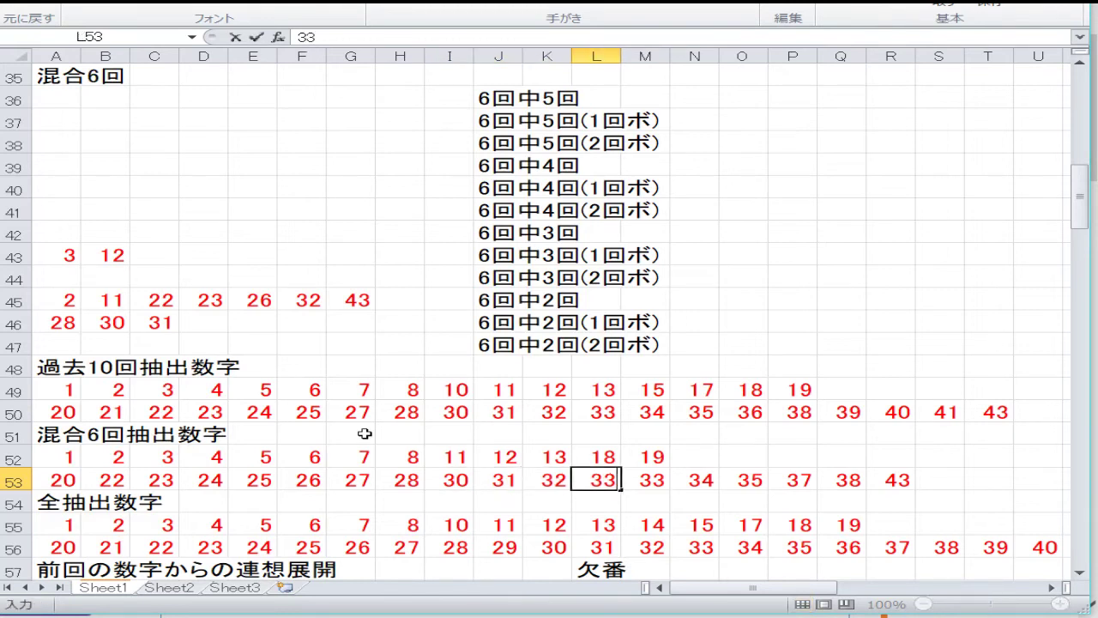
pyautogui.press('Right')
pyautogui.write('34')
pyautogui.press('Right')
pyautogui.write('35')
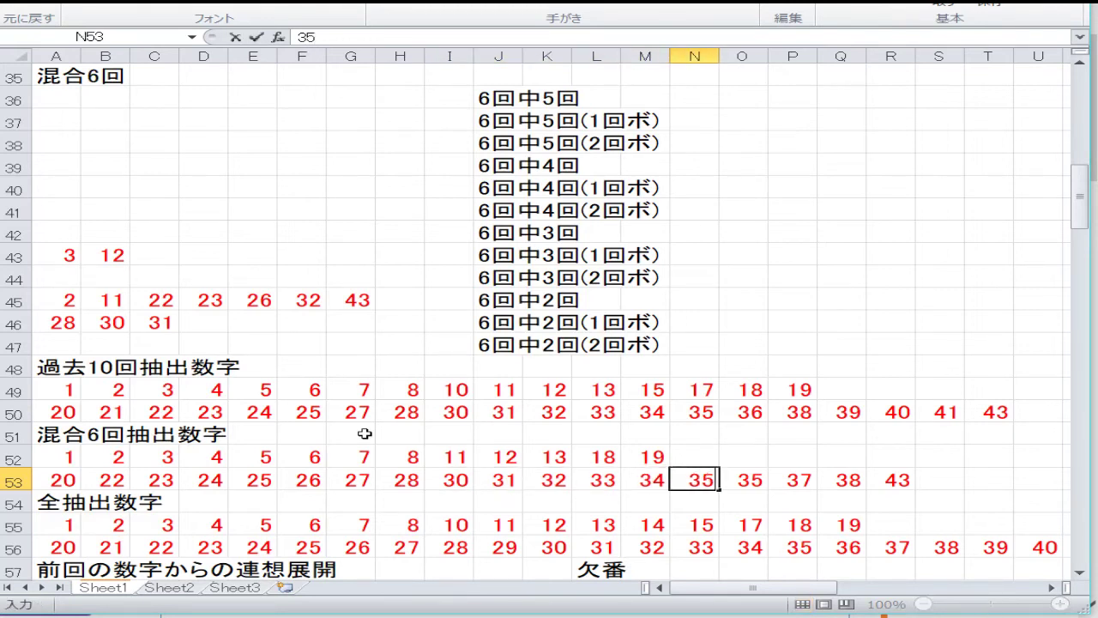
pyautogui.press('Right')
# - Set O53:Q53 to 37, 40 and 43 and clear R53 to end the 混合6回抽出数字 list
pyautogui.write('37')
pyautogui.press('Right')
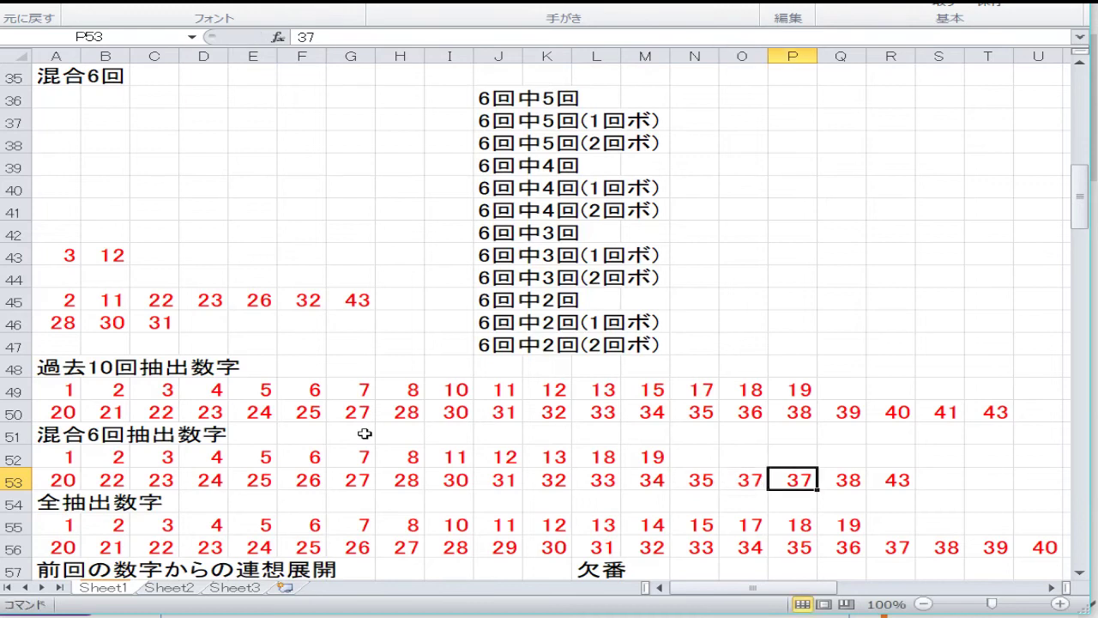
pyautogui.write('40')
pyautogui.press('Right')
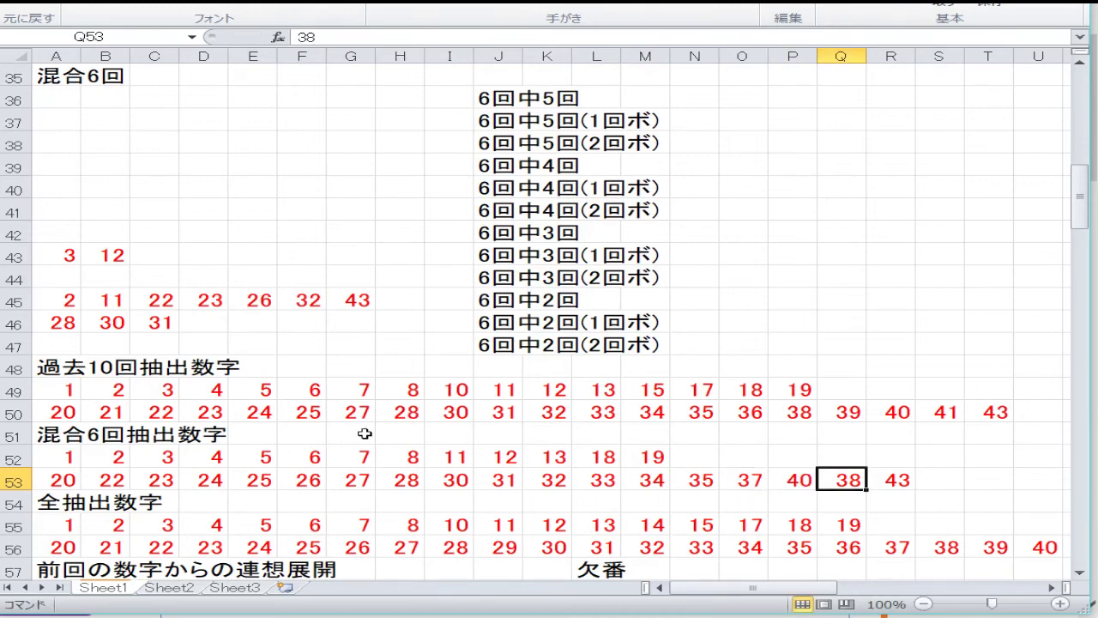
pyautogui.write('43')
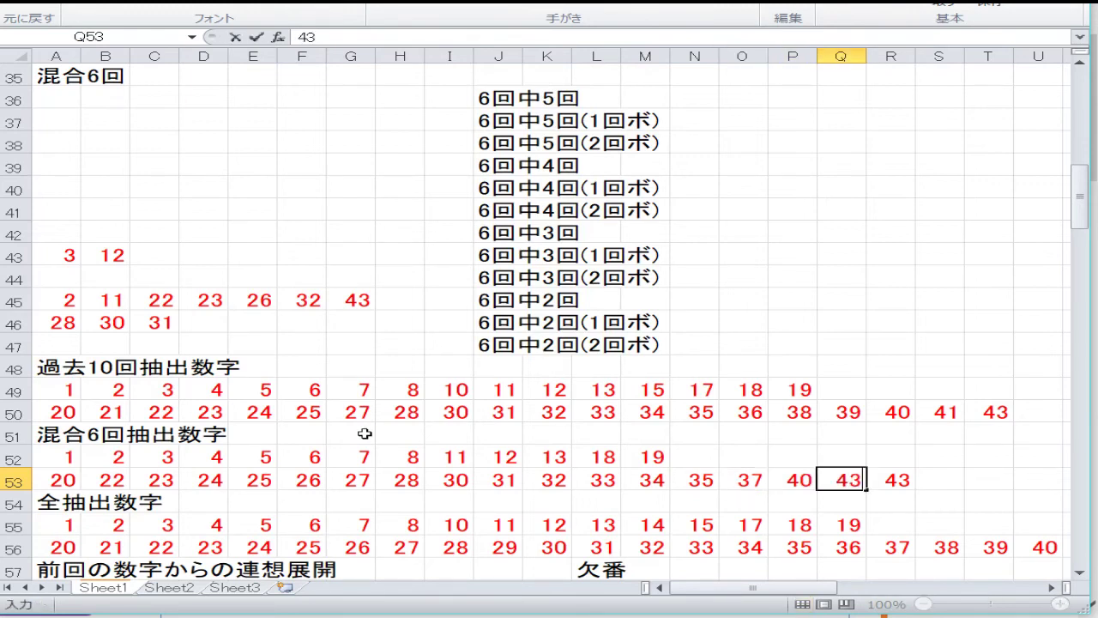
pyautogui.press('Right')
pyautogui.press('Delete')
# - Check the first line of the 全抽出数字 list in row 55 against the two lists above, number by number
pyautogui.press('Down')
pyautogui.press('Left')
pyautogui.press('Left')
pyautogui.press('Left')
pyautogui.press('Left')
pyautogui.press('Left')
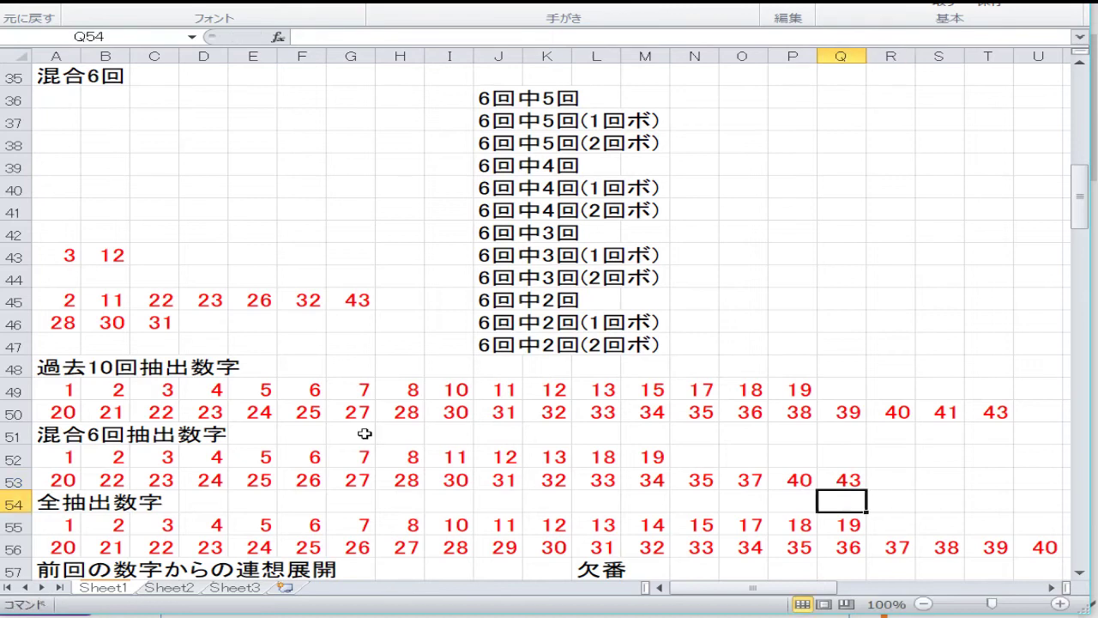
pyautogui.press('Left')
pyautogui.press('Left')
pyautogui.press('Left')
pyautogui.press('Left')
pyautogui.press('Left')
pyautogui.press('Left')
pyautogui.press('Left')
pyautogui.press('Left')
pyautogui.press('Left')
pyautogui.press('Left')
pyautogui.press('Left')
pyautogui.press('Left')
pyautogui.press('Down')
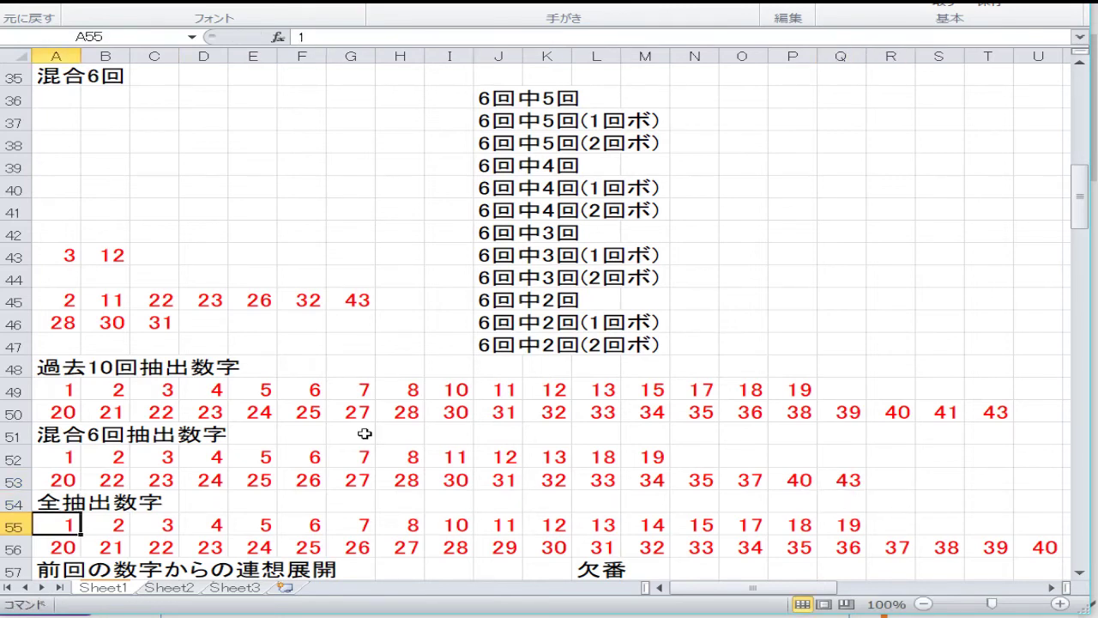
pyautogui.press('Right')
pyautogui.press('Right')
pyautogui.press('Right')
pyautogui.press('Right')
pyautogui.press('Right')
pyautogui.press('Right')
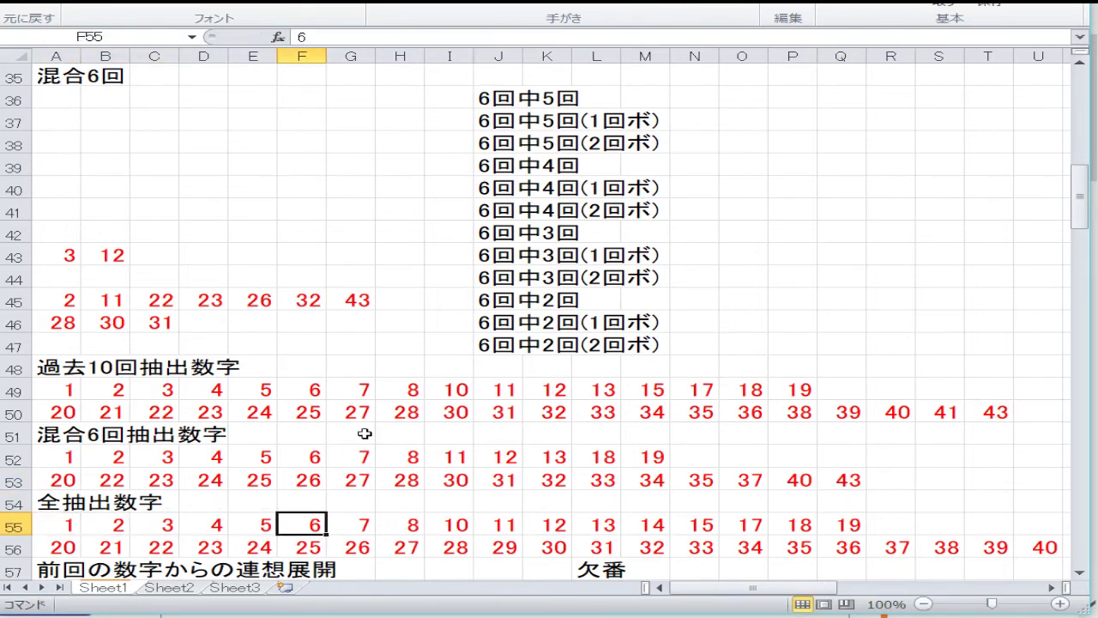
pyautogui.press('Right')
pyautogui.press('Right')
pyautogui.press('Right')
pyautogui.press('Right')
pyautogui.press('Right')
pyautogui.press('Right')
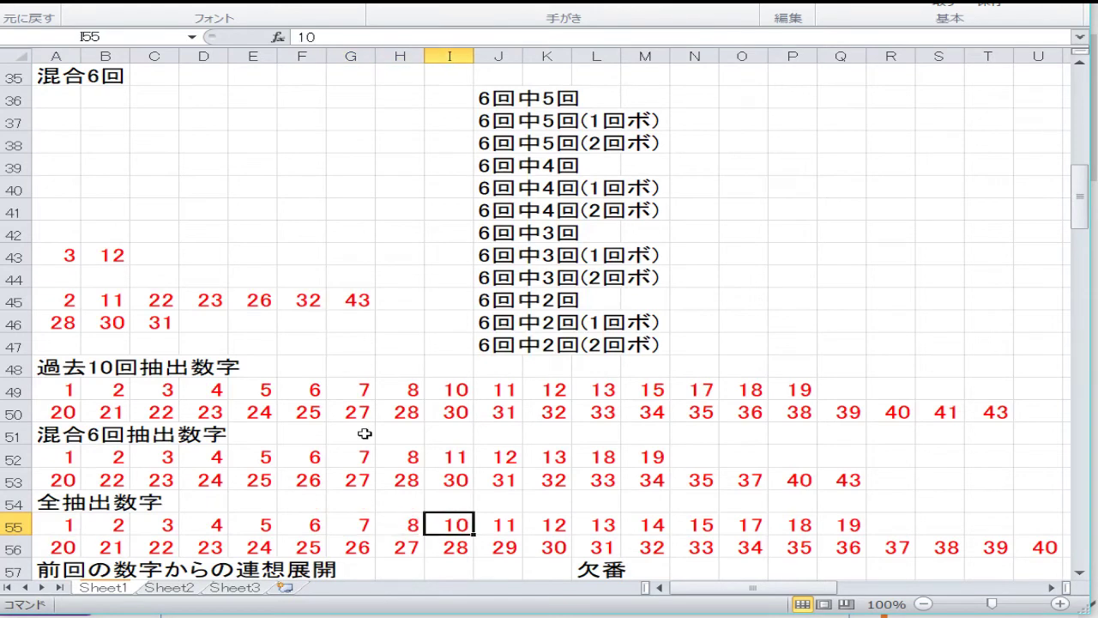
pyautogui.press('Right')
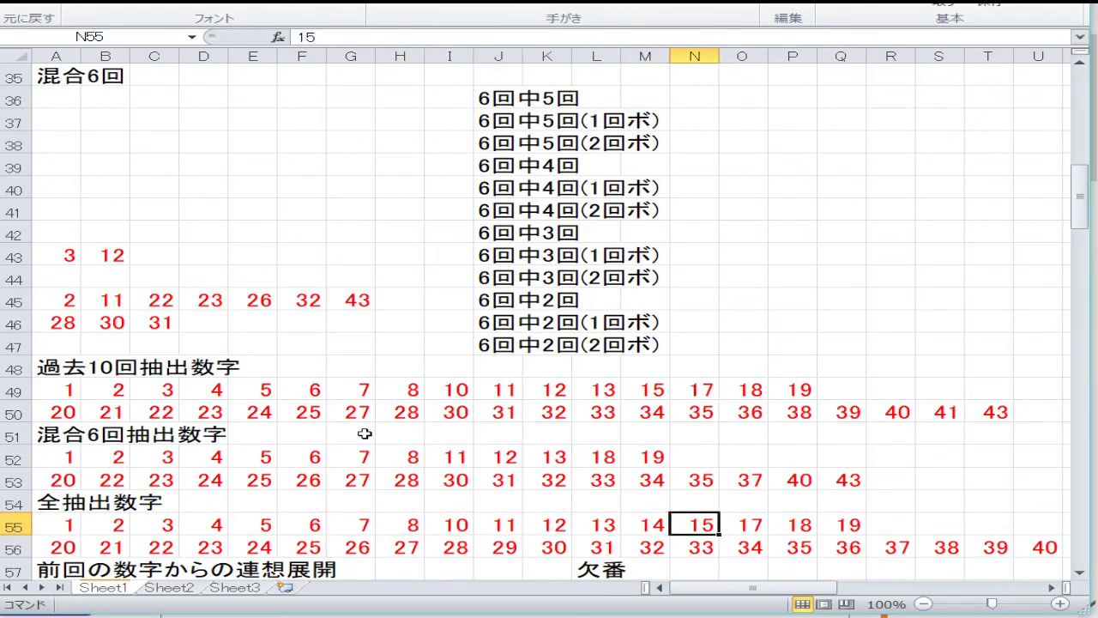
pyautogui.press('Right')
# - Delete the cell M55 containing 14 from the 全抽出数字 list, shifting the remaining cells left
pyautogui.press('Left')
pyautogui.press('Left')
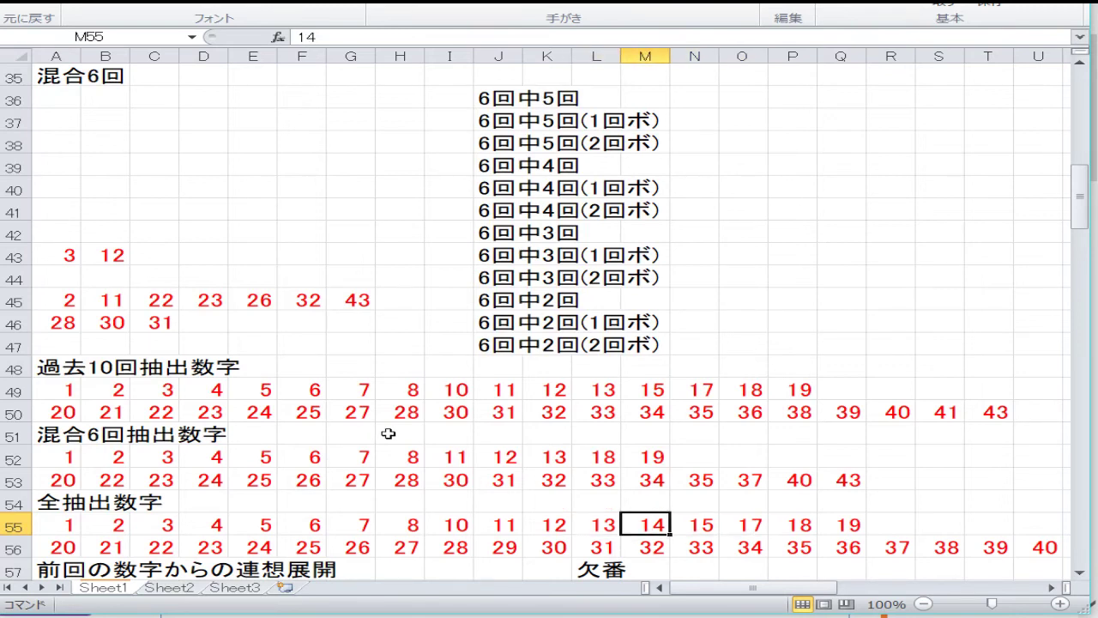
pyautogui.rightClick(654, 523)
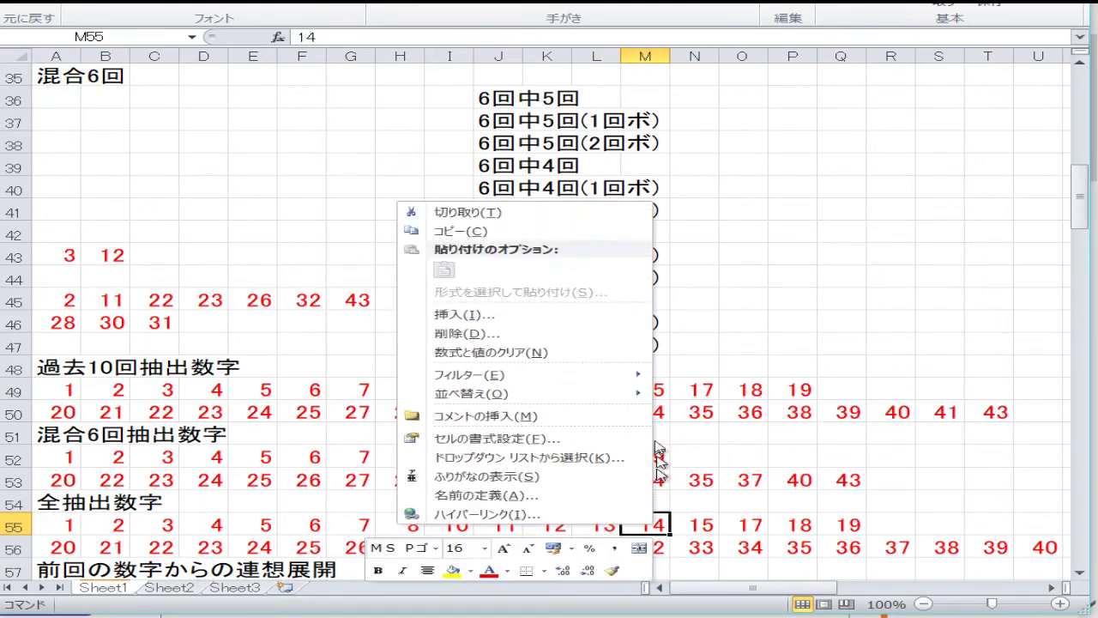
pyautogui.press('Escape')
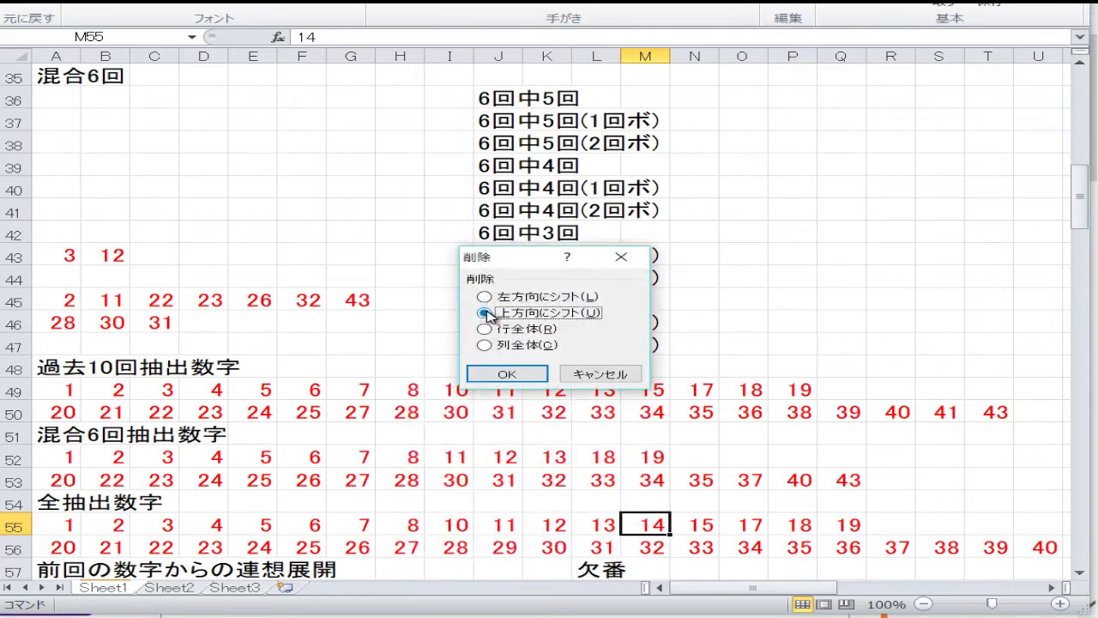
pyautogui.click(485, 297)
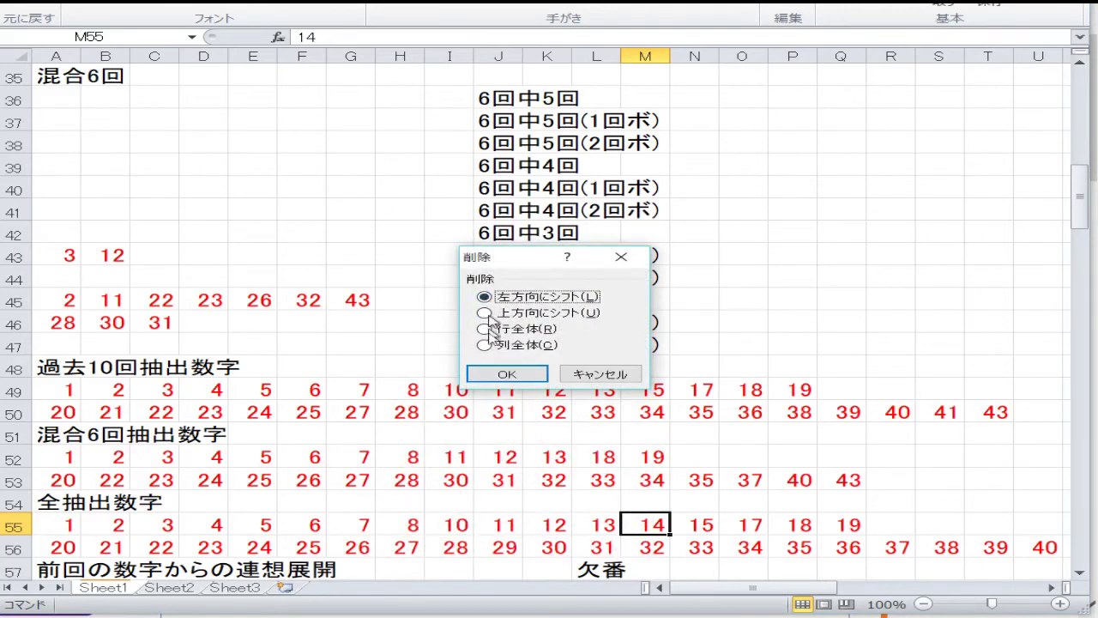
pyautogui.click(522, 378)
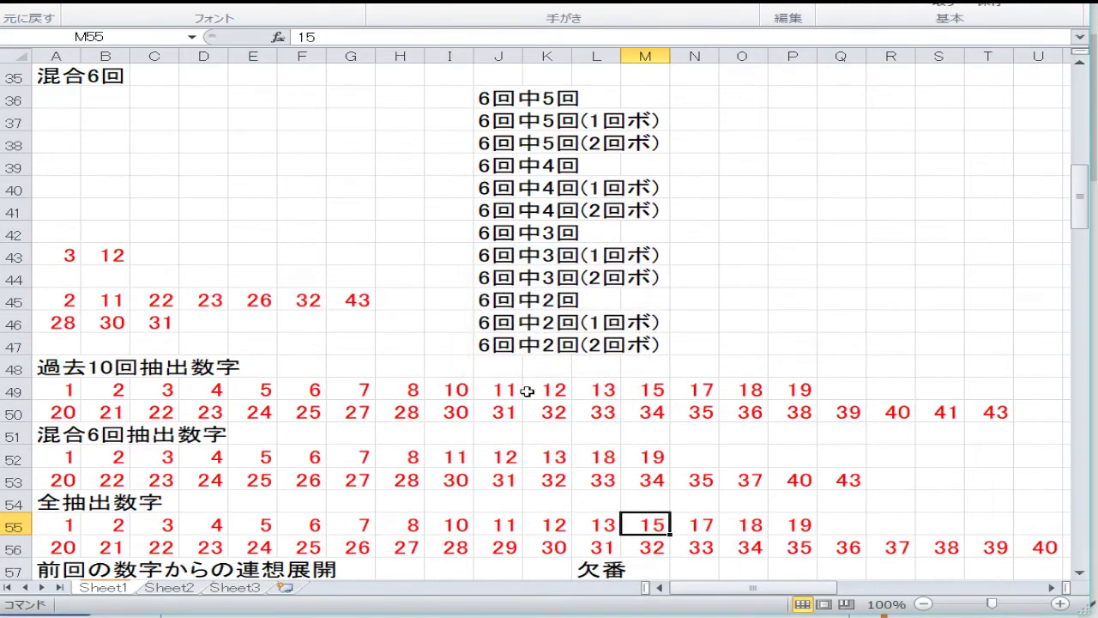
# - Check the 全抽出数字 list from M55 onward and along row 56 against the 過去10回 and 混合6回 lists above
pyautogui.press('Right')
pyautogui.press('Right')
pyautogui.press('Right')
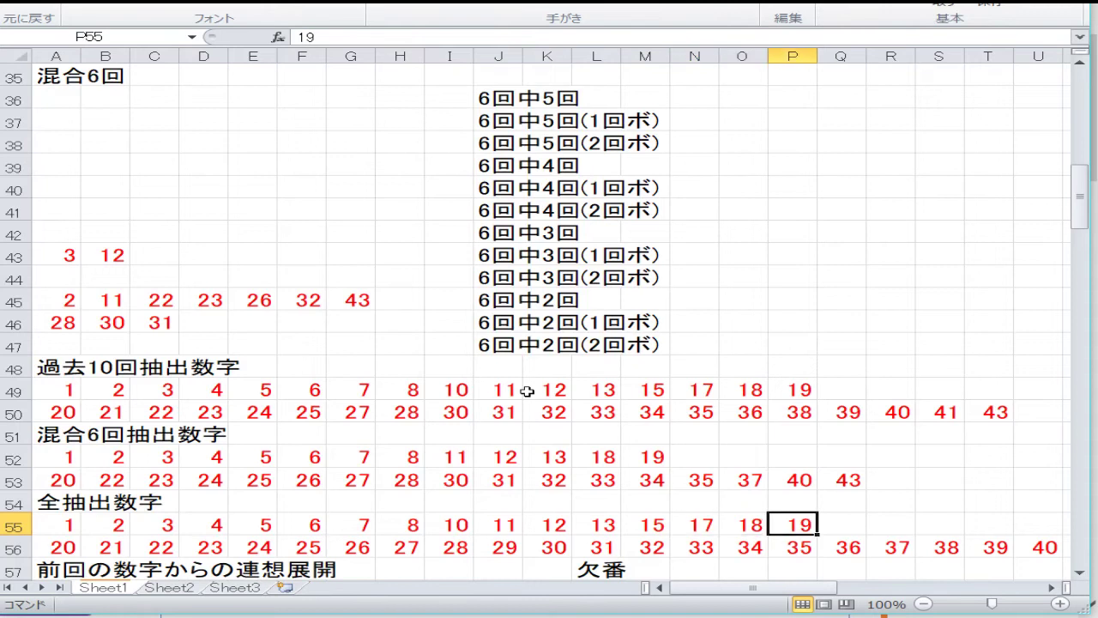
pyautogui.press('Left')
pyautogui.press('Left')
pyautogui.press('Left')
pyautogui.press('Left')
pyautogui.press('Left')
pyautogui.press('Left')
pyautogui.press('Left')
pyautogui.press('Left')
pyautogui.press('Left')
pyautogui.press('Left')
pyautogui.press('Left')
pyautogui.press('Left')
pyautogui.press('Left')
pyautogui.press('Left')
pyautogui.press('Left')
pyautogui.press('Down')
pyautogui.press('Right')
pyautogui.press('Right')
pyautogui.press('Right')
pyautogui.press('Right')
pyautogui.press('Right')
pyautogui.press('Right')
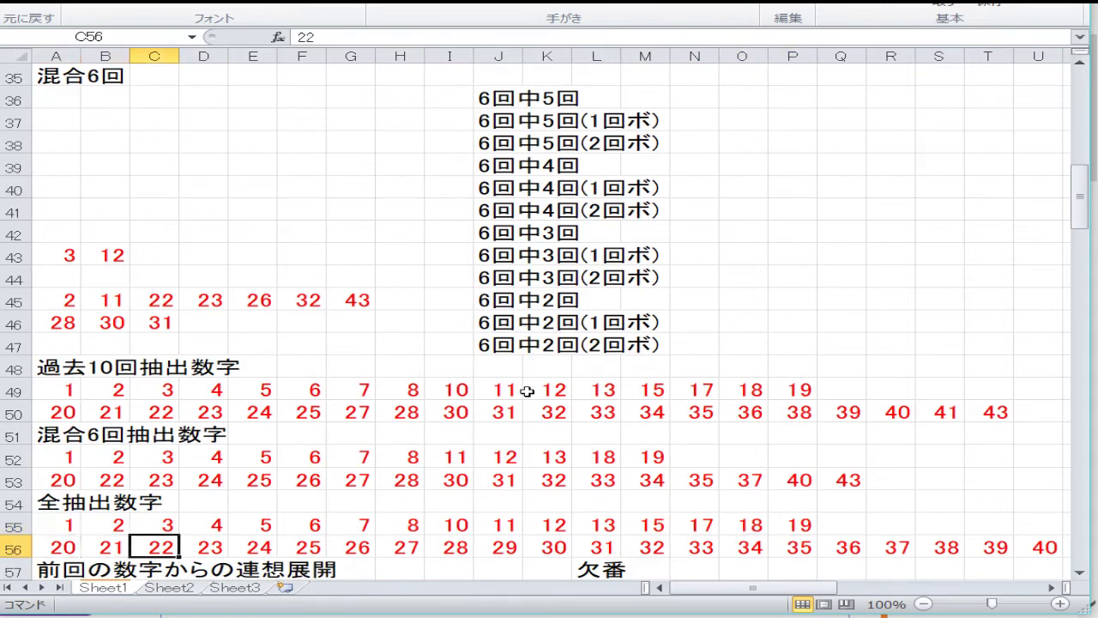
pyautogui.press('Right')
pyautogui.press('Right')
pyautogui.press('Right')
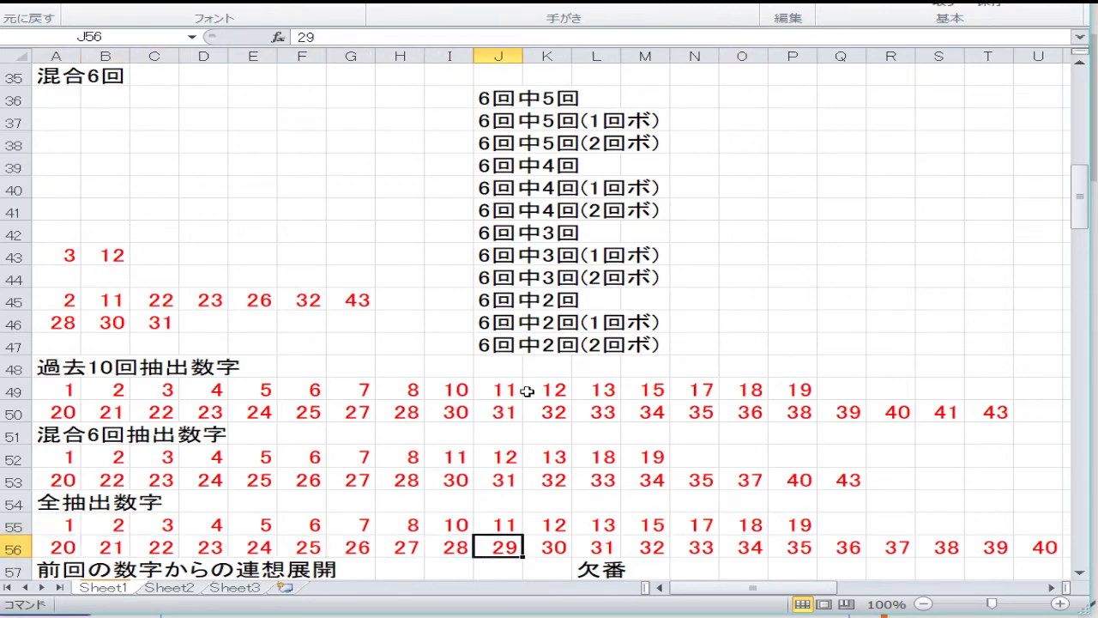
pyautogui.press('Right')
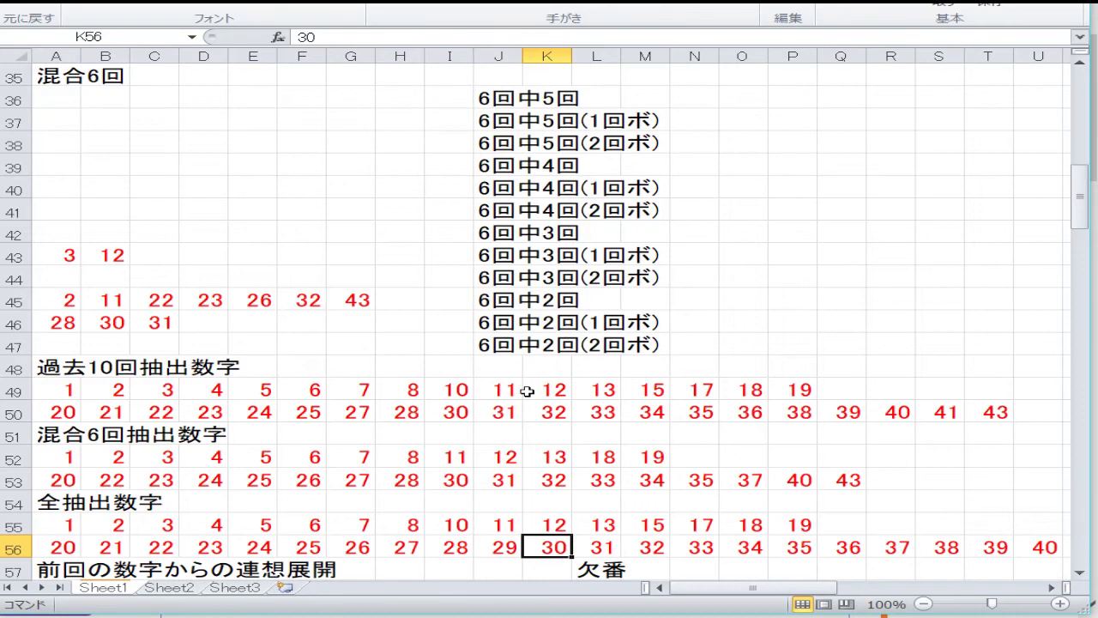
# - Delete the cell J56 containing 29 from the 全抽出数字 list, shifting the remaining cells left
pyautogui.press('Left')
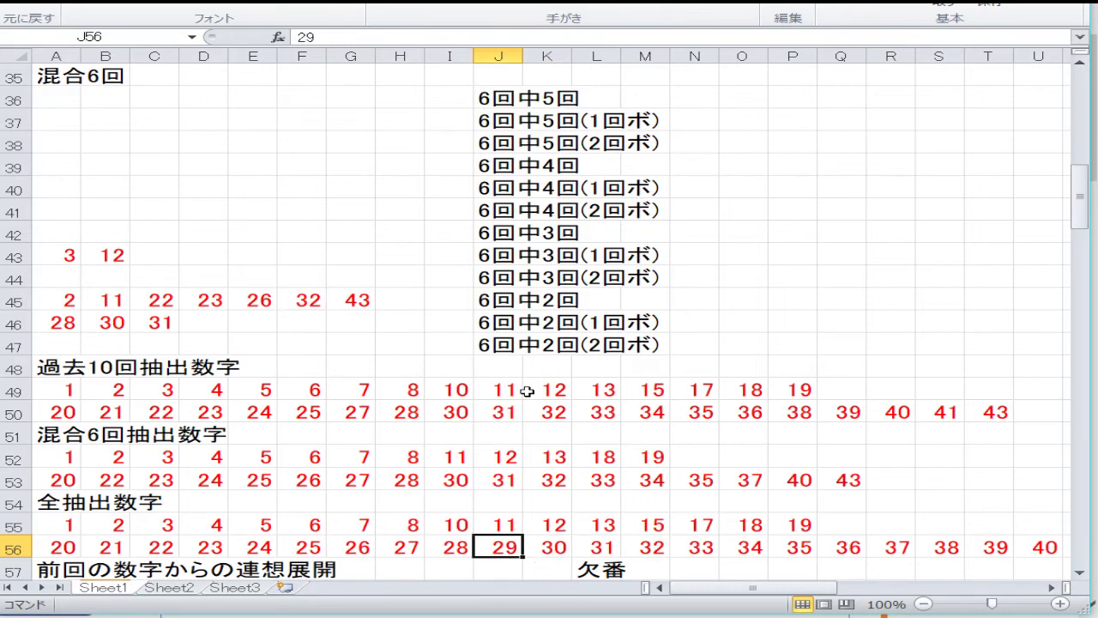
pyautogui.rightClick(494, 545)
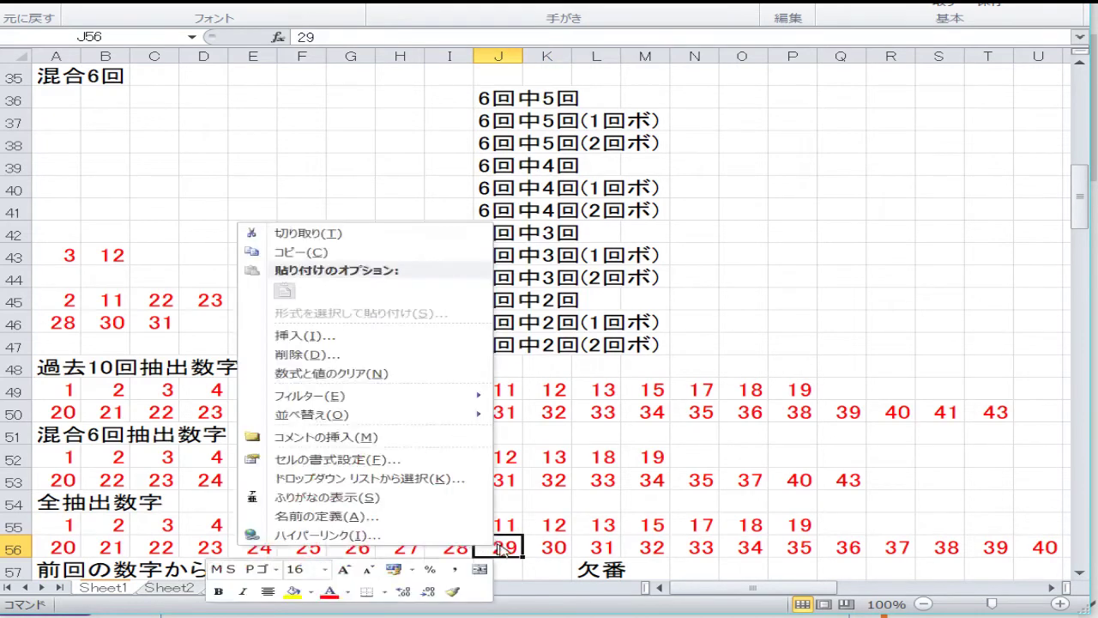
pyautogui.click(399, 360)
pyautogui.click(327, 328)
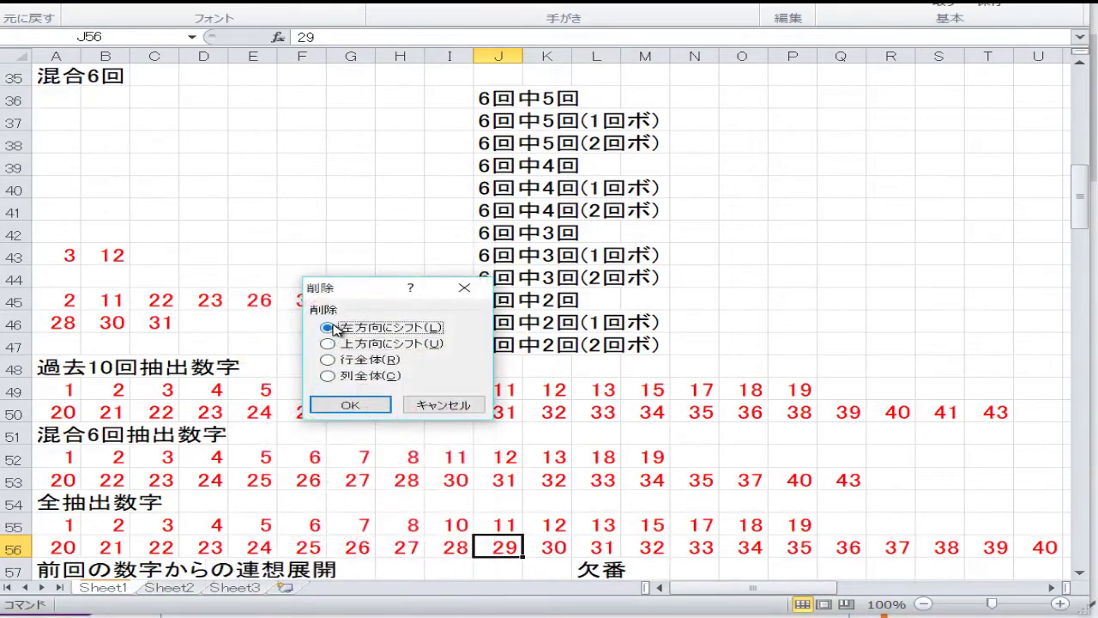
pyautogui.click(348, 405)
# - Check the rest of the second 全抽出数字 line in row 56, through its last number, against the two lists above
pyautogui.press('Right')
pyautogui.press('Right')
pyautogui.press('Right')
pyautogui.press('Right')
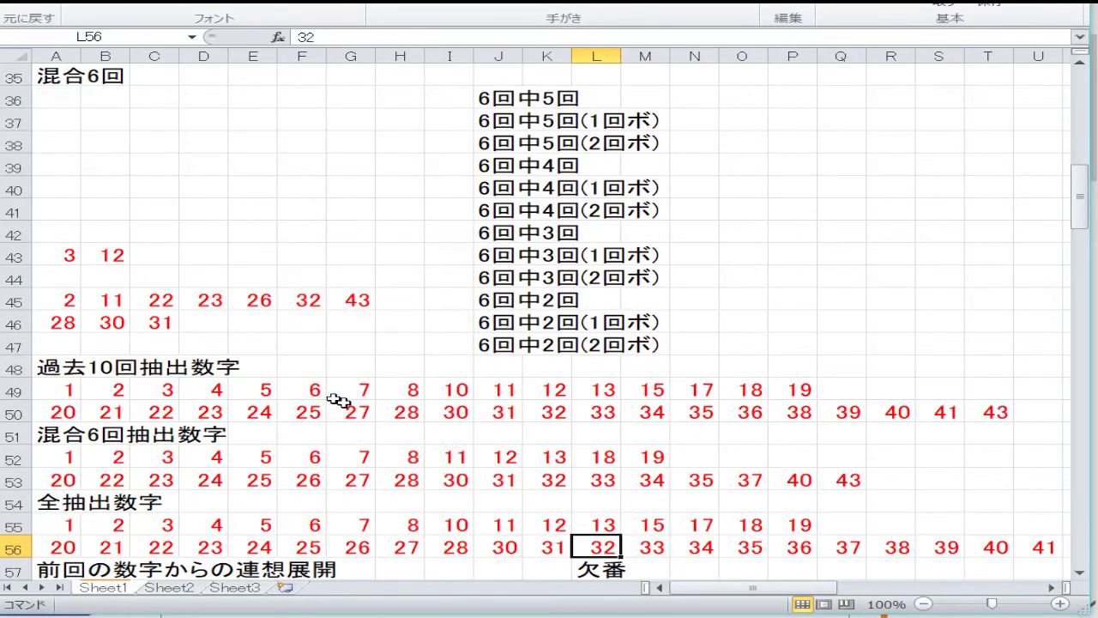
pyautogui.press('Right')
pyautogui.press('Right')
pyautogui.press('Right')
pyautogui.press('Right')
pyautogui.press('Right')
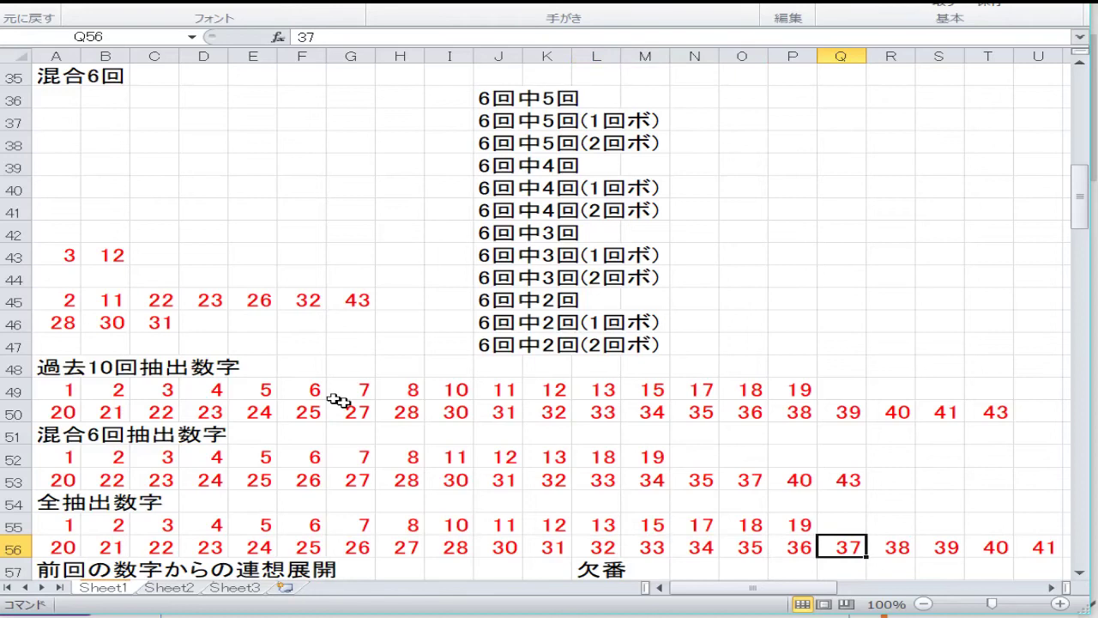
pyautogui.press('Right')
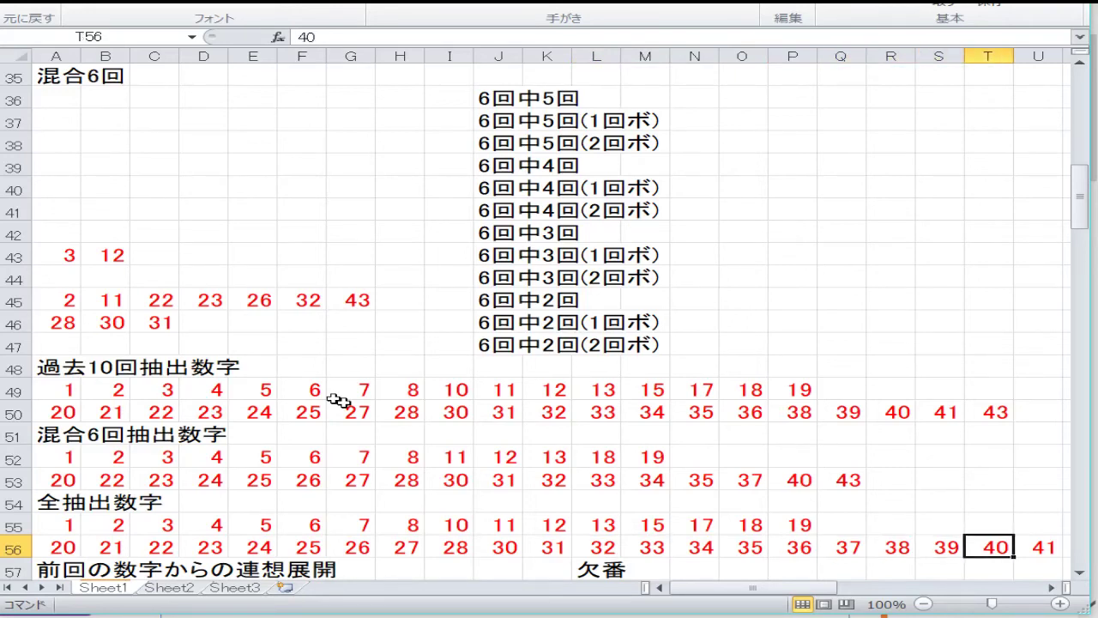
pyautogui.press('Right')
pyautogui.press('Right')
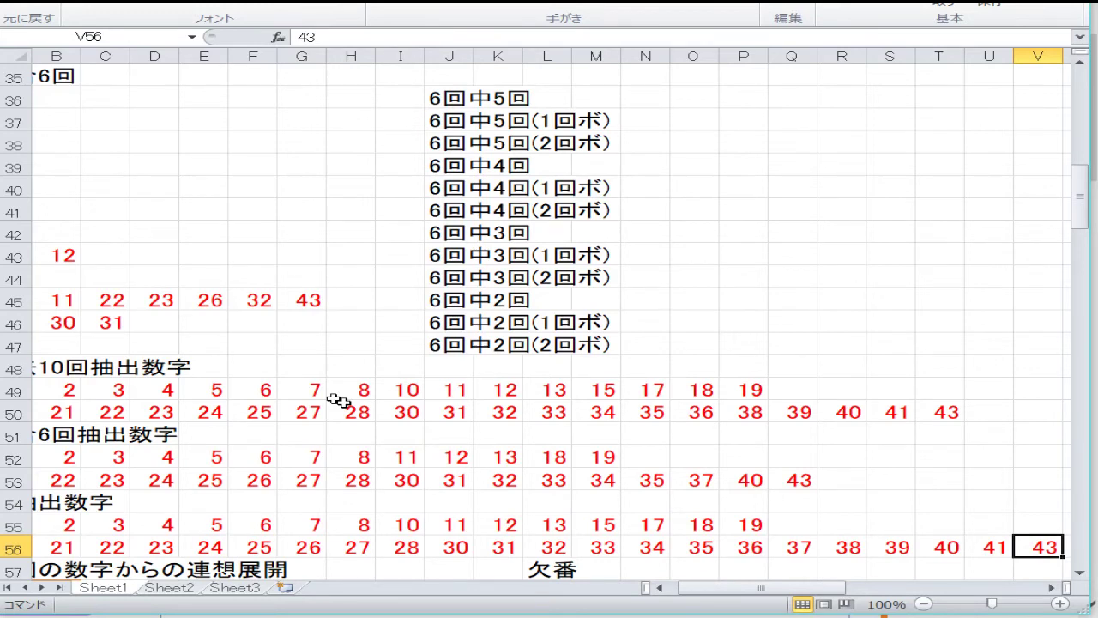
# - Set the font colour of the whole 前回の数字からの連想展開 number grid in rows 58 to 62 to black
pyautogui.press('Left')
pyautogui.press('Left')
pyautogui.press('Left')
pyautogui.press('Left')
pyautogui.press('Left')
pyautogui.press('Left')
pyautogui.press('Left')
pyautogui.press('Left')
pyautogui.press('Left')
pyautogui.press('Left')
pyautogui.press('Left')
pyautogui.press('Left')
pyautogui.press('Left')
pyautogui.press('Left')
pyautogui.press('Left')
pyautogui.press('Left')
pyautogui.press('Left')
pyautogui.press('Left')
pyautogui.press('Left')
pyautogui.press('Left')
pyautogui.press('Down')
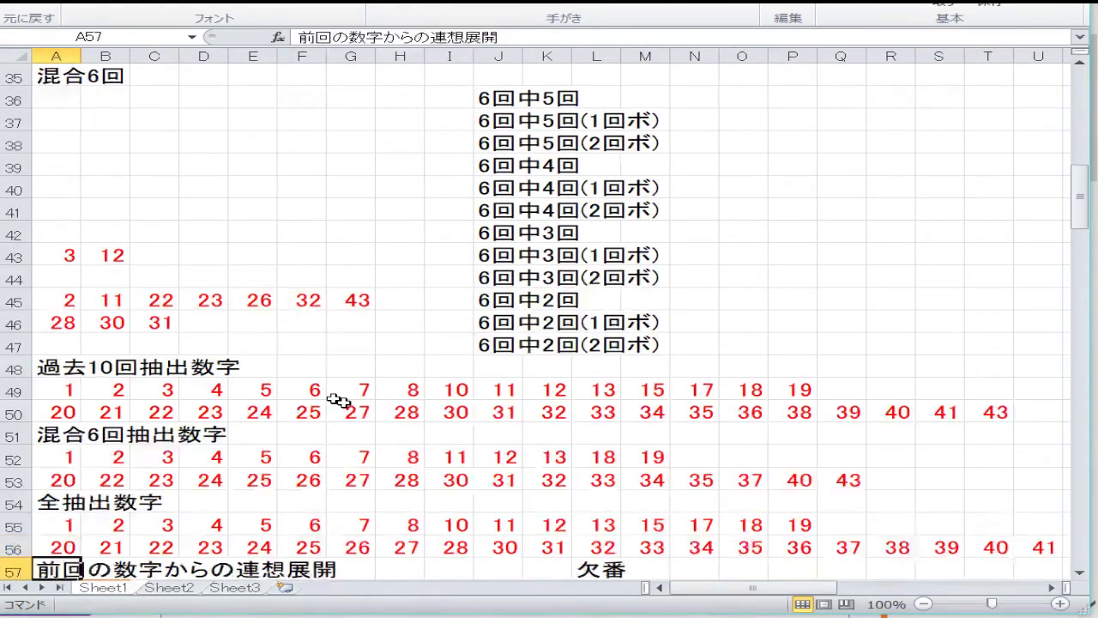
pyautogui.press('Down')
pyautogui.press('Down')
pyautogui.press('Down')
pyautogui.press('Down')
pyautogui.press('Down')
pyautogui.press('Down')
pyautogui.press('Down')
pyautogui.press('Down')
pyautogui.press('Down')
pyautogui.press('Down')
pyautogui.press('Down')
pyautogui.press('Down')
pyautogui.press('Down')
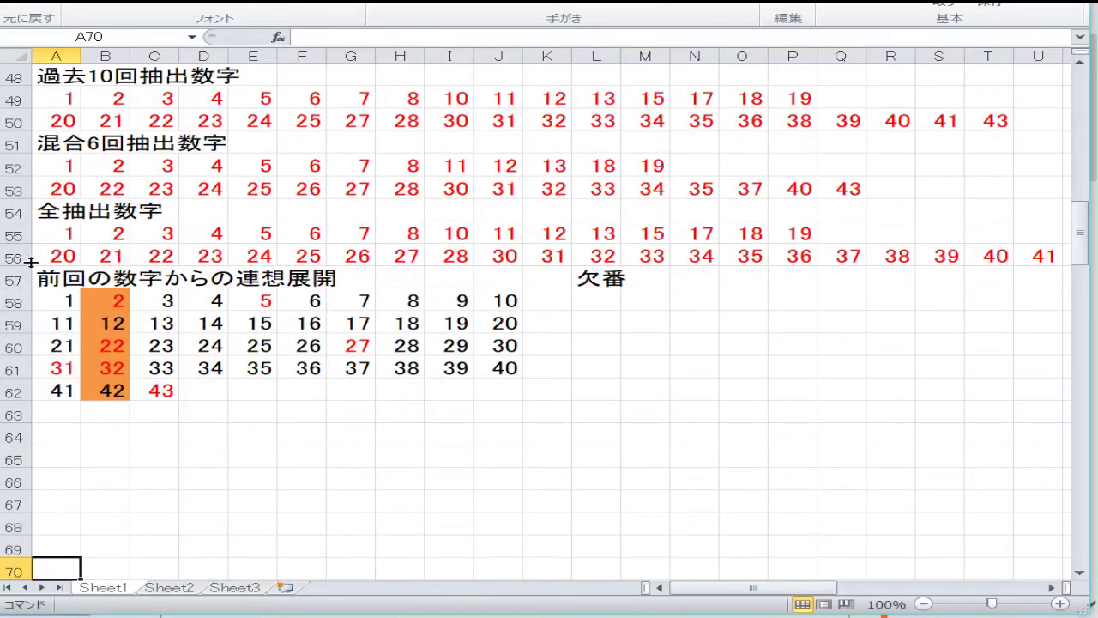
pyautogui.moveTo(12, 300); pyautogui.dragTo(12, 390)
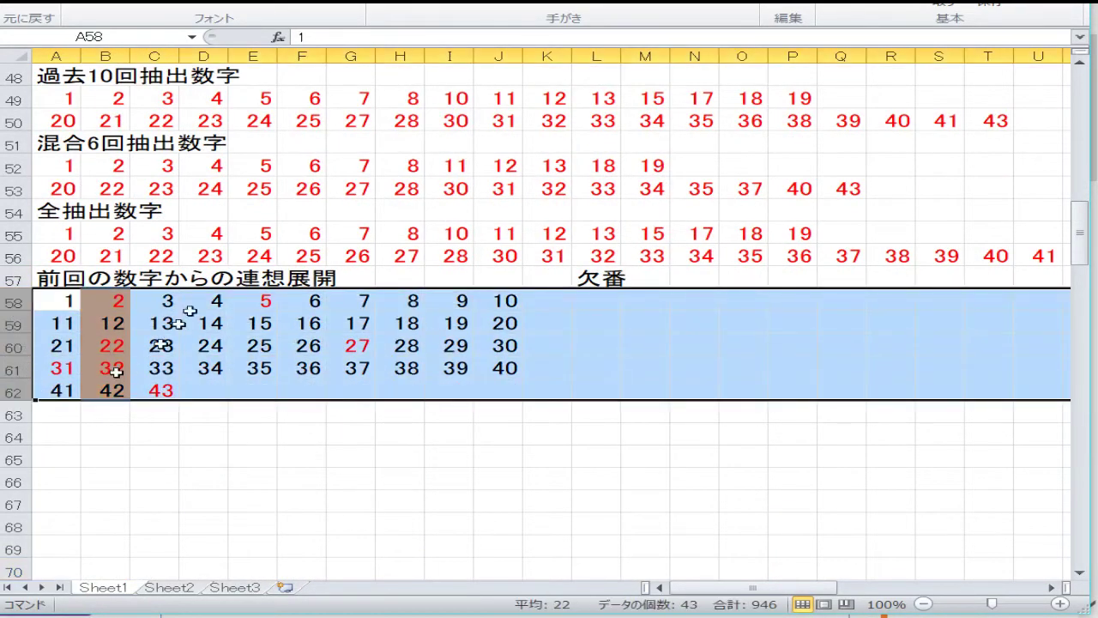
pyautogui.click(347, 17)
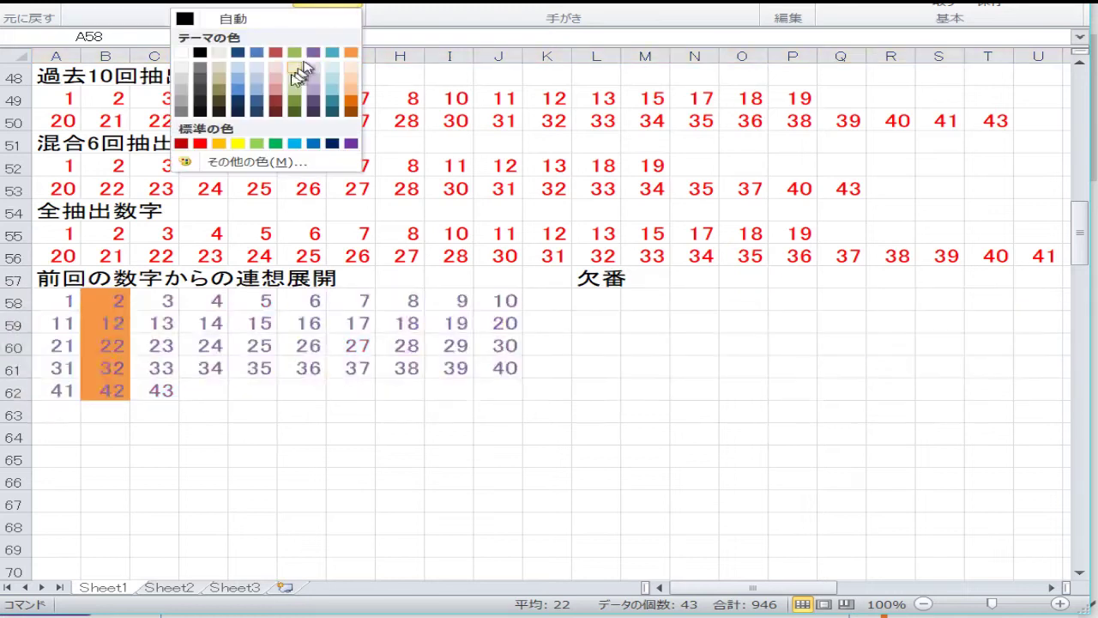
pyautogui.click(202, 53)
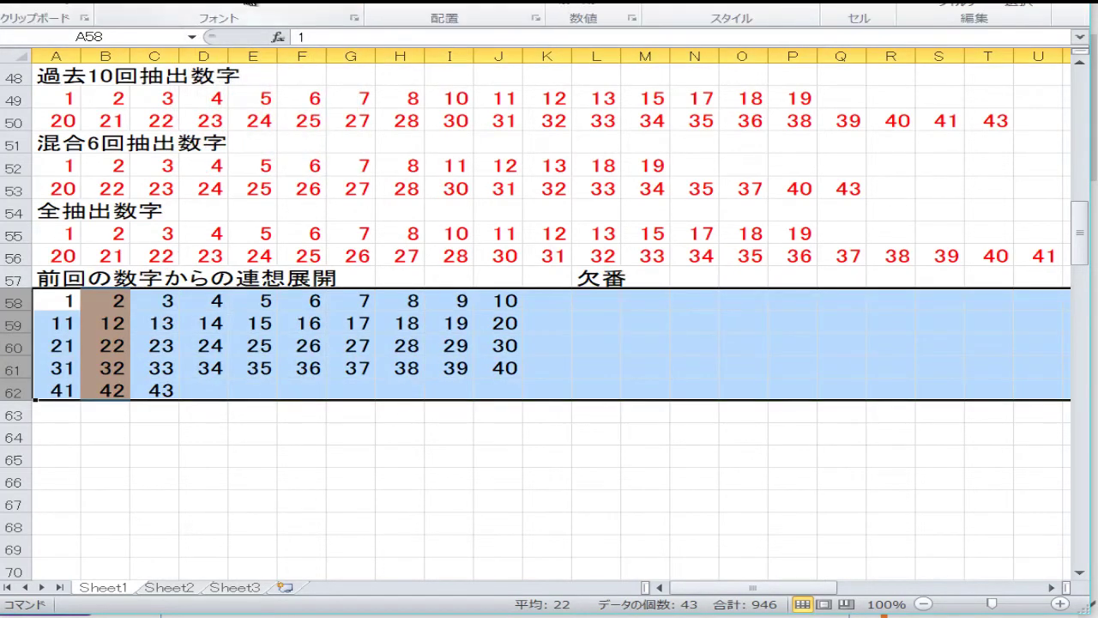
# - Remove the fill colour from rows 58 to 62 of the 前回の数字からの連想展開 grid
pyautogui.click(271, 5)
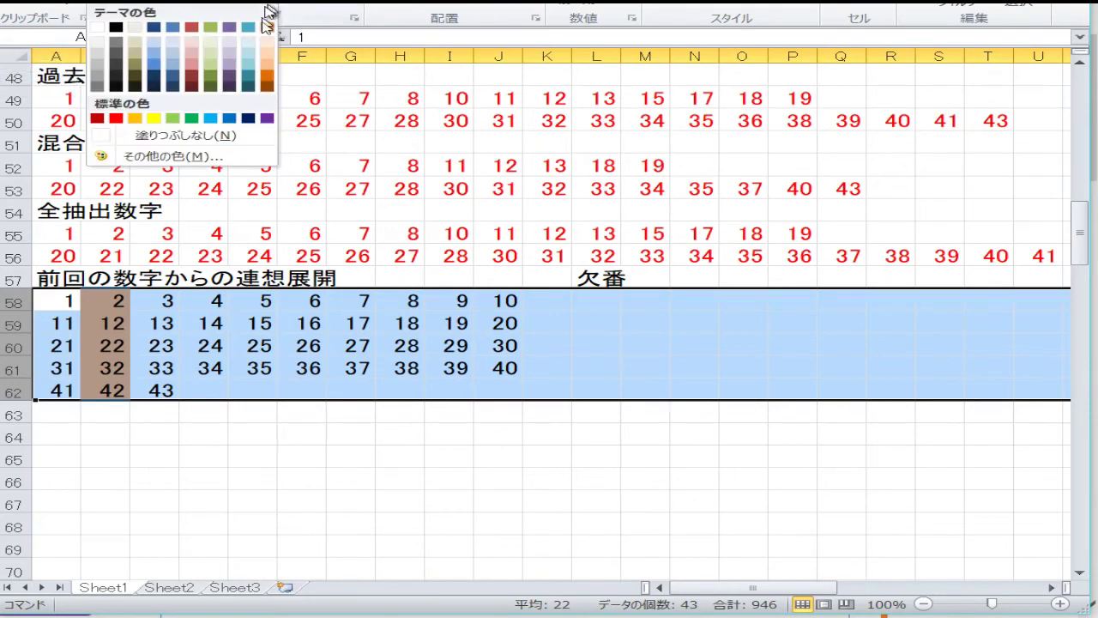
pyautogui.click(204, 135)
pyautogui.click(249, 323)
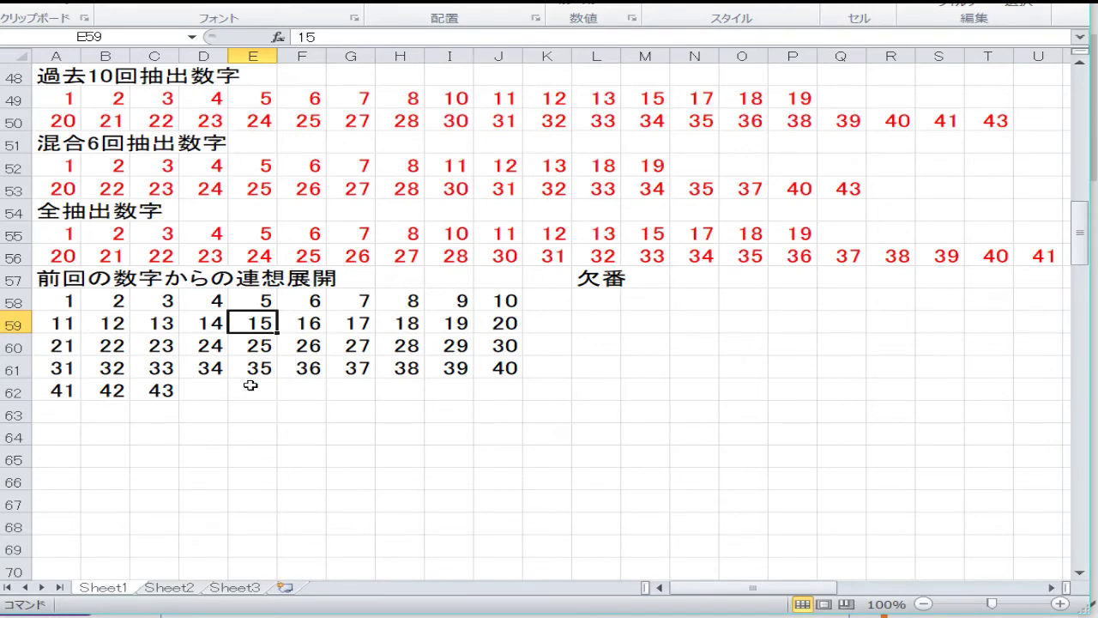
pyautogui.click(285, 367)
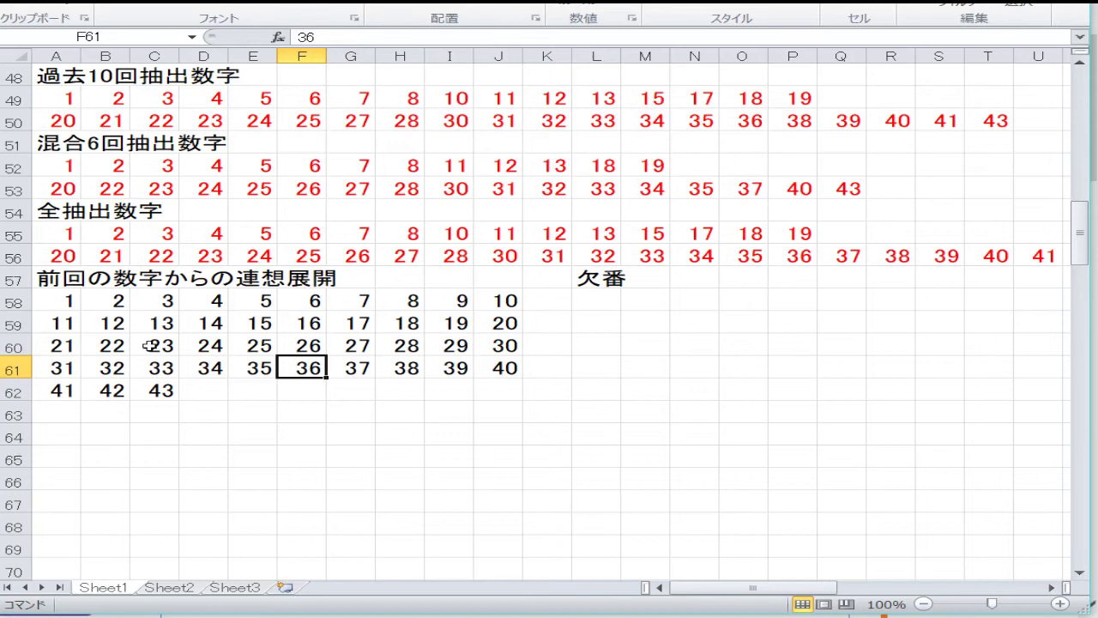
# - Colour the numbers 1, 7, 13, 20, 24, 40 and 43 red in the 前回の数字からの連想展開 grid
pyautogui.click(60, 299)
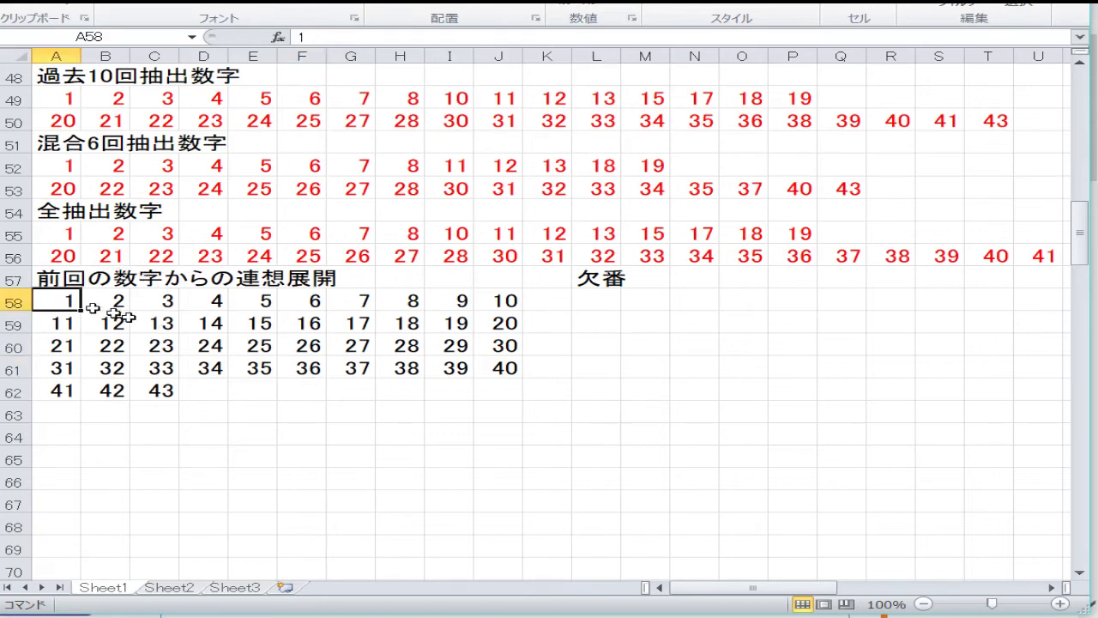
pyautogui.keyDown('ctrl'); pyautogui.click(391, 301); pyautogui.keyUp('ctrl')
pyautogui.click(365, 290)
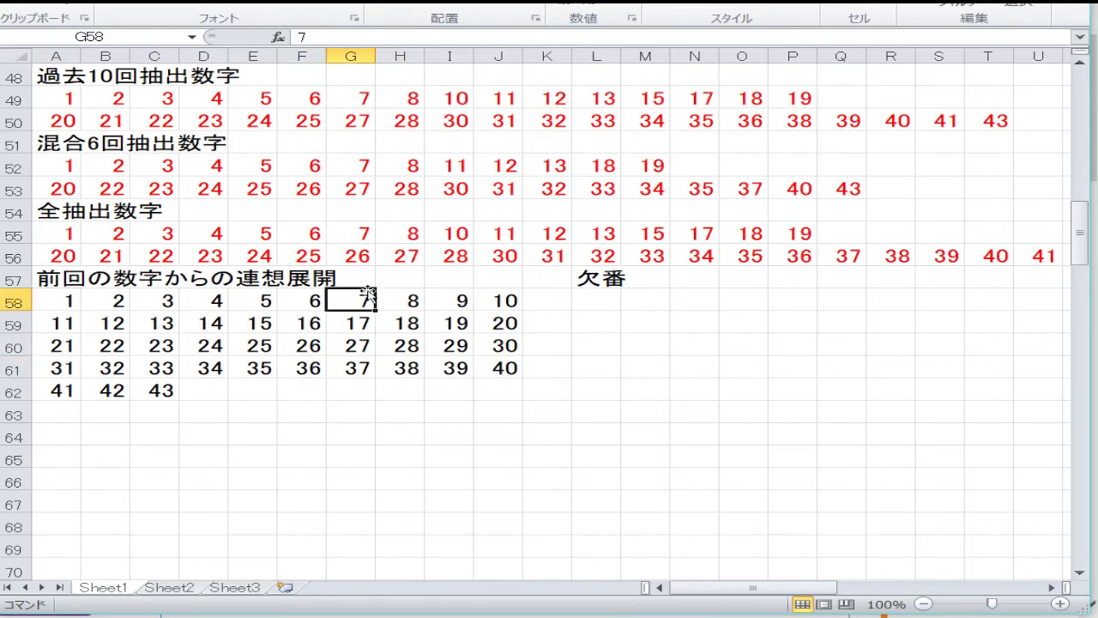
pyautogui.keyDown('ctrl'); pyautogui.click(64, 296); pyautogui.keyUp('ctrl')
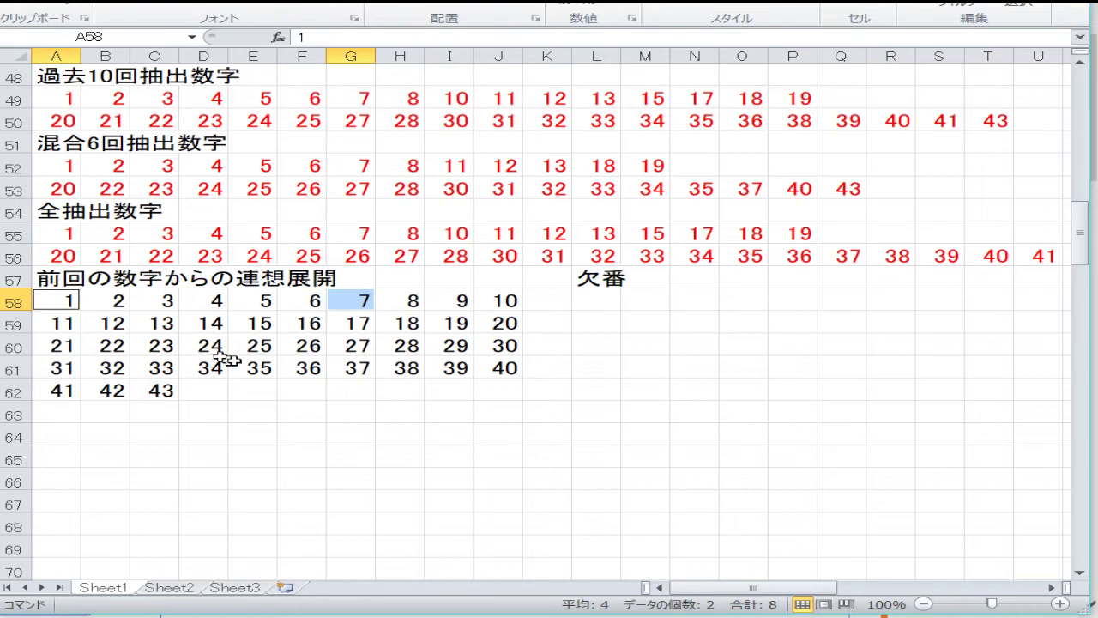
pyautogui.keyDown('ctrl'); pyautogui.click(162, 325); pyautogui.keyUp('ctrl')
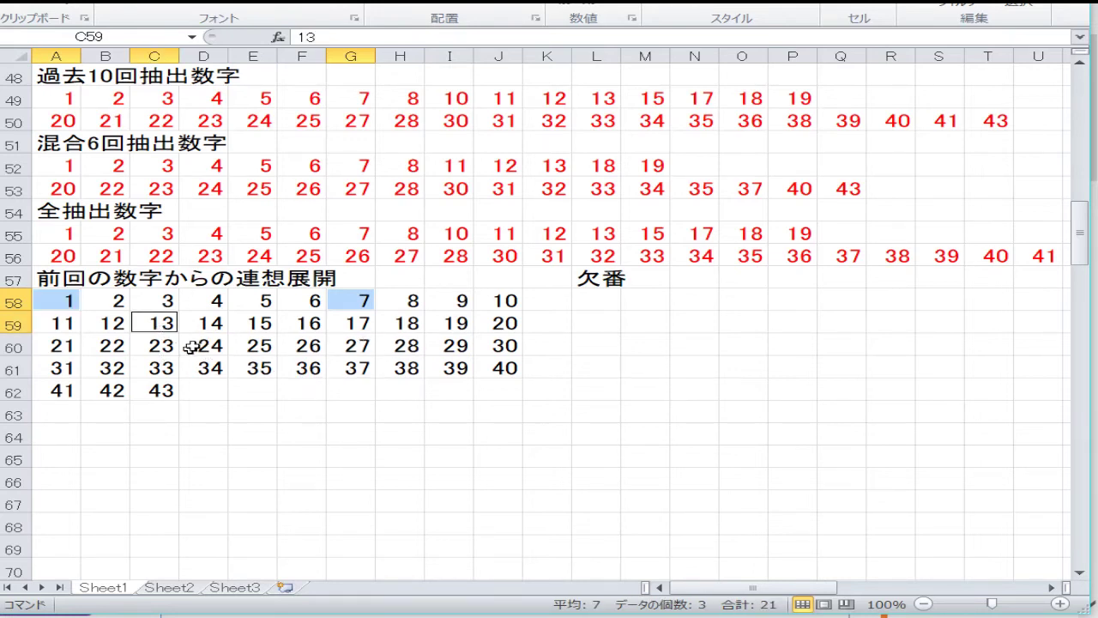
pyautogui.keyDown('ctrl'); pyautogui.click(192, 346); pyautogui.keyUp('ctrl')
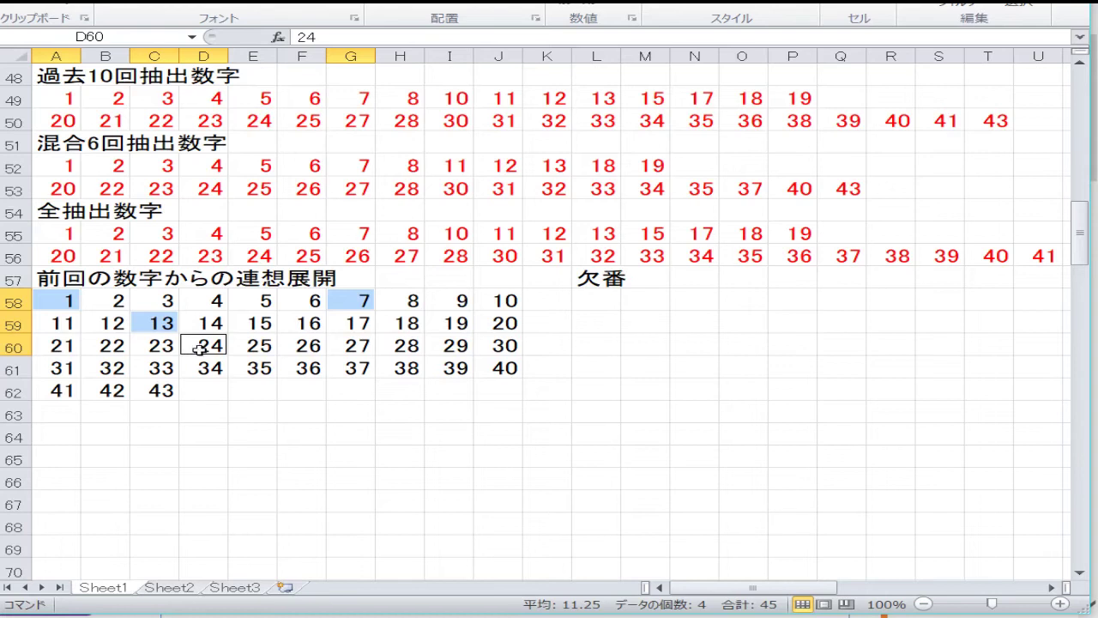
pyautogui.keyDown('ctrl'); pyautogui.click(498, 367); pyautogui.keyUp('ctrl')
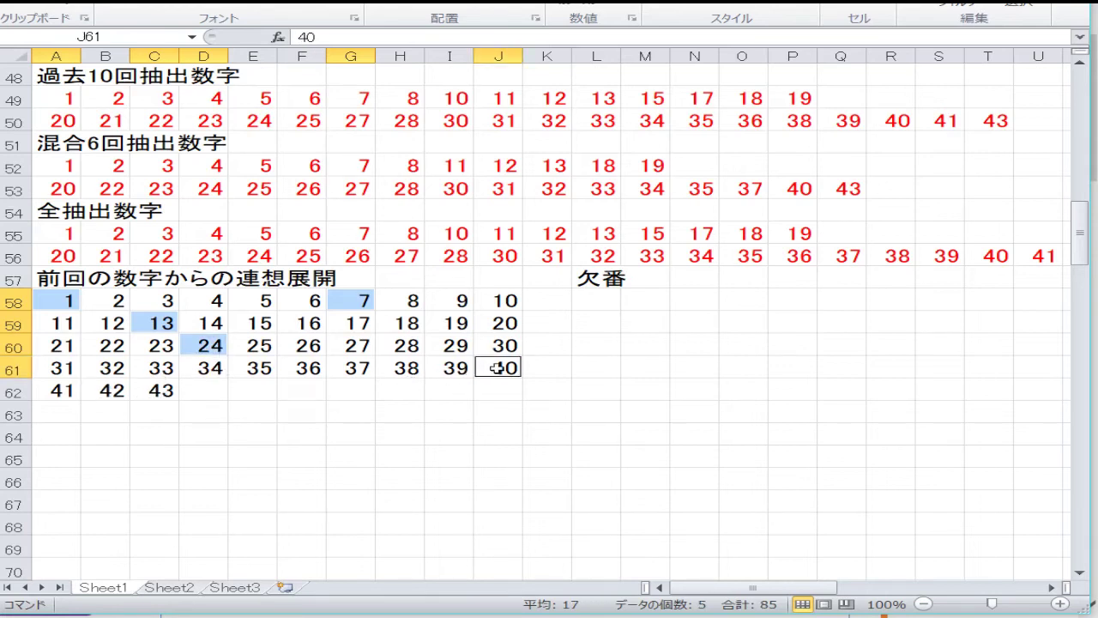
pyautogui.keyDown('ctrl'); pyautogui.click(155, 390); pyautogui.keyUp('ctrl')
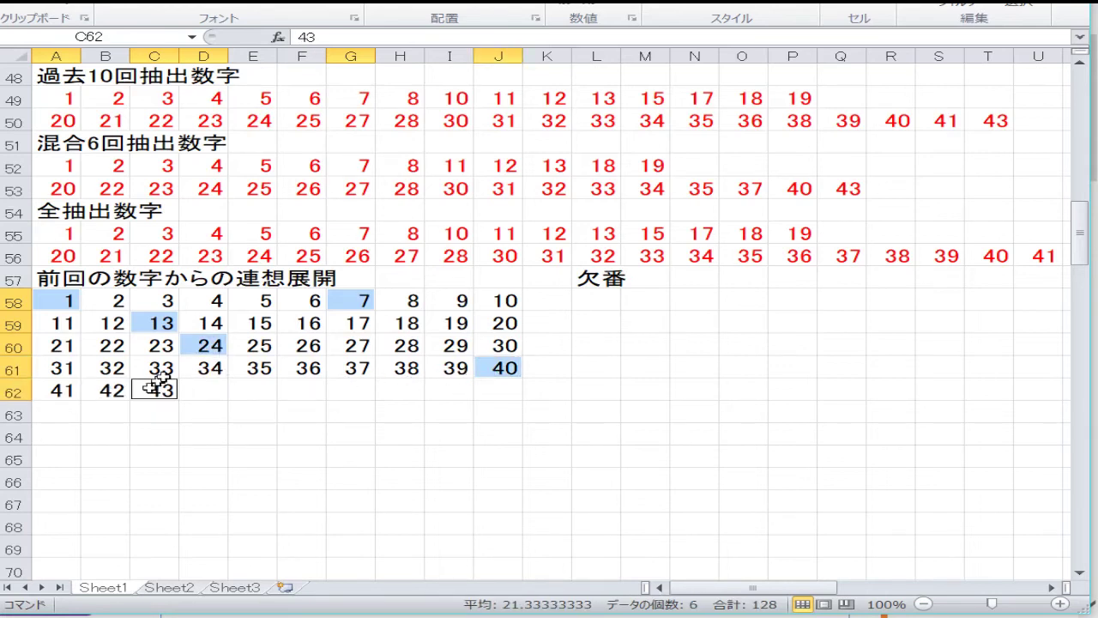
pyautogui.keyDown('ctrl'); pyautogui.click(504, 322); pyautogui.keyUp('ctrl')
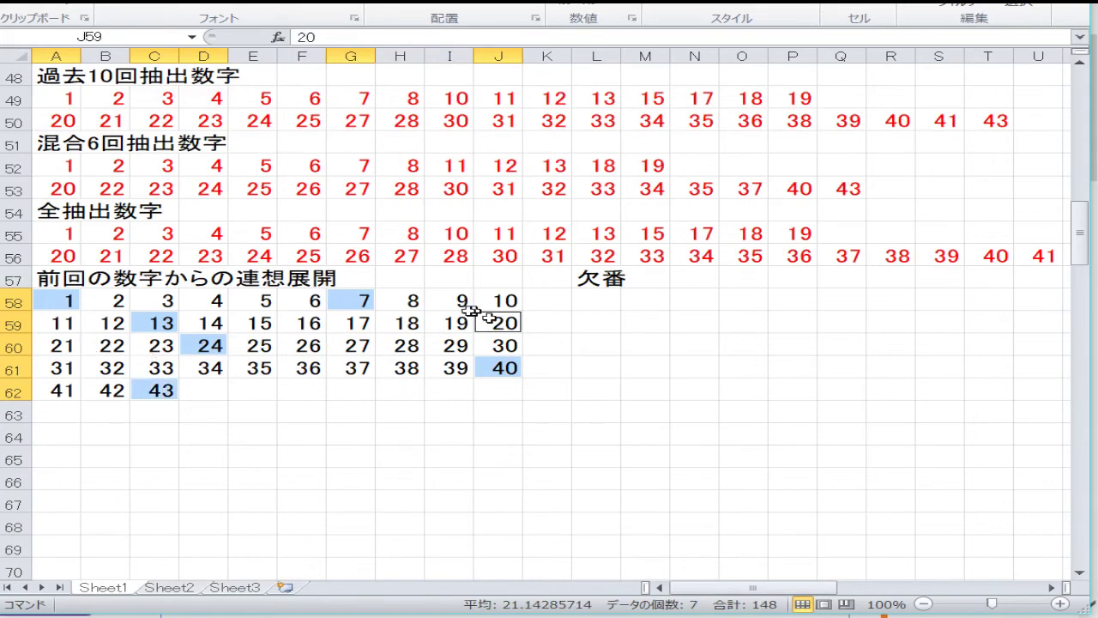
pyautogui.click(306, 7)
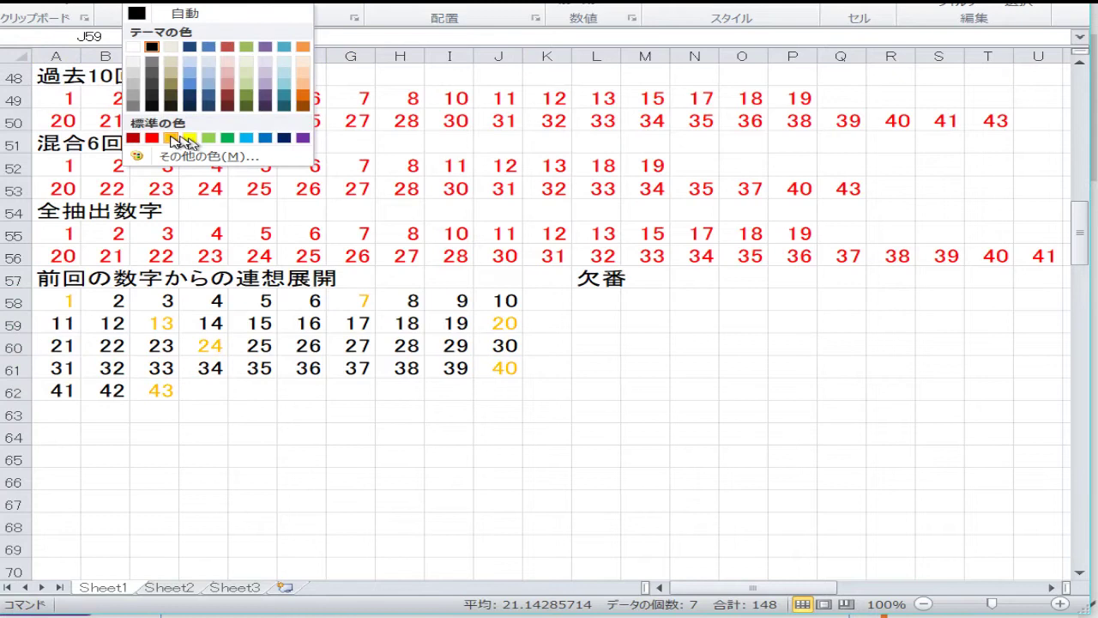
pyautogui.click(151, 138)
pyautogui.click(266, 322)
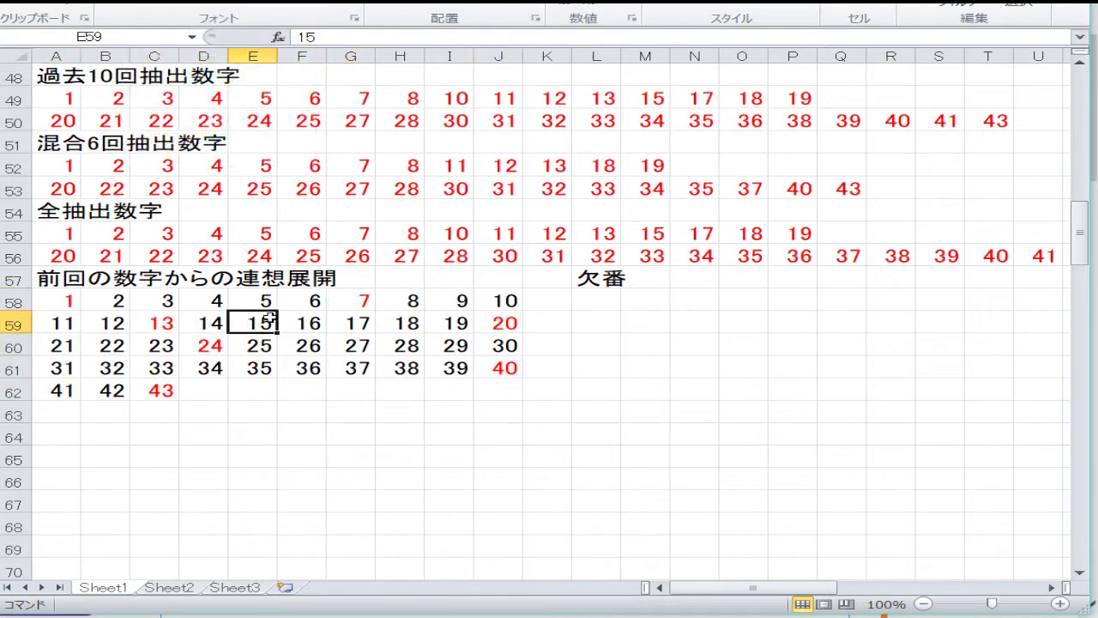
# - Fill the columns C58:C62 and J58:J61 of the 前回の数字からの連想展開 grid with the theme's orange
pyautogui.moveTo(175, 297); pyautogui.dragTo(168, 390)
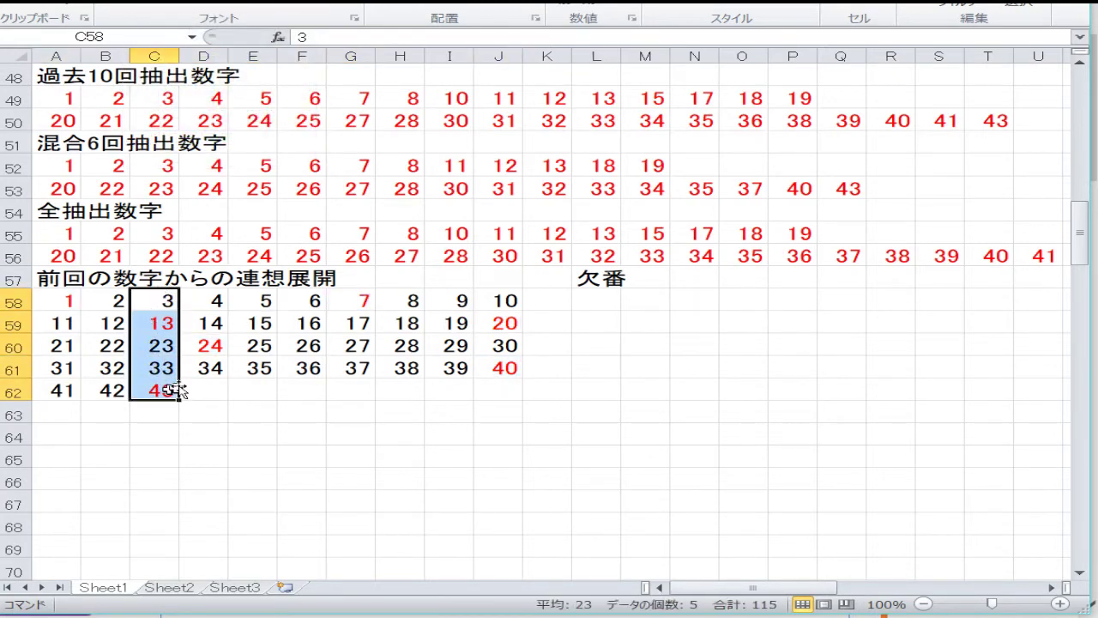
pyautogui.keyDown('ctrl'); pyautogui.moveTo(491, 296); pyautogui.dragTo(488, 370); pyautogui.keyUp('ctrl')
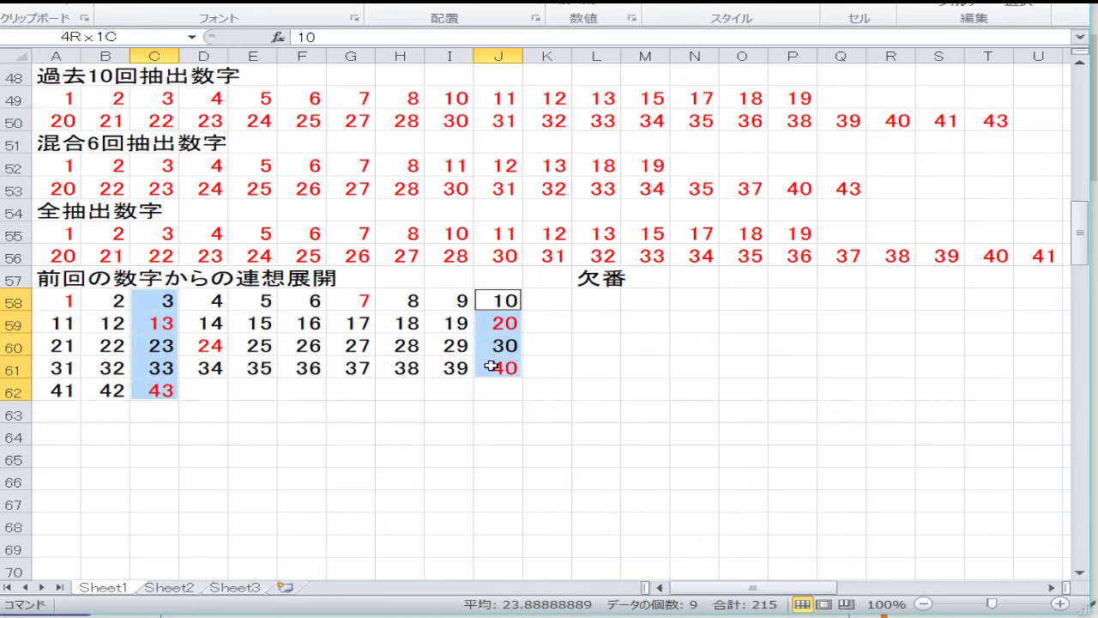
pyautogui.click(276, 26)
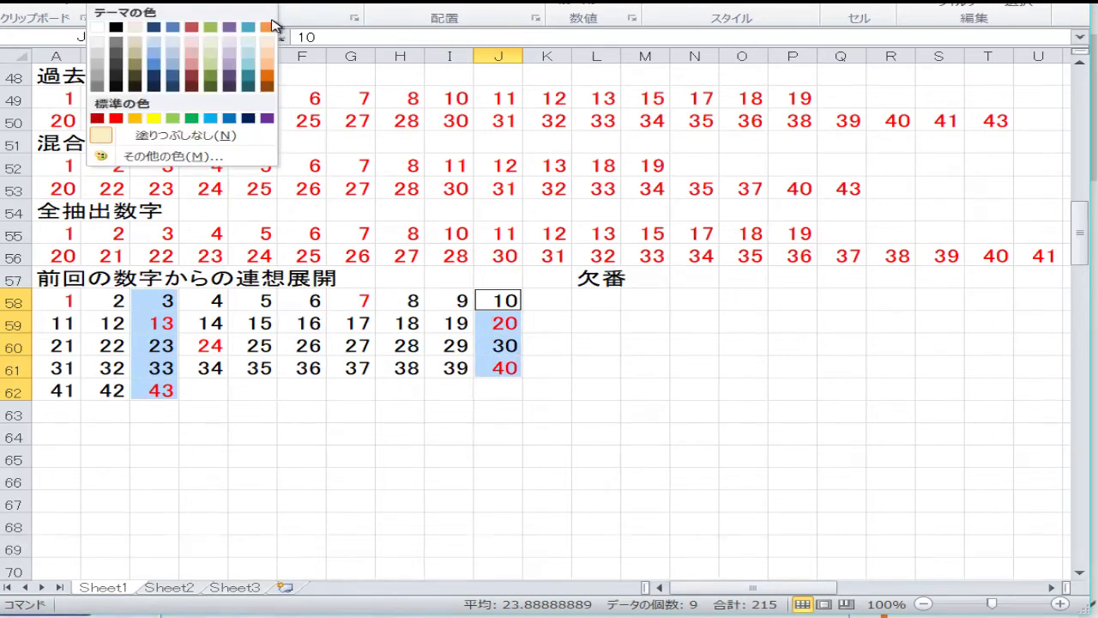
pyautogui.click(269, 27)
pyautogui.click(351, 345)
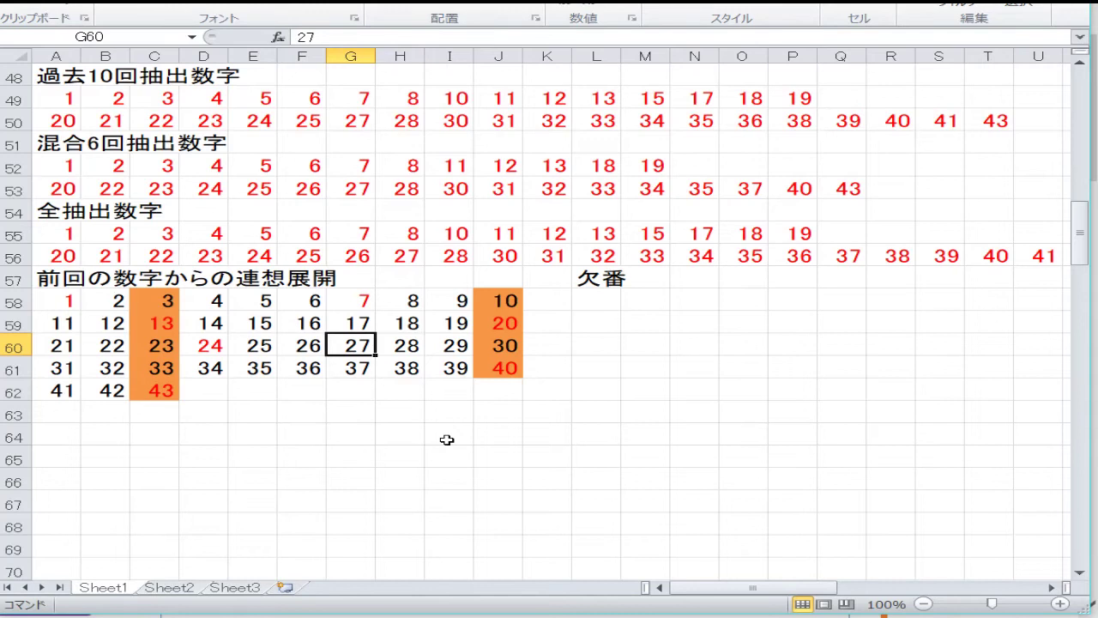
pyautogui.moveTo(348, 323); pyautogui.dragTo(351, 367)
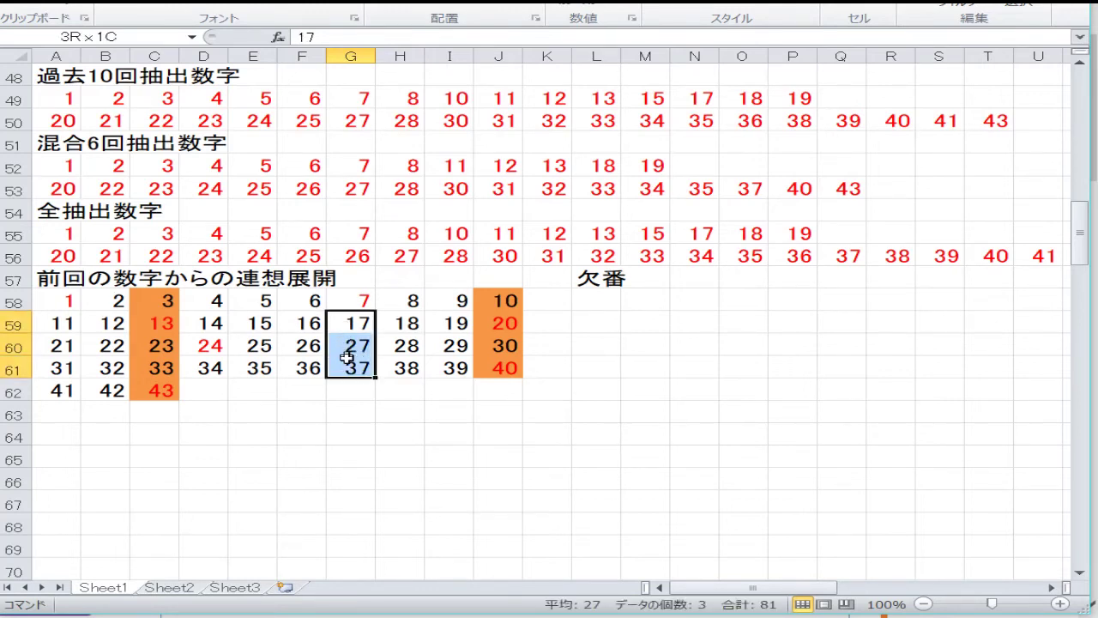
pyautogui.moveTo(216, 309); pyautogui.dragTo(219, 369)
pyautogui.moveTo(78, 307); pyautogui.dragTo(65, 390)
pyautogui.click(309, 338)
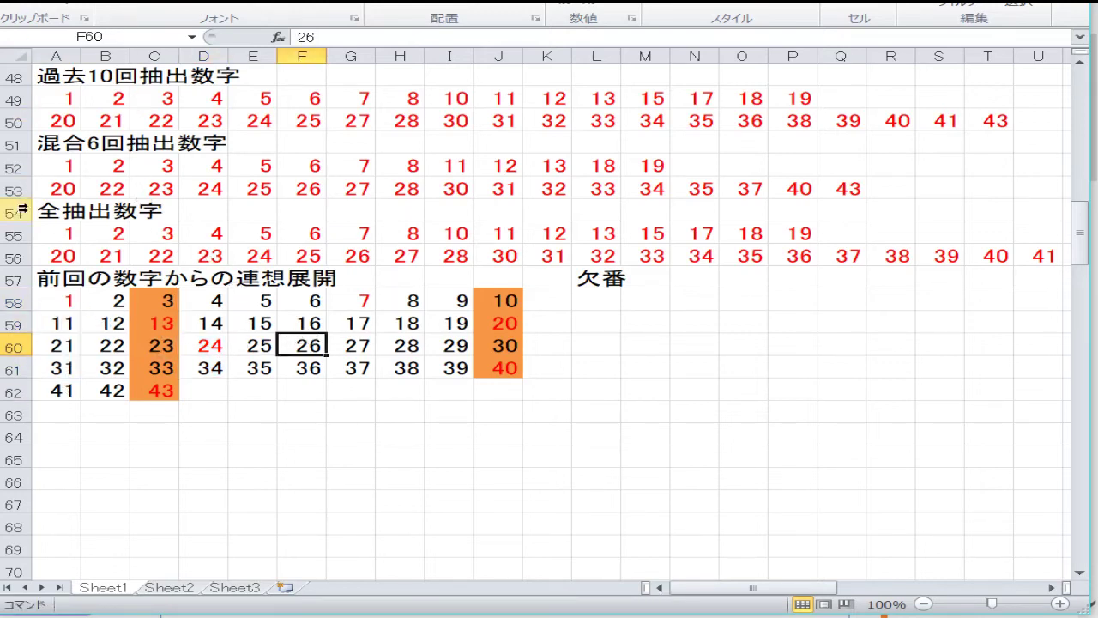
# - Copy the 全抽出数字 rows 55 and 56 and paste them over rows 120 and 121 in the 参考回抽出数字 section
pyautogui.moveTo(14, 227); pyautogui.dragTo(17, 249)
pyautogui.rightClick(17, 249)
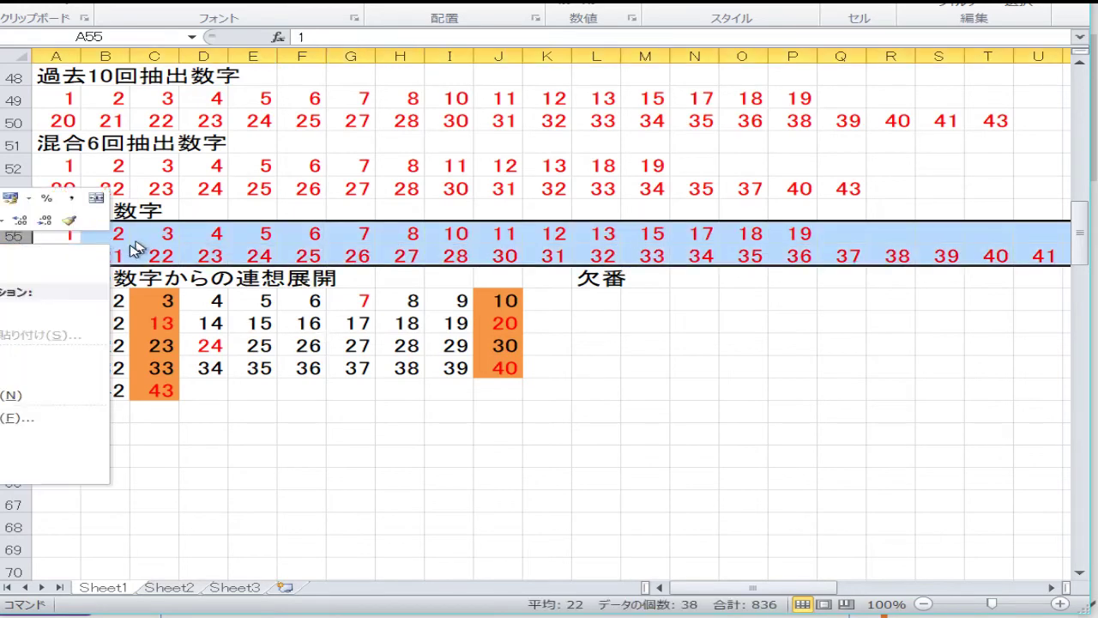
pyautogui.click(90, 272)
pyautogui.scroll(-20, 132, 319)
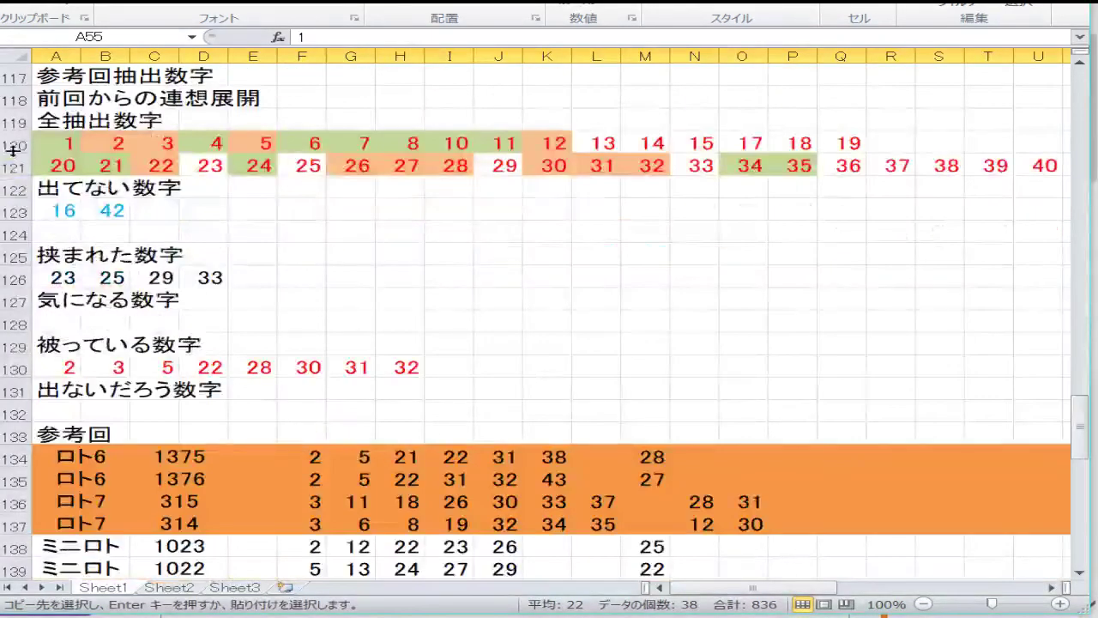
pyautogui.moveTo(14, 149); pyautogui.dragTo(12, 168)
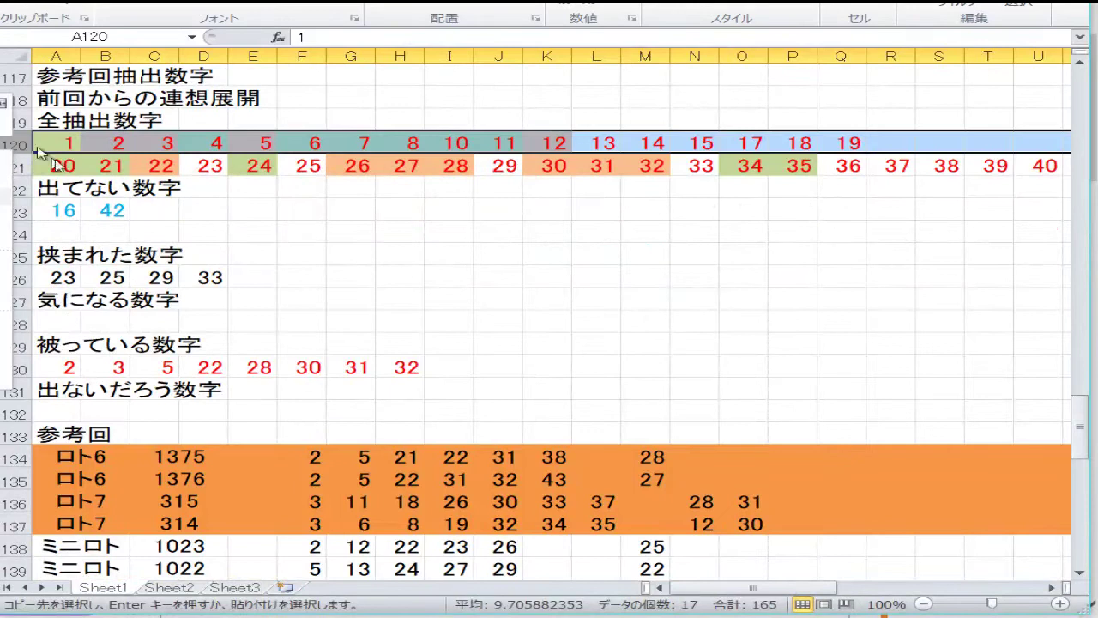
pyautogui.hotkey('ctrl', 'v')
pyautogui.click(242, 226)
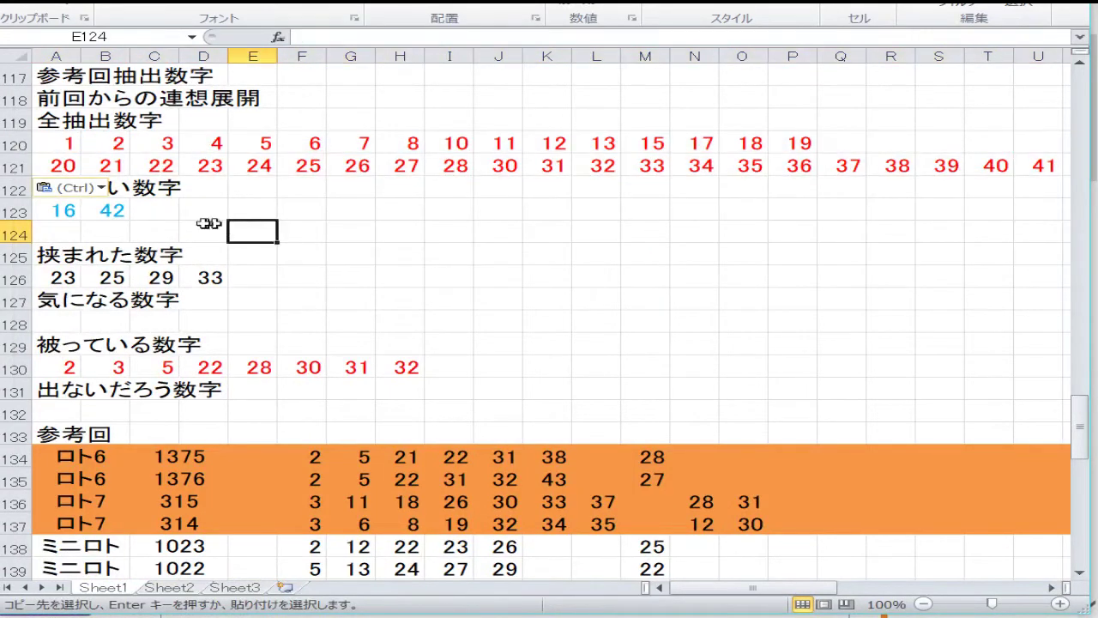
# - Enter 9, 14, 16, 29 and 42 in A123:E123 under 出てない数字
pyautogui.click(74, 211)
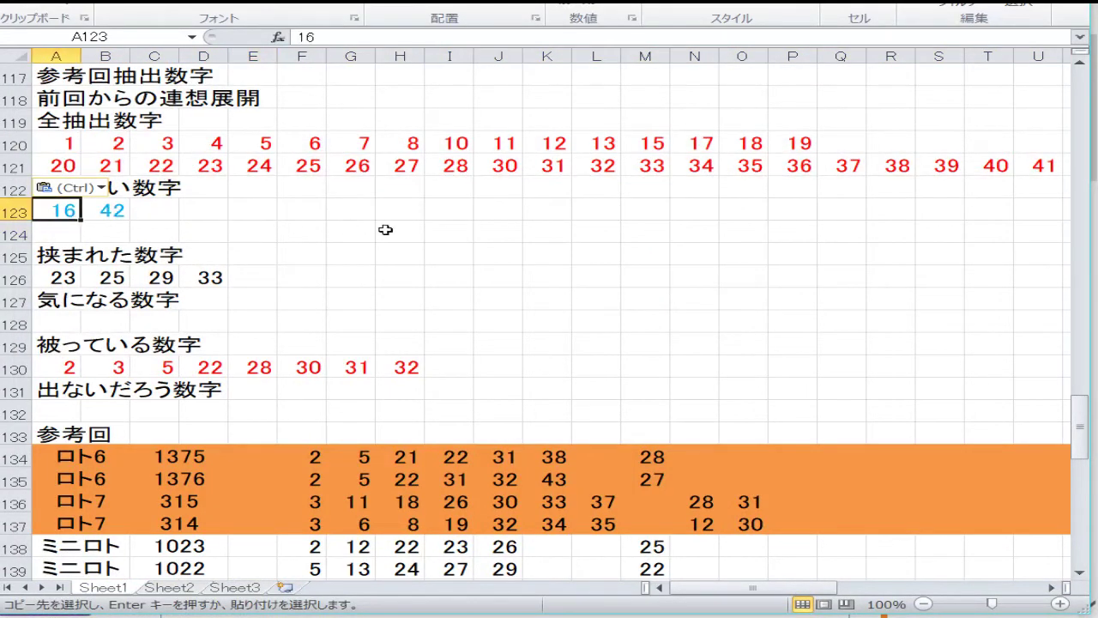
pyautogui.write('9')
pyautogui.press('Tab')
pyautogui.write('1')
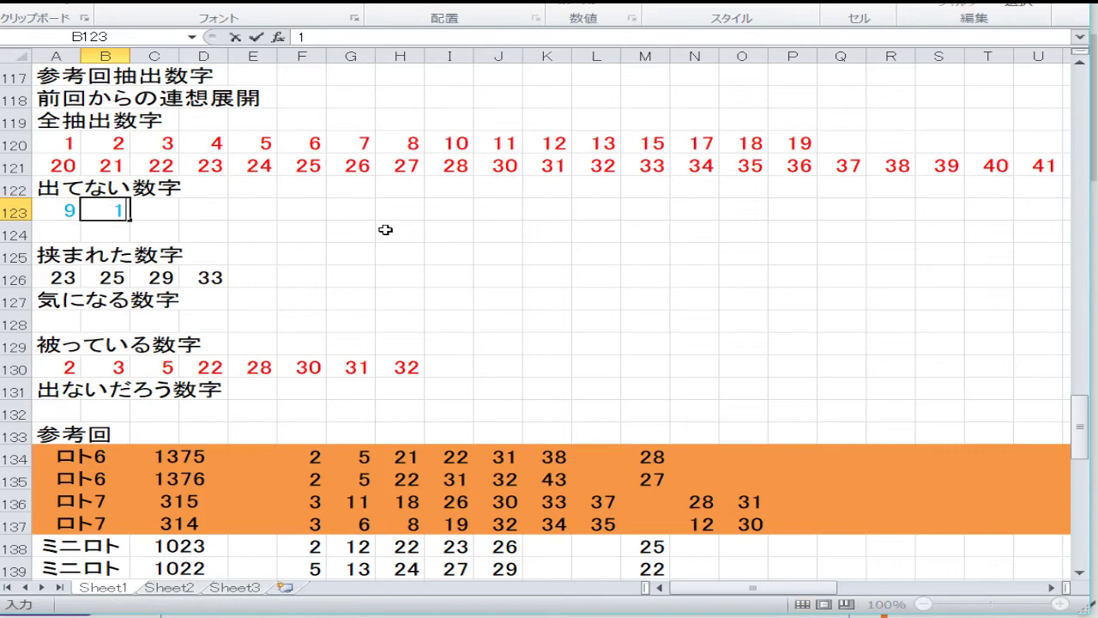
pyautogui.write('4')
pyautogui.press('Tab')
pyautogui.write('16')
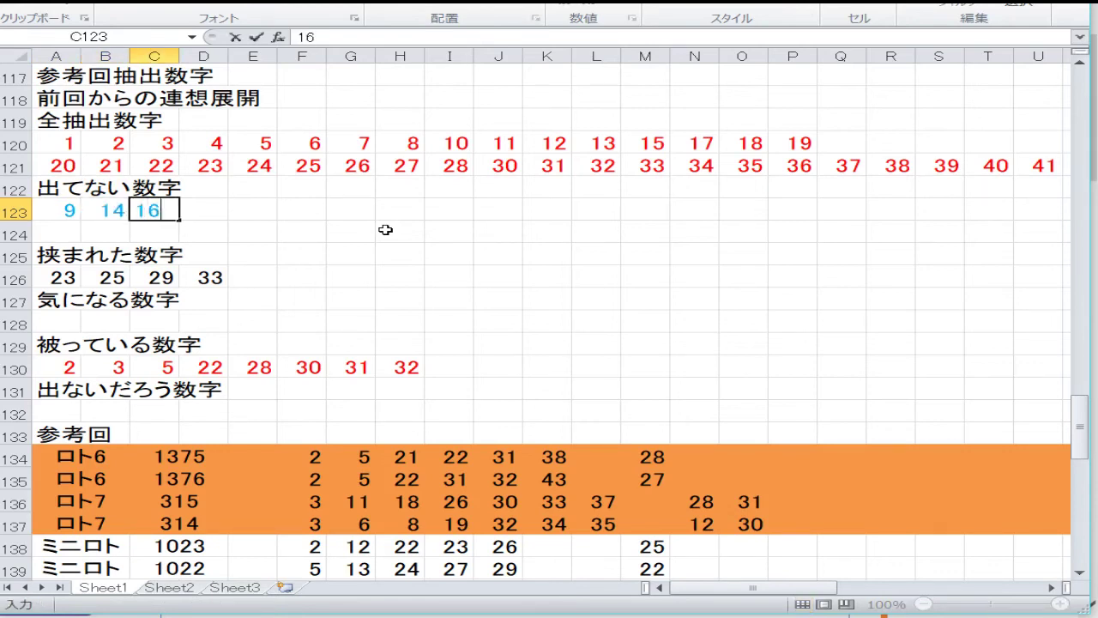
pyautogui.press('Tab')
pyautogui.write('29')
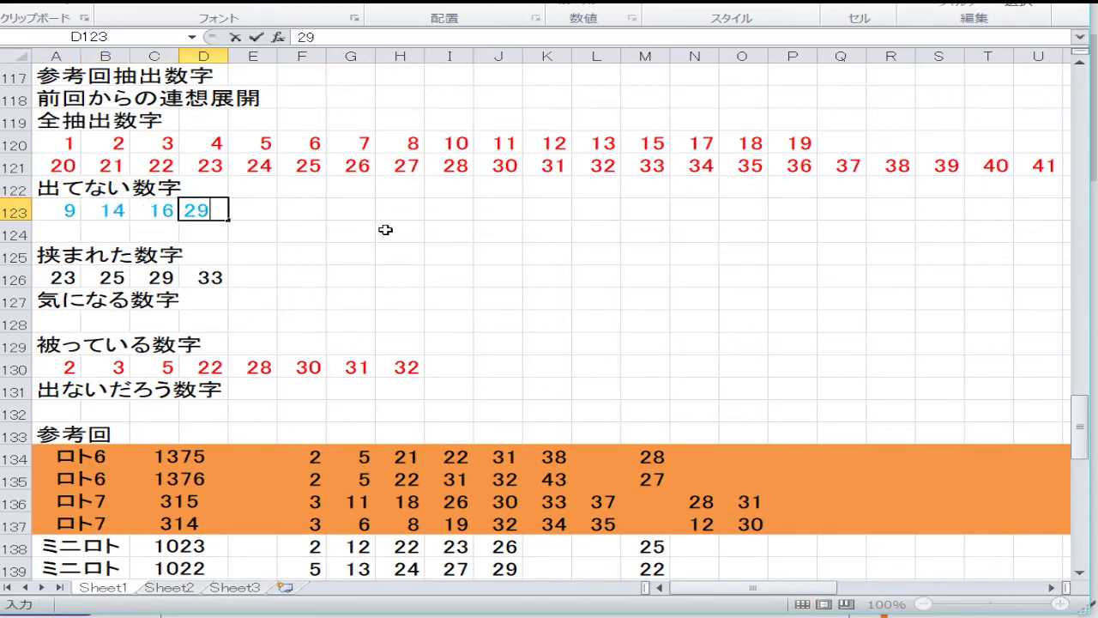
pyautogui.press('Tab')
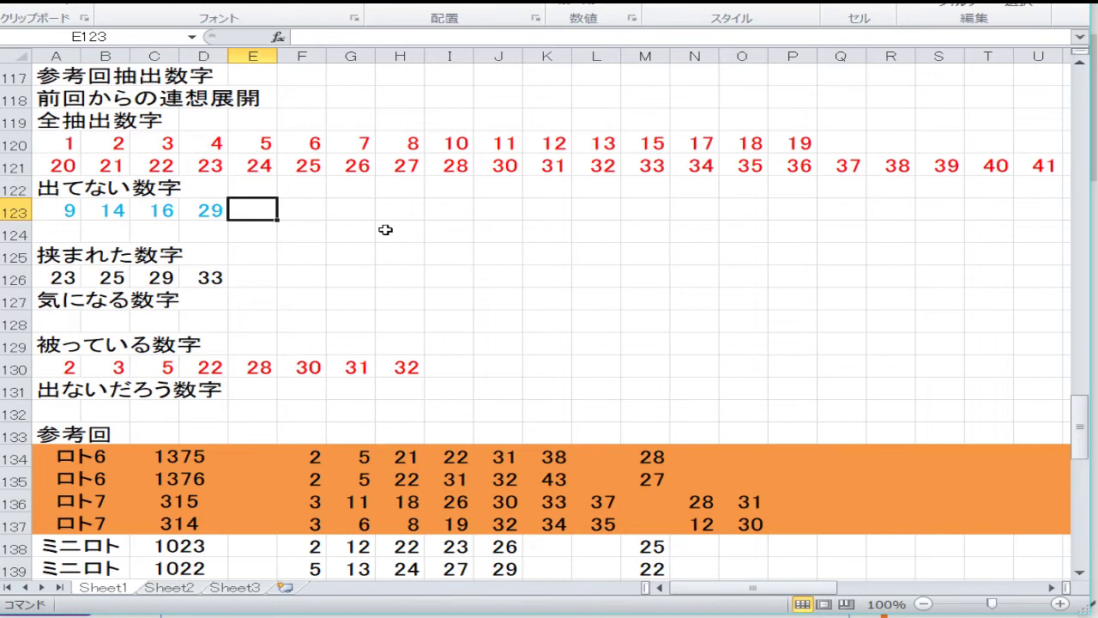
pyautogui.write('3')
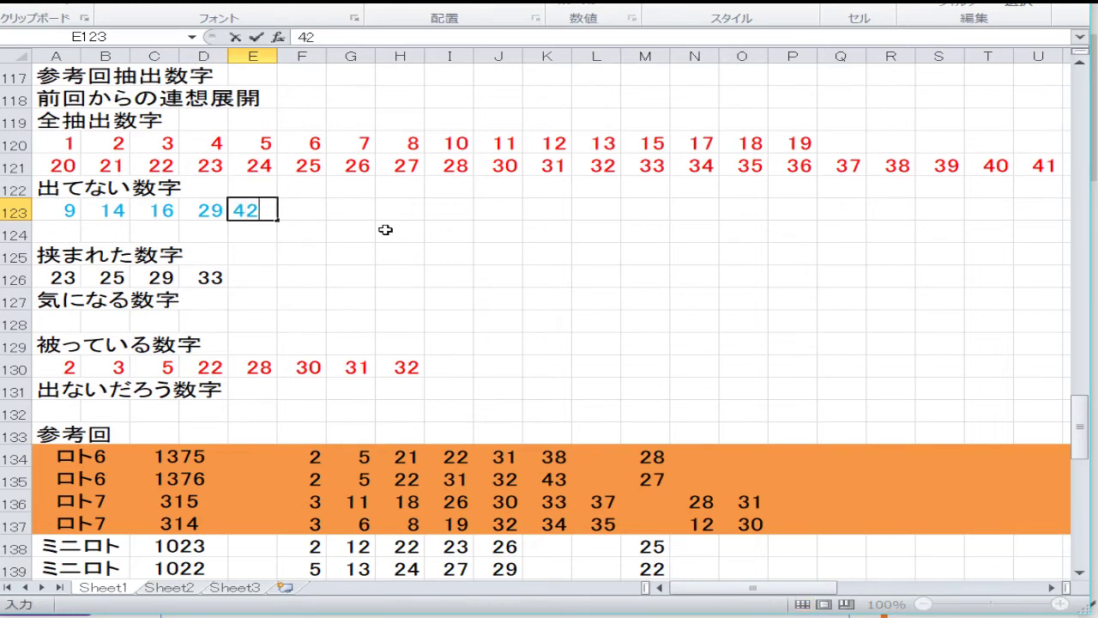
pyautogui.press('Right')
# - Examine the far end of the 全抽出数字 rows 120 and 121 and return to the 挟まれた数字 row
pyautogui.press('Right')
pyautogui.press('Right')
pyautogui.press('Right')
pyautogui.press('Right')
pyautogui.press('Right')
pyautogui.press('Right')
pyautogui.press('Right')
pyautogui.press('Right')
pyautogui.press('Right')
pyautogui.press('Right')
pyautogui.press('Right')
pyautogui.press('Right')
pyautogui.press('Right')
pyautogui.press('Right')
pyautogui.press('Right')
pyautogui.press('Right')
pyautogui.press('Right')
pyautogui.press('Right')
pyautogui.press('Right')
pyautogui.press('Left')
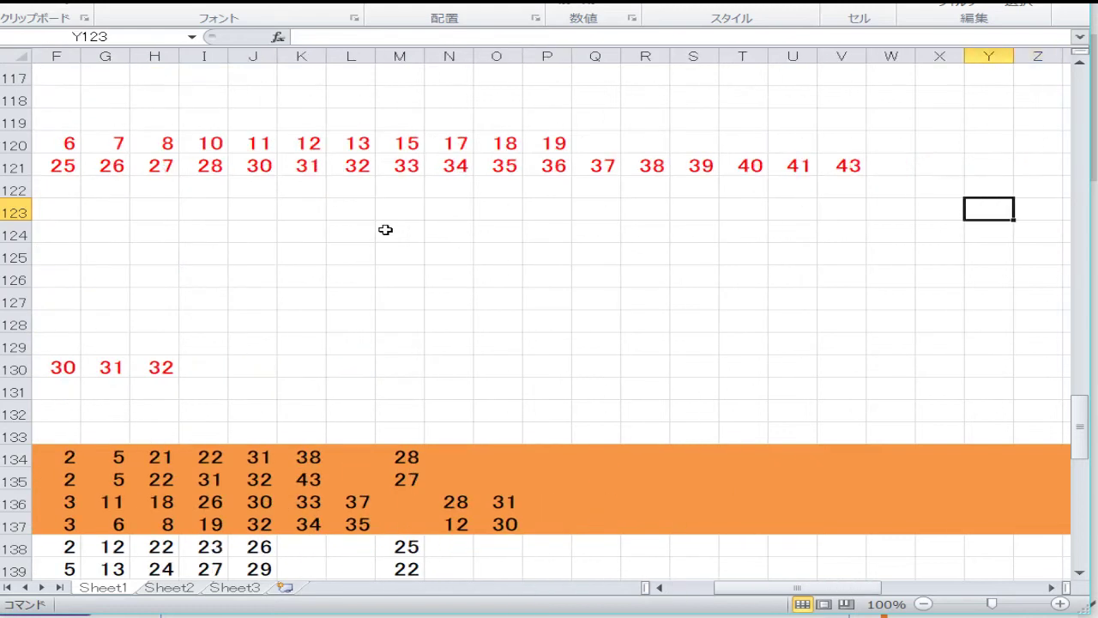
pyautogui.press('Left')
pyautogui.press('Left')
pyautogui.press('Left')
pyautogui.press('Left')
pyautogui.press('Left')
pyautogui.press('Left')
pyautogui.press('Left')
pyautogui.press('Left')
pyautogui.press('Left')
pyautogui.press('Left')
pyautogui.press('Left')
pyautogui.press('Left')
pyautogui.press('Left')
pyautogui.press('Left')
pyautogui.press('Left')
pyautogui.press('Left')
pyautogui.press('Left')
pyautogui.press('Left')
pyautogui.press('Left')
pyautogui.press('Left')
pyautogui.press('Down')
pyautogui.press('Down')
pyautogui.press('Down')
pyautogui.press('Down')
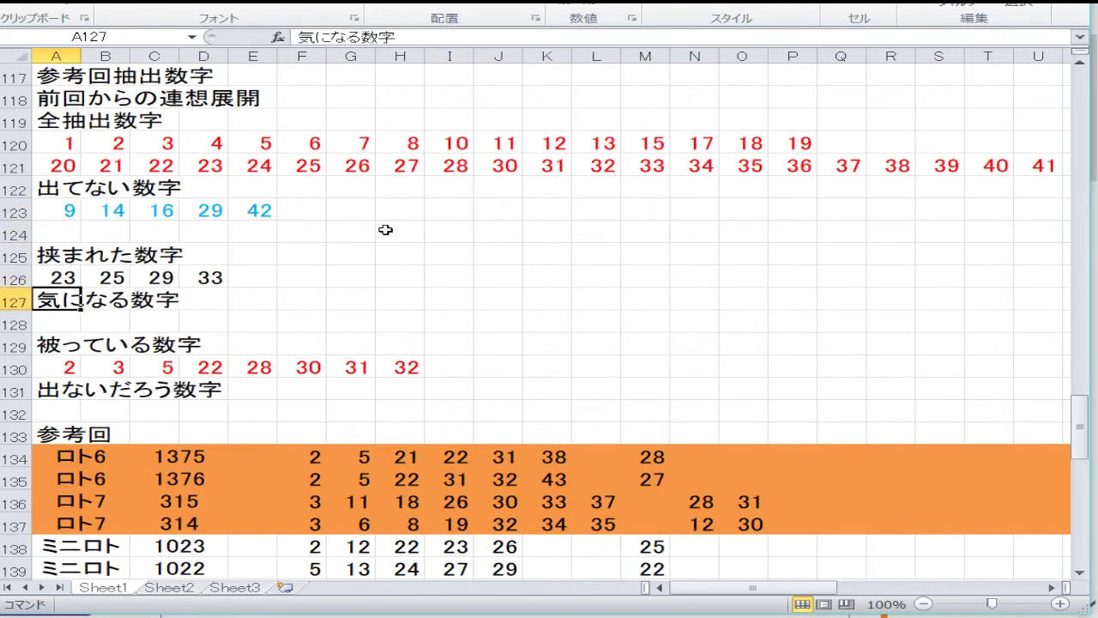
pyautogui.press('Up')
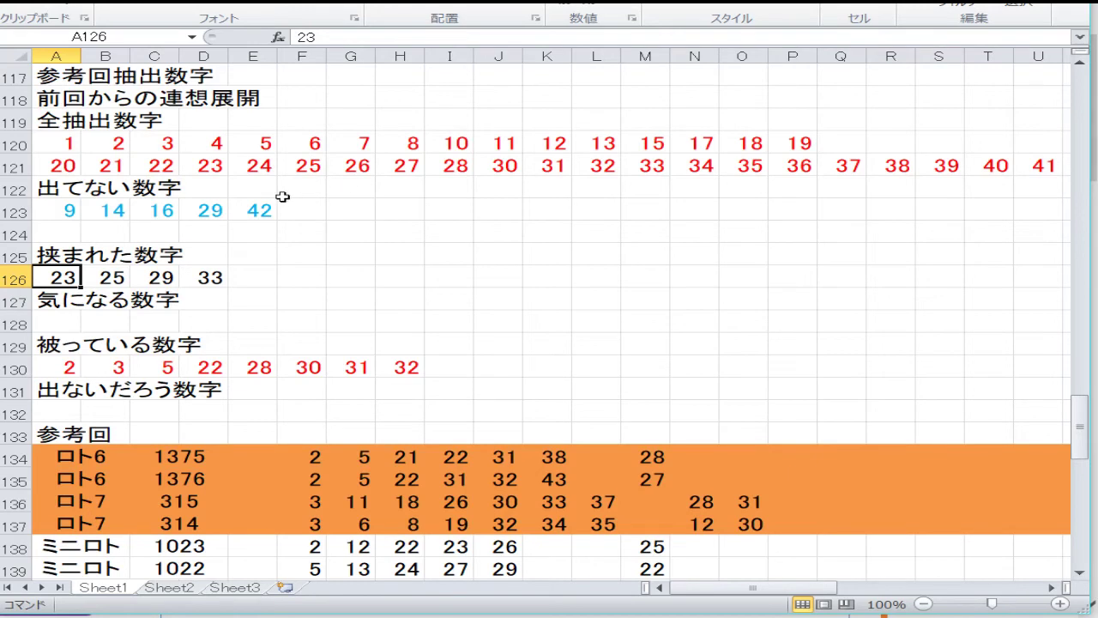
# - Fill 1, 2, 4, 6, 7, 8, 10, 11, 13, 20, 21, 22, 24, 28, 30, 31, 32, 35, 40 and 41 in 全抽出数字 rows 120–121 light green
pyautogui.click(72, 137)
pyautogui.keyDown('ctrl'); pyautogui.click(126, 136); pyautogui.keyUp('ctrl')
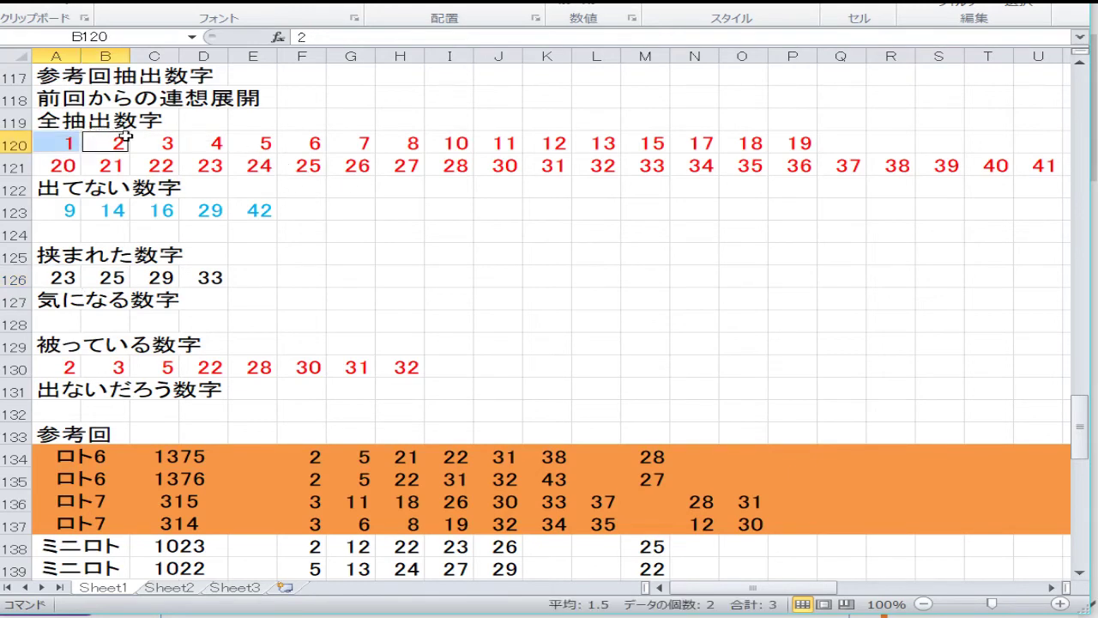
pyautogui.keyDown('ctrl'); pyautogui.click(359, 143); pyautogui.keyUp('ctrl')
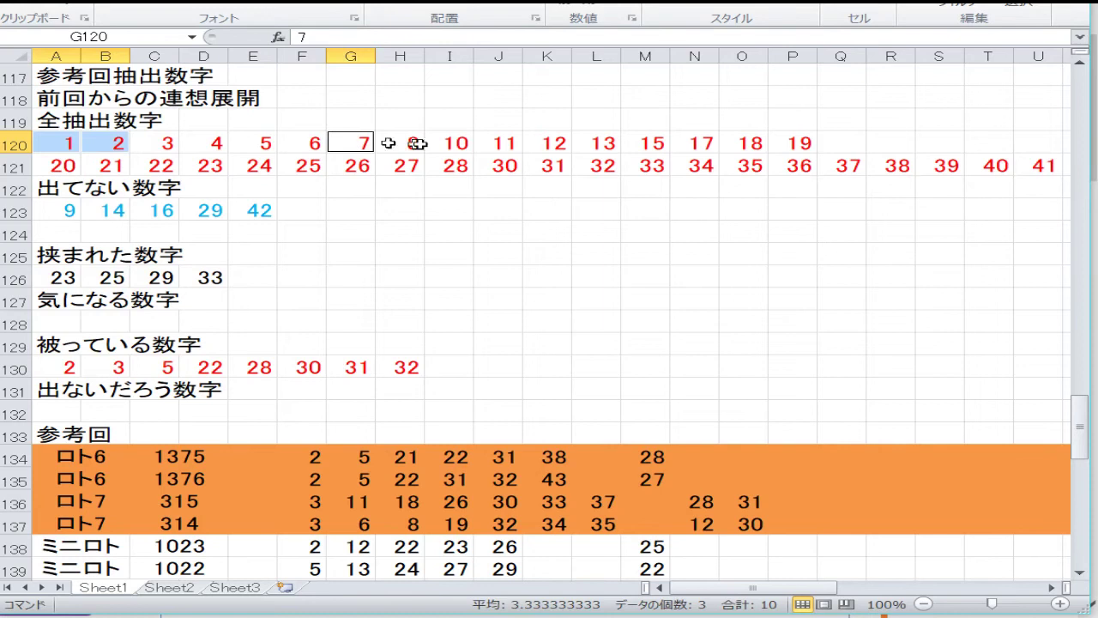
pyautogui.keyDown('ctrl'); pyautogui.click(450, 144); pyautogui.keyUp('ctrl')
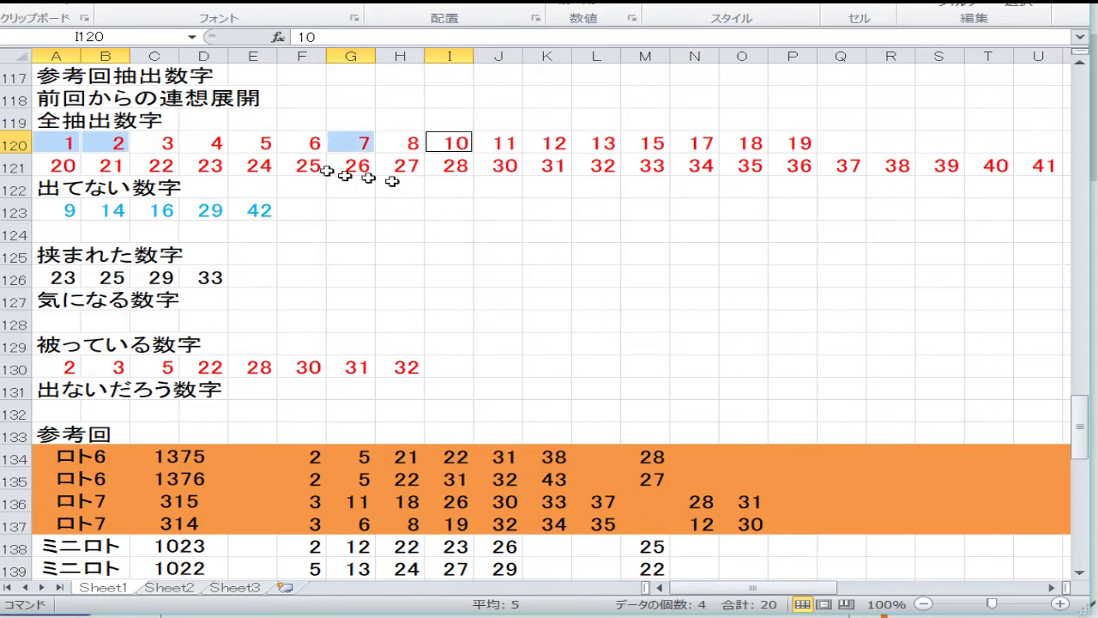
pyautogui.keyDown('ctrl'); pyautogui.click(72, 168); pyautogui.keyUp('ctrl')
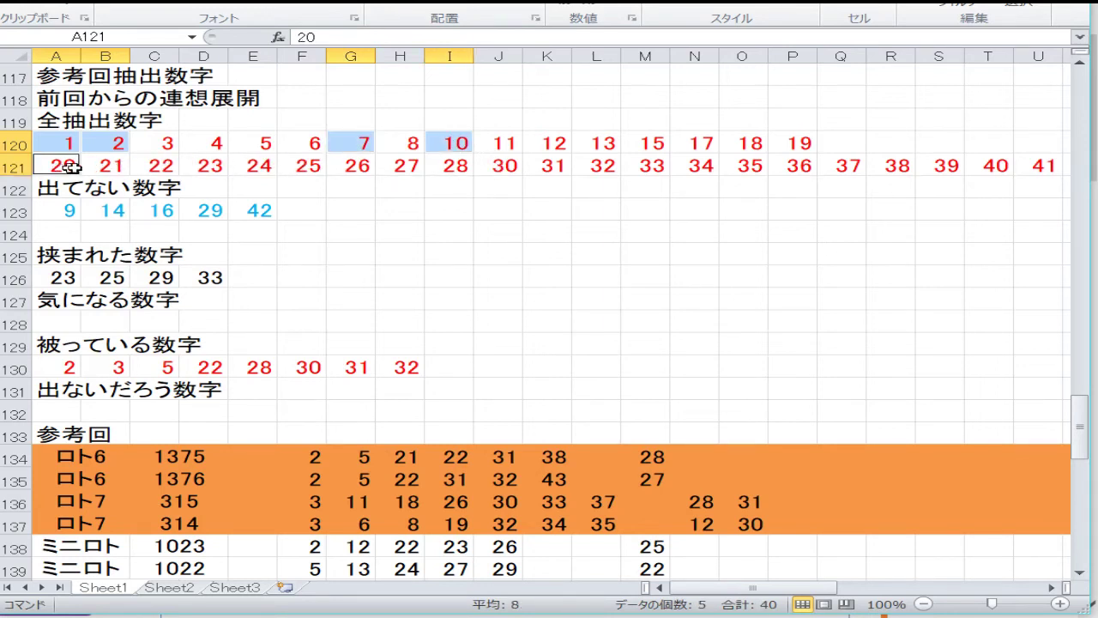
pyautogui.keyDown('ctrl'); pyautogui.click(150, 166); pyautogui.keyUp('ctrl')
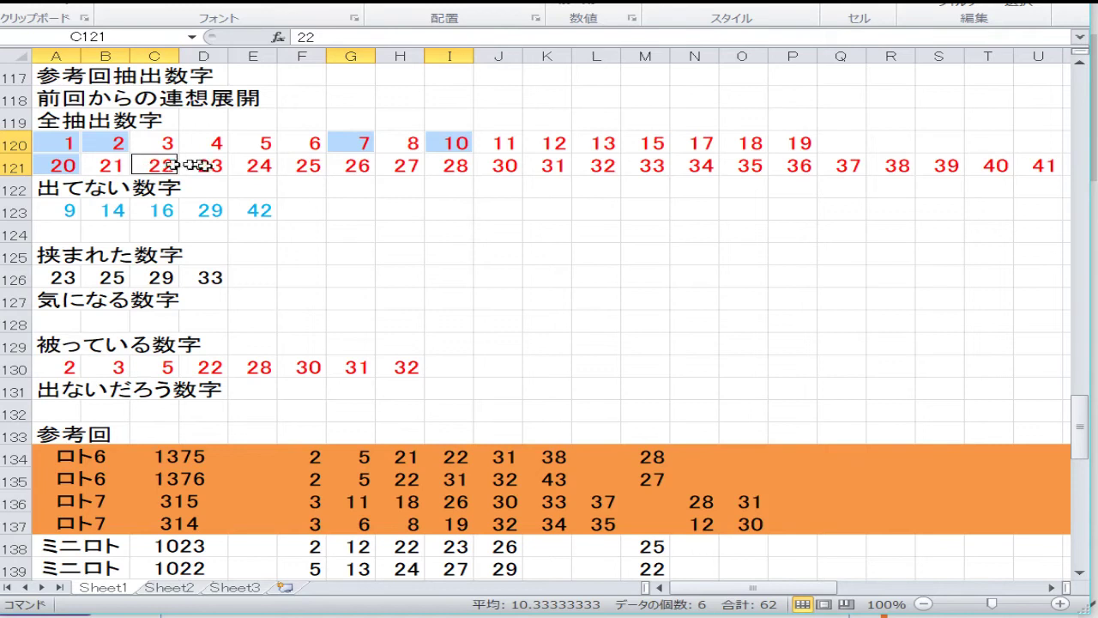
pyautogui.keyDown('ctrl'); pyautogui.click(247, 167); pyautogui.keyUp('ctrl')
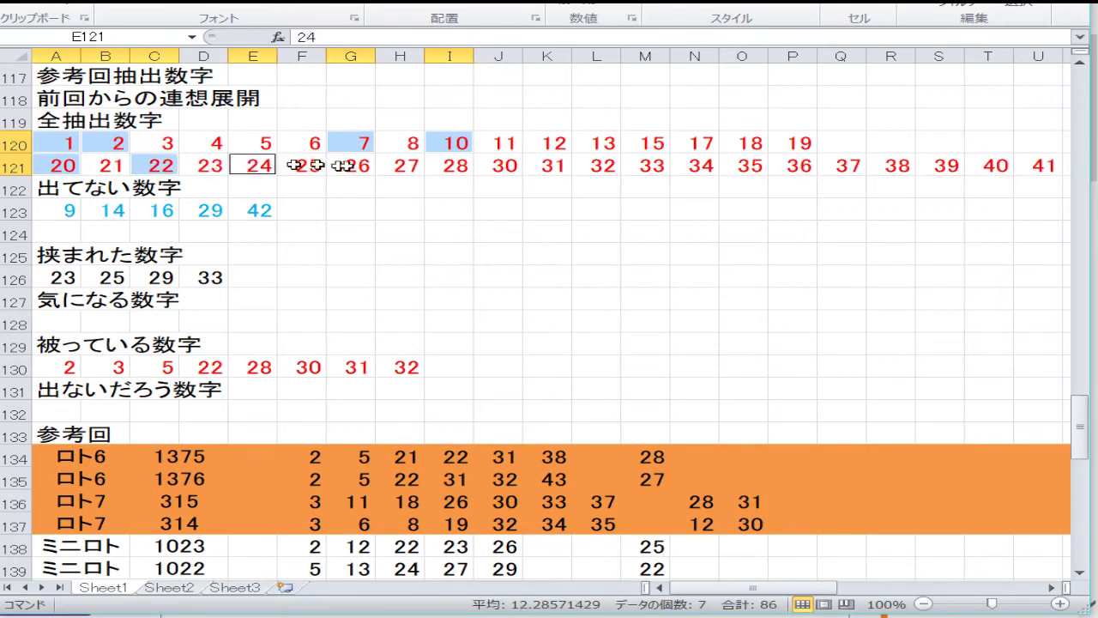
pyautogui.keyDown('ctrl'); pyautogui.click(1036, 164); pyautogui.keyUp('ctrl')
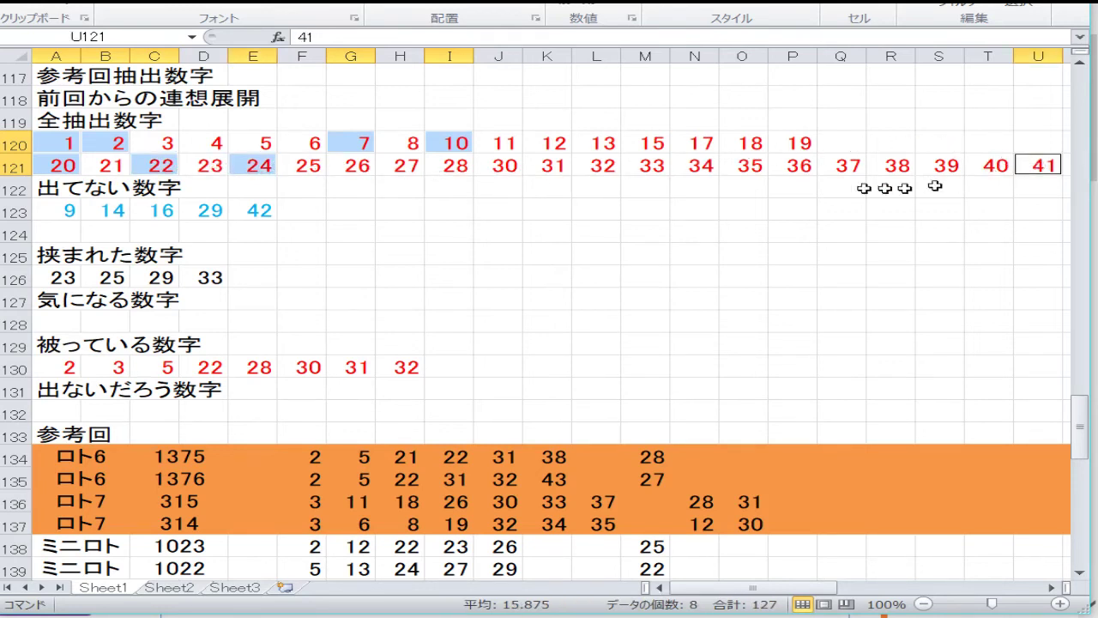
pyautogui.keyDown('ctrl'); pyautogui.click(221, 142); pyautogui.keyUp('ctrl')
pyautogui.keyDown('ctrl'); pyautogui.click(300, 142); pyautogui.keyUp('ctrl')
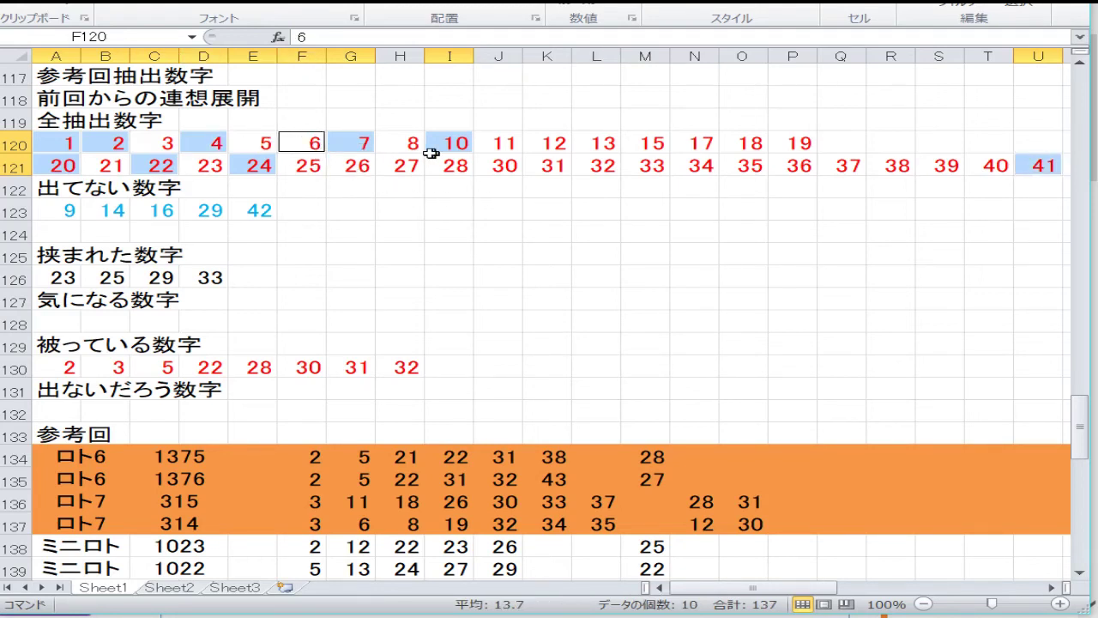
pyautogui.keyDown('ctrl'); pyautogui.click(407, 144); pyautogui.keyUp('ctrl')
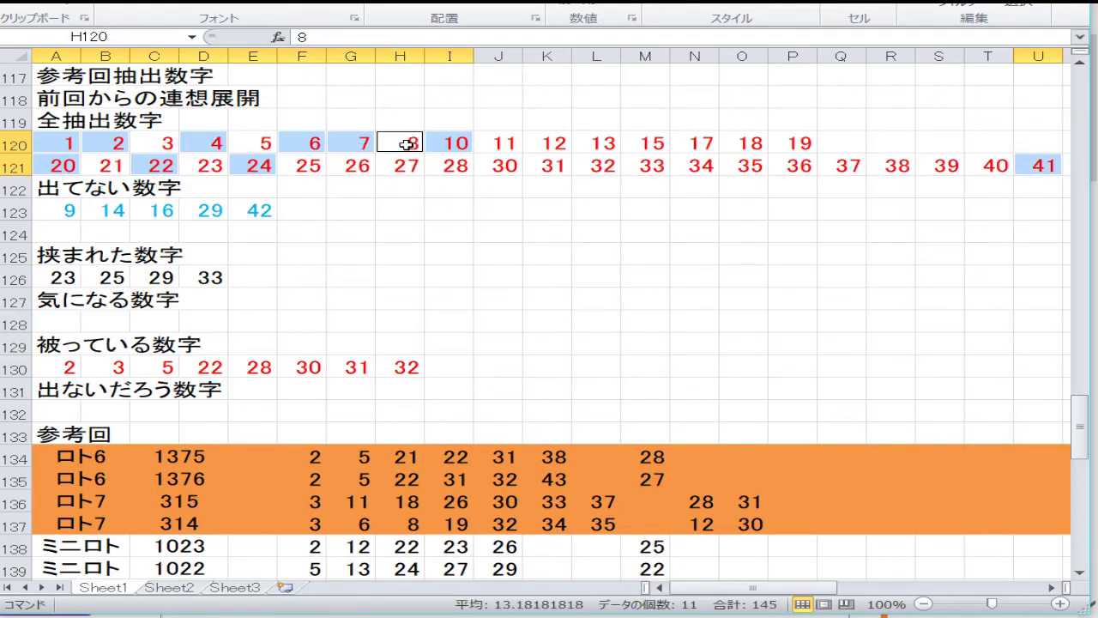
pyautogui.keyDown('ctrl'); pyautogui.click(498, 144); pyautogui.keyUp('ctrl')
pyautogui.keyDown('ctrl'); pyautogui.click(601, 144); pyautogui.keyUp('ctrl')
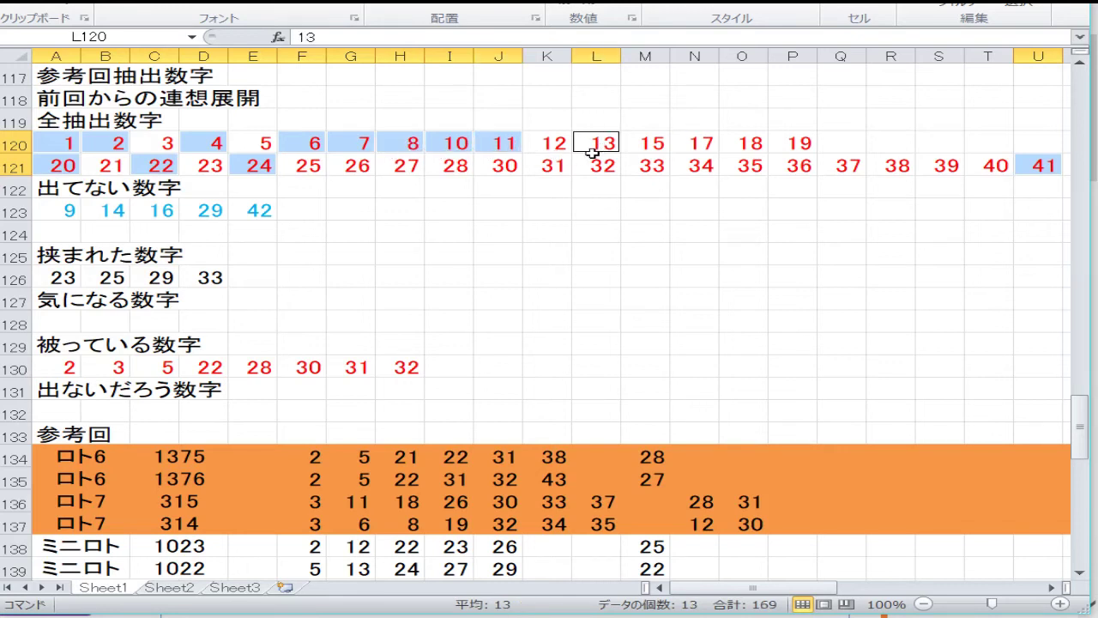
pyautogui.keyDown('ctrl'); pyautogui.click(114, 160); pyautogui.keyUp('ctrl')
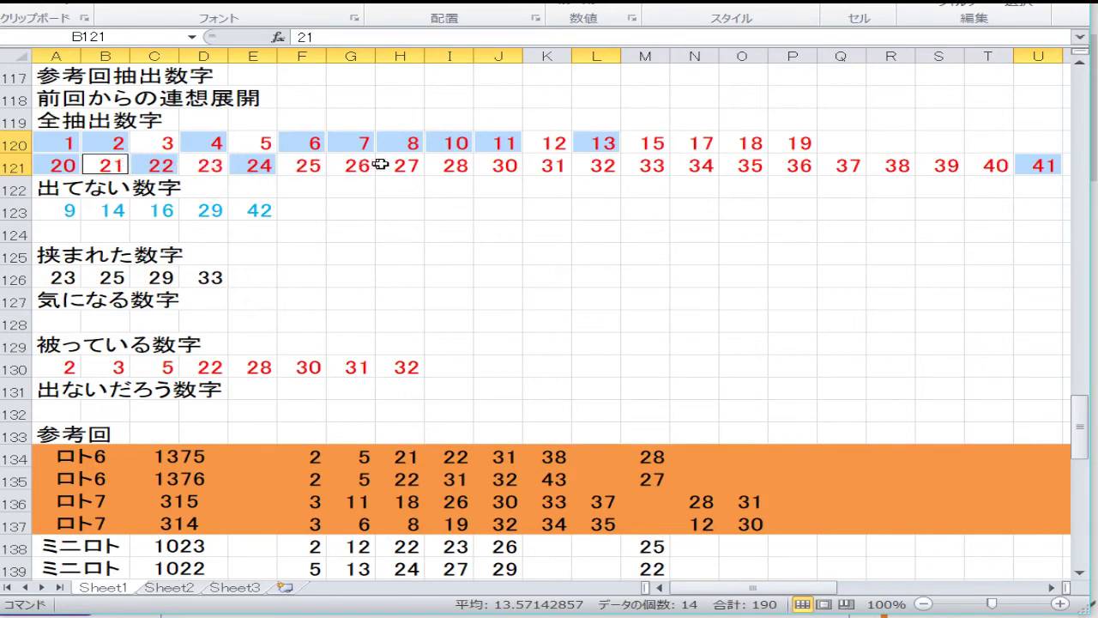
pyautogui.keyDown('ctrl'); pyautogui.click(448, 168); pyautogui.keyUp('ctrl')
pyautogui.keyDown('ctrl'); pyautogui.click(486, 165); pyautogui.keyUp('ctrl')
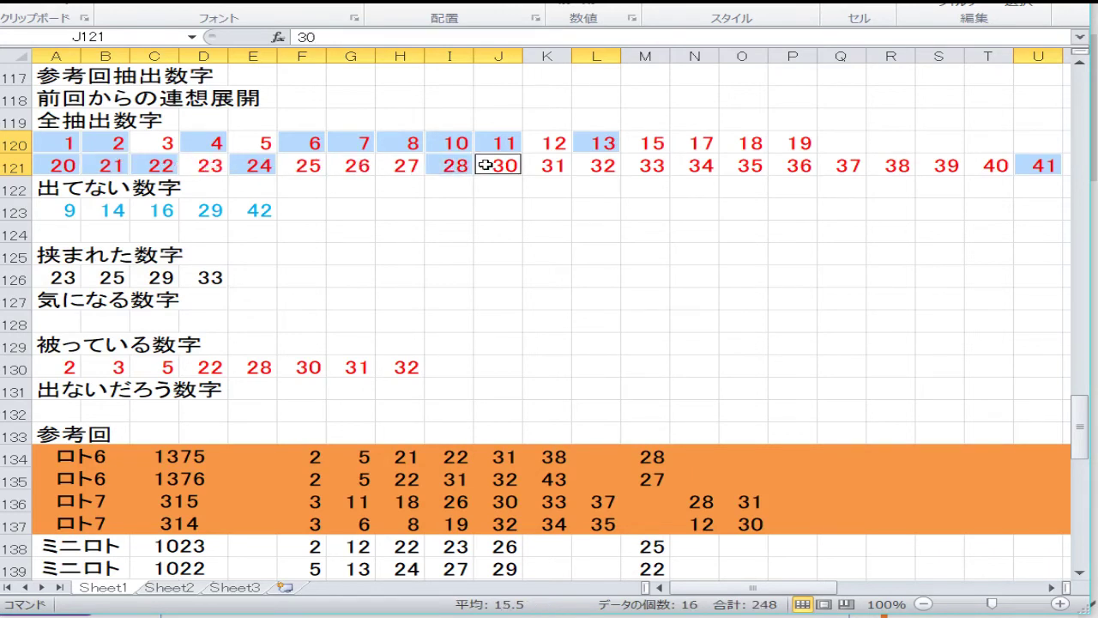
pyautogui.keyDown('ctrl'); pyautogui.click(535, 164); pyautogui.keyUp('ctrl')
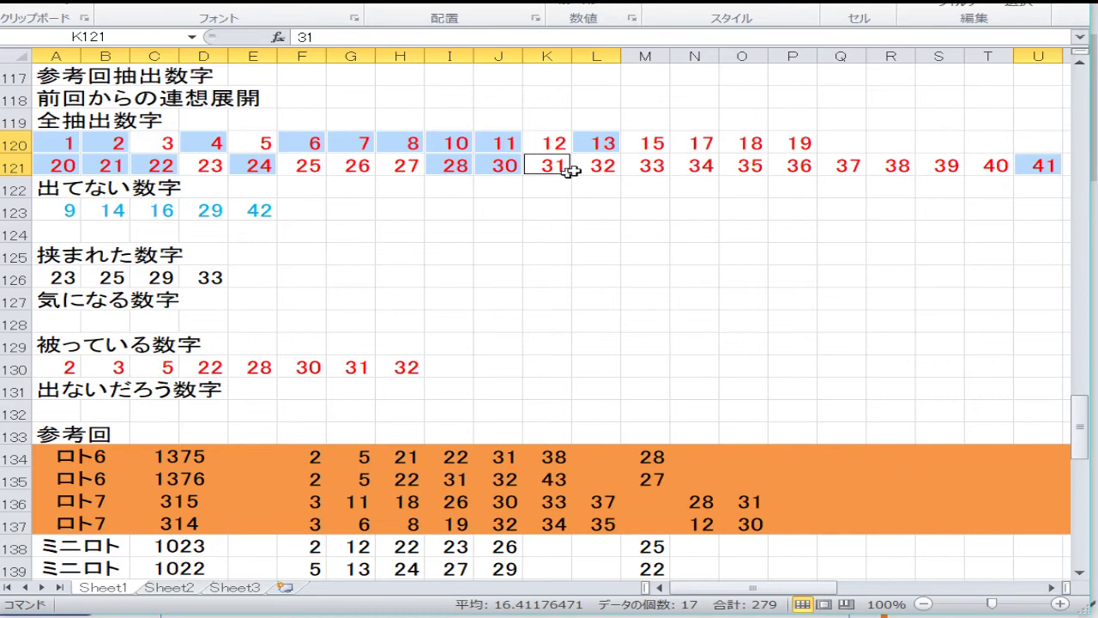
pyautogui.keyDown('ctrl'); pyautogui.click(585, 169); pyautogui.keyUp('ctrl')
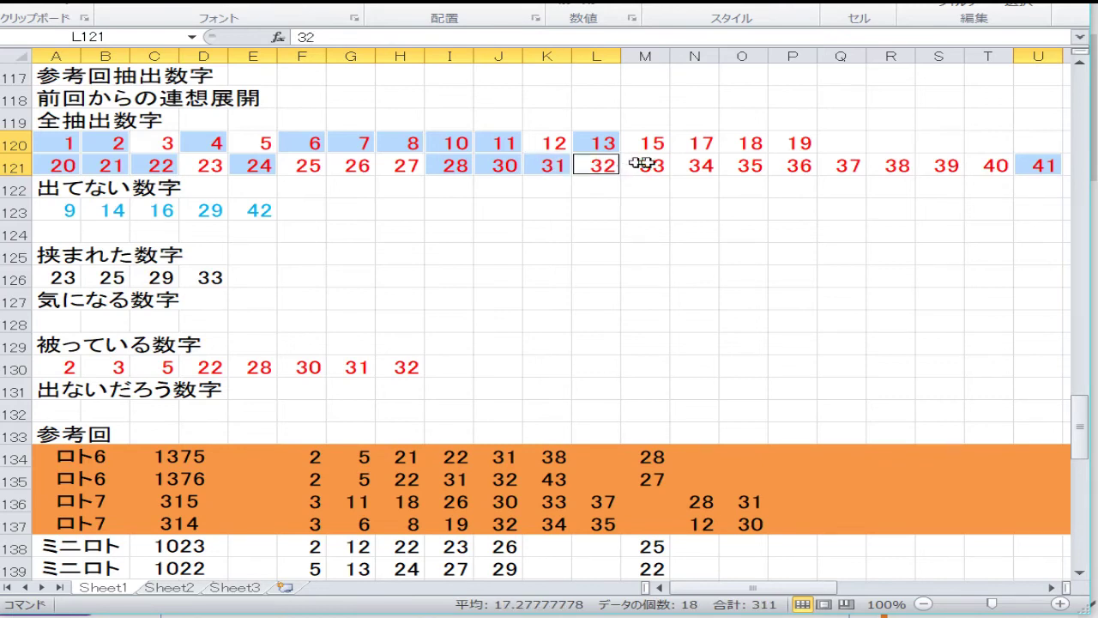
pyautogui.keyDown('ctrl'); pyautogui.click(745, 166); pyautogui.keyUp('ctrl')
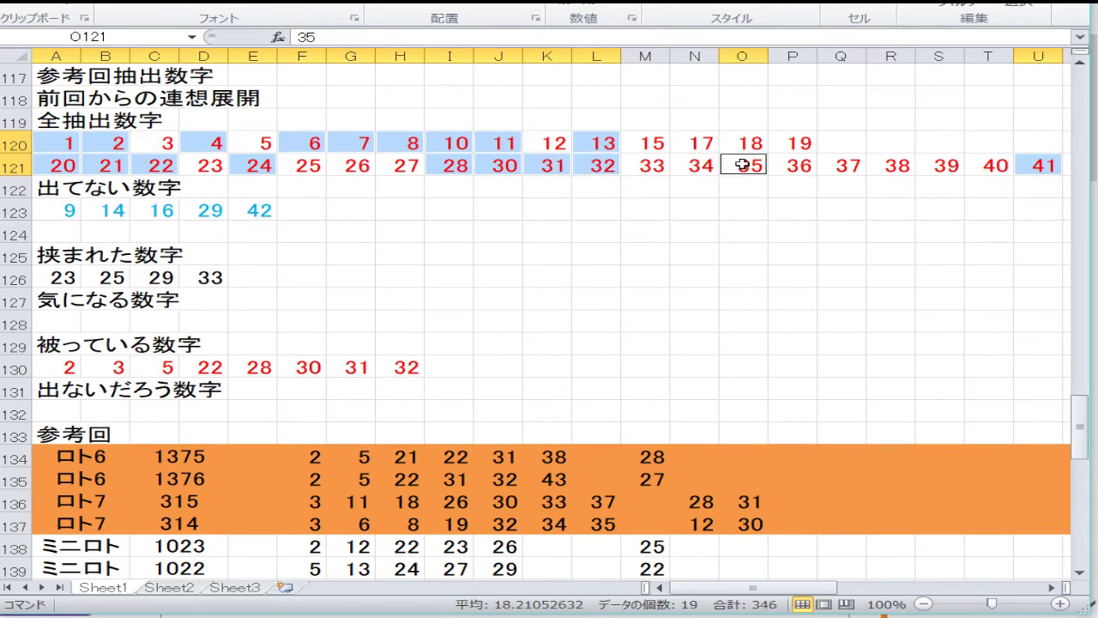
pyautogui.keyDown('ctrl'); pyautogui.click(978, 163); pyautogui.keyUp('ctrl')
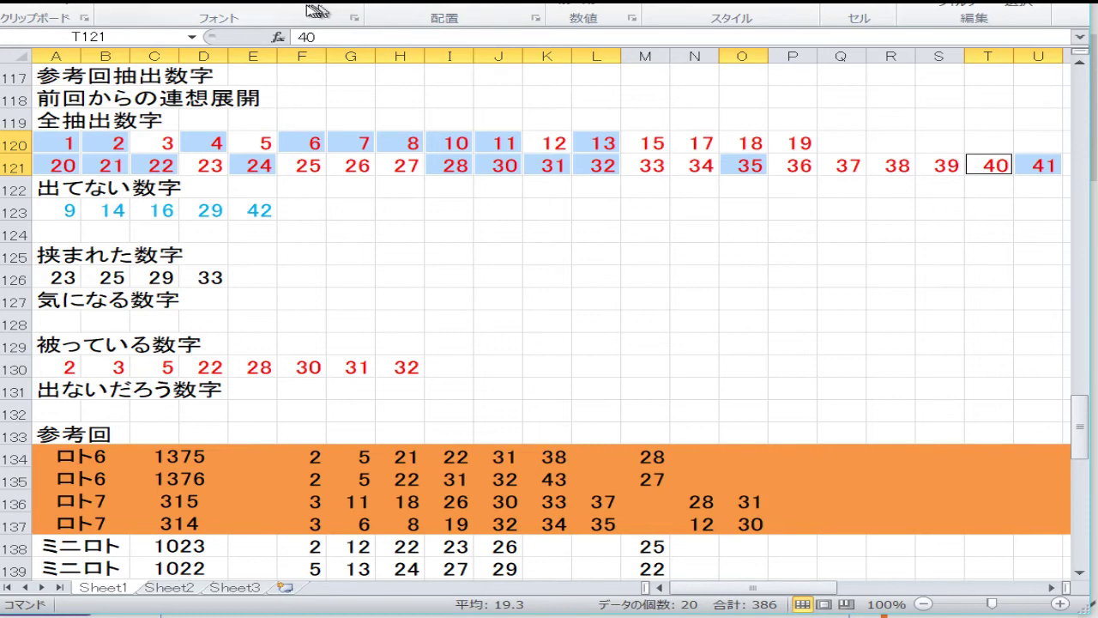
pyautogui.click(277, 4)
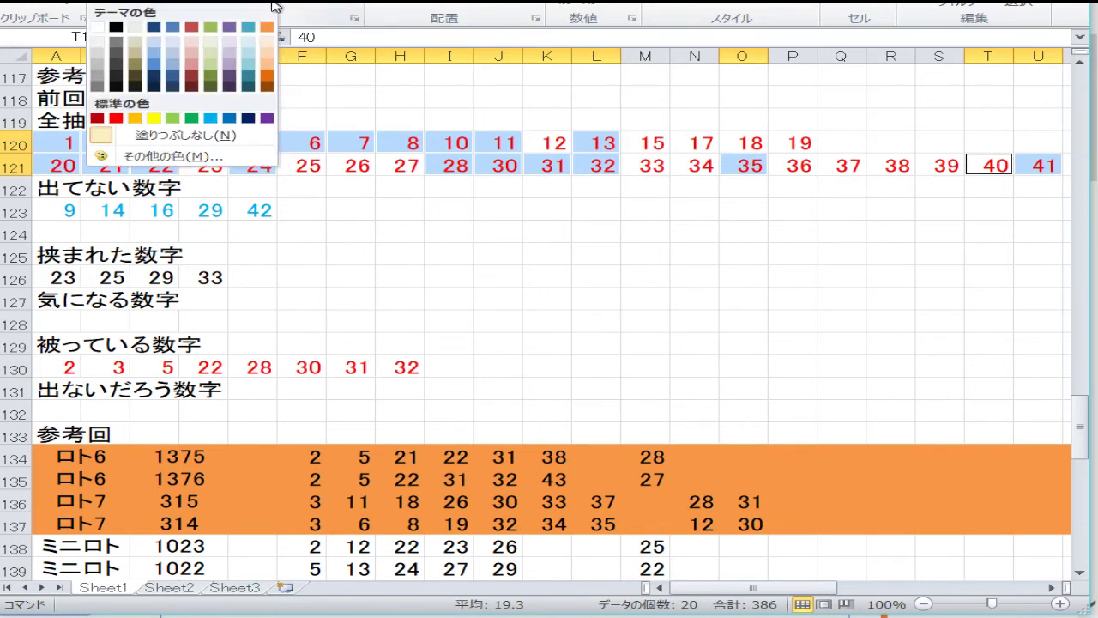
pyautogui.click(210, 60)
pyautogui.click(294, 166)
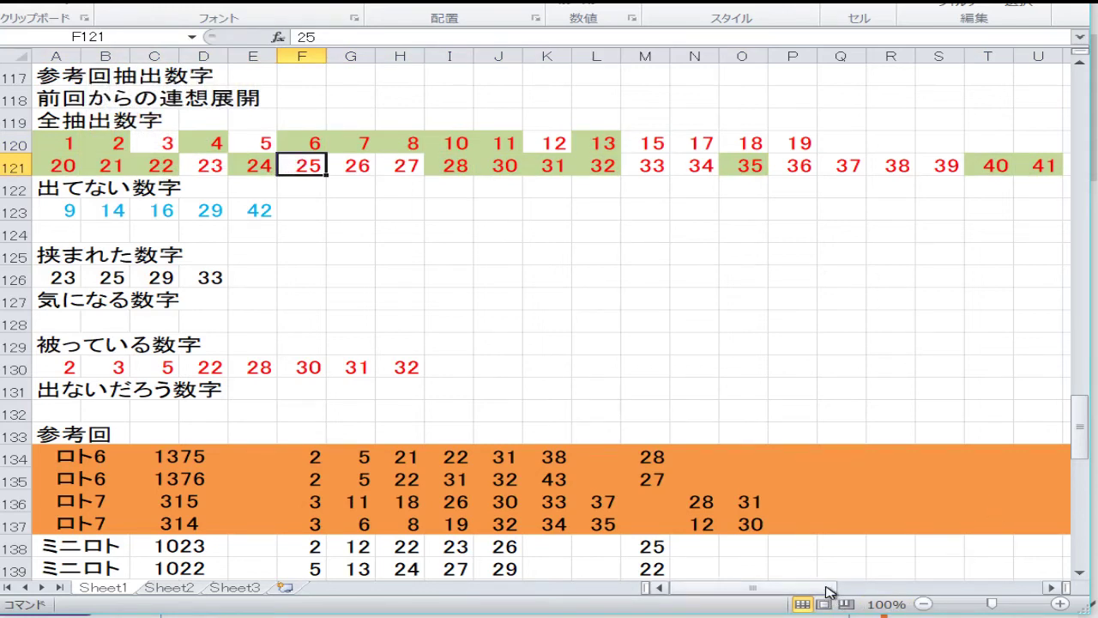
# - Fill the number 43 in V121 with the same light green
pyautogui.moveTo(829, 592); pyautogui.dragTo(848, 590)
pyautogui.click(981, 166)
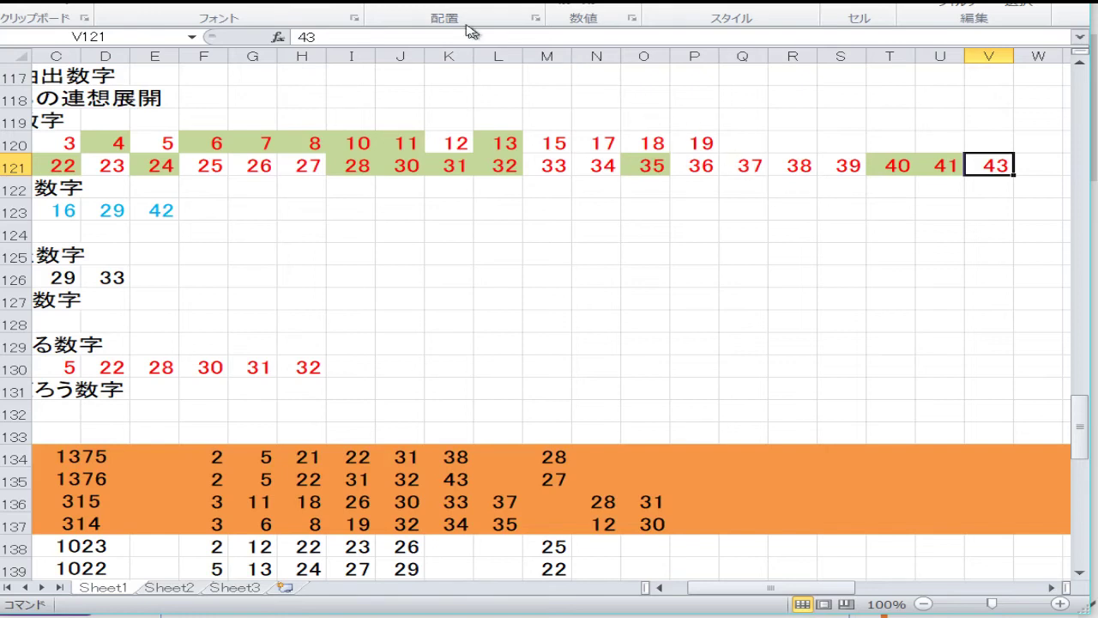
pyautogui.click(260, 7)
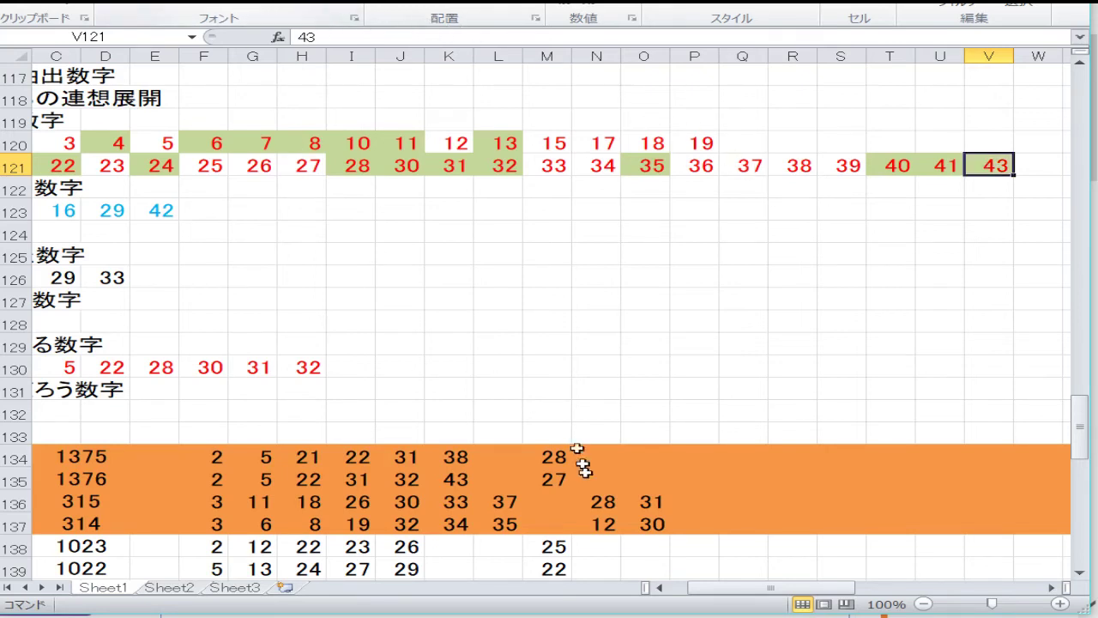
# - Fill 2, 3, 11, 12, 22, 23, 26, 28, 30, 31 and 32 in 全抽出数字 rows 120–121 light orange
pyautogui.doubleClick(660, 587)
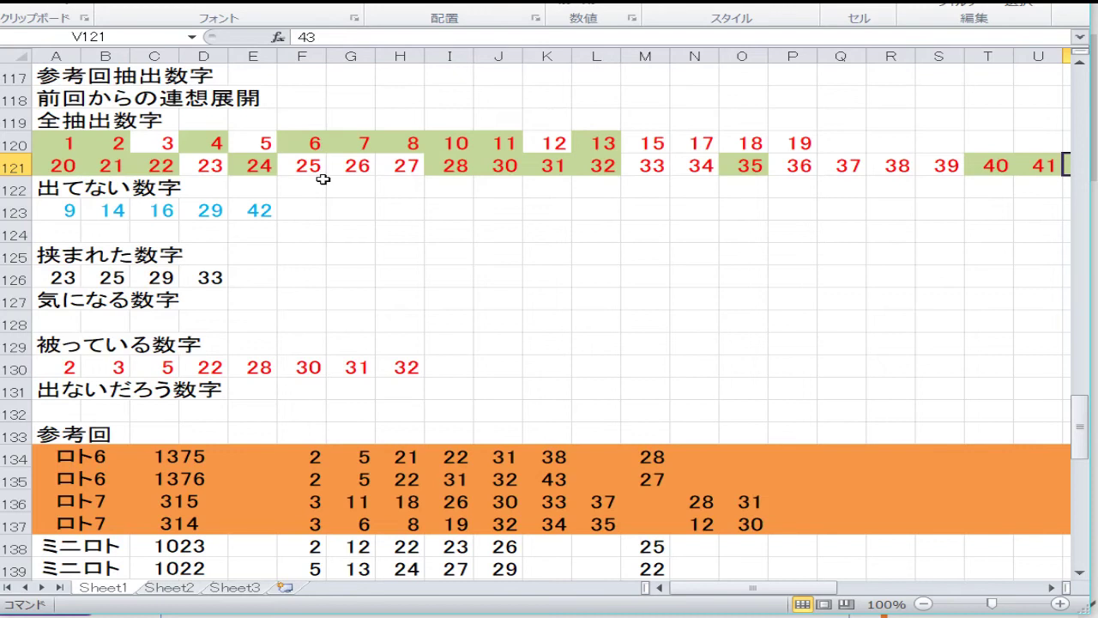
pyautogui.click(351, 211)
pyautogui.click(163, 144)
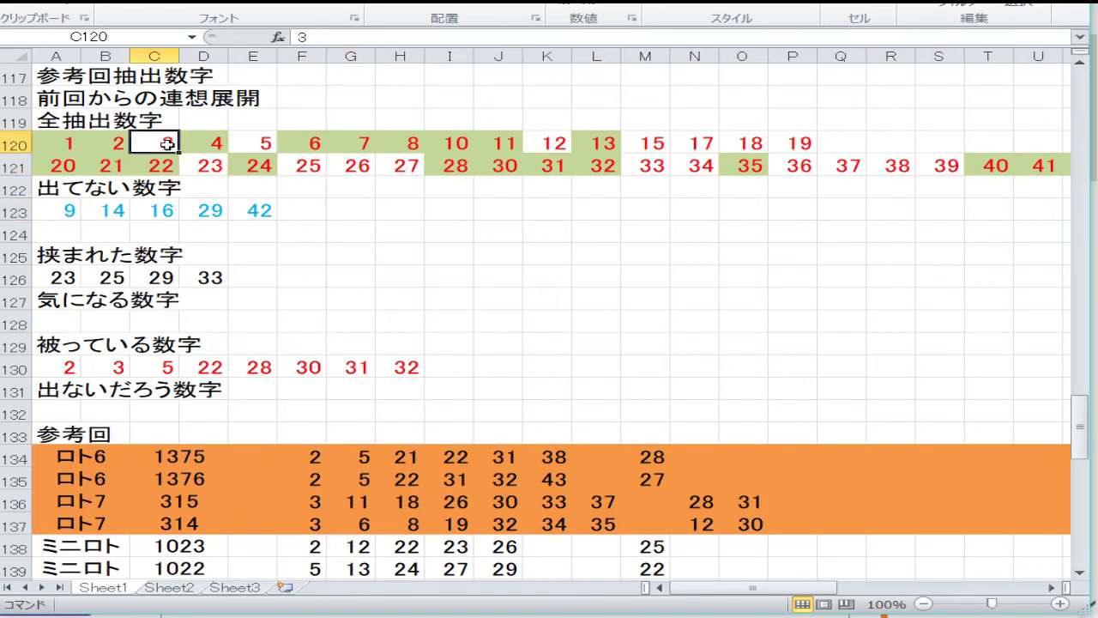
pyautogui.keyDown('ctrl'); pyautogui.click(549, 144); pyautogui.keyUp('ctrl')
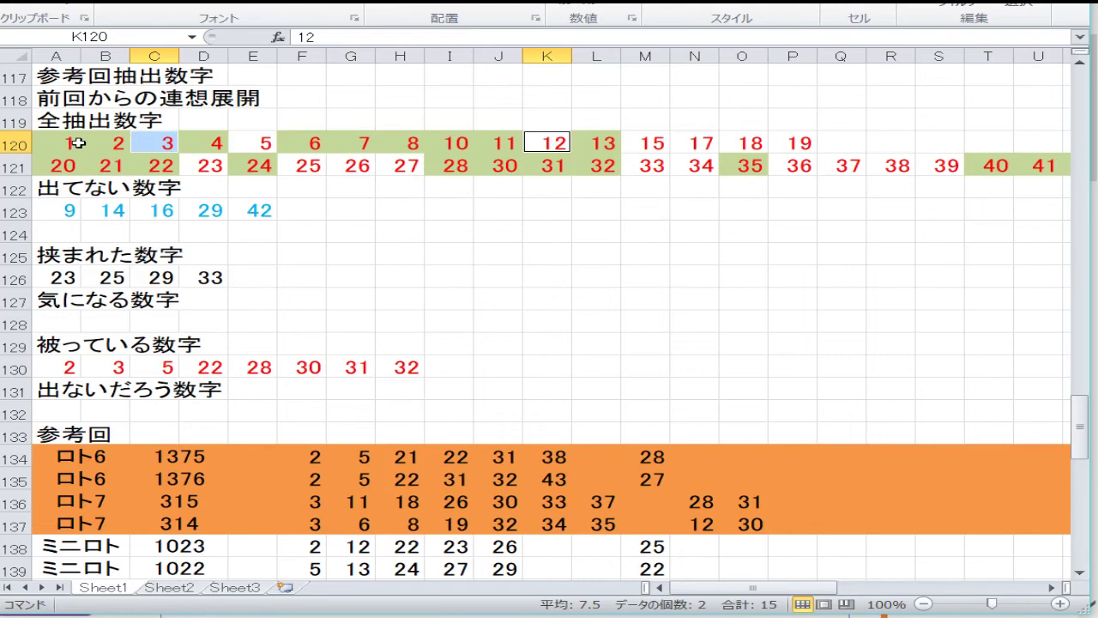
pyautogui.keyDown('ctrl'); pyautogui.click(105, 141); pyautogui.keyUp('ctrl')
pyautogui.keyDown('ctrl'); pyautogui.click(501, 142); pyautogui.keyUp('ctrl')
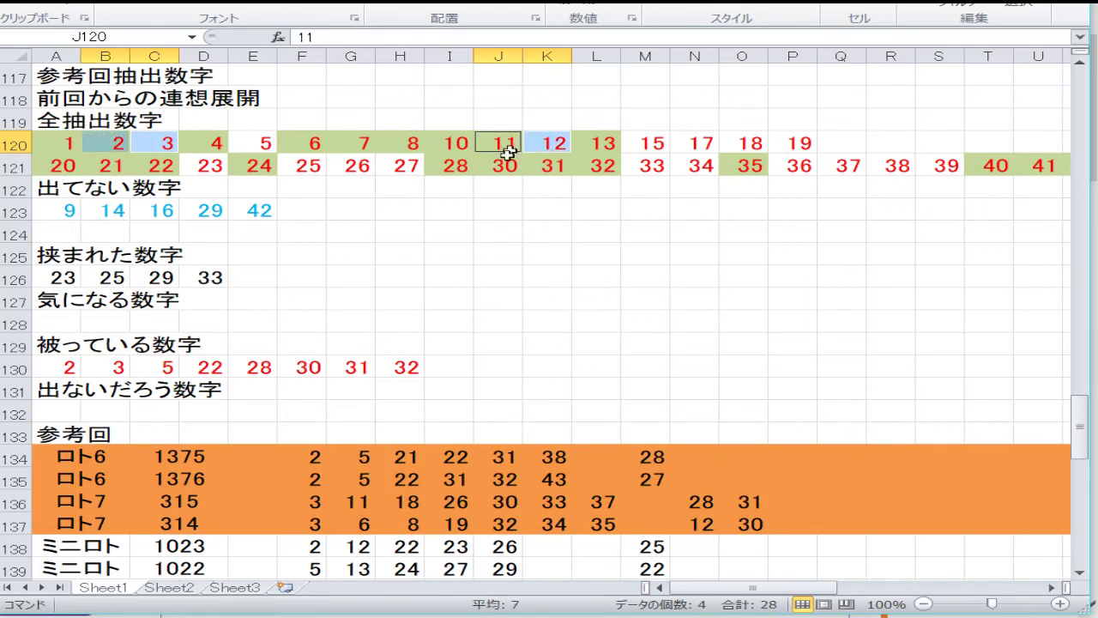
pyautogui.keyDown('ctrl'); pyautogui.click(167, 165); pyautogui.keyUp('ctrl')
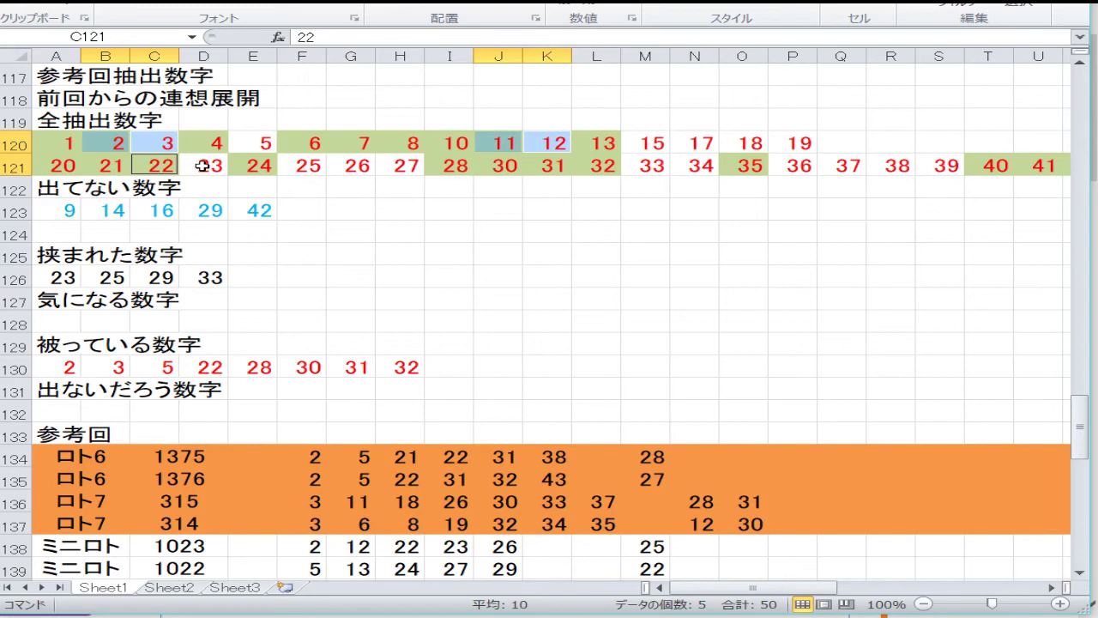
pyautogui.keyDown('ctrl'); pyautogui.click(203, 166); pyautogui.keyUp('ctrl')
pyautogui.keyDown('ctrl'); pyautogui.click(354, 167); pyautogui.keyUp('ctrl')
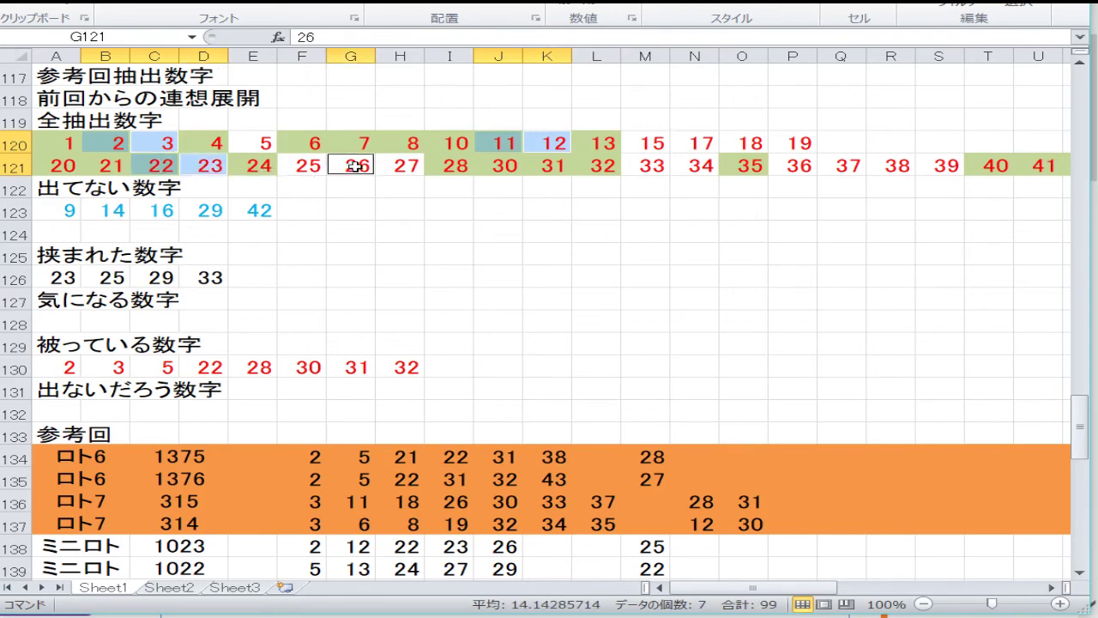
pyautogui.keyDown('ctrl'); pyautogui.click(439, 170); pyautogui.keyUp('ctrl')
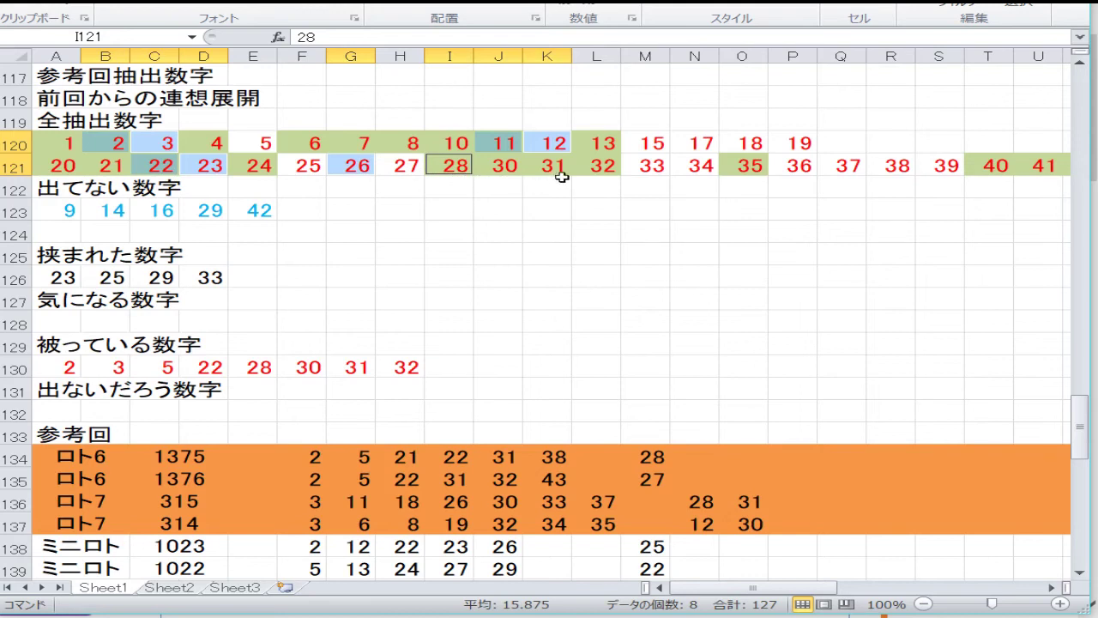
pyautogui.keyDown('ctrl'); pyautogui.click(511, 172); pyautogui.keyUp('ctrl')
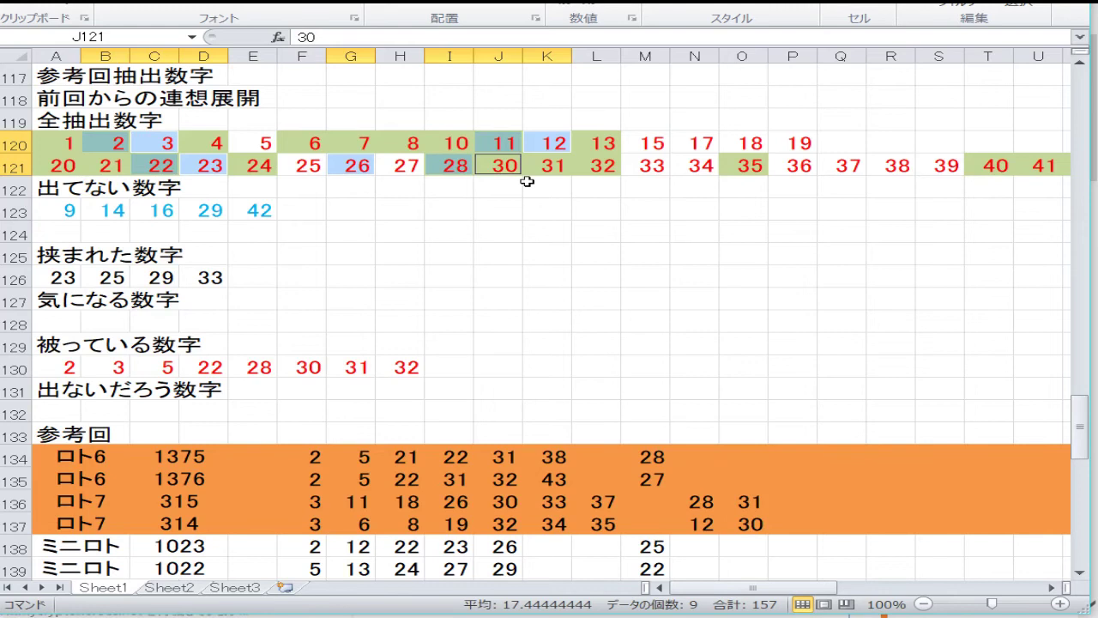
pyautogui.keyDown('ctrl'); pyautogui.click(541, 171); pyautogui.keyUp('ctrl')
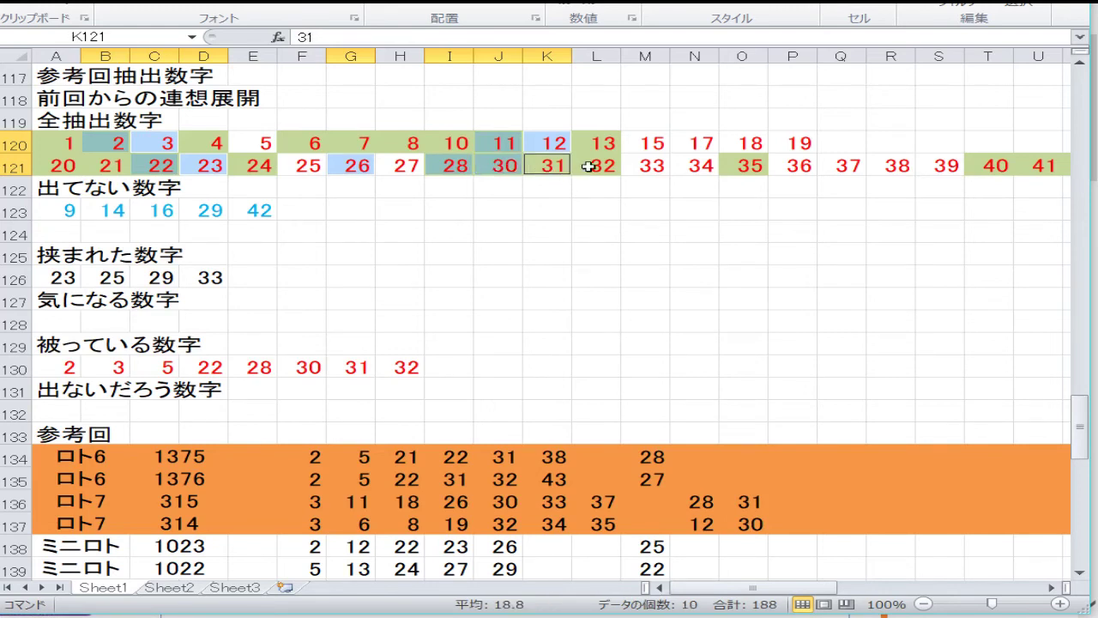
pyautogui.keyDown('ctrl'); pyautogui.click(589, 167); pyautogui.keyUp('ctrl')
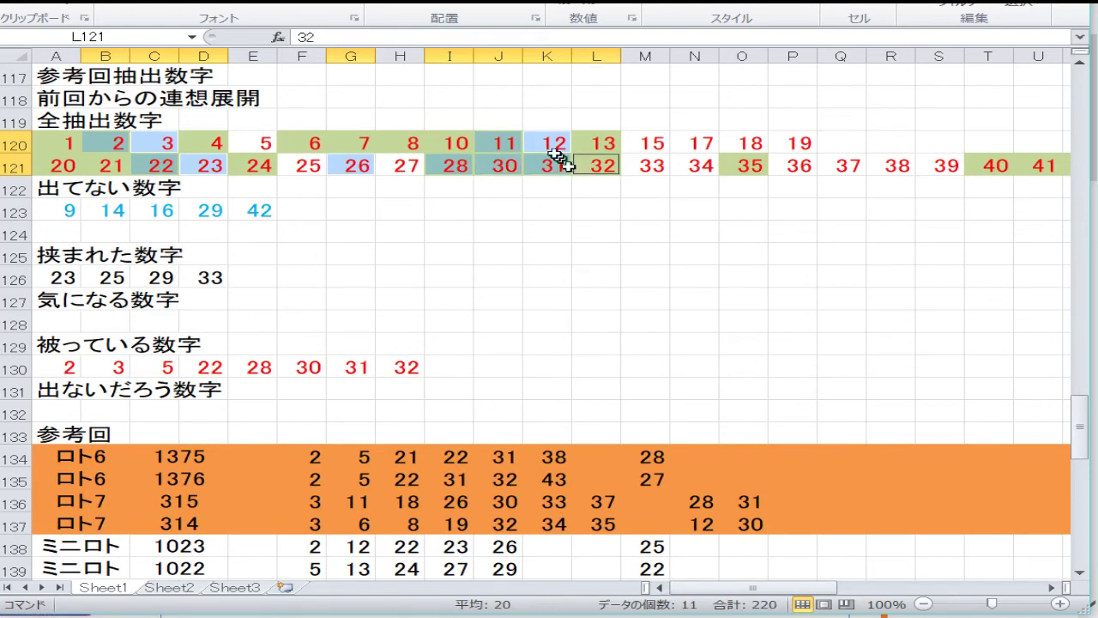
pyautogui.click(276, 5)
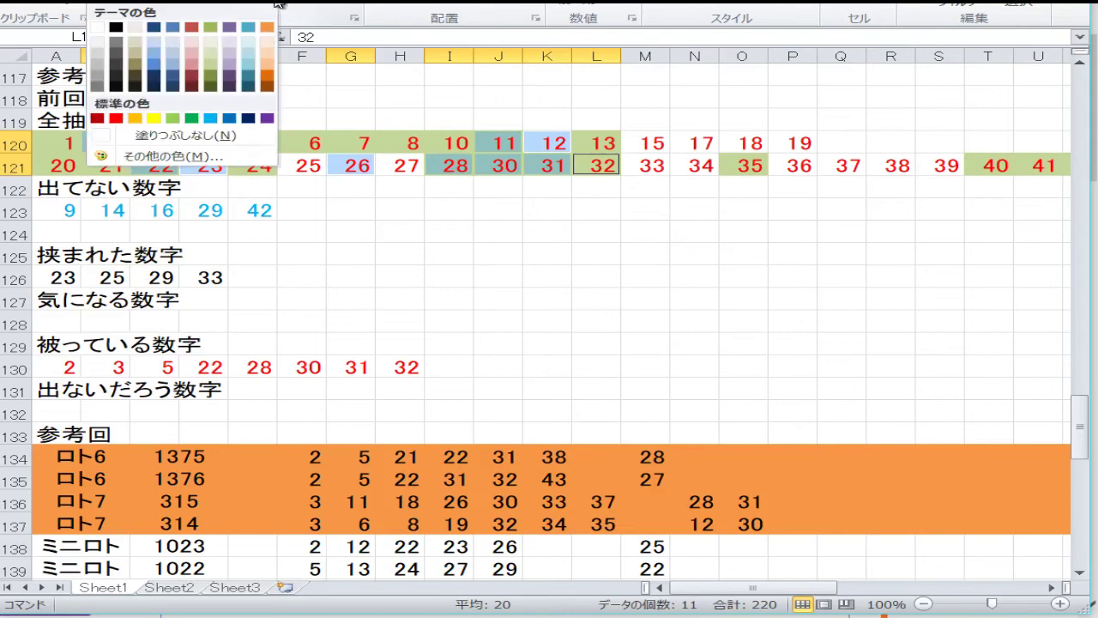
pyautogui.click(264, 62)
pyautogui.click(642, 211)
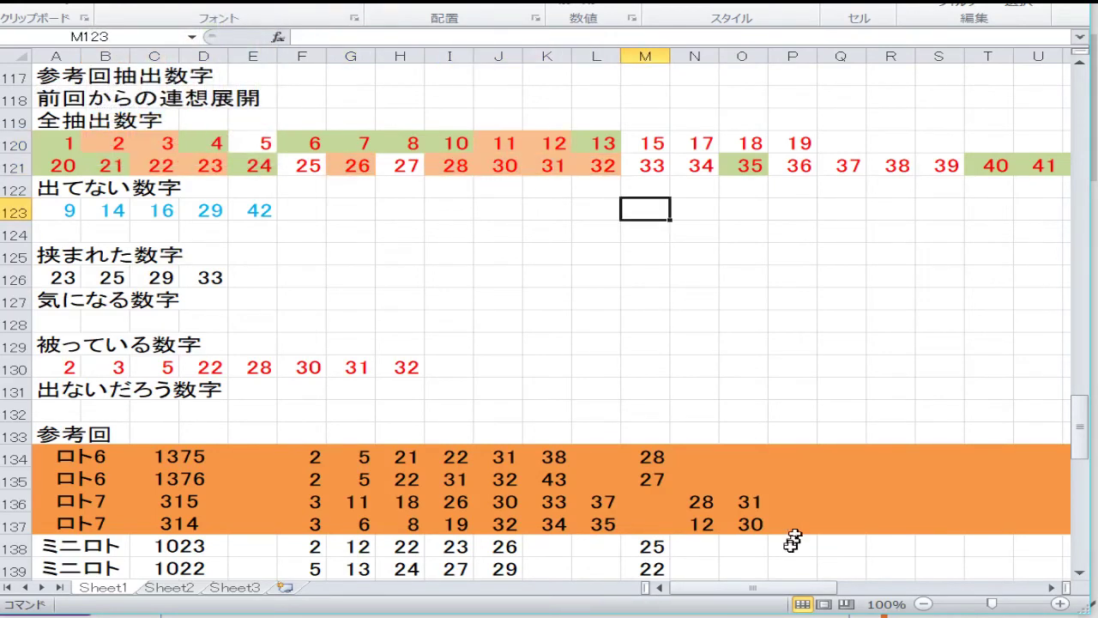
# - Fill the number 43 in V121 with the same light orange
pyautogui.moveTo(797, 589); pyautogui.dragTo(805, 588)
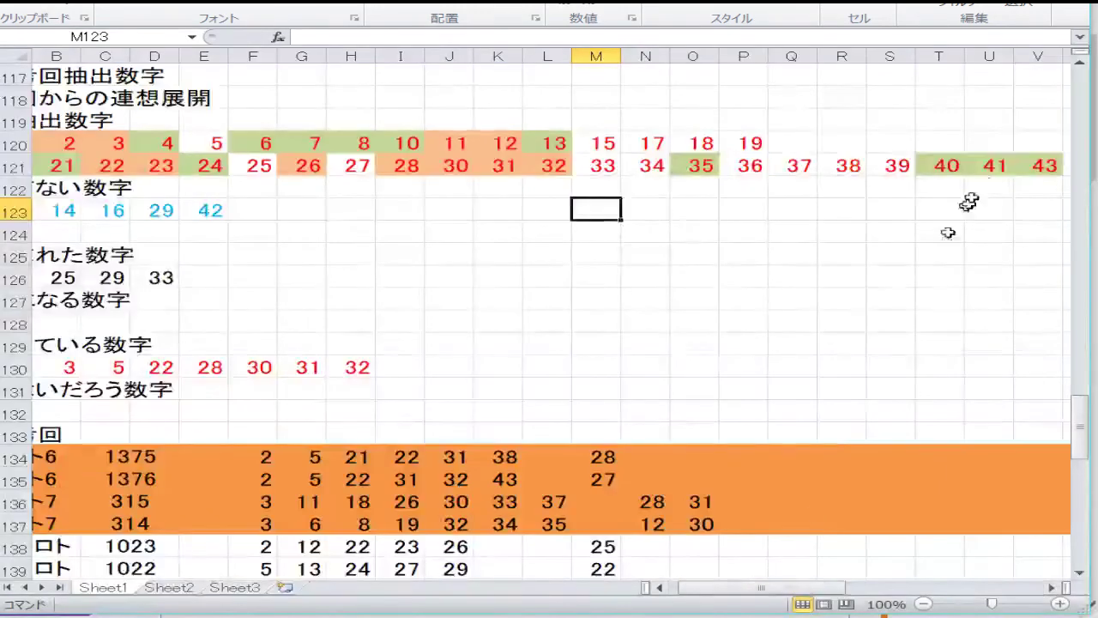
pyautogui.click(1039, 164)
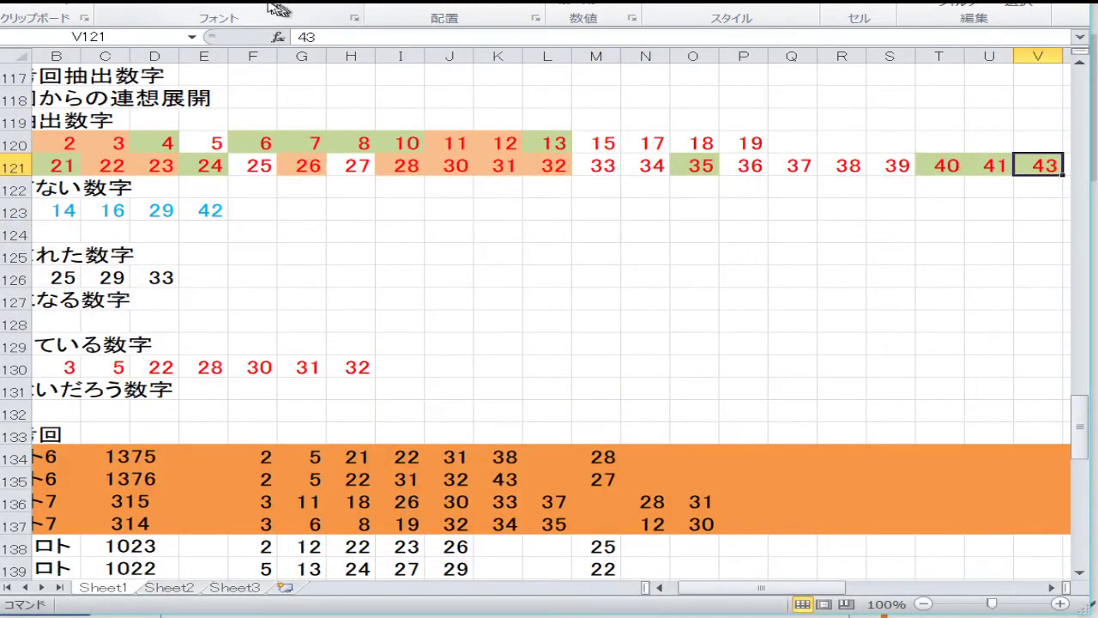
pyautogui.moveTo(729, 590); pyautogui.dragTo(721, 592)
# - Under 挟まれた数字, enter 5 in A126 and 27 in C126, and clear D126
pyautogui.click(301, 274)
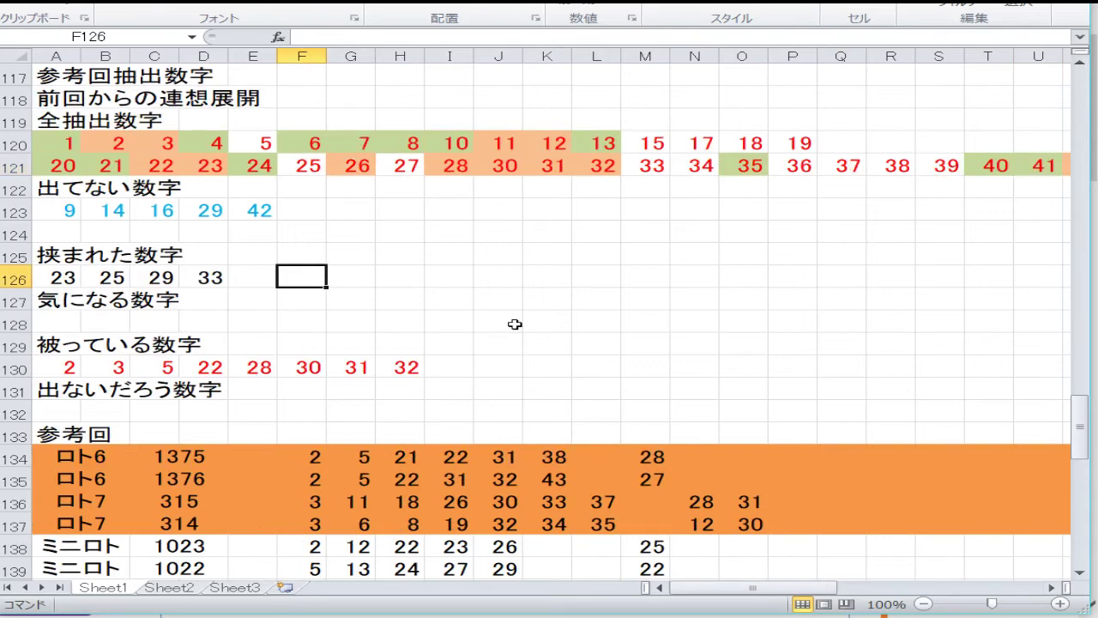
pyautogui.press('Left')
pyautogui.press('Left')
pyautogui.press('Left')
pyautogui.press('Left')
pyautogui.press('Left')
pyautogui.write('5')
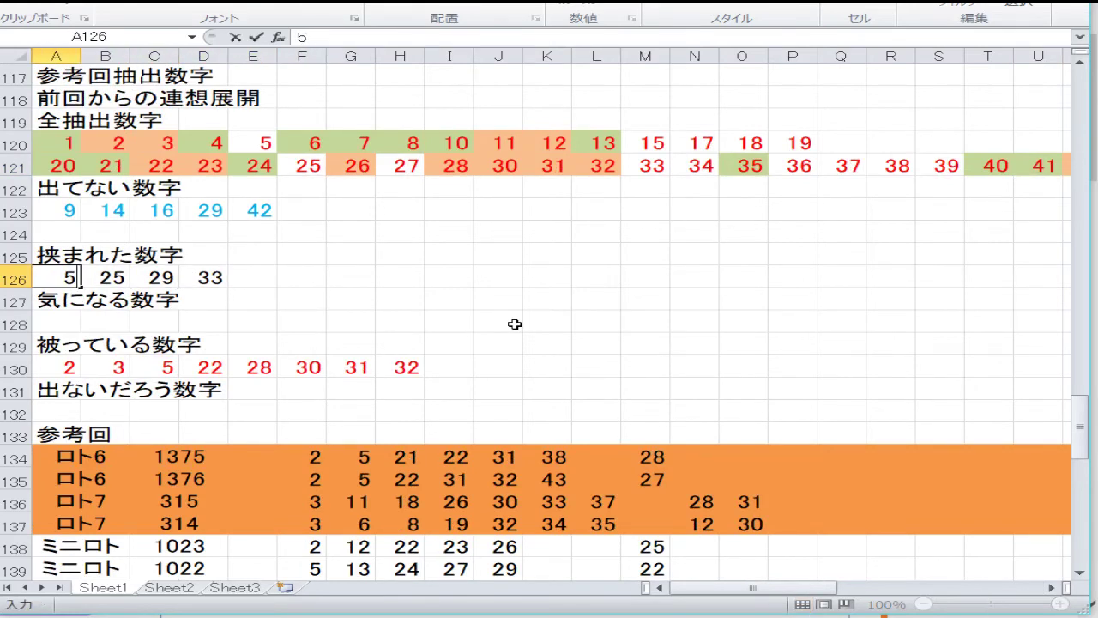
pyautogui.press('Right')
pyautogui.press('Right')
pyautogui.write('2')
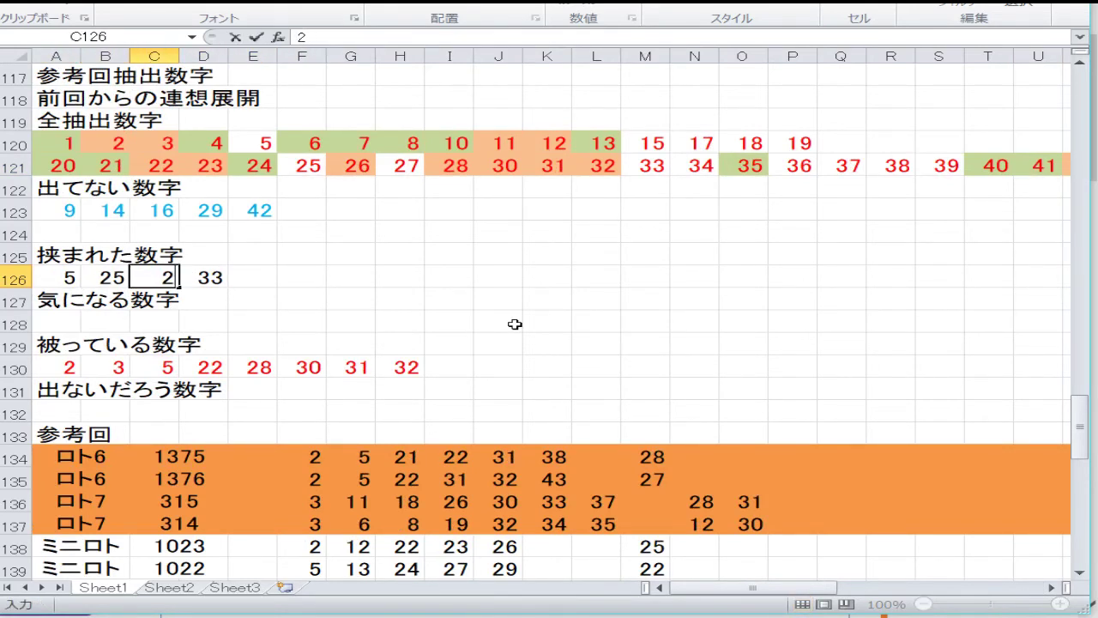
pyautogui.write('7')
pyautogui.press('Right')
pyautogui.press('Delete')
pyautogui.press('Down')
pyautogui.press('Up')
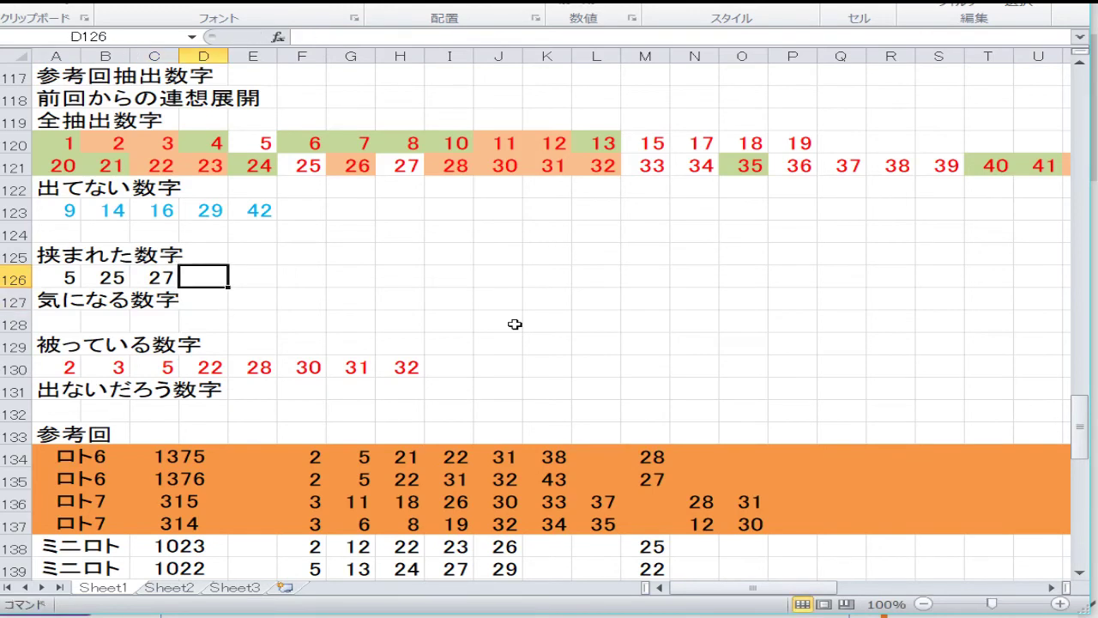
# - Examine the far end of the 全抽出数字 rows 120 and 121 for remaining sandwiched numbers
pyautogui.press('Up')
pyautogui.press('Right')
pyautogui.press('Right')
pyautogui.press('Right')
pyautogui.press('Right')
pyautogui.press('Right')
pyautogui.press('Right')
pyautogui.press('Right')
pyautogui.press('Right')
pyautogui.press('Right')
pyautogui.press('Right')
pyautogui.press('Right')
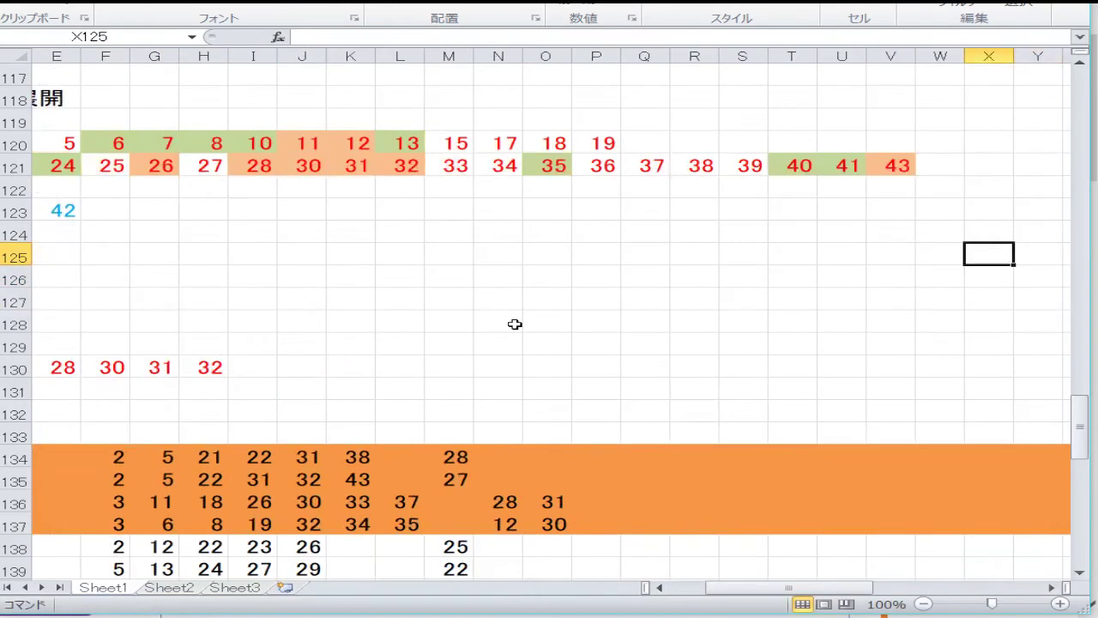
pyautogui.press('Home')
# - Under 被っている数字, enter 11, 22, 28, 30, 31 and 32 in B130:G130 and clear H130
pyautogui.press('Down')
pyautogui.press('Down')
pyautogui.press('Down')
pyautogui.press('Down')
pyautogui.press('Down')
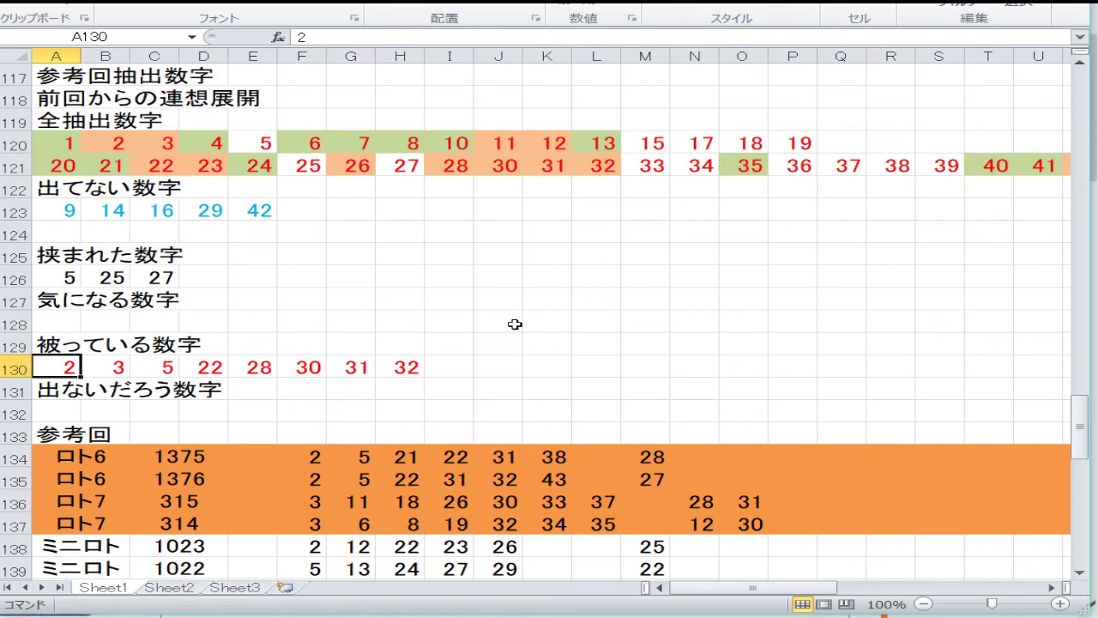
pyautogui.press('Right')
pyautogui.write('11')
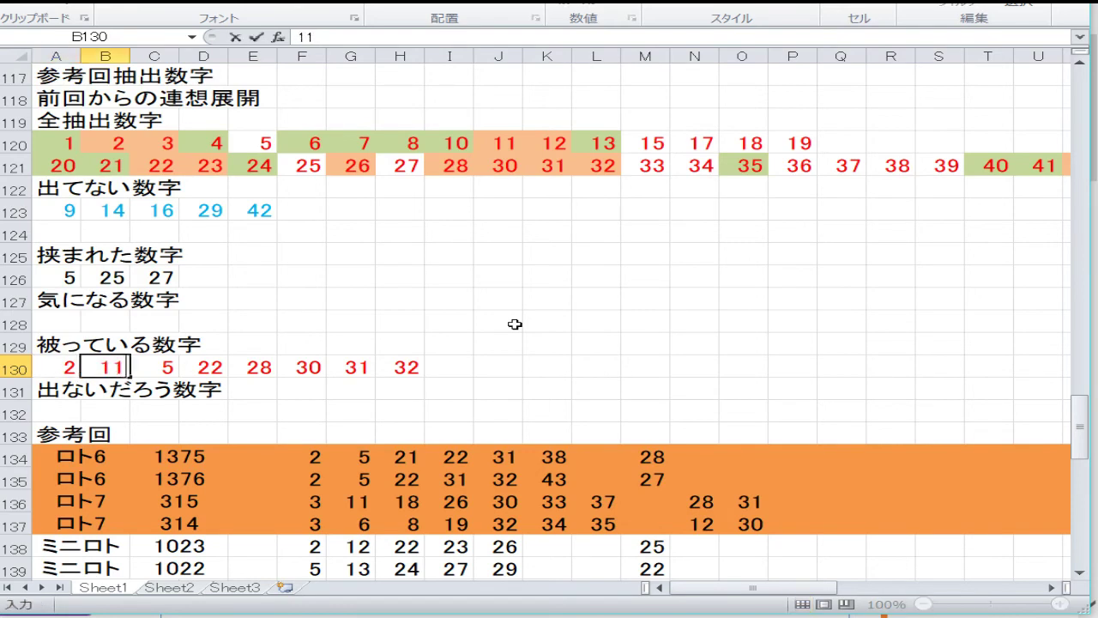
pyautogui.press('Right')
pyautogui.write('22')
pyautogui.press('Right')
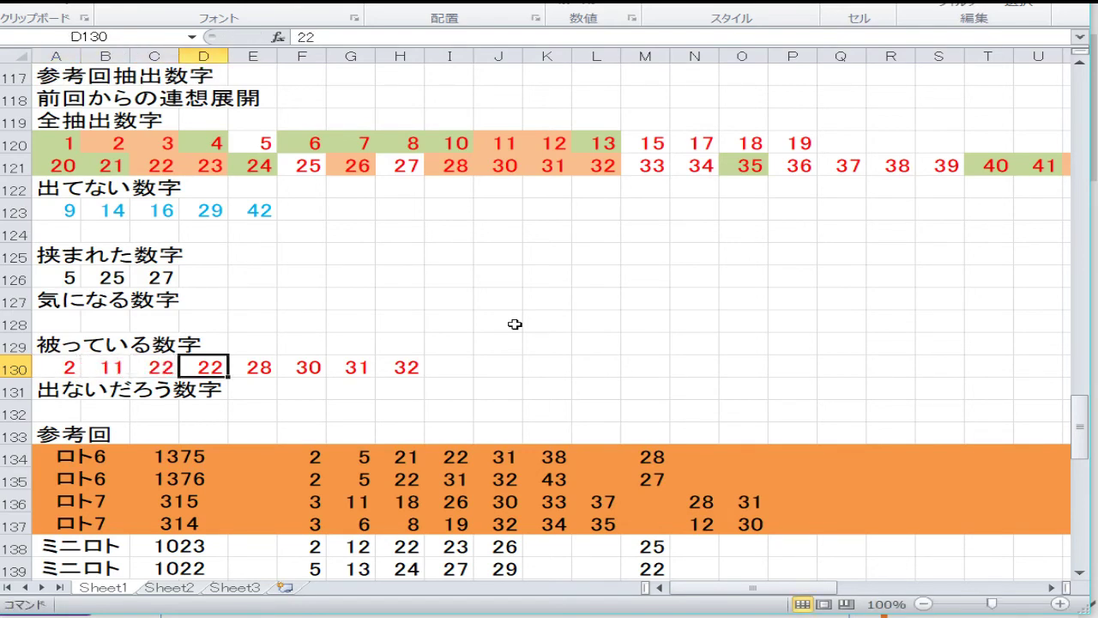
pyautogui.write('28')
pyautogui.press('Right')
pyautogui.write('30')
pyautogui.press('Right')
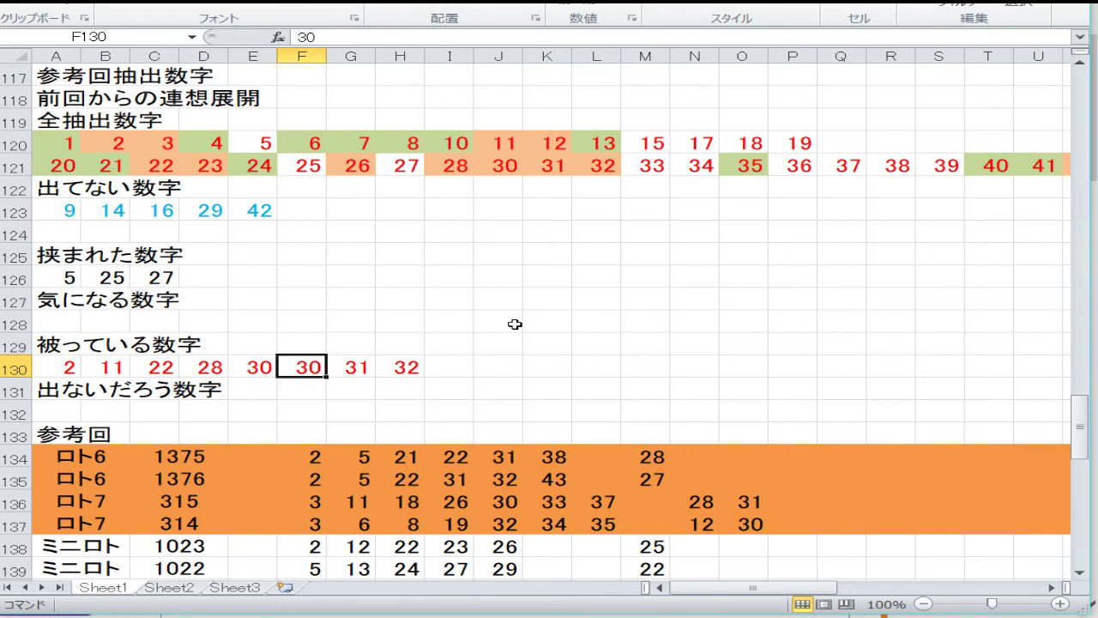
pyautogui.write('31')
pyautogui.press('Right')
pyautogui.write('32')
pyautogui.press('Right')
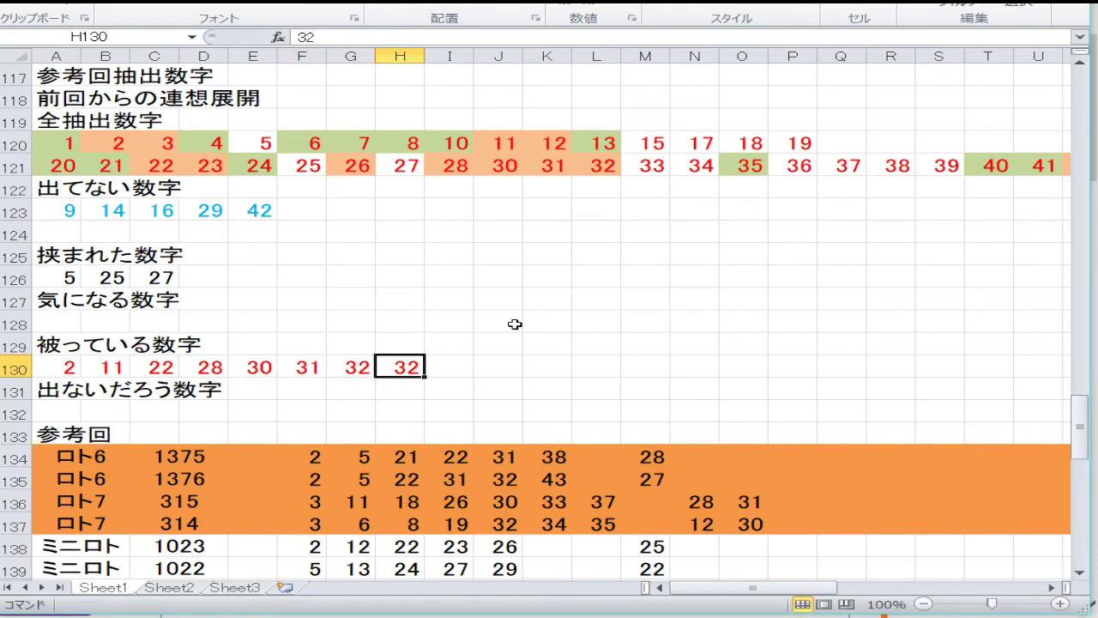
pyautogui.press('Delete')
pyautogui.press('Down')
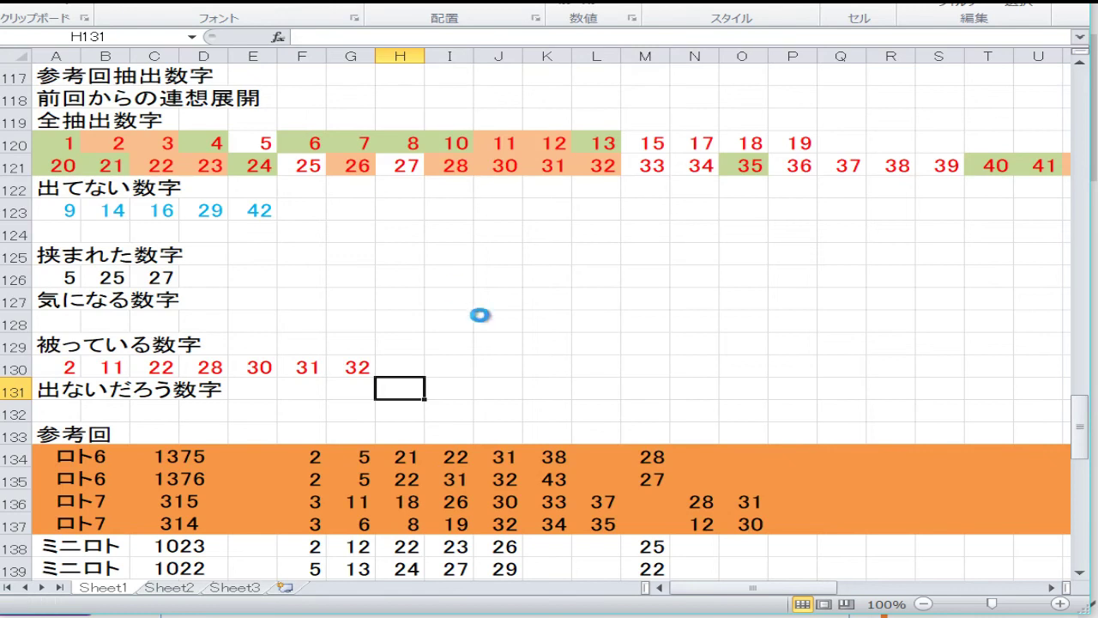
# - Copy the ロト6 1376–1377, ロト7 315 and 314, and ミニロト 1024 and 1023 draws from A9:O14 to A134 under 参考回
pyautogui.scroll(20, 480, 318)
pyautogui.scroll(11, 479, 321)
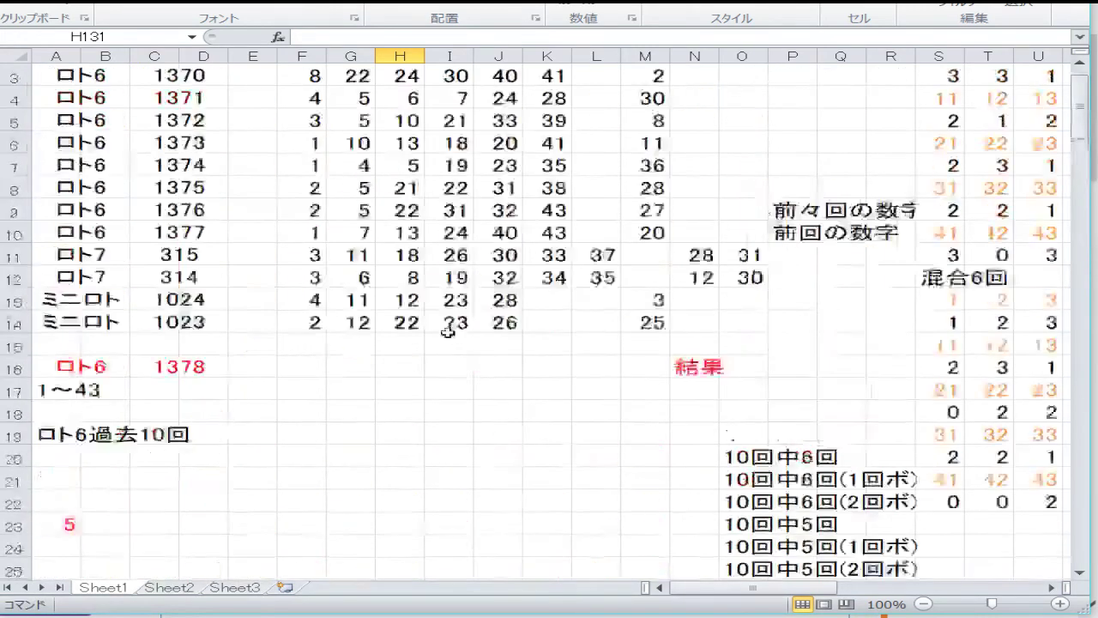
pyautogui.moveTo(726, 366); pyautogui.dragTo(52, 255)
pyautogui.rightClick(51, 256)
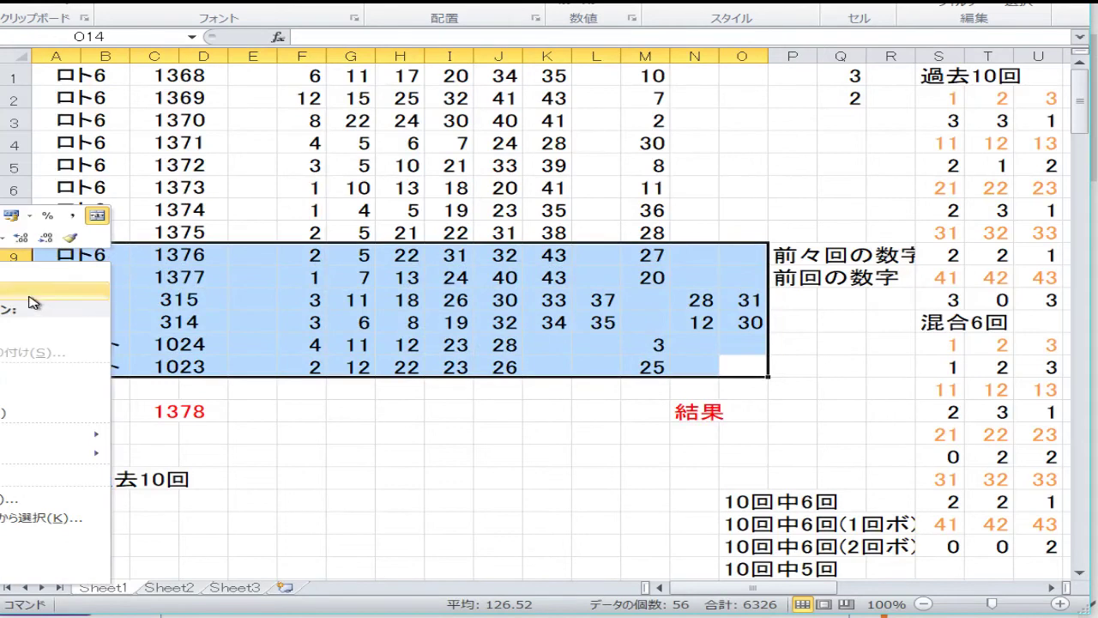
pyautogui.click(35, 290)
pyautogui.scroll(-20, 446, 387)
pyautogui.scroll(-11, 283, 351)
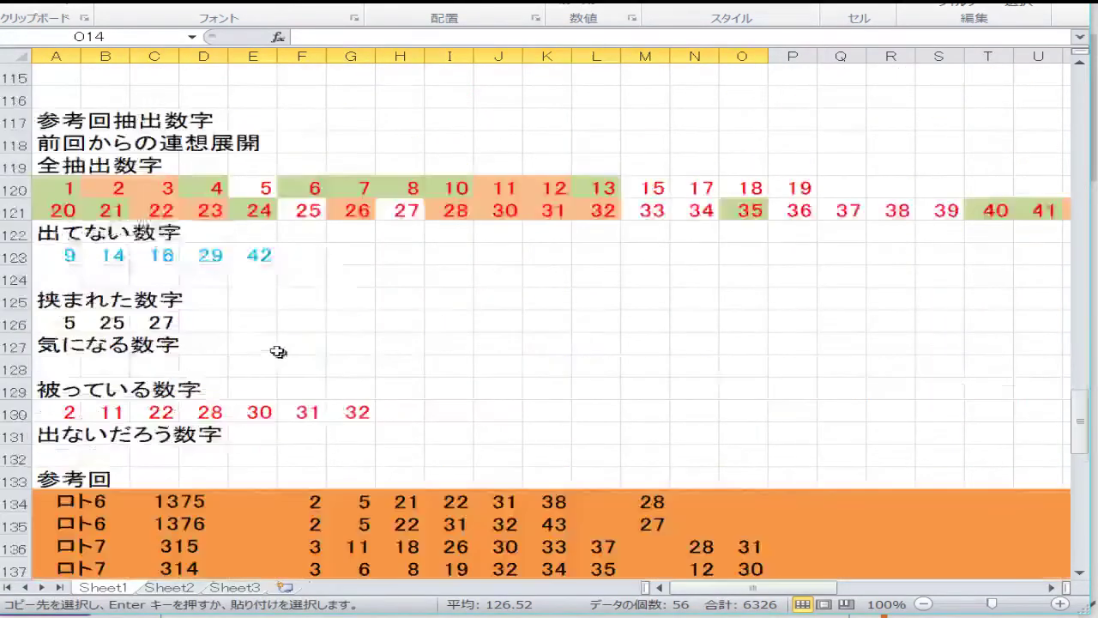
pyautogui.rightClick(90, 230)
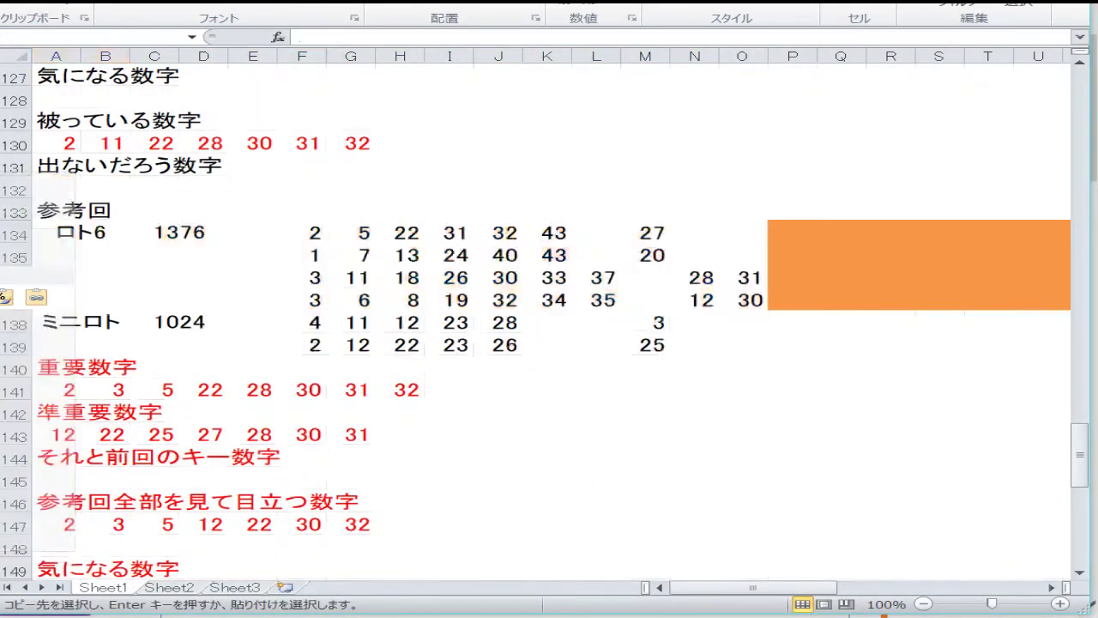
pyautogui.click(7, 297)
pyautogui.click(131, 305)
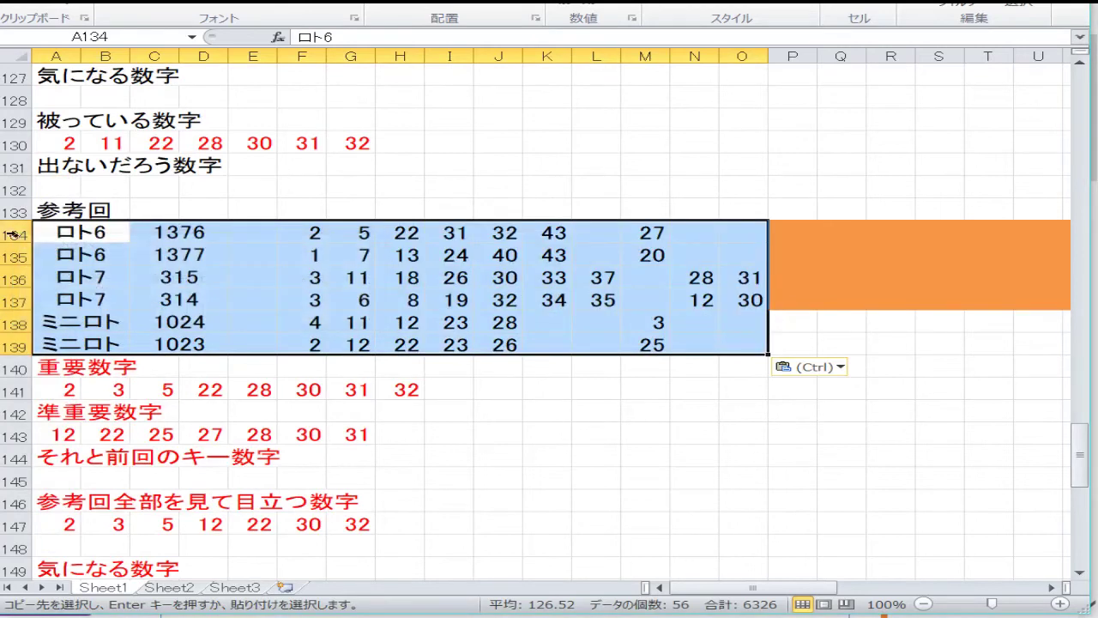
# - Fill the ロト6 and ロト7 rows 134–137 under 参考回 with light orange
pyautogui.moveTo(14, 233); pyautogui.dragTo(14, 301)
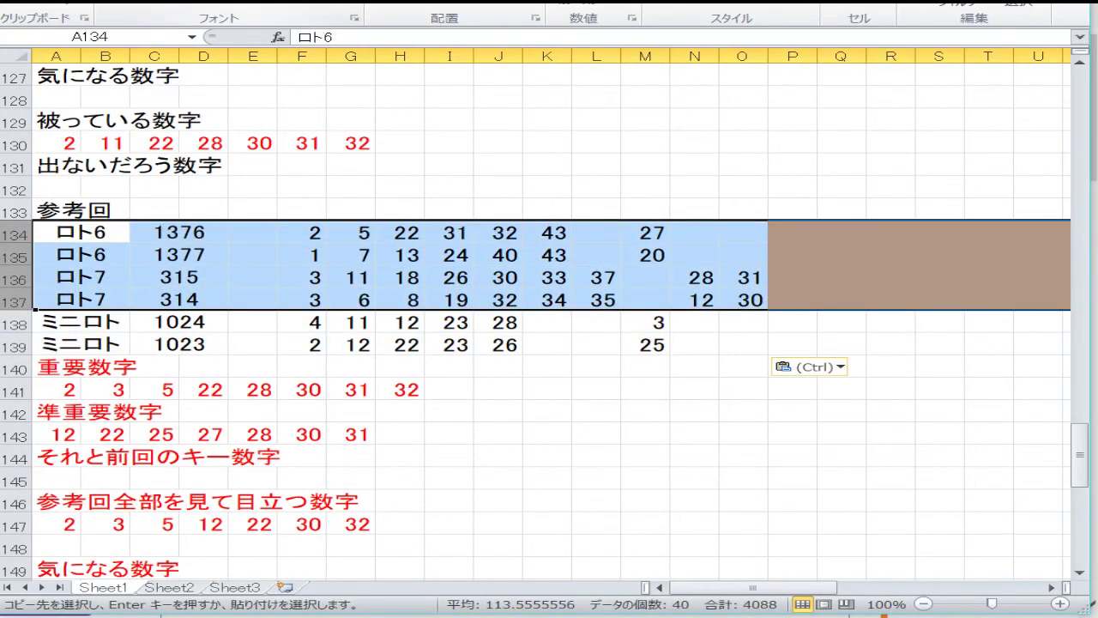
pyautogui.click(257, 4)
pyautogui.click(355, 254)
pyautogui.scroll(-2, 356, 254)
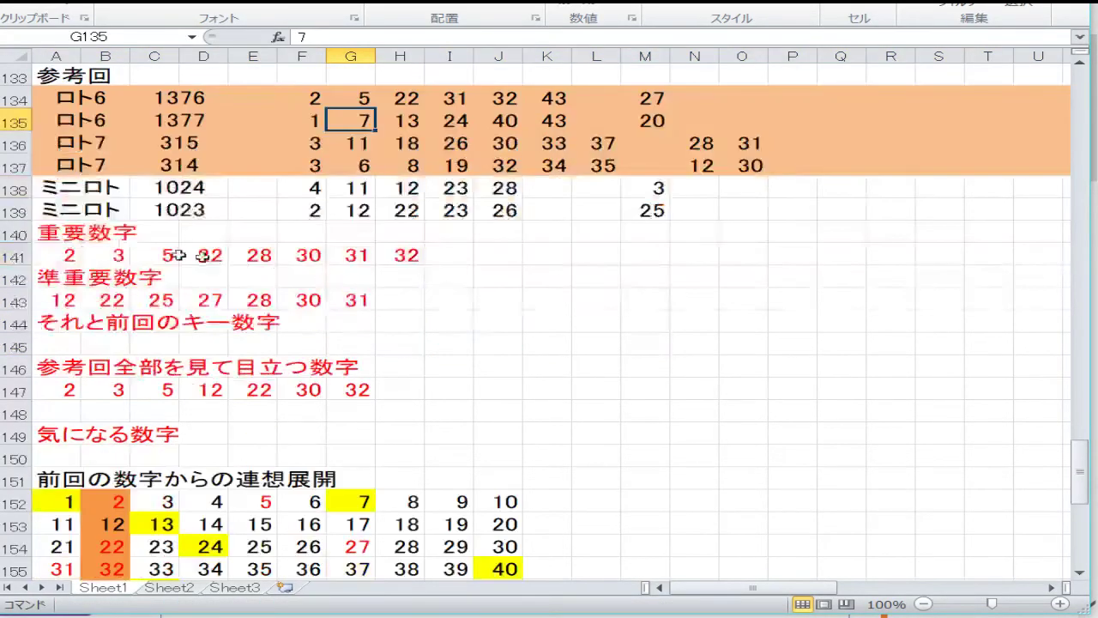
# - Copy the 被っている数字 numbers in A130:G130 to A141 under 重要数字
pyautogui.scroll(2, 189, 244)
pyautogui.moveTo(73, 145); pyautogui.dragTo(339, 143)
pyautogui.rightClick(339, 144)
pyautogui.click(318, 169)
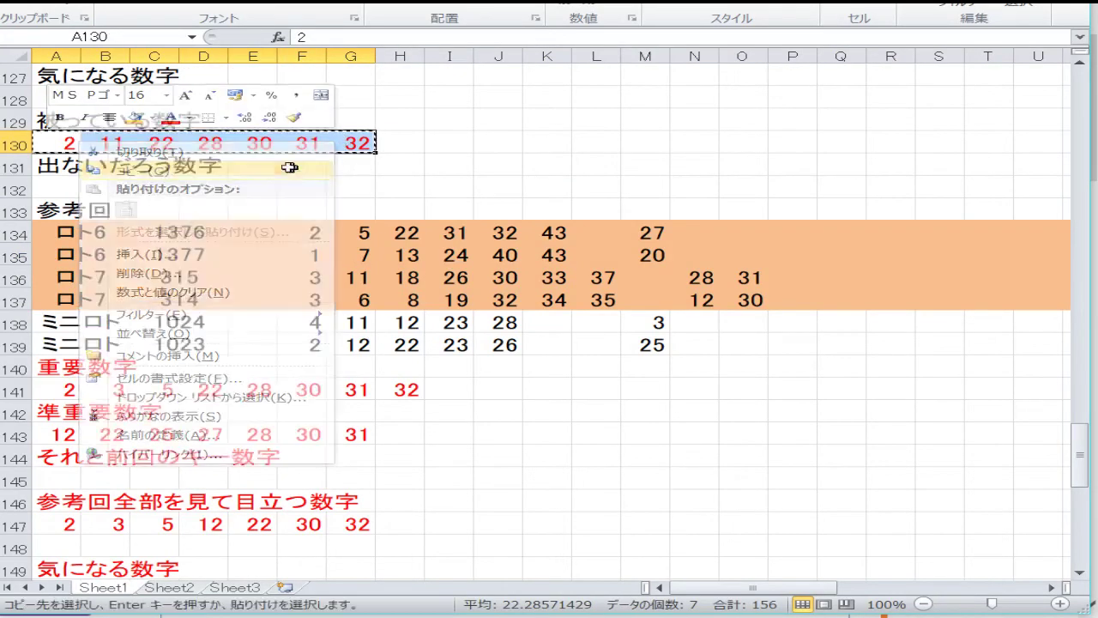
pyautogui.rightClick(66, 388)
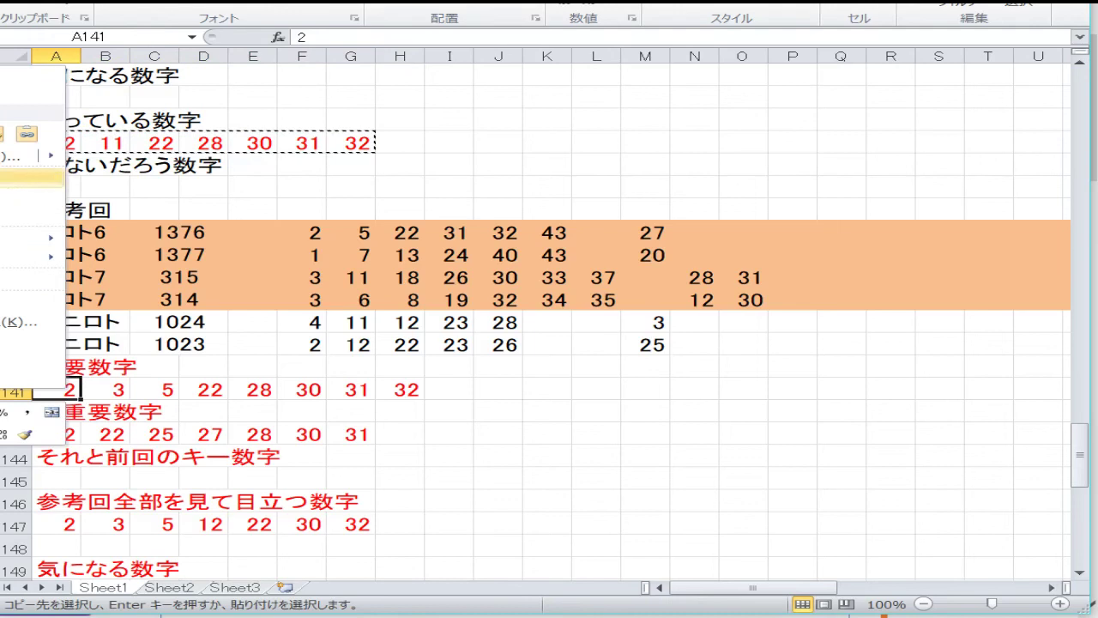
pyautogui.click(33, 179)
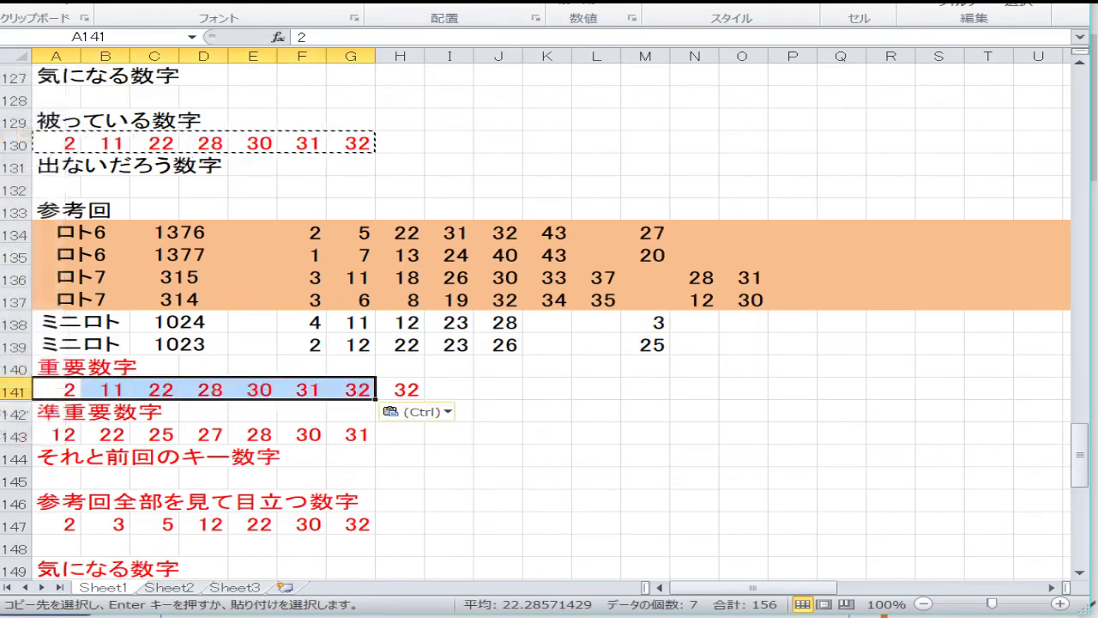
# - Clear the leftover 32 in H141 beside the 重要数字 numbers
pyautogui.click(395, 389)
pyautogui.press('BackSpace')
pyautogui.press('Return')
# - Under 準重要数字, enter 3, 12, 20, 25, 27, 30 and 31 in A143:G143
pyautogui.press('Left')
pyautogui.press('Left')
pyautogui.press('Left')
pyautogui.press('Left')
pyautogui.press('Left')
pyautogui.press('Left')
pyautogui.press('Left')
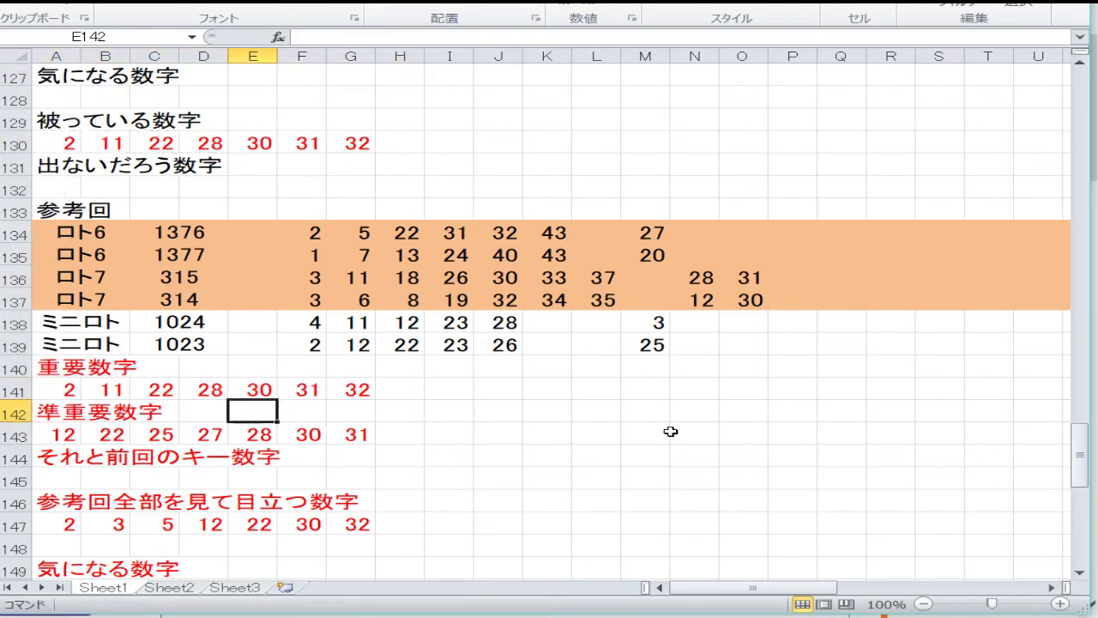
pyautogui.press('Down')
pyautogui.write('3')
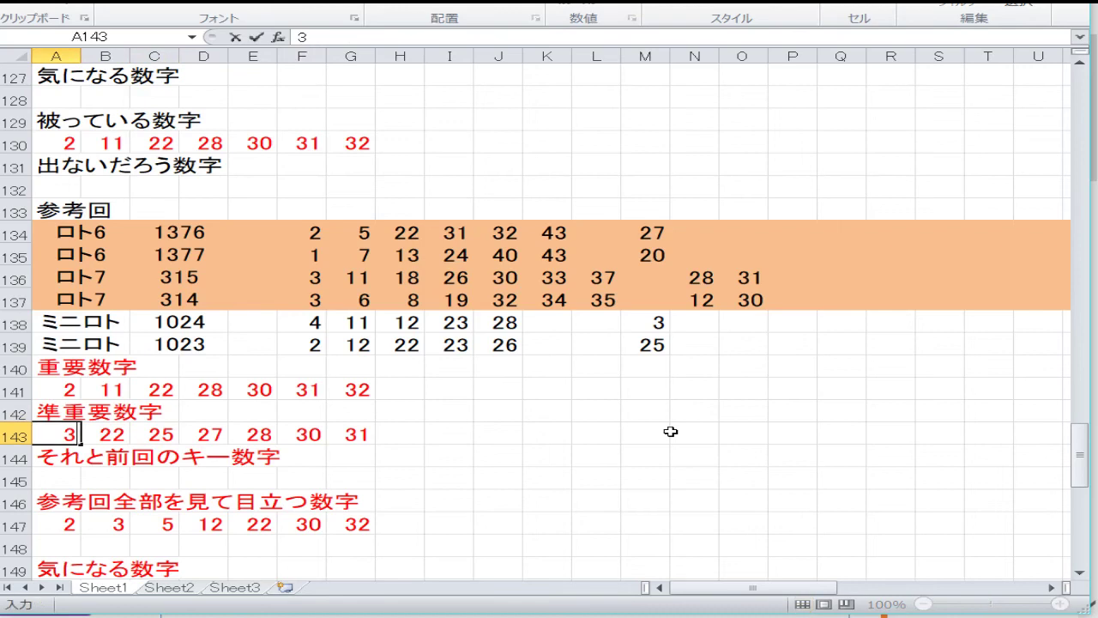
pyautogui.press('Right')
pyautogui.write('12')
pyautogui.press('Right')
pyautogui.write('20')
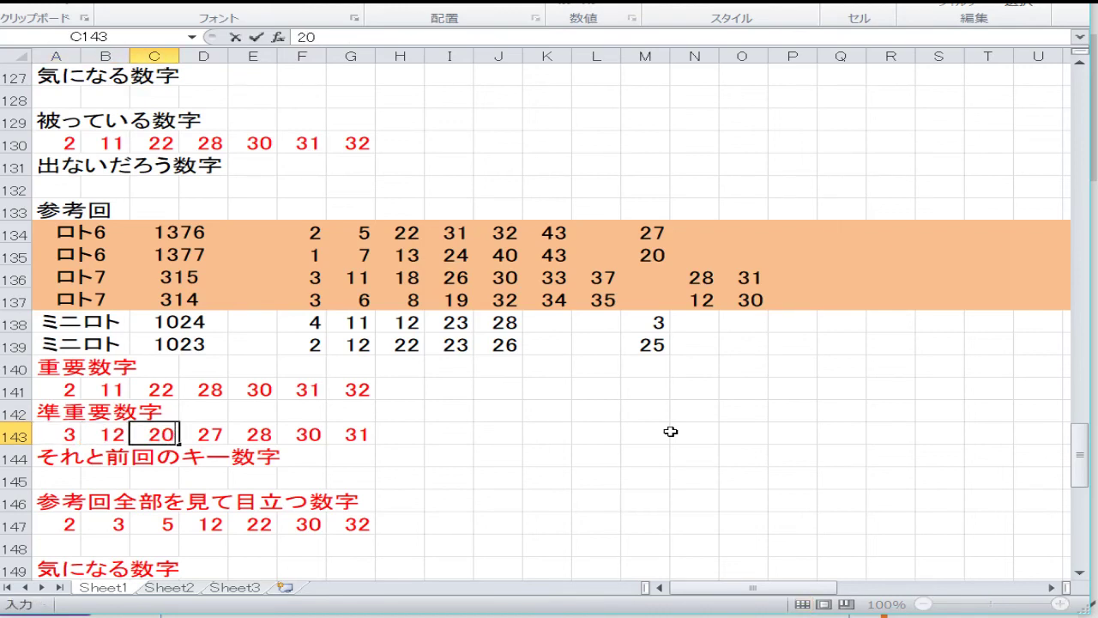
pyautogui.press('Right')
pyautogui.write('25')
pyautogui.press('Right')
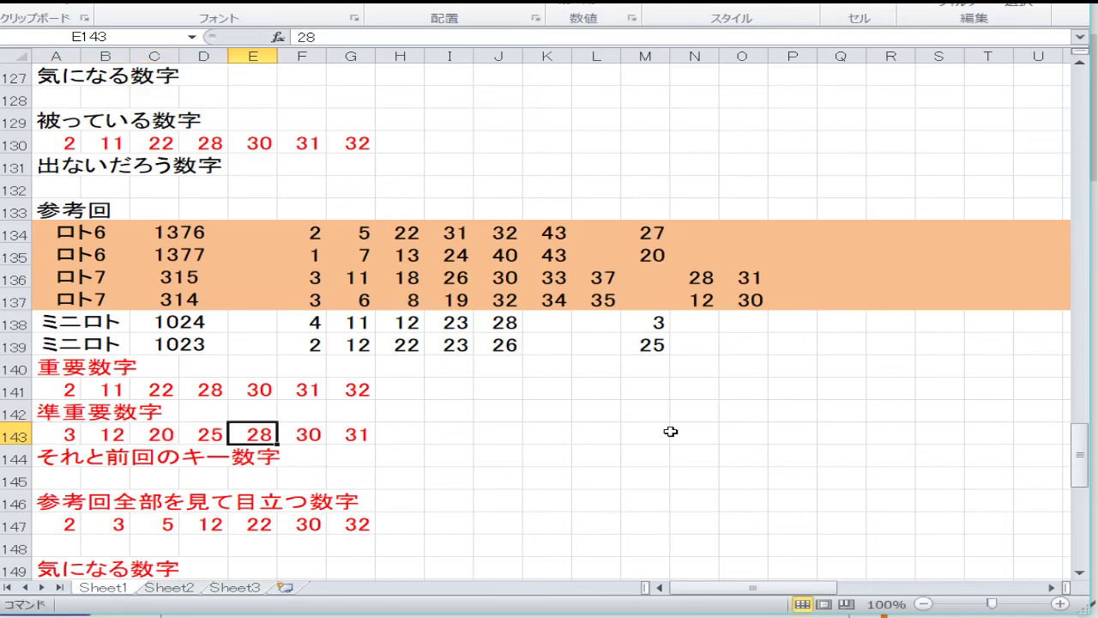
pyautogui.write('27')
pyautogui.press('Right')
pyautogui.write('30')
pyautogui.press('Right')
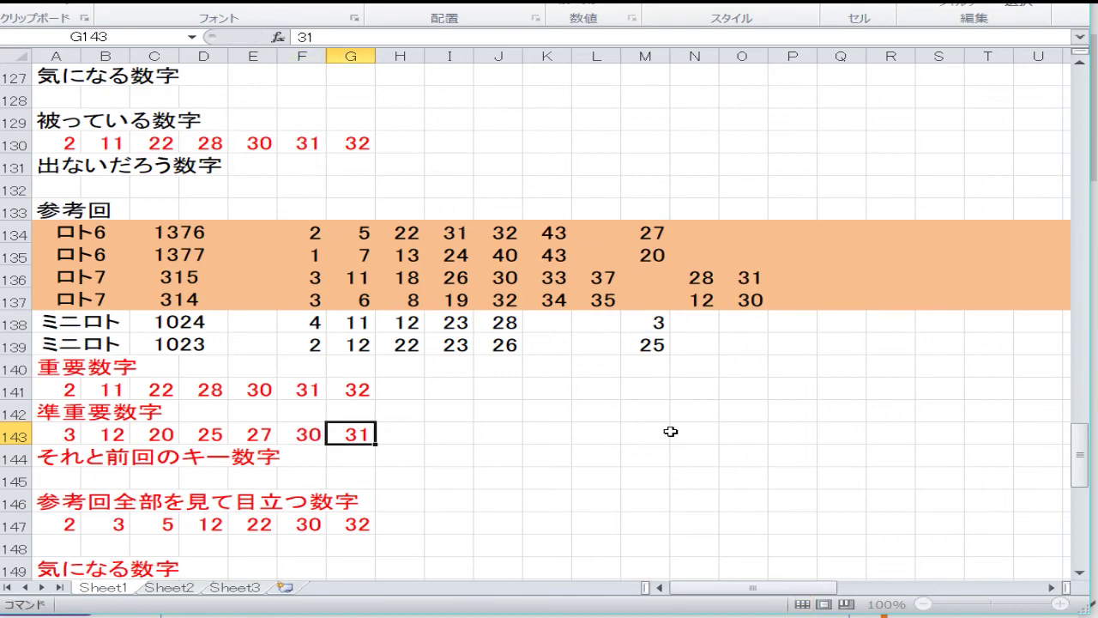
pyautogui.write('31')
pyautogui.press('Return')
# - Under 参考回全部を見て目立つ数字, enter 2, 3, 12, 23, 26, 30 and 43 in A147:G147
pyautogui.press('Left')
pyautogui.press('Left')
pyautogui.press('Left')
pyautogui.press('Left')
pyautogui.press('Left')
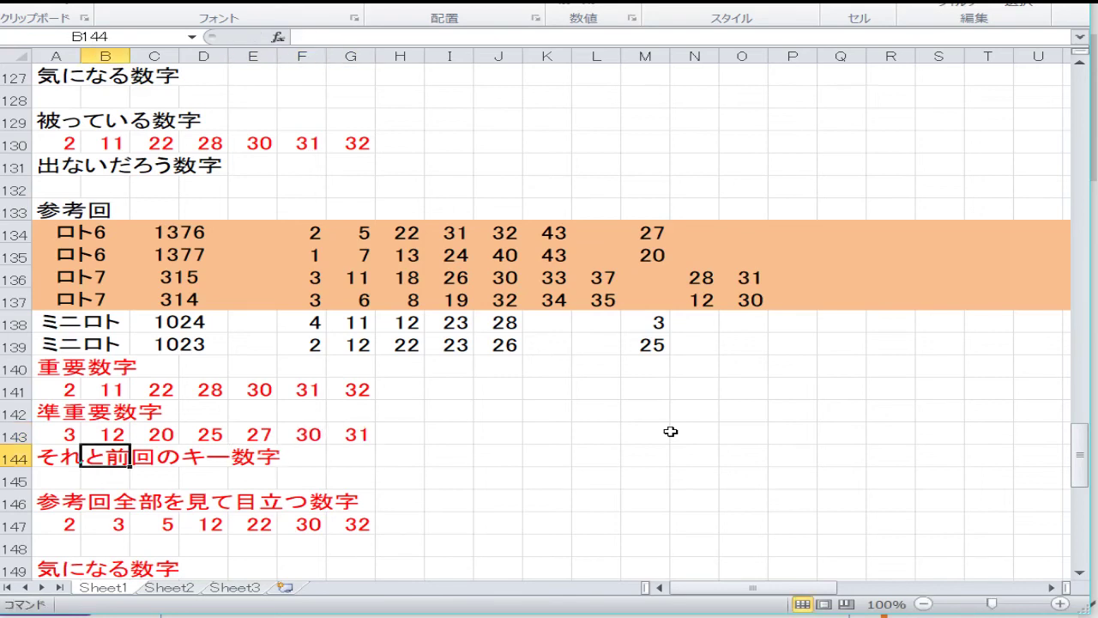
pyautogui.press('Left')
pyautogui.press('Down')
pyautogui.press('Down')
pyautogui.press('Down')
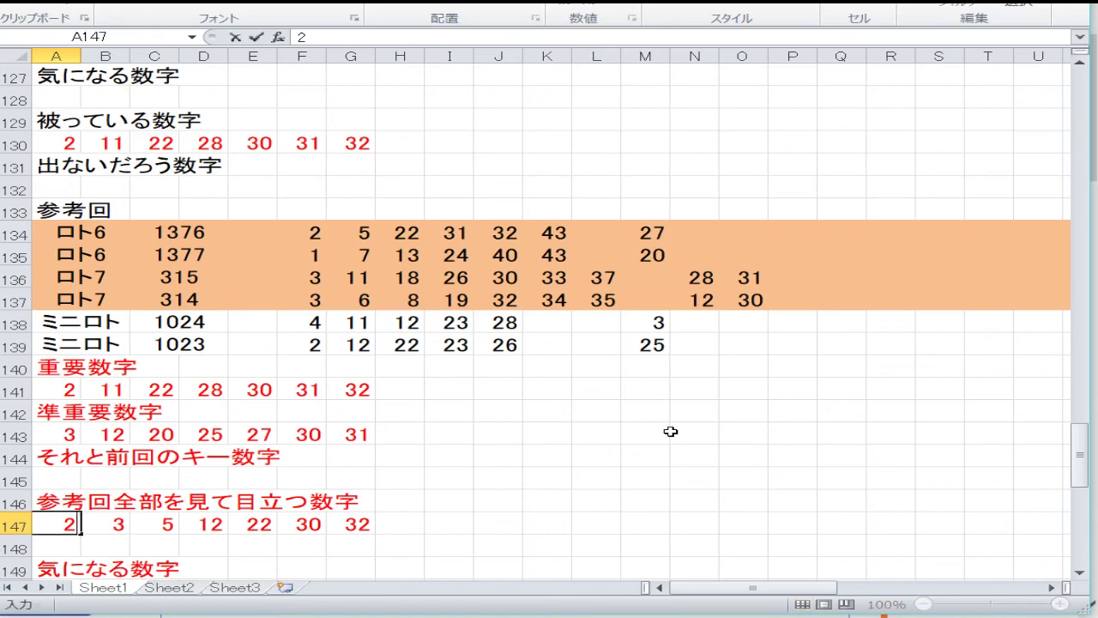
pyautogui.press('Right')
pyautogui.press('Right')
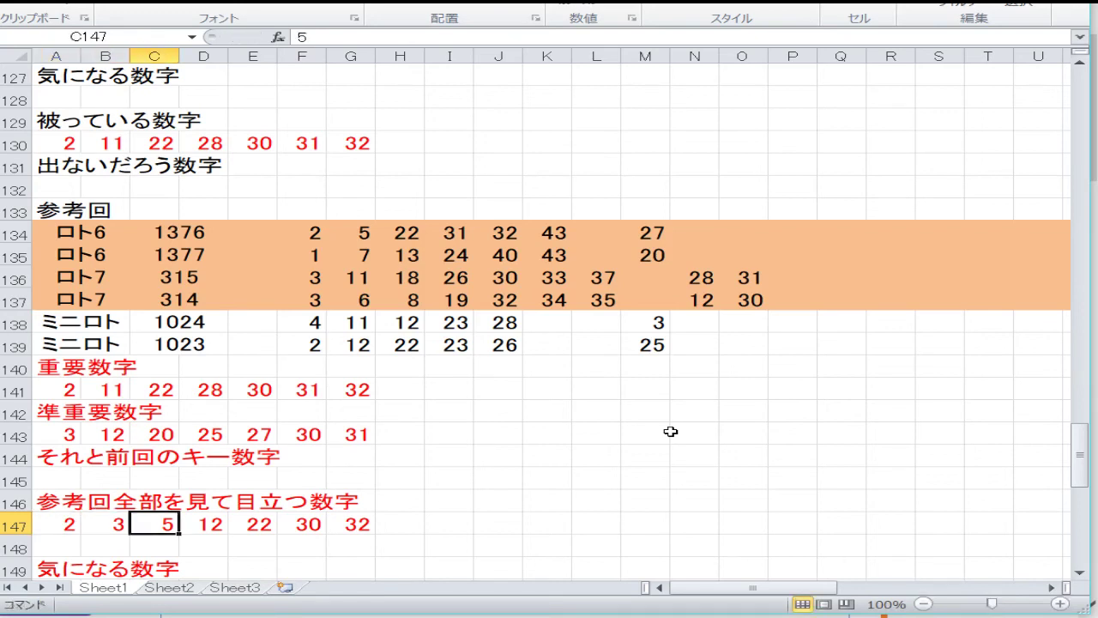
pyautogui.write('12')
pyautogui.press('Right')
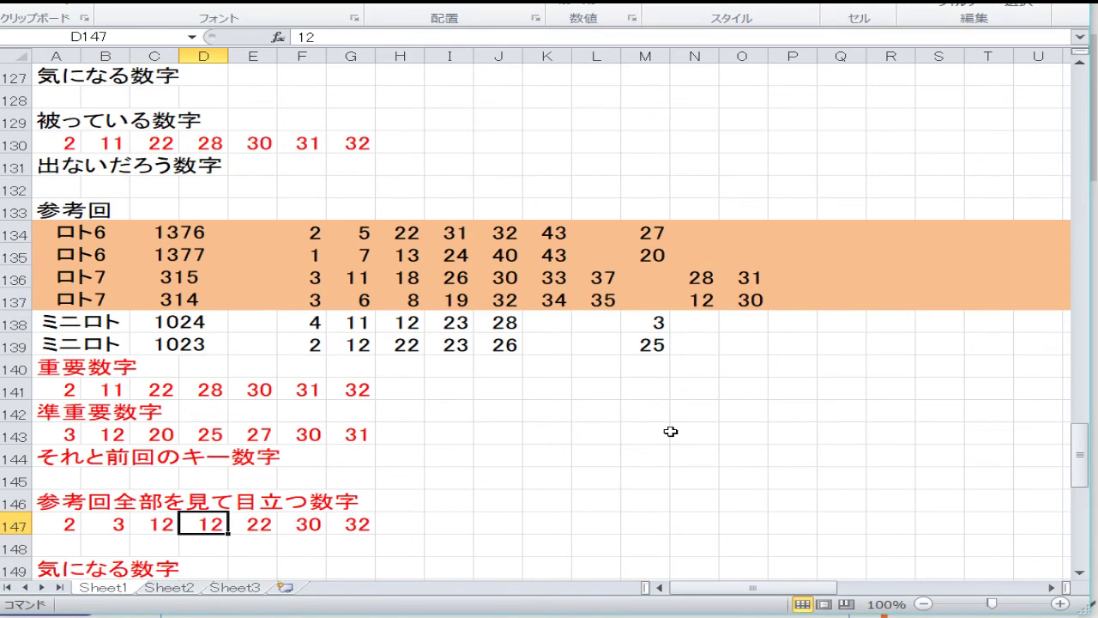
pyautogui.write('23')
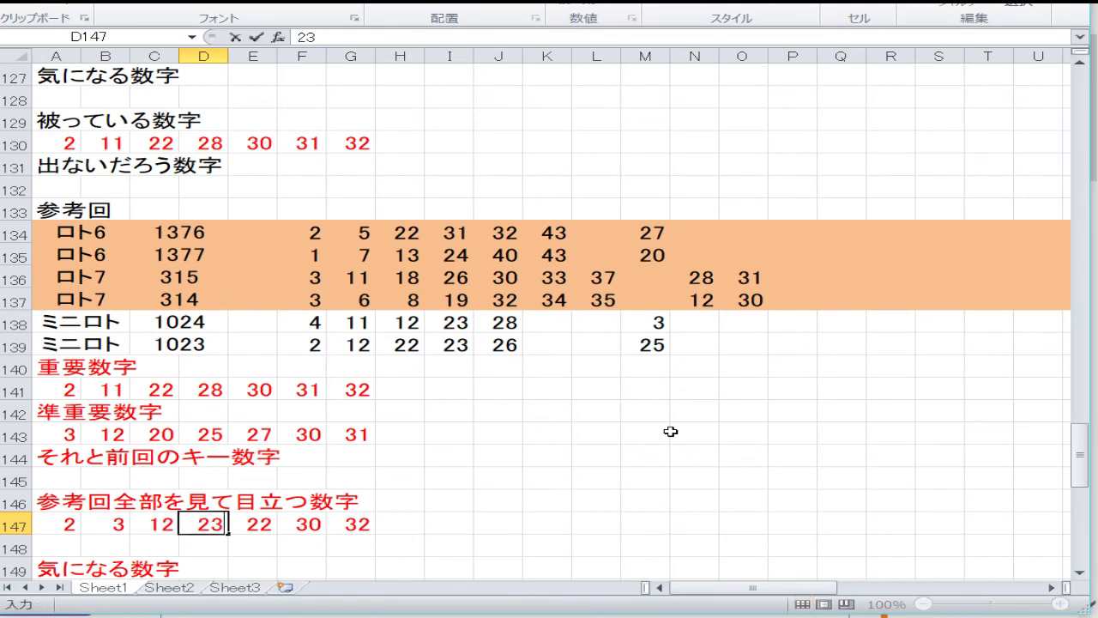
pyautogui.press('Right')
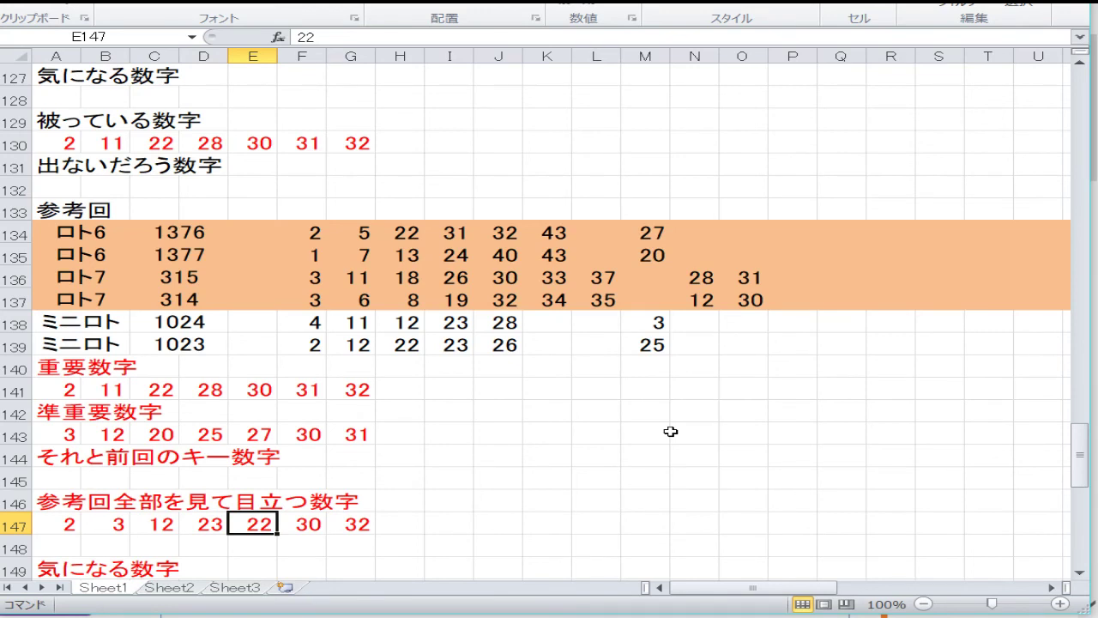
pyautogui.write('26')
pyautogui.press('Right')
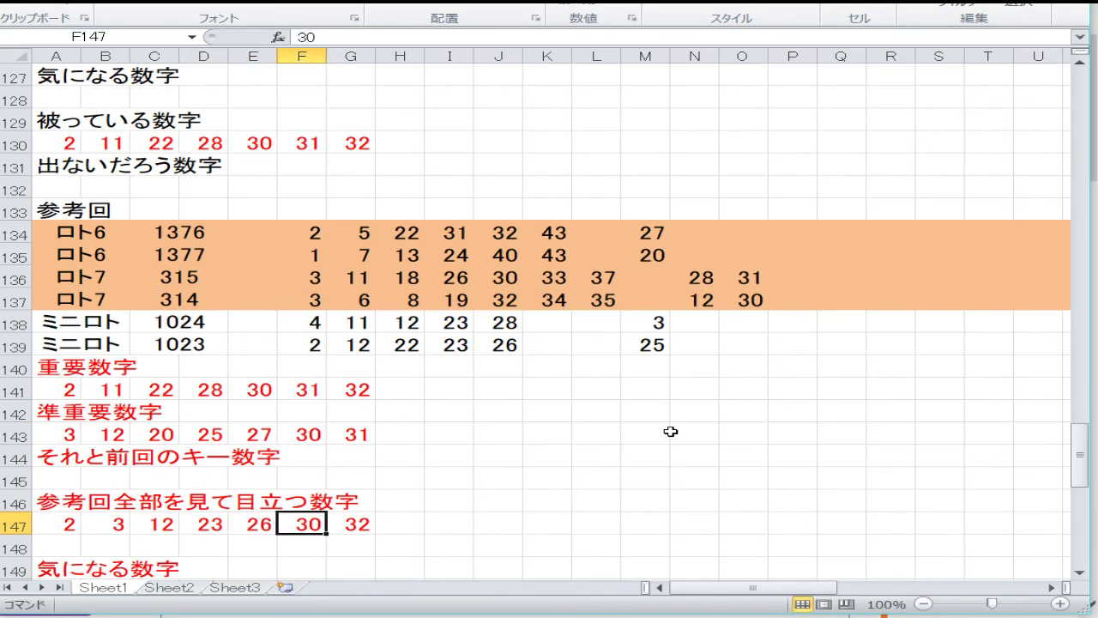
pyautogui.write('3')
pyautogui.press('Right')
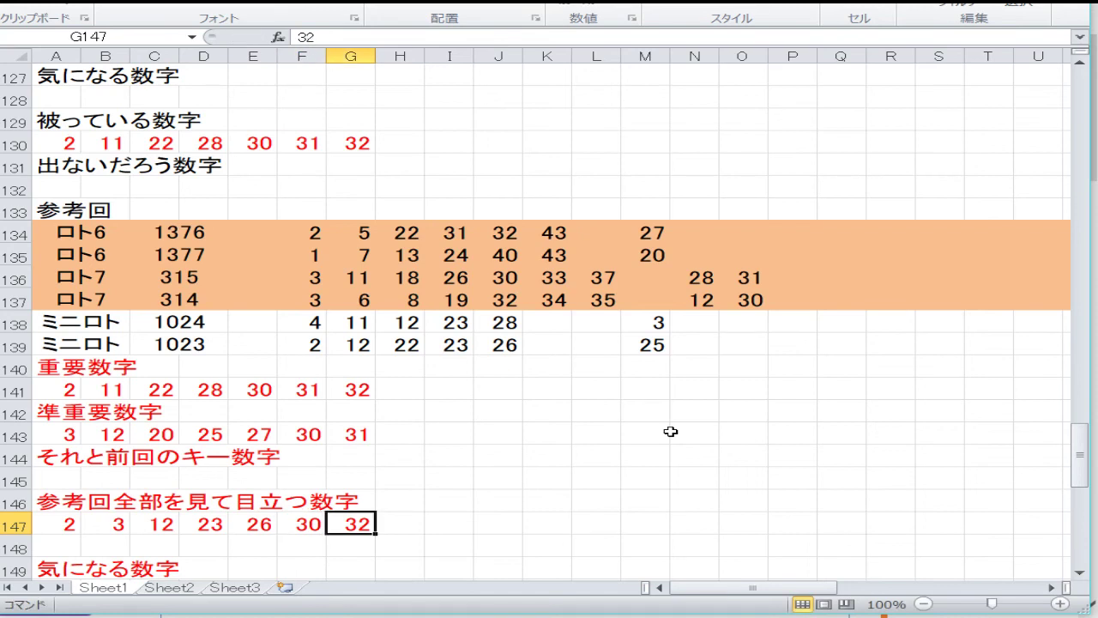
pyautogui.write('43')
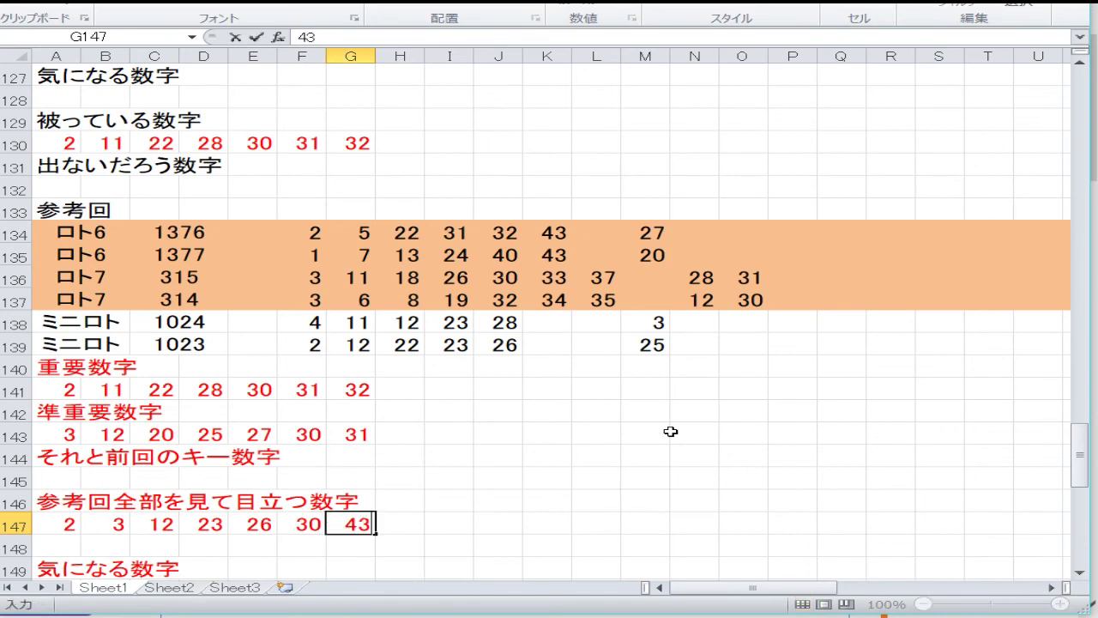
pyautogui.press('Return')
# - Review the rows from 気になる数字 down through the 前回の数字からの連想展開 grid to the 並べると and 注意数字 lists
pyautogui.press('Left')
pyautogui.press('Home')
pyautogui.press('Down')
pyautogui.press('Down')
pyautogui.press('Down')
pyautogui.press('Down')
pyautogui.press('Down')
pyautogui.press('Down')
pyautogui.press('Down')
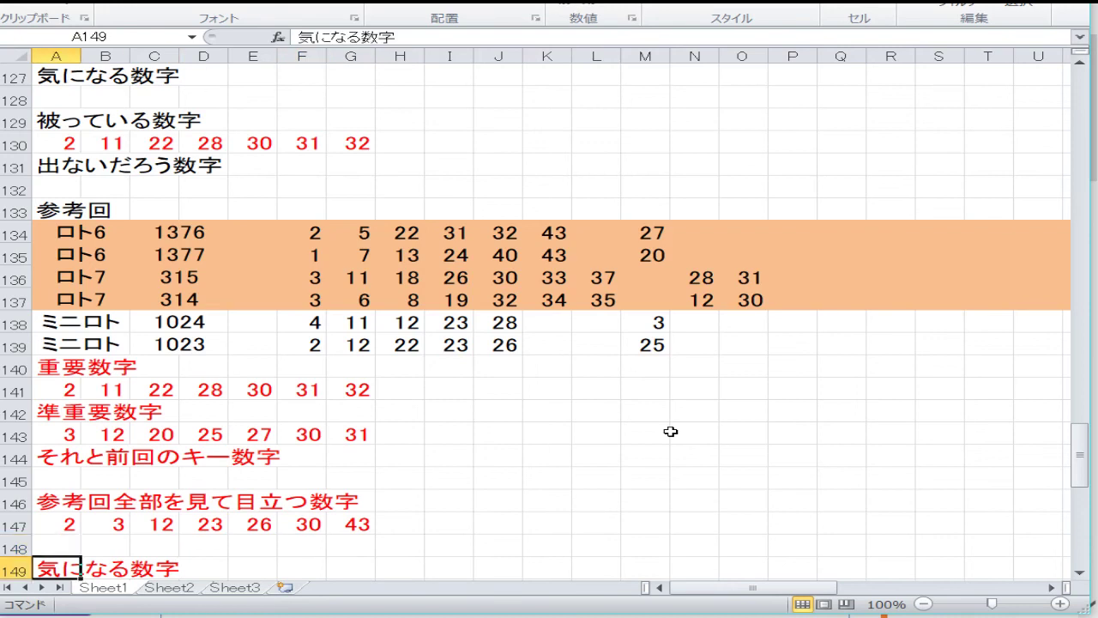
pyautogui.press('Up')
pyautogui.press('Up')
pyautogui.press('Up')
pyautogui.press('Up')
pyautogui.press('Up')
pyautogui.press('Up')
pyautogui.press('Up')
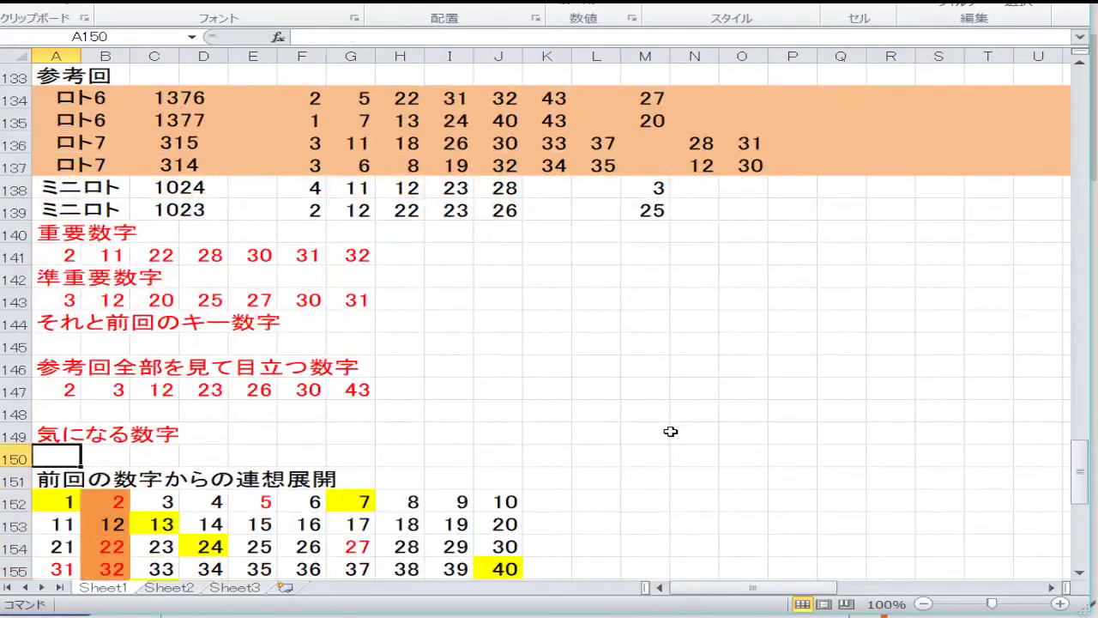
pyautogui.press('Down')
pyautogui.press('Down')
pyautogui.press('Down')
pyautogui.press('Down')
pyautogui.press('Down')
pyautogui.press('Down')
pyautogui.press('Down')
pyautogui.press('Down')
pyautogui.press('Down')
pyautogui.press('Down')
pyautogui.press('Down')
pyautogui.press('Down')
pyautogui.press('Down')
pyautogui.press('Down')
pyautogui.press('Down')
pyautogui.press('Down')
pyautogui.press('Up')
pyautogui.press('Up')
pyautogui.press('Up')
pyautogui.press('Up')
pyautogui.press('Up')
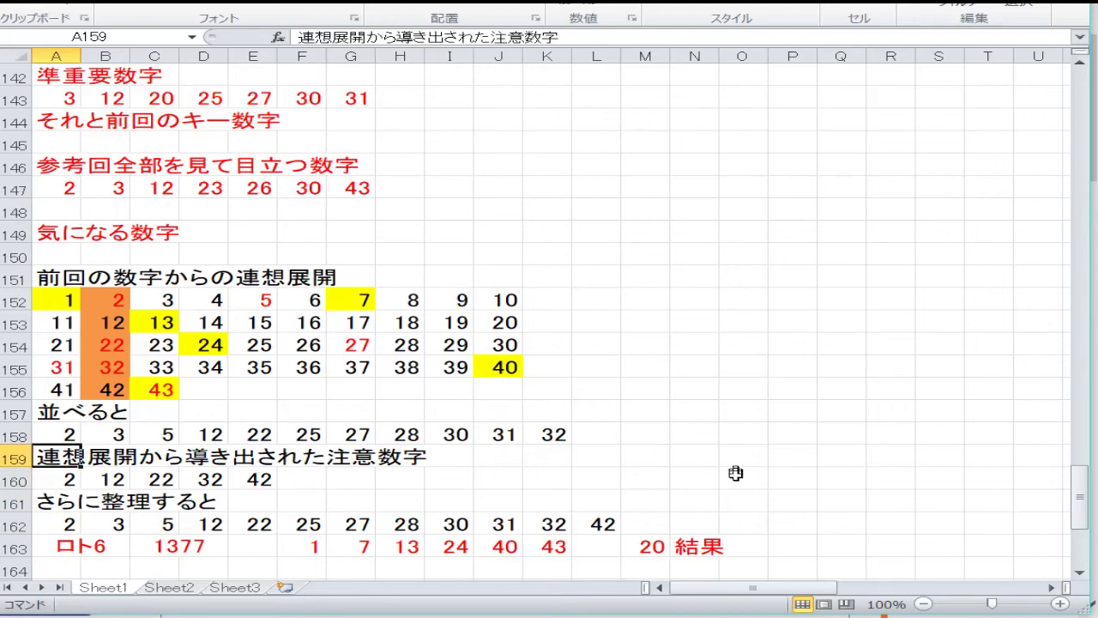
# - Copy the colour-coded 連想展開 grid in rows 58–62 over the old grid starting at row 152
pyautogui.scroll(14, 712, 466)
pyautogui.scroll(17, 664, 397)
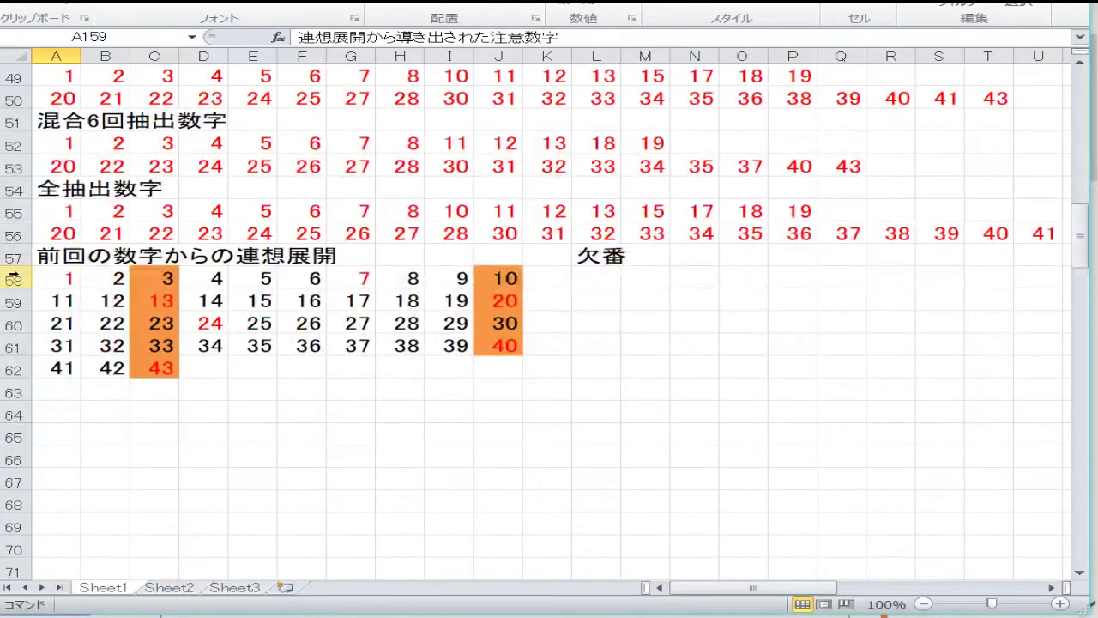
pyautogui.moveTo(12, 277); pyautogui.dragTo(12, 367)
pyautogui.rightClick(108, 345)
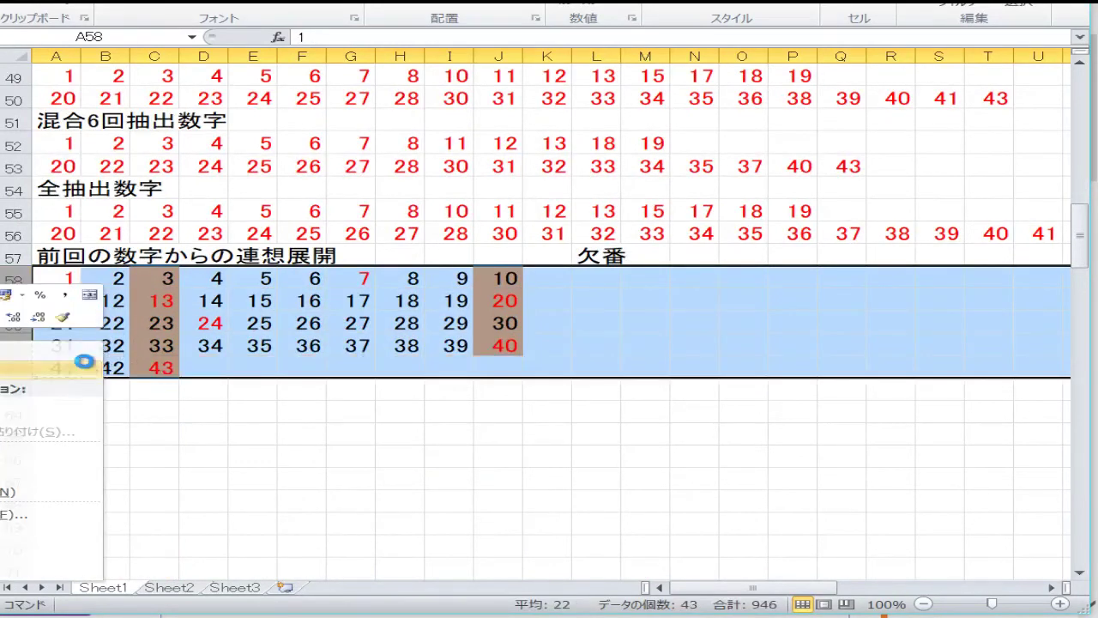
pyautogui.click(89, 367)
pyautogui.scroll(-20, 217, 387)
pyautogui.scroll(-7, 216, 387)
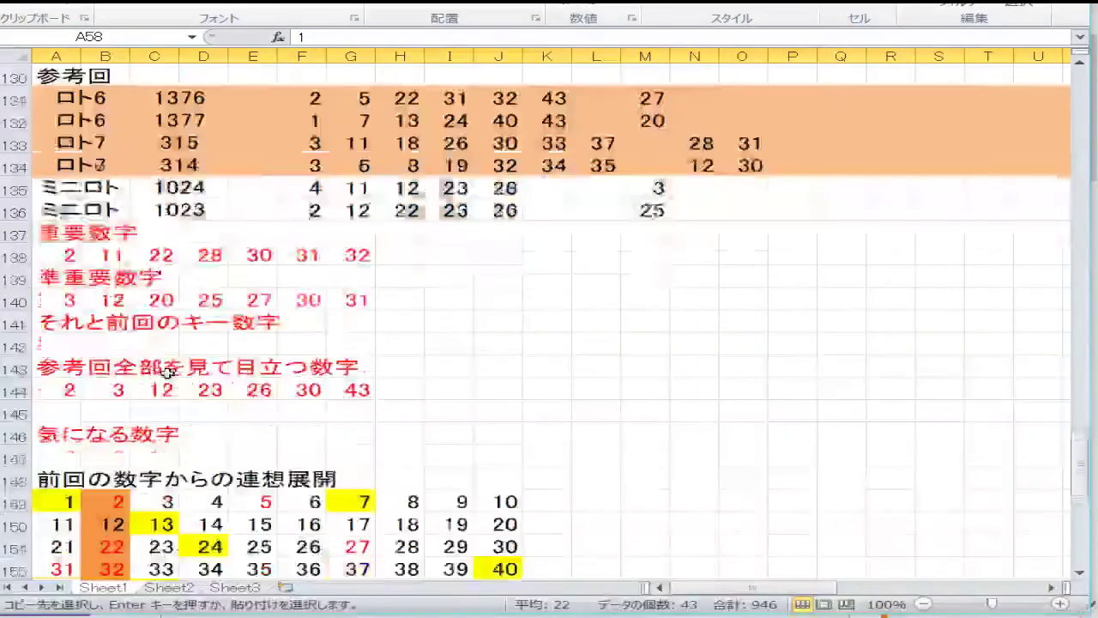
pyautogui.rightClick(17, 301)
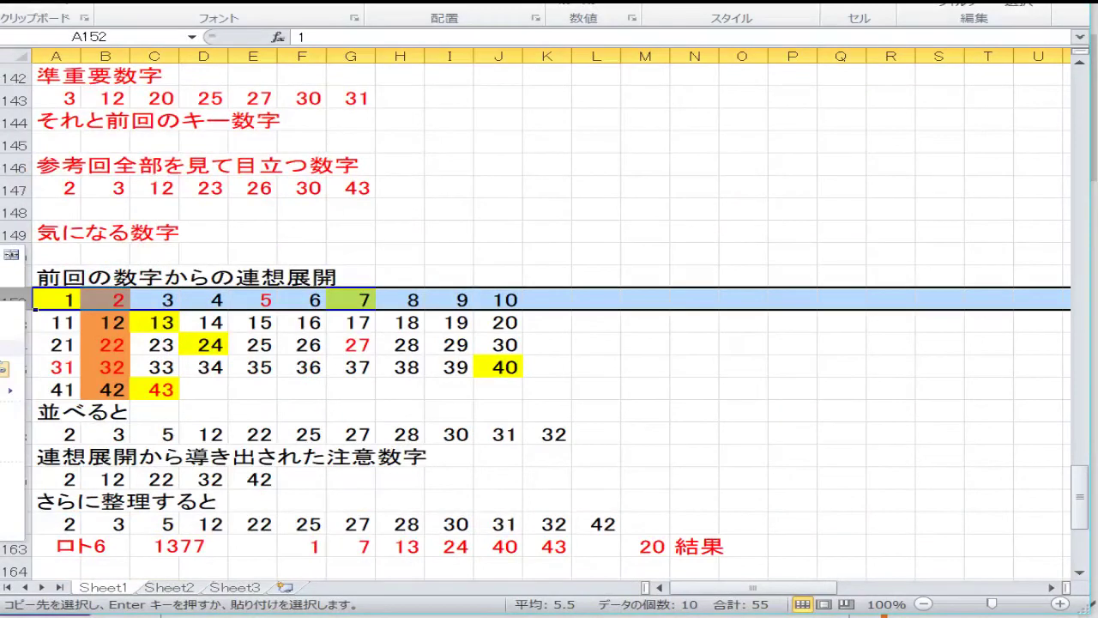
pyautogui.click(12, 255)
pyautogui.click(258, 344)
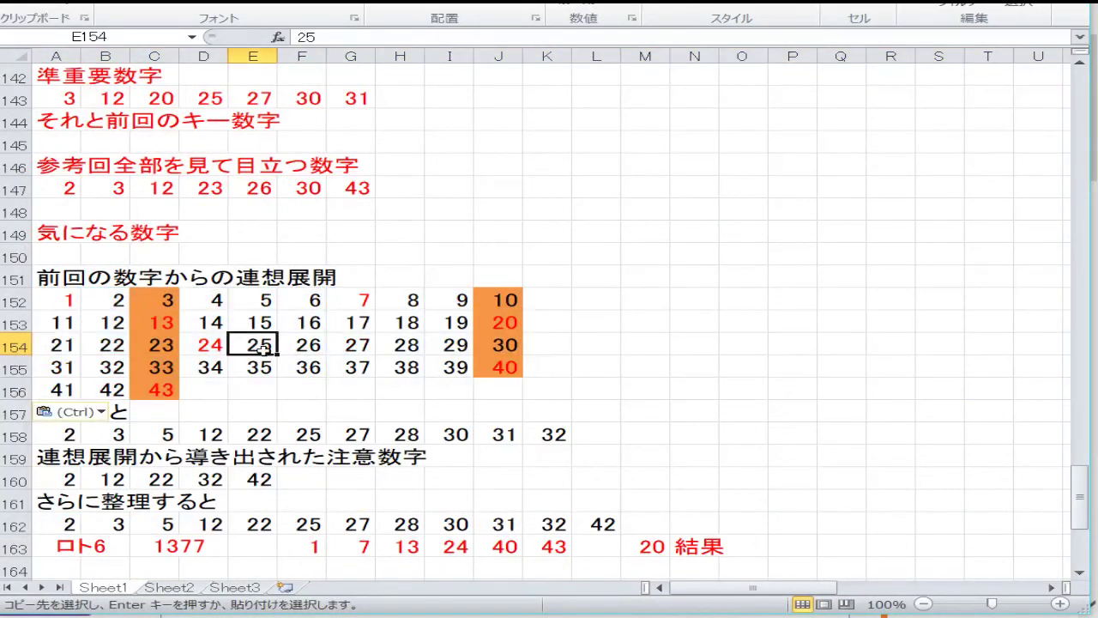
# - Under 並べると, enter 2, 3, 11, 12, 20, 22 and 23 in A158:G158
pyautogui.scroll(-2, 266, 348)
pyautogui.click(245, 320)
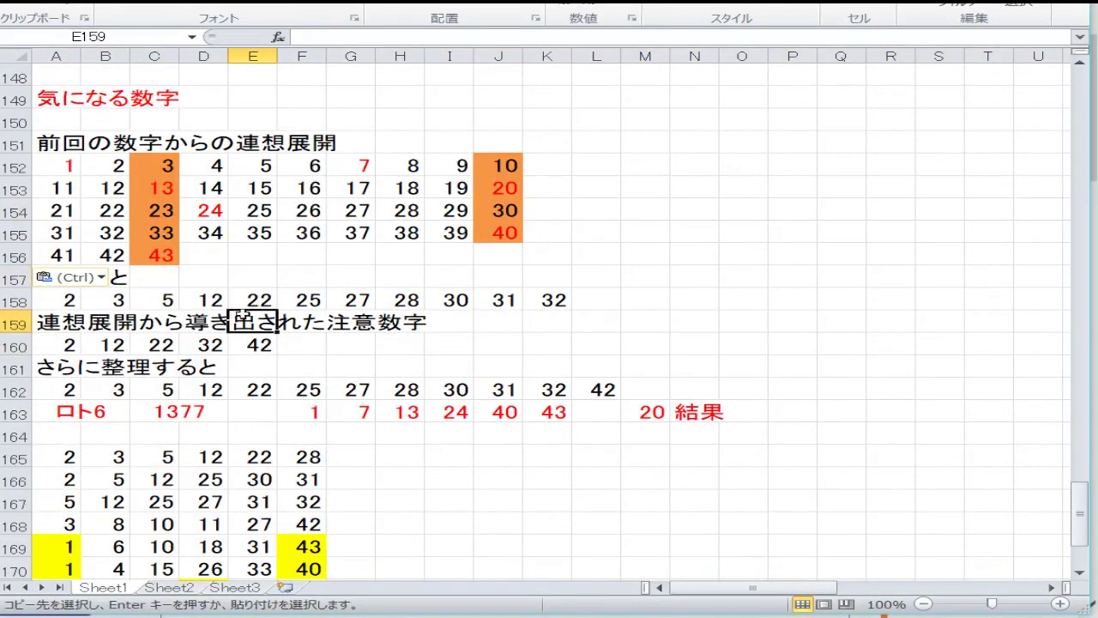
pyautogui.click(219, 299)
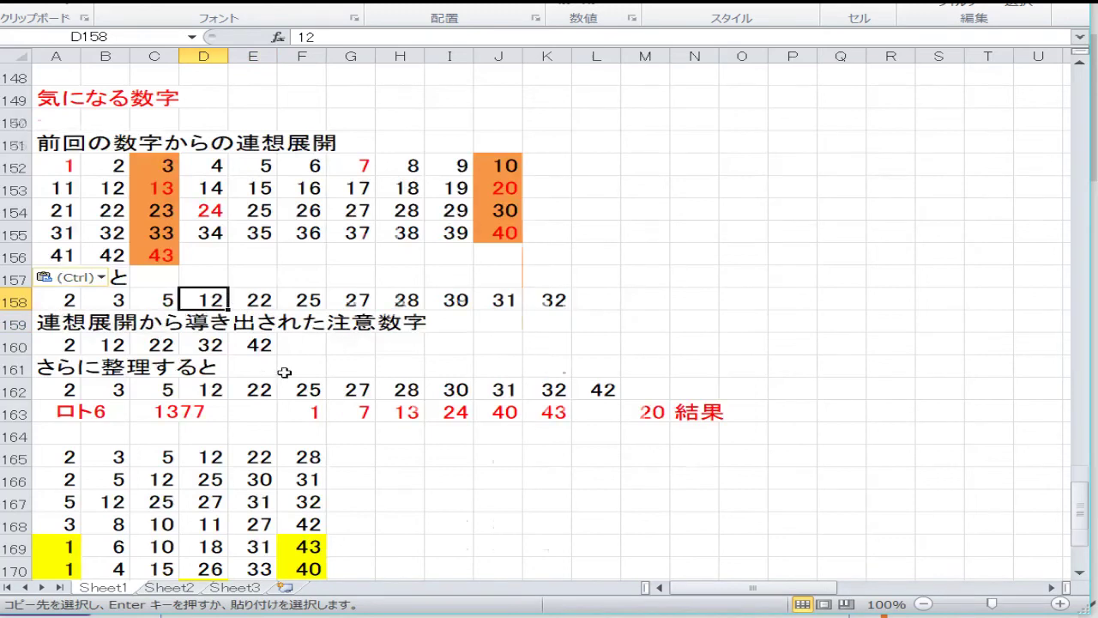
pyautogui.scroll(3, 285, 371)
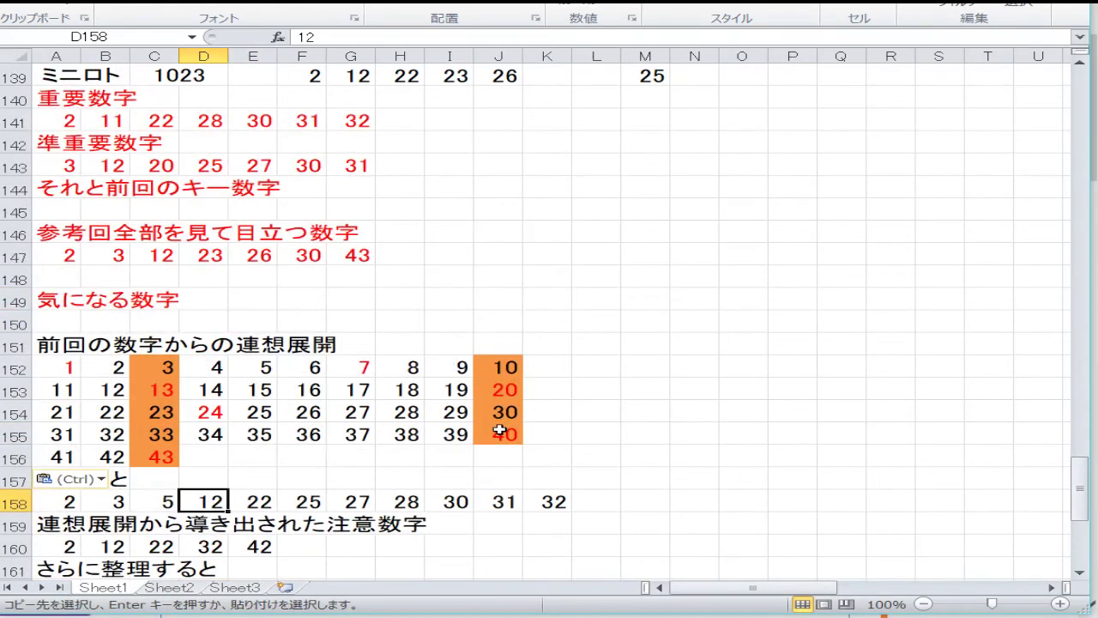
pyautogui.press('Left')
pyautogui.press('Left')
pyautogui.press('Left')
pyautogui.press('Escape')
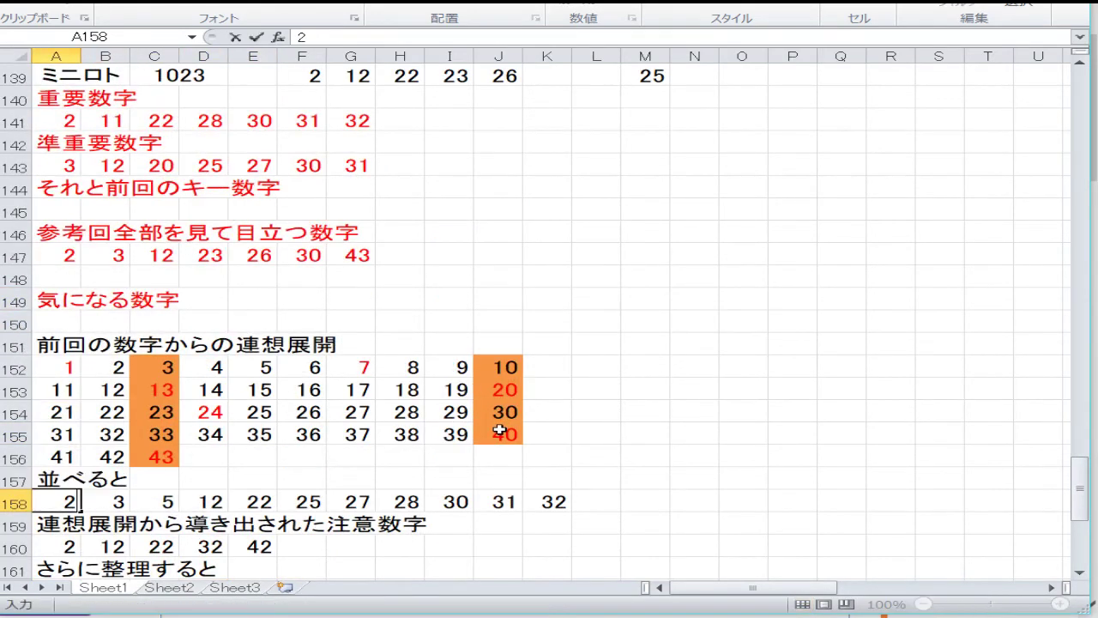
pyautogui.press('Right')
pyautogui.press('Right')
pyautogui.write('11')
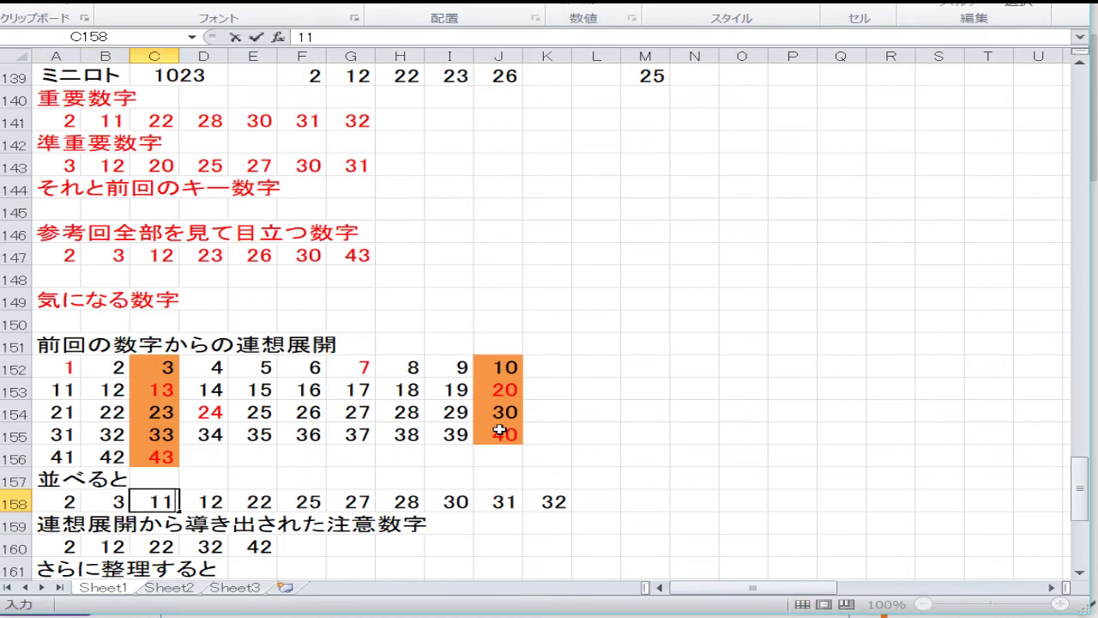
pyautogui.press('Right')
pyautogui.press('Right')
pyautogui.write('20')
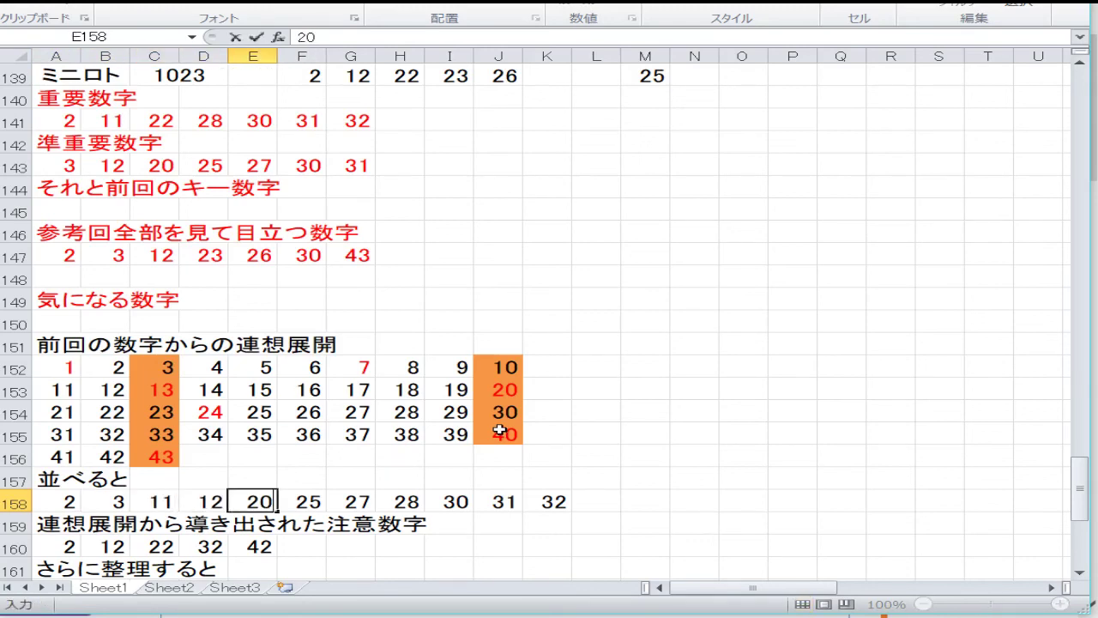
pyautogui.press('Right')
pyautogui.write('22')
pyautogui.press('Right')
pyautogui.write('23')
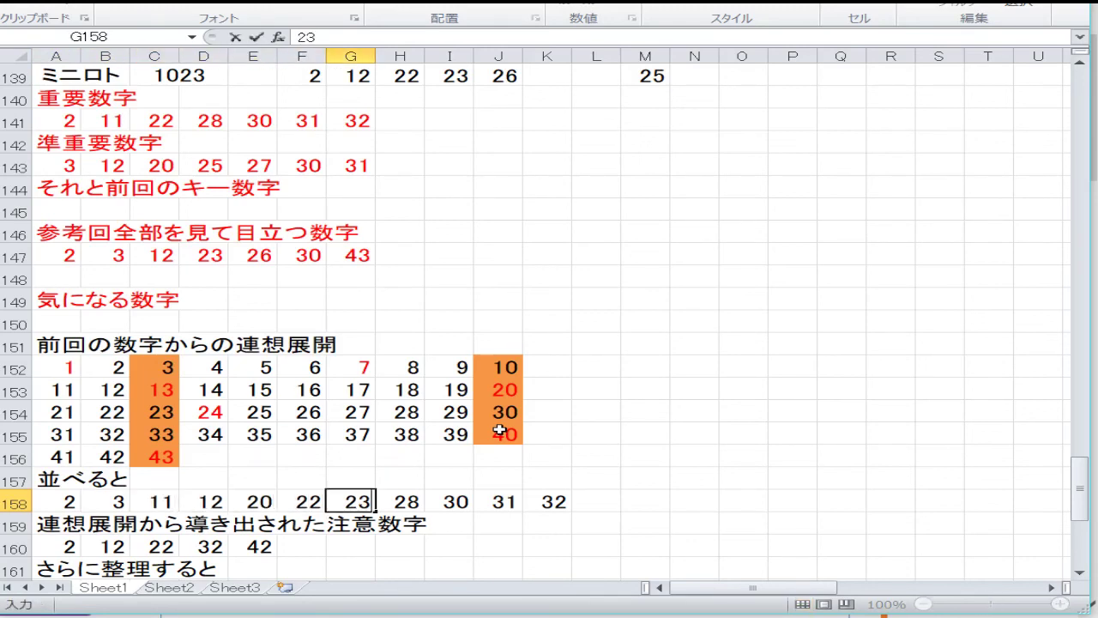
# - Continue the 並べると list with 25, 26, 27, 28, 30, 31, 32 and 43 in H158:O158
pyautogui.press('Right')
pyautogui.write('25')
pyautogui.press('Right')
pyautogui.write('26')
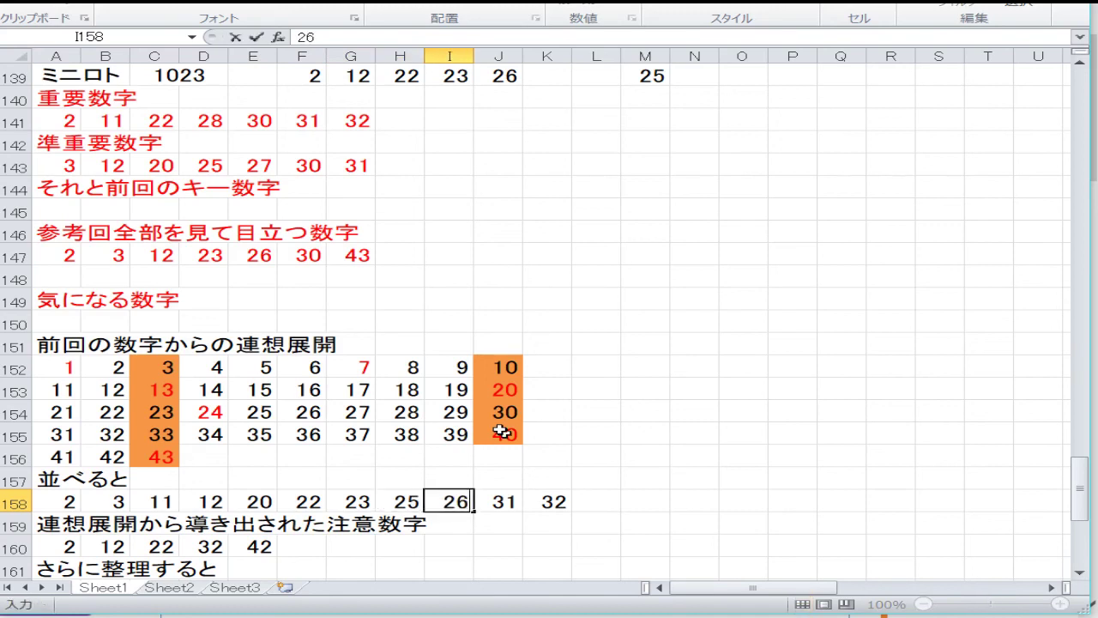
pyautogui.press('Right')
pyautogui.write('27')
pyautogui.press('Right')
pyautogui.write('28')
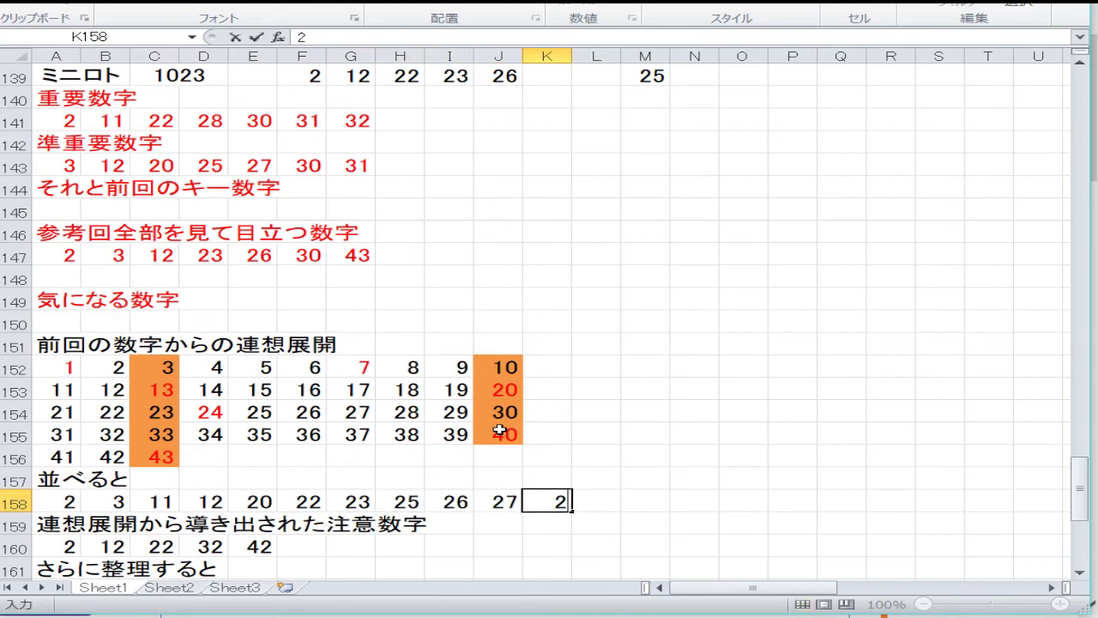
pyautogui.press('Right')
pyautogui.write('30')
pyautogui.press('Right')
pyautogui.write('31')
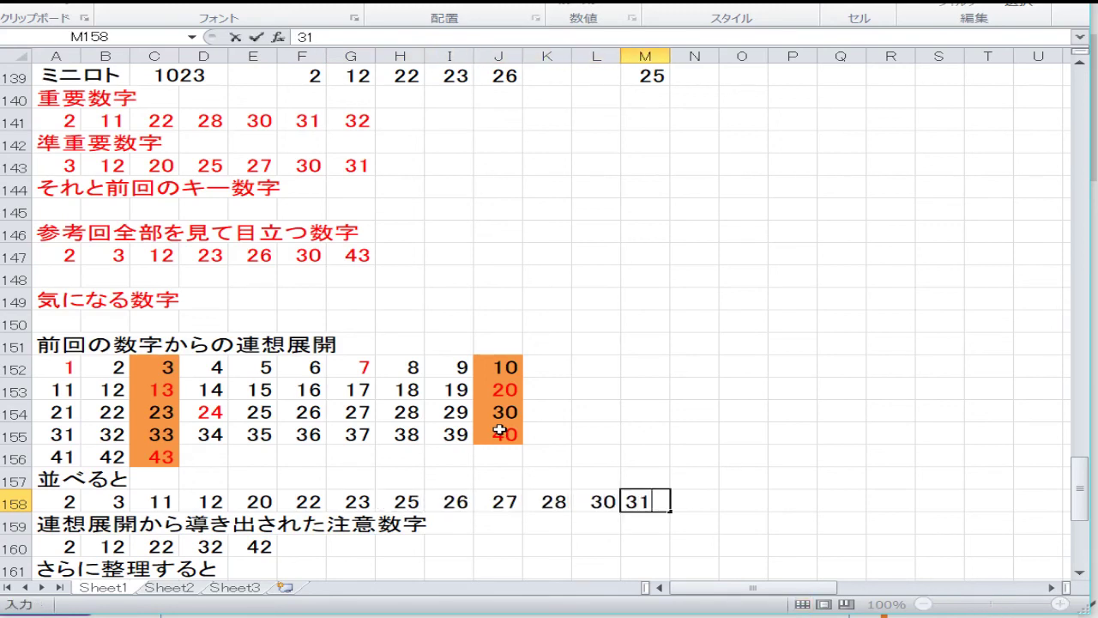
pyautogui.press('Right')
pyautogui.write('32')
pyautogui.press('Right')
pyautogui.write('43')
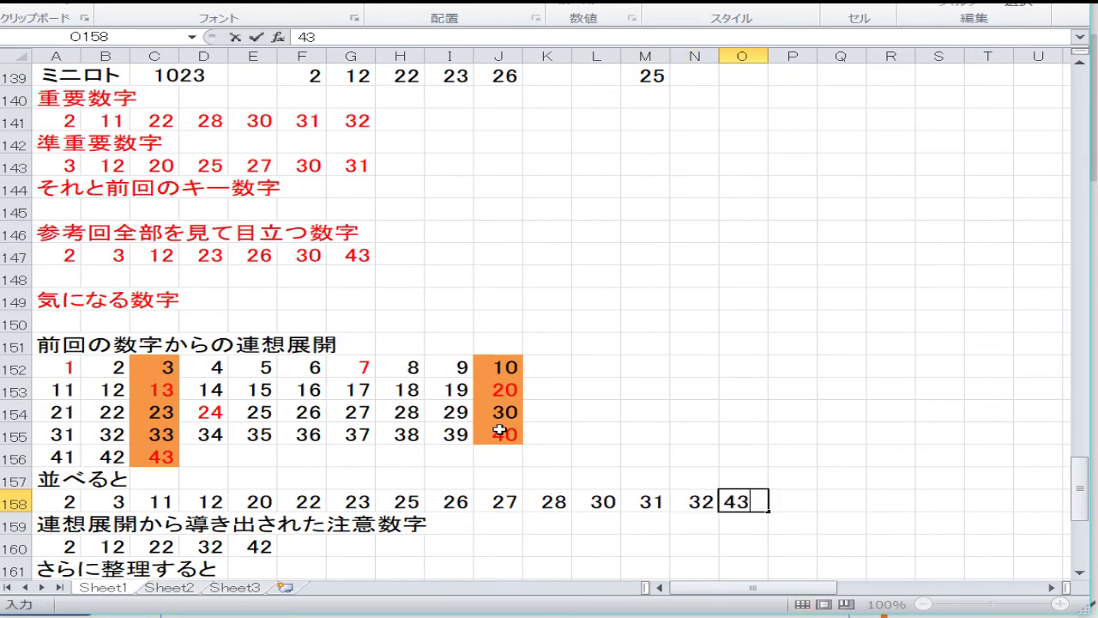
pyautogui.press('Return')
# - Under 連想展開から導き出された注意数字, enter 3, 10, 13 and 20 in A160:D160
pyautogui.press('Down')
pyautogui.press('Left')
pyautogui.press('Left')
pyautogui.press('Left')
pyautogui.press('Left')
pyautogui.press('Left')
pyautogui.press('Left')
pyautogui.press('Left')
pyautogui.press('Left')
pyautogui.press('Left')
pyautogui.press('Left')
pyautogui.press('Left')
pyautogui.press('Left')
pyautogui.press('Left')
pyautogui.press('Left')
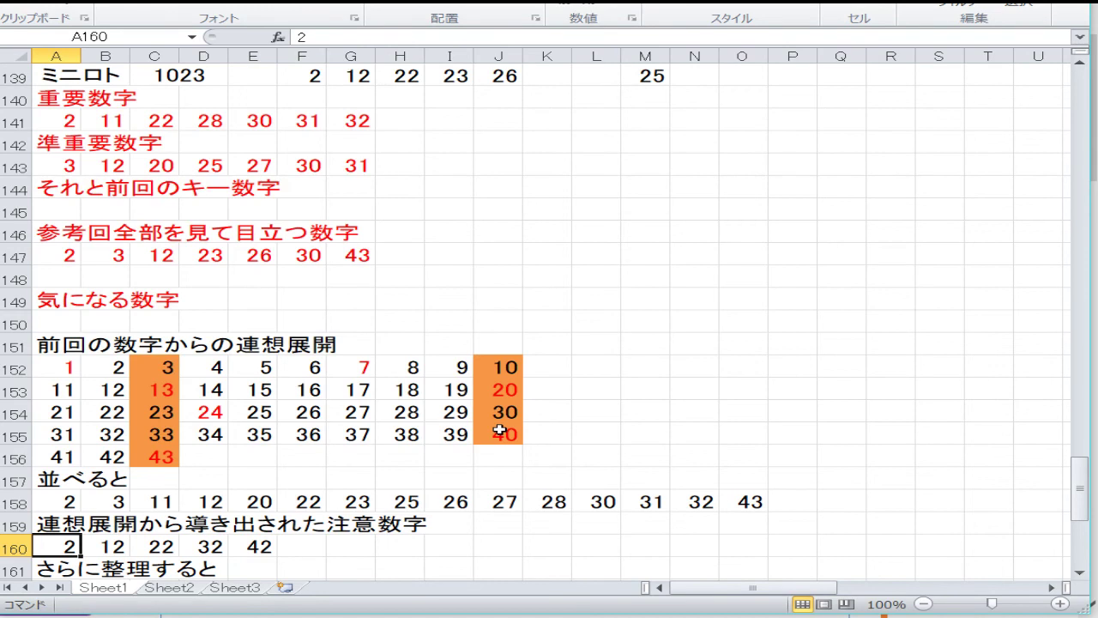
pyautogui.write('3')
pyautogui.press('Right')
pyautogui.write('10')
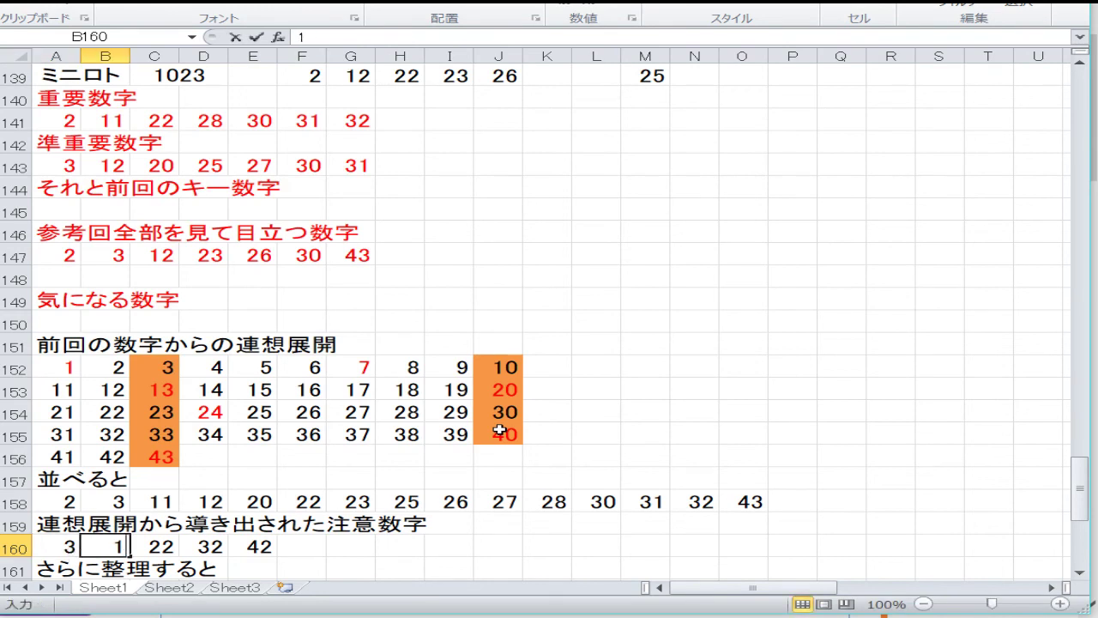
pyautogui.press('Right')
pyautogui.write('13')
pyautogui.press('Right')
pyautogui.write('20')
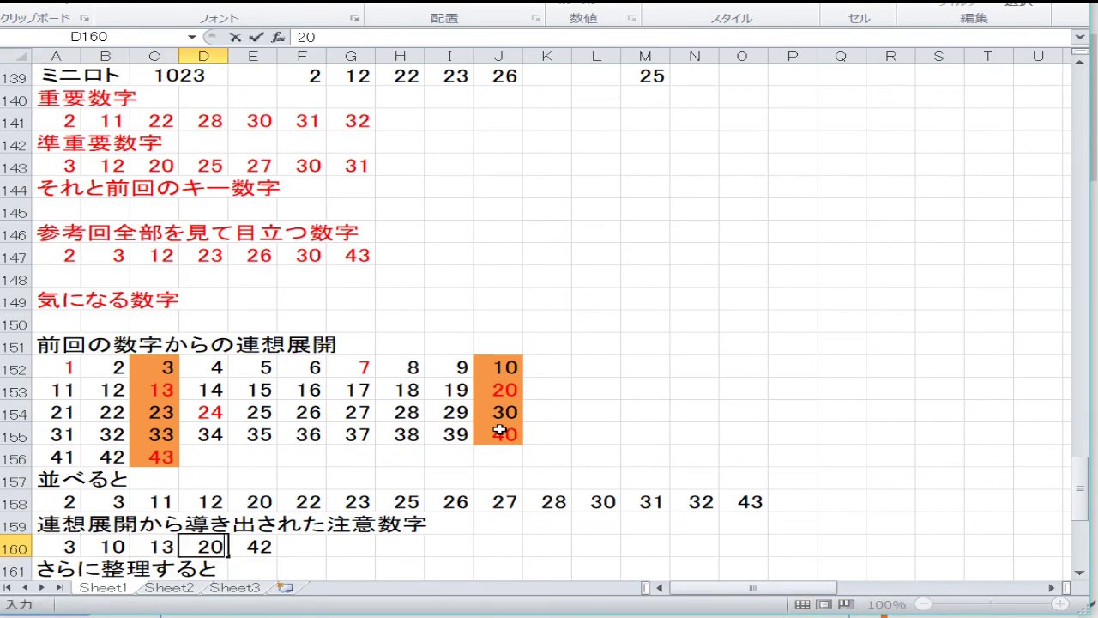
# - Continue the 注意数字 list with 23, 30, 33, 40 and 43 in E160:I160
pyautogui.press('Right')
pyautogui.write('23')
pyautogui.press('Right')
pyautogui.write('30')
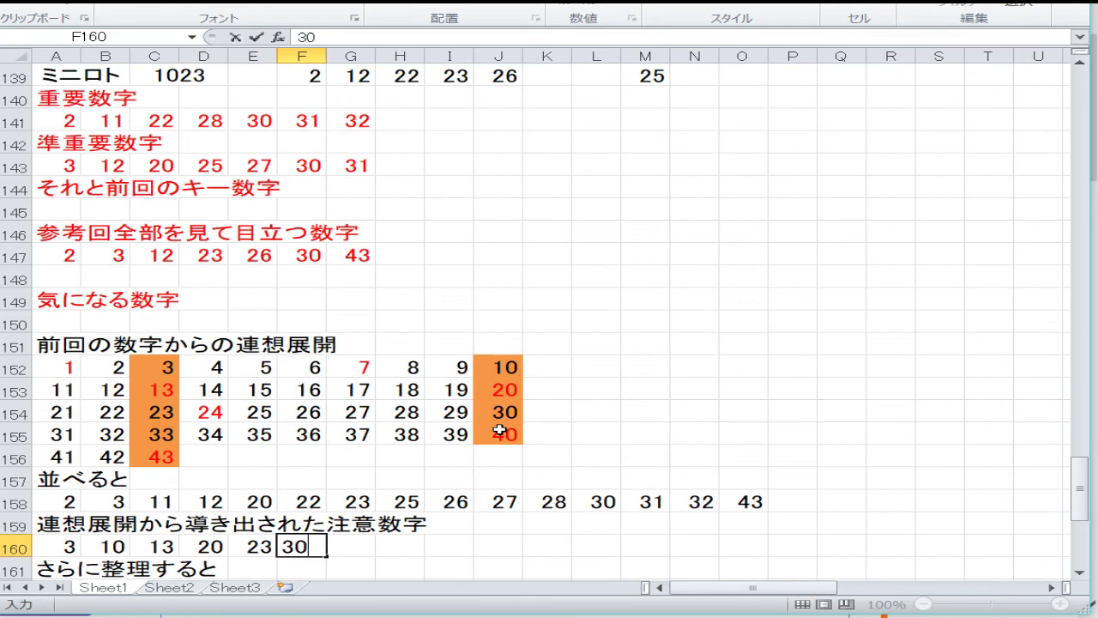
pyautogui.press('Right')
pyautogui.write('33')
pyautogui.press('Right')
pyautogui.write('4')
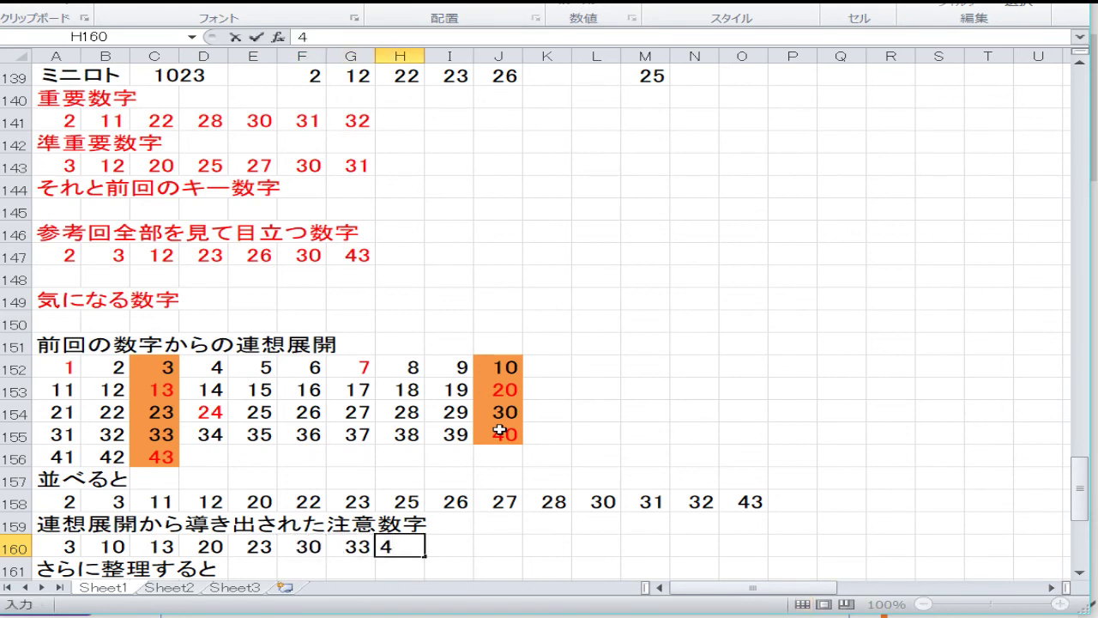
pyautogui.press('Right')
pyautogui.press('Left')
pyautogui.write('40')
pyautogui.press('Right')
pyautogui.write('43')
pyautogui.press('Return')
# - Under さらに整理すると, overwrite C162:G162 with 10, 11, 12, 20 and 22
pyautogui.press('Left')
pyautogui.press('Left')
pyautogui.press('Left')
pyautogui.press('Left')
pyautogui.press('Left')
pyautogui.press('Left')
pyautogui.press('Left')
pyautogui.press('Left')
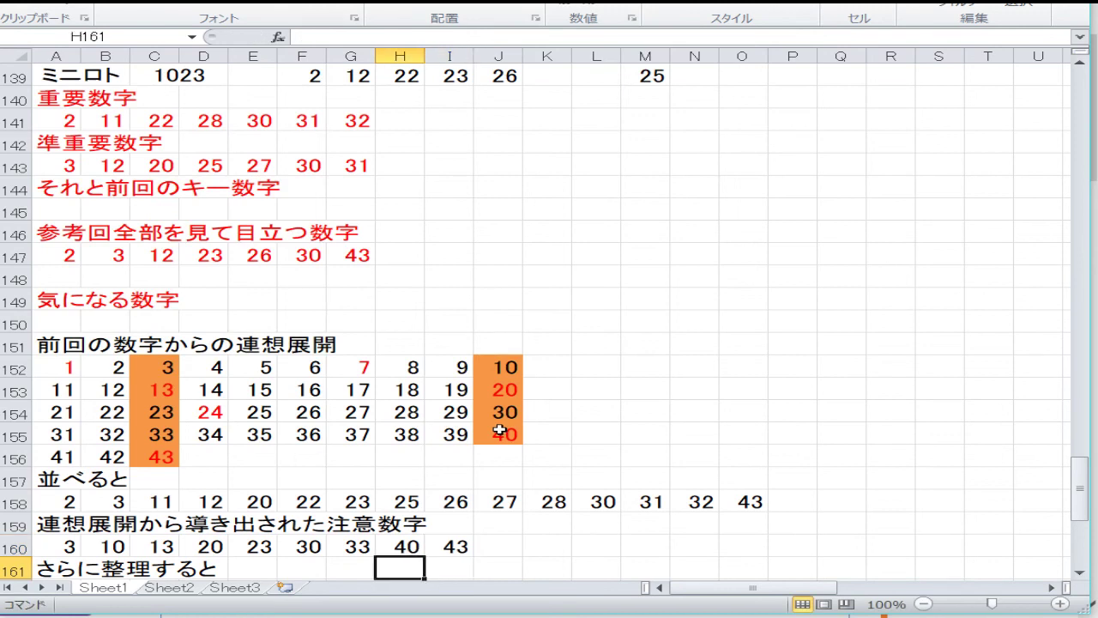
pyautogui.press('Down')
pyautogui.press('Down')
pyautogui.press('Down')
pyautogui.press('Down')
pyautogui.press('Down')
pyautogui.press('Down')
pyautogui.press('Up')
pyautogui.press('Up')
pyautogui.press('Up')
pyautogui.press('Up')
pyautogui.press('Up')
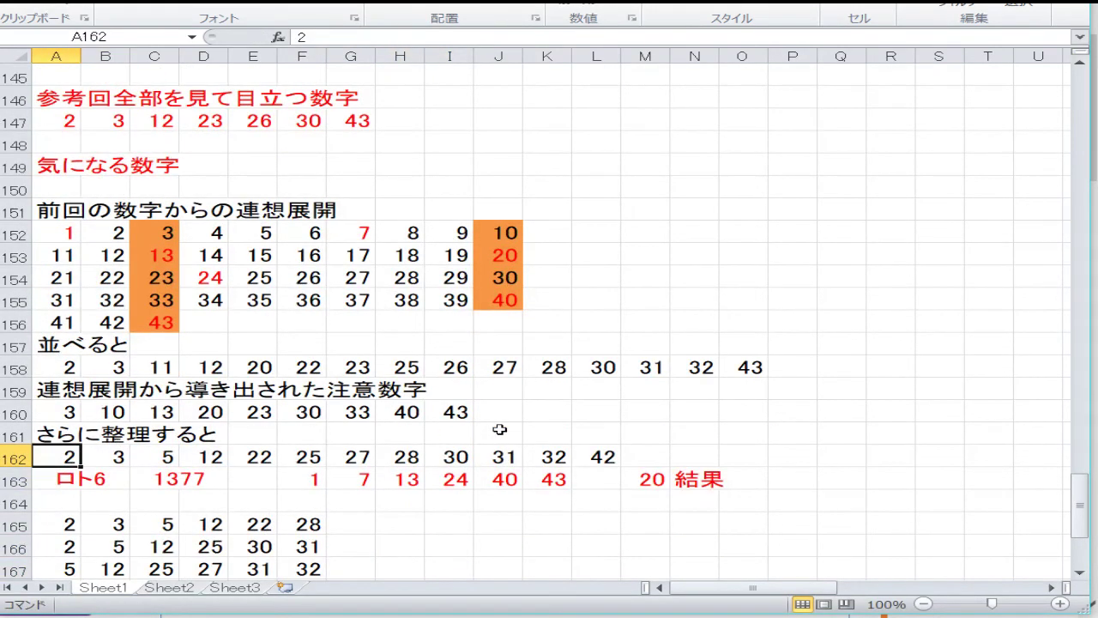
pyautogui.press('Up')
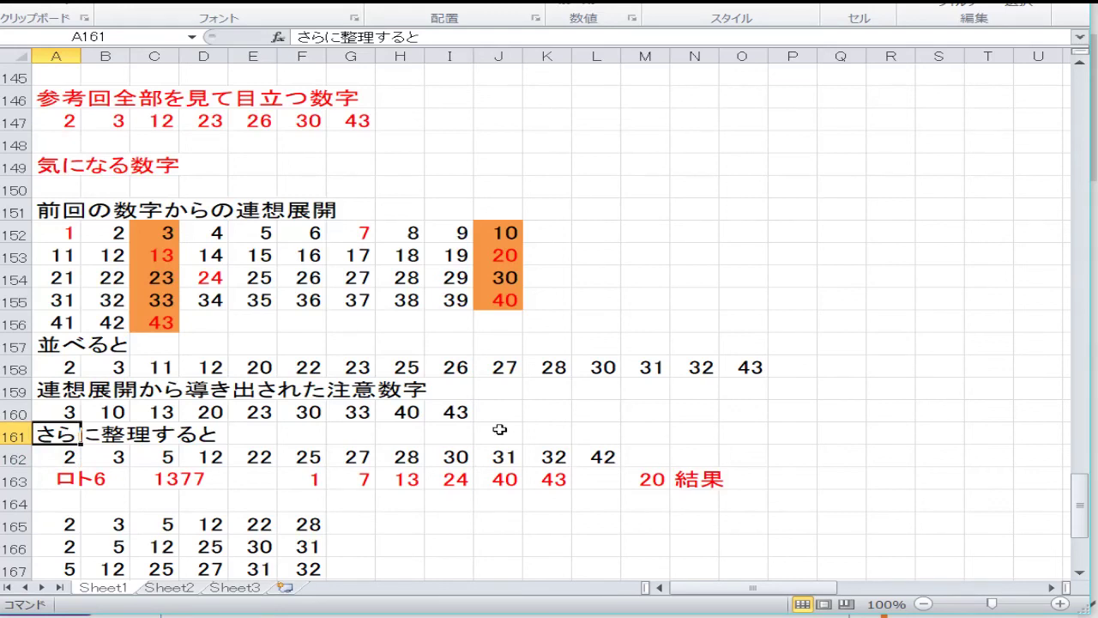
pyautogui.press('Down')
pyautogui.press('Down')
pyautogui.press('Up')
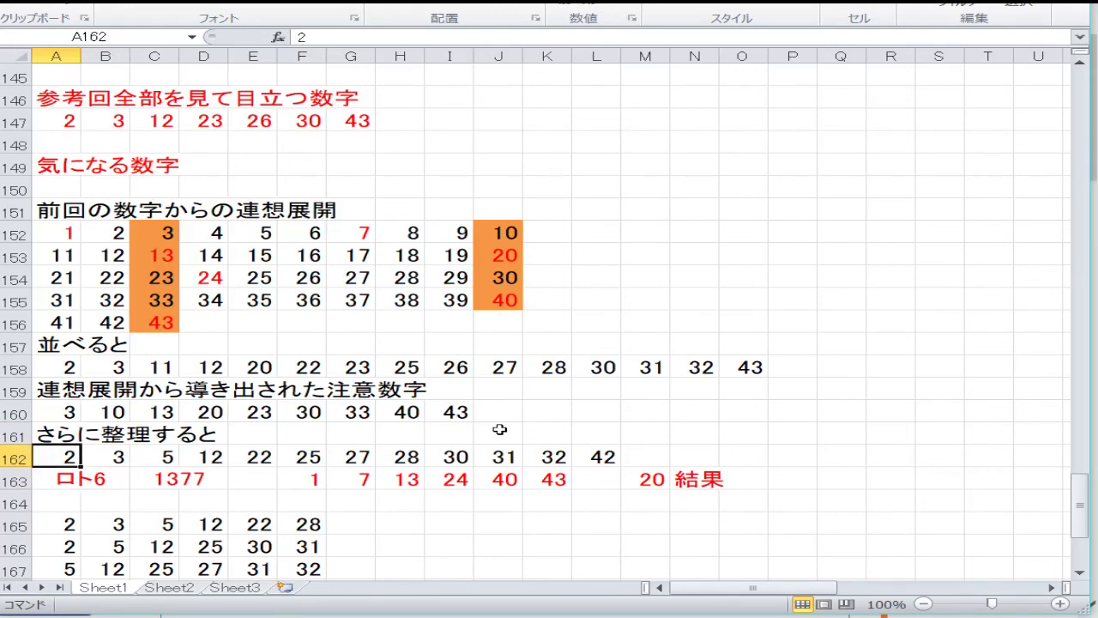
pyautogui.press('Right')
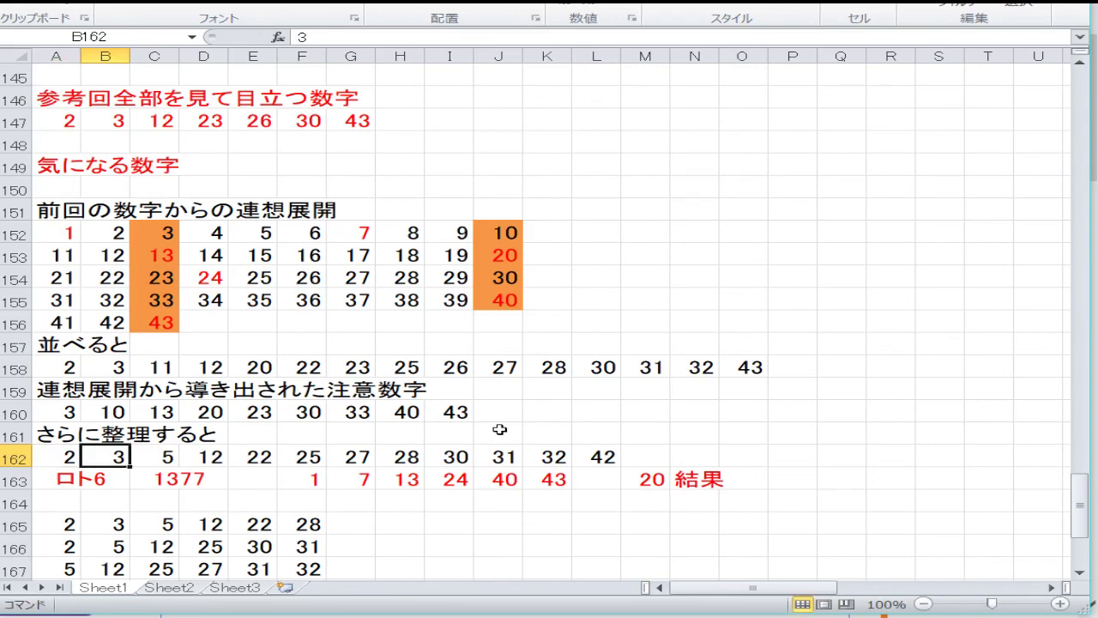
pyautogui.press('Right')
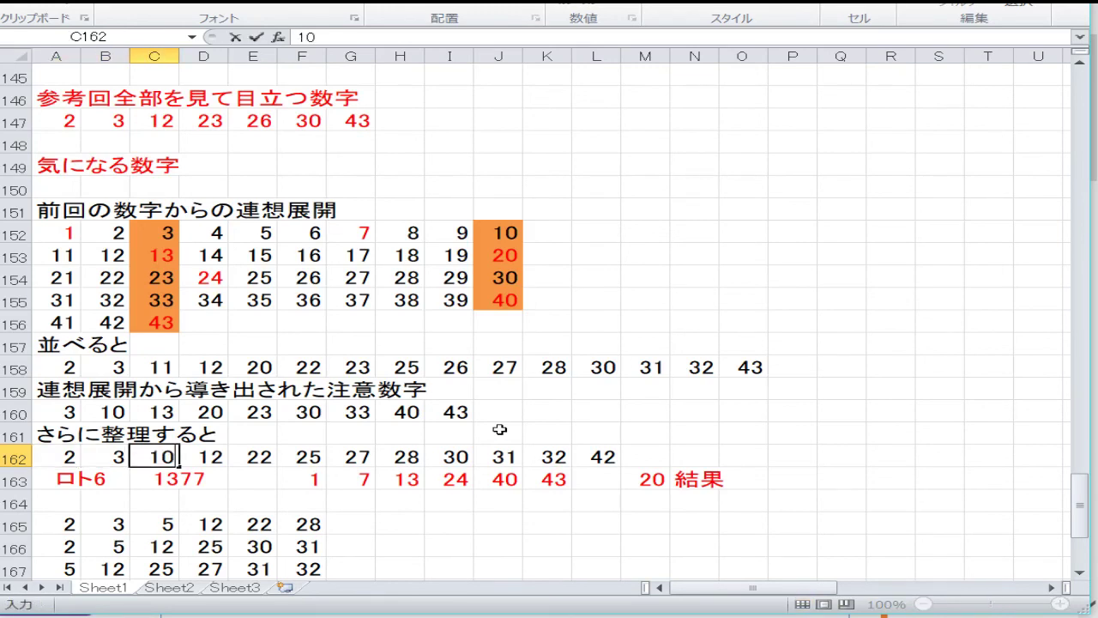
pyautogui.press('Tab')
pyautogui.write('11')
pyautogui.press('Tab')
pyautogui.write('12')
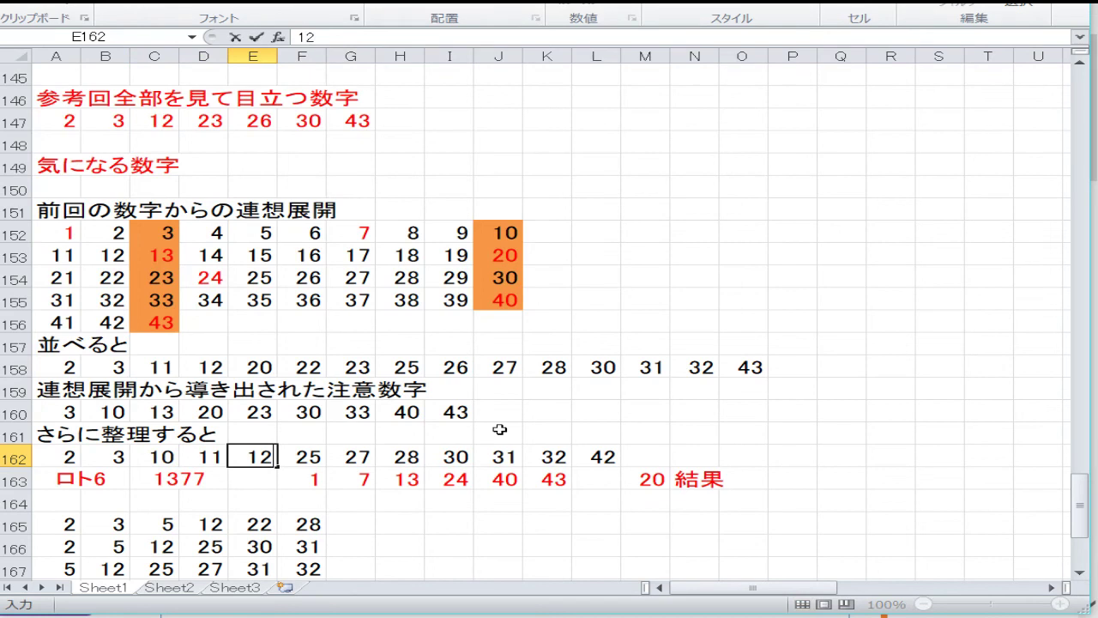
pyautogui.press('Tab')
pyautogui.write('20')
pyautogui.press('Tab')
pyautogui.write('22')
pyautogui.press('Tab')
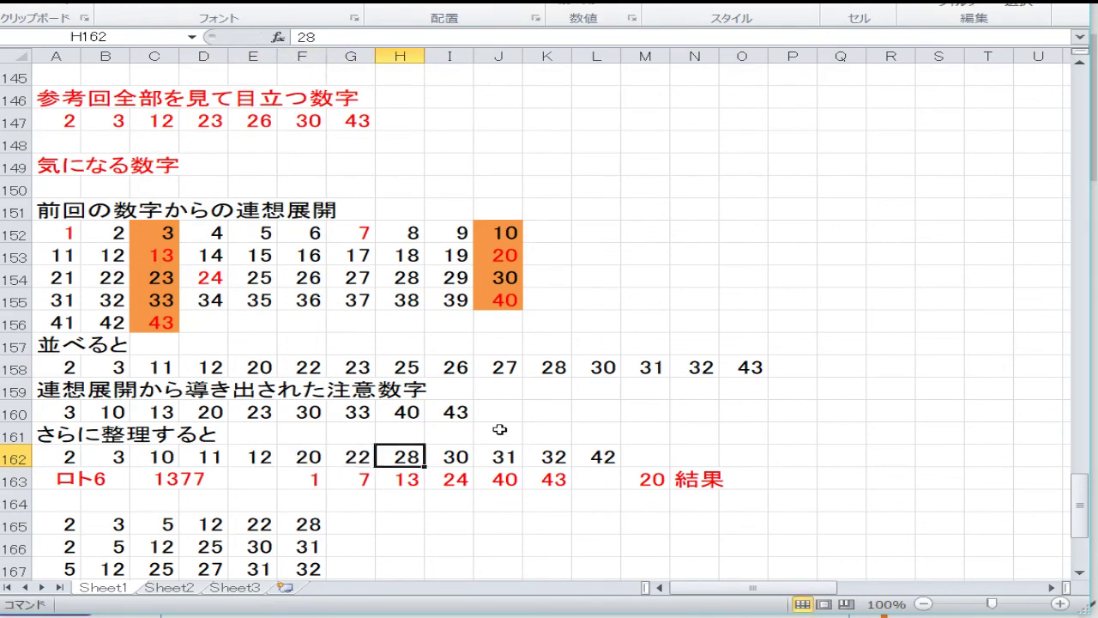
# - Continue the さらに整理すると list with 23, 25, 26, 27, 28 and 30 in H162:M162
pyautogui.write('23')
pyautogui.press('Tab')
pyautogui.write('25')
pyautogui.press('Tab')
pyautogui.write('2')
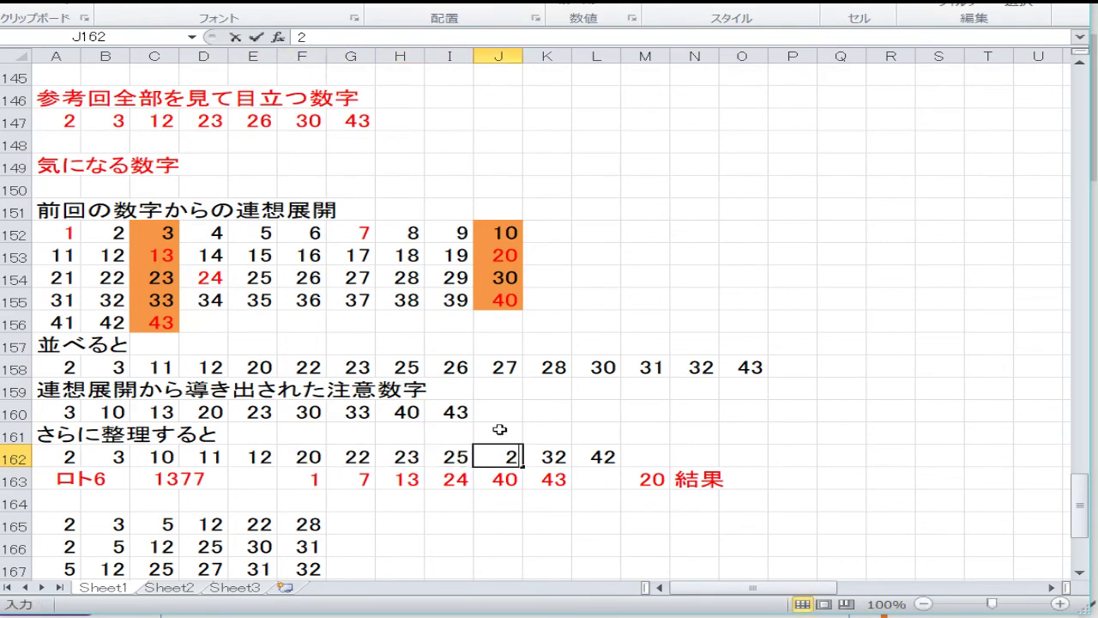
pyautogui.write('6')
pyautogui.press('Tab')
pyautogui.write('27')
pyautogui.press('Tab')
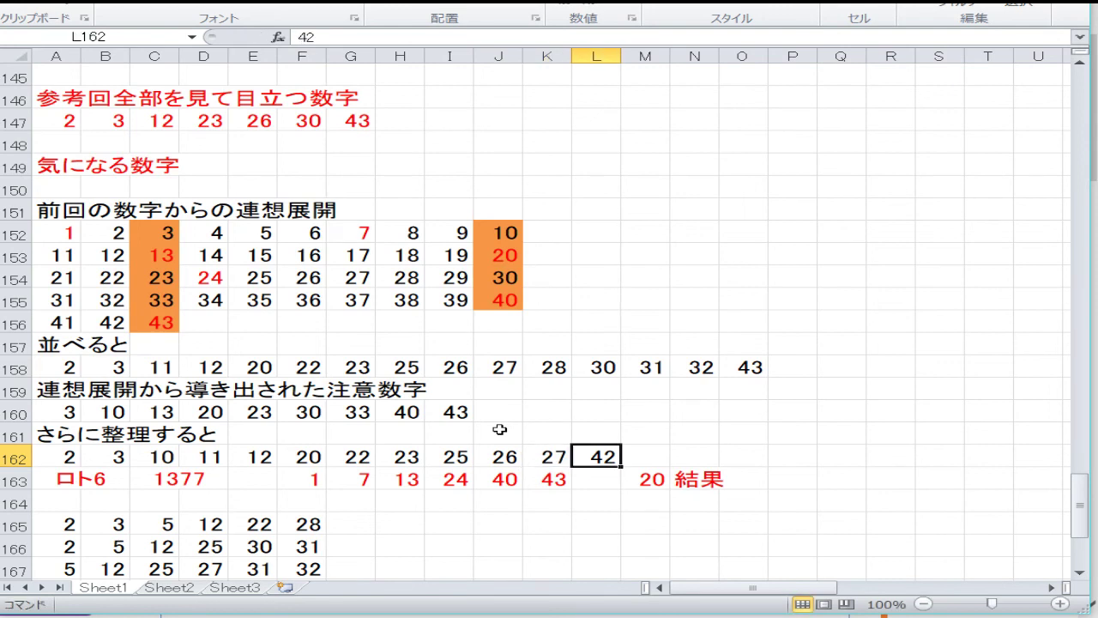
pyautogui.write('28')
pyautogui.press('Tab')
pyautogui.write('30')
pyautogui.press('Tab')
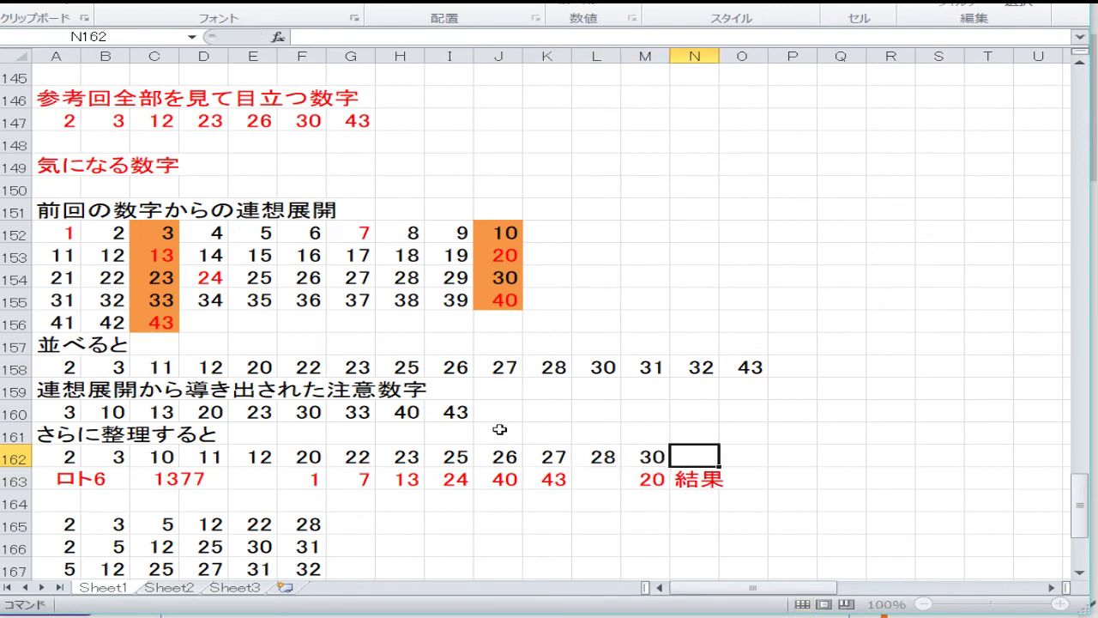
# - Complete the さらに整理すると list with 31, 32, 33, 40 and 43 in N162:R162
pyautogui.write('31')
pyautogui.press('Tab')
pyautogui.write('32')
pyautogui.press('Tab')
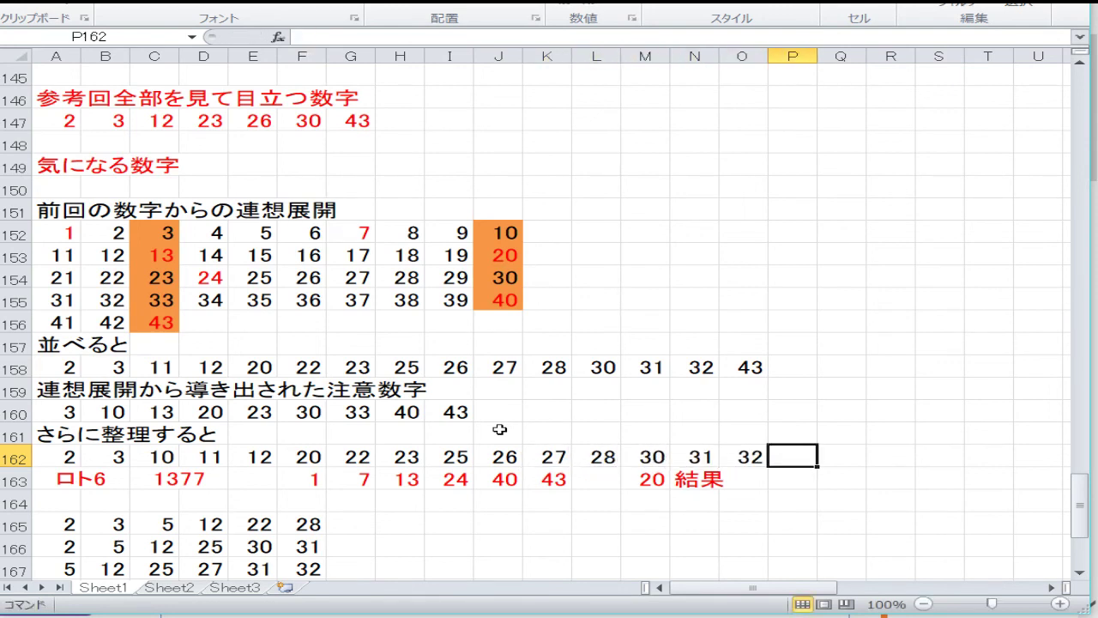
pyautogui.write('33')
pyautogui.press('Tab')
pyautogui.write('40')
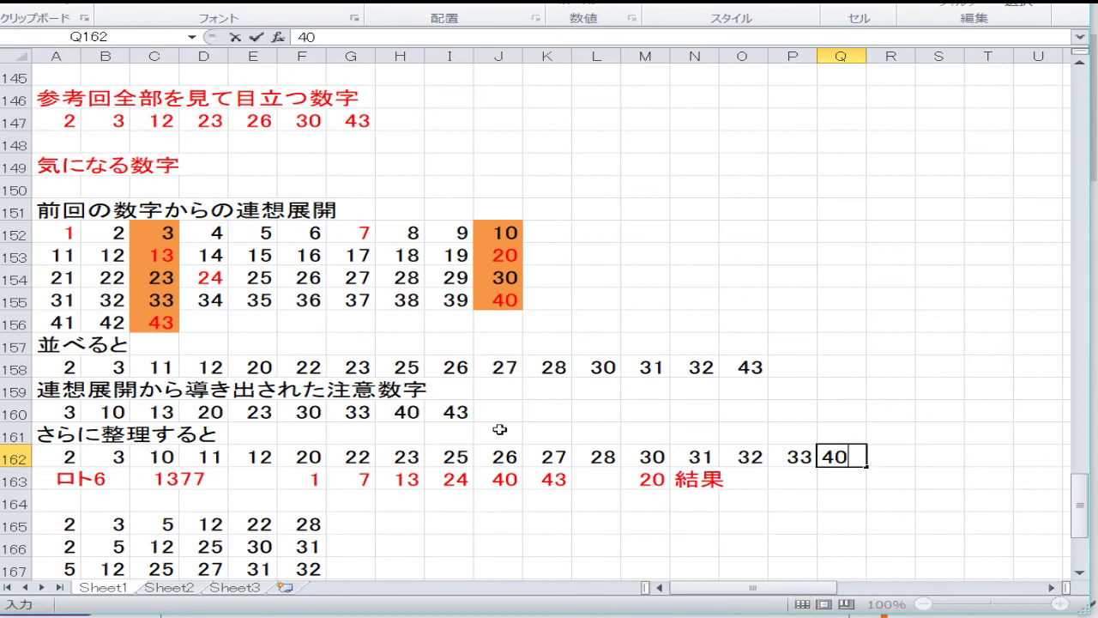
pyautogui.press('Tab')
pyautogui.write('43')
pyautogui.press('Down')
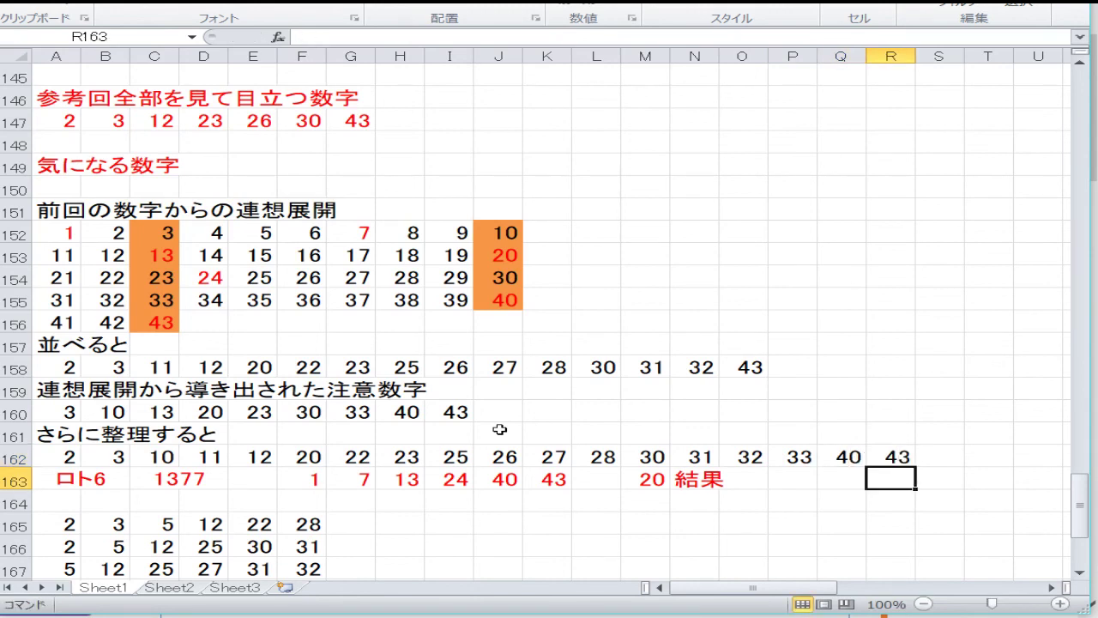
# - Delete rows 163 to 178 with the old ロト6 1377 result and its prediction combinations
pyautogui.scroll(-4, 178, 375)
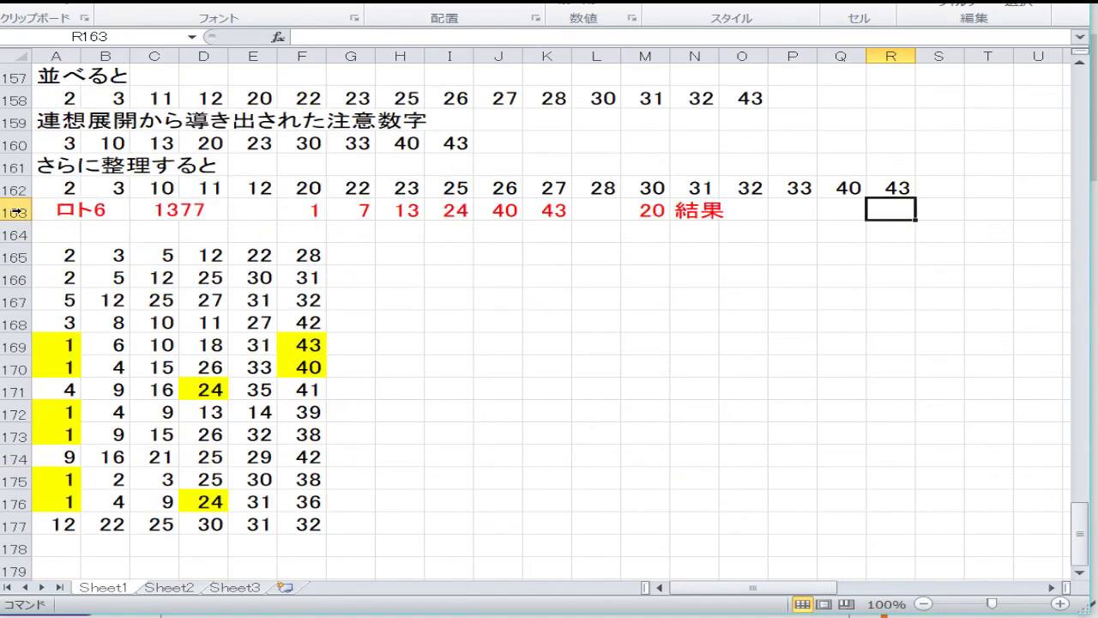
pyautogui.moveTo(17, 211); pyautogui.dragTo(65, 544)
pyautogui.rightClick(65, 544)
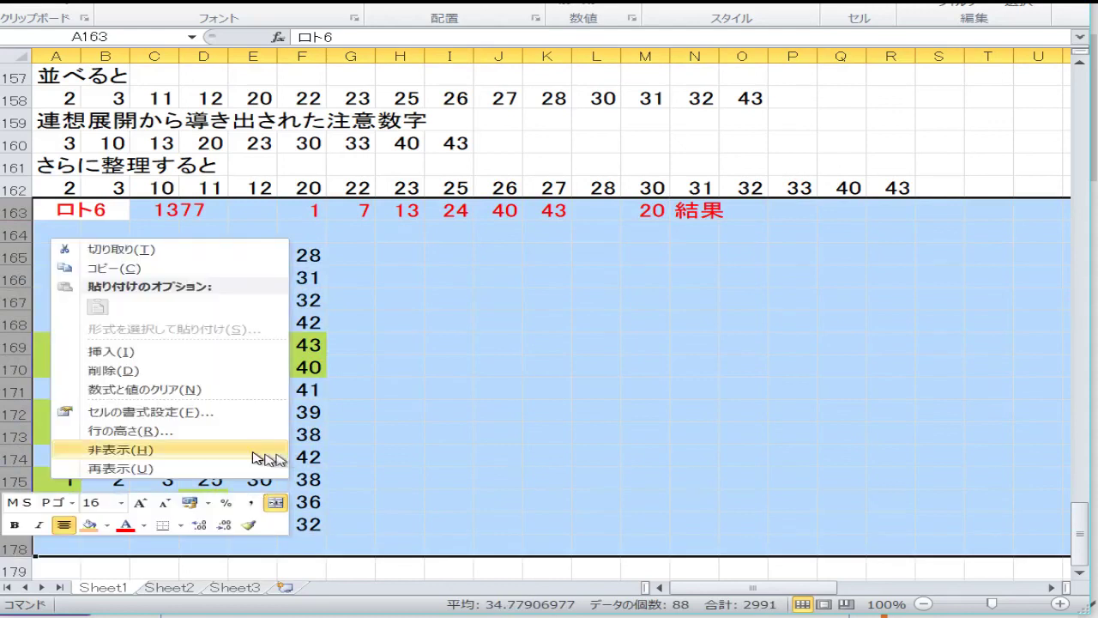
pyautogui.click(204, 369)
pyautogui.click(253, 323)
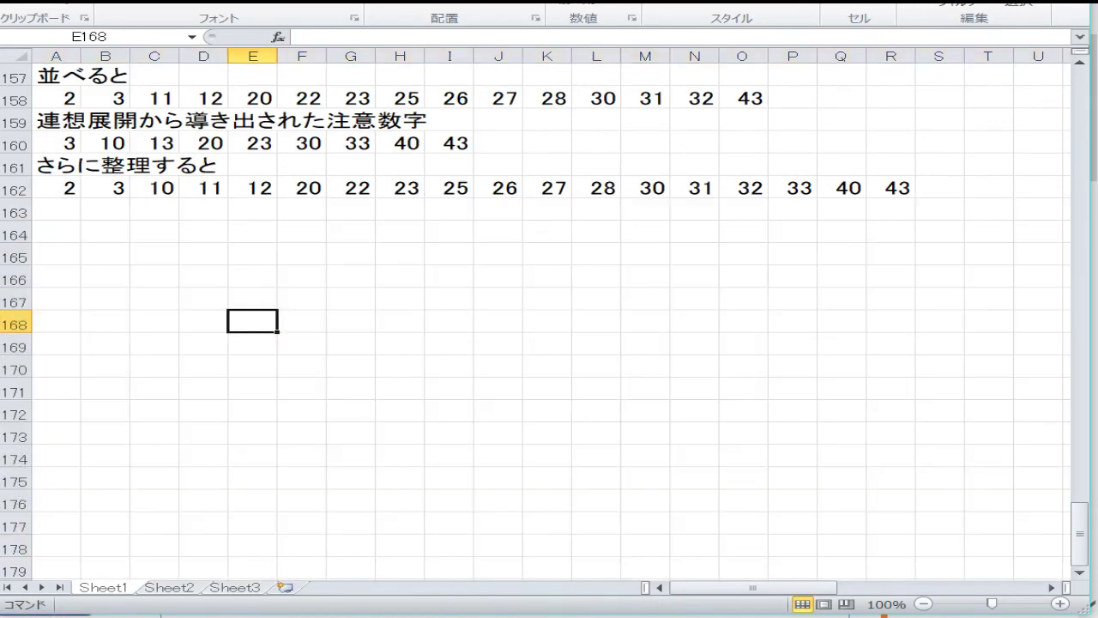